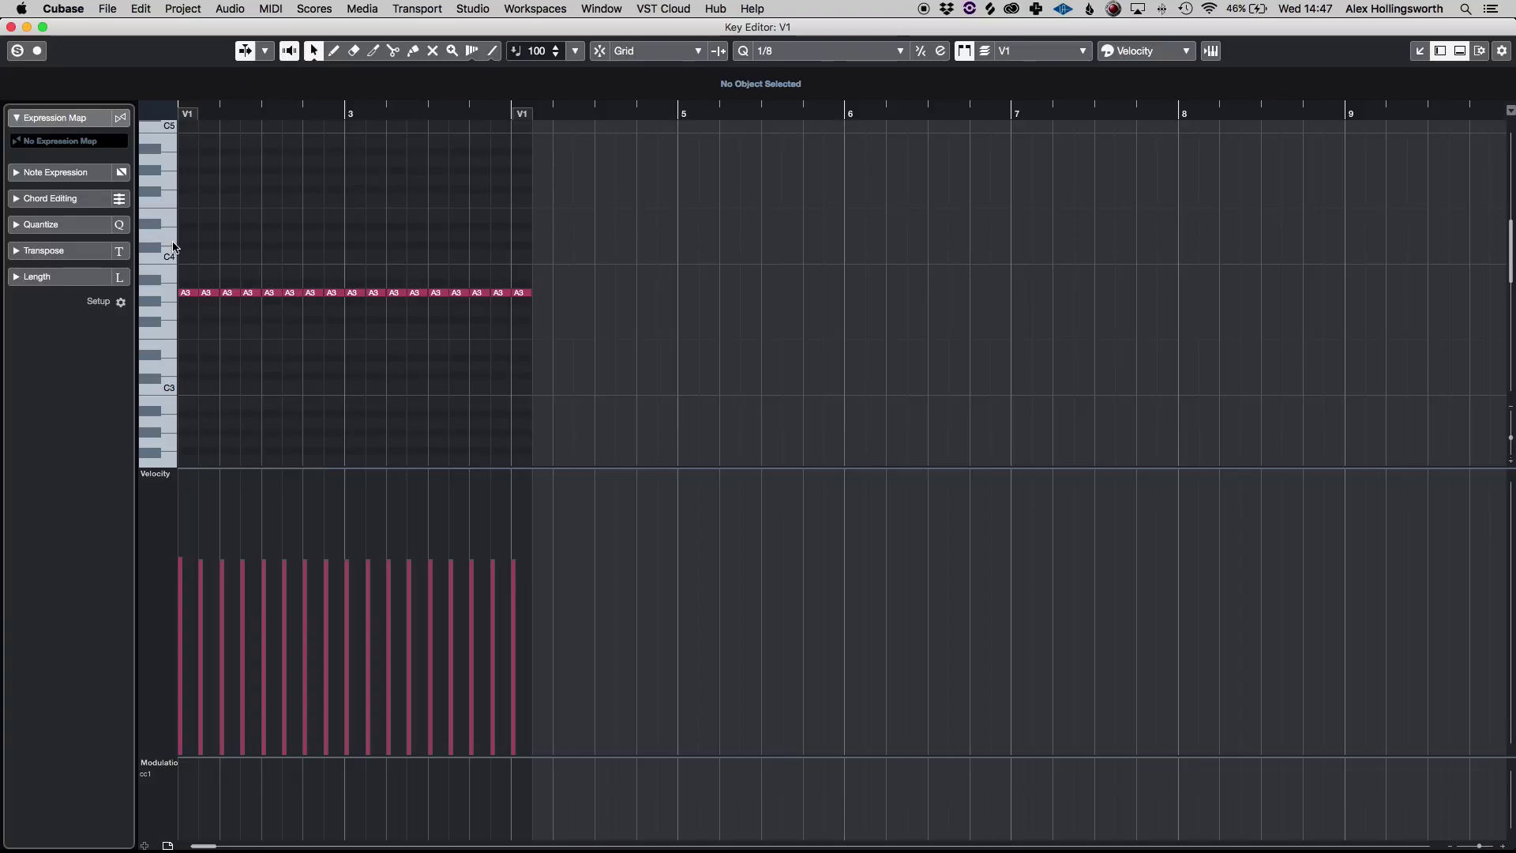
Step: Play back part V1's repeated A3 notes from just before their start at bar 2
{"action": "scroll", "coordinate": [201, 242], "scroll_direction": "left", "scroll_amount": 3}
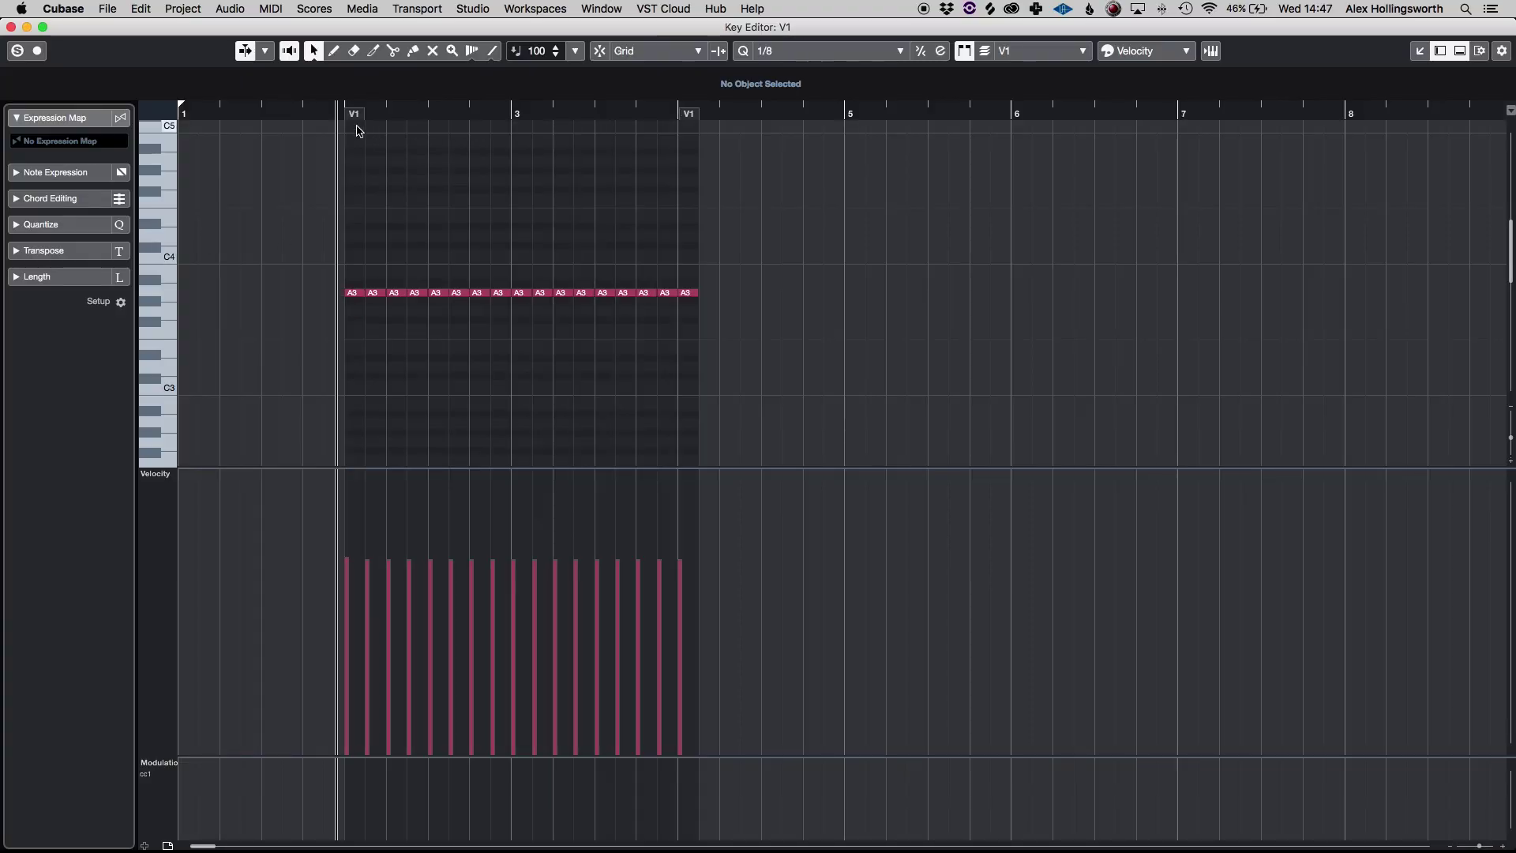
{"action": "left_click", "coordinate": [303, 117]}
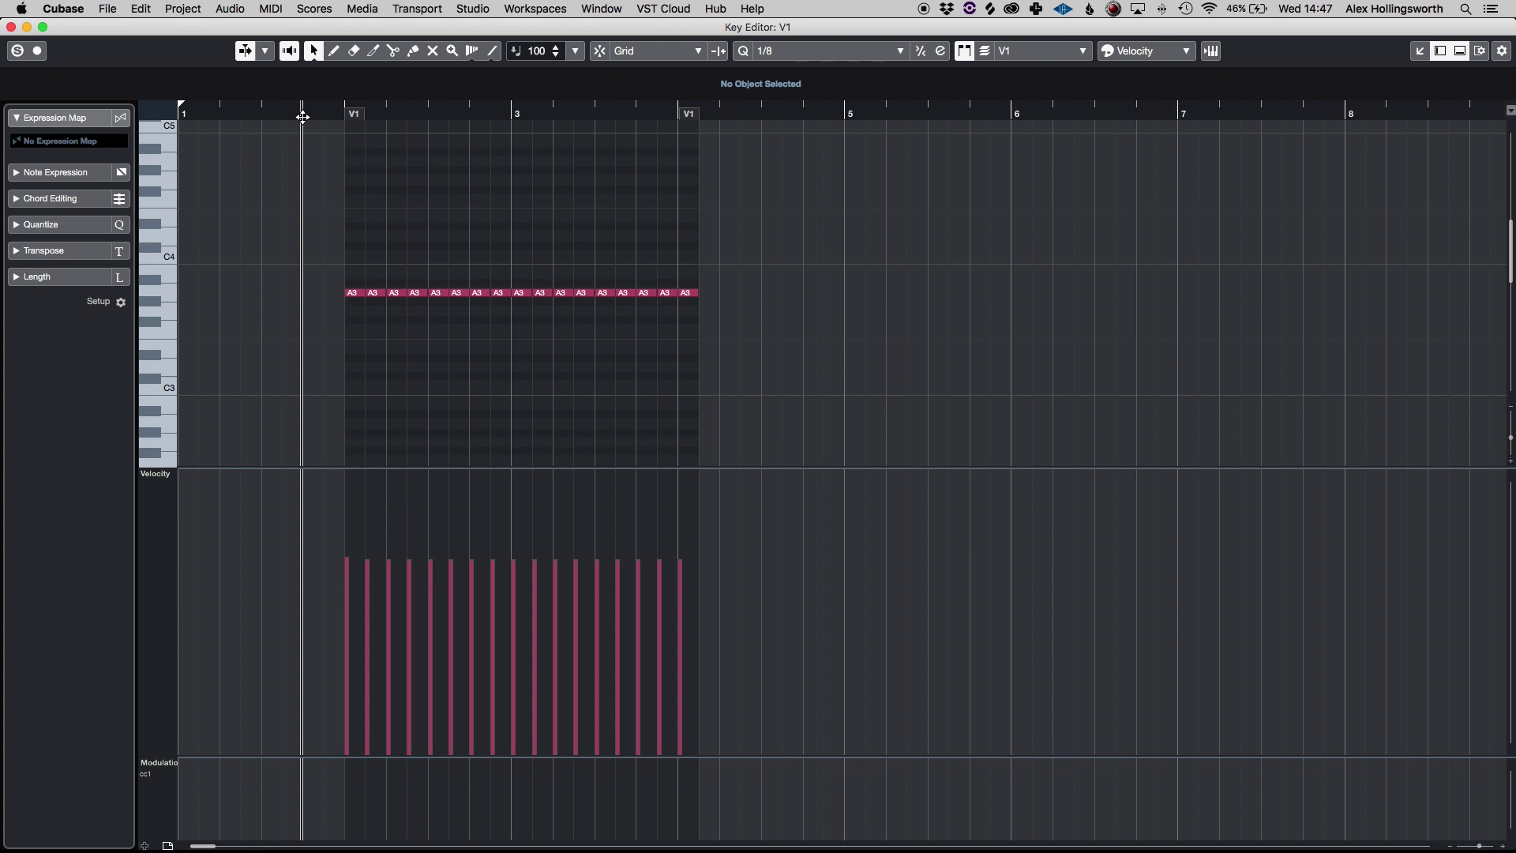
{"action": "key", "text": "space"}
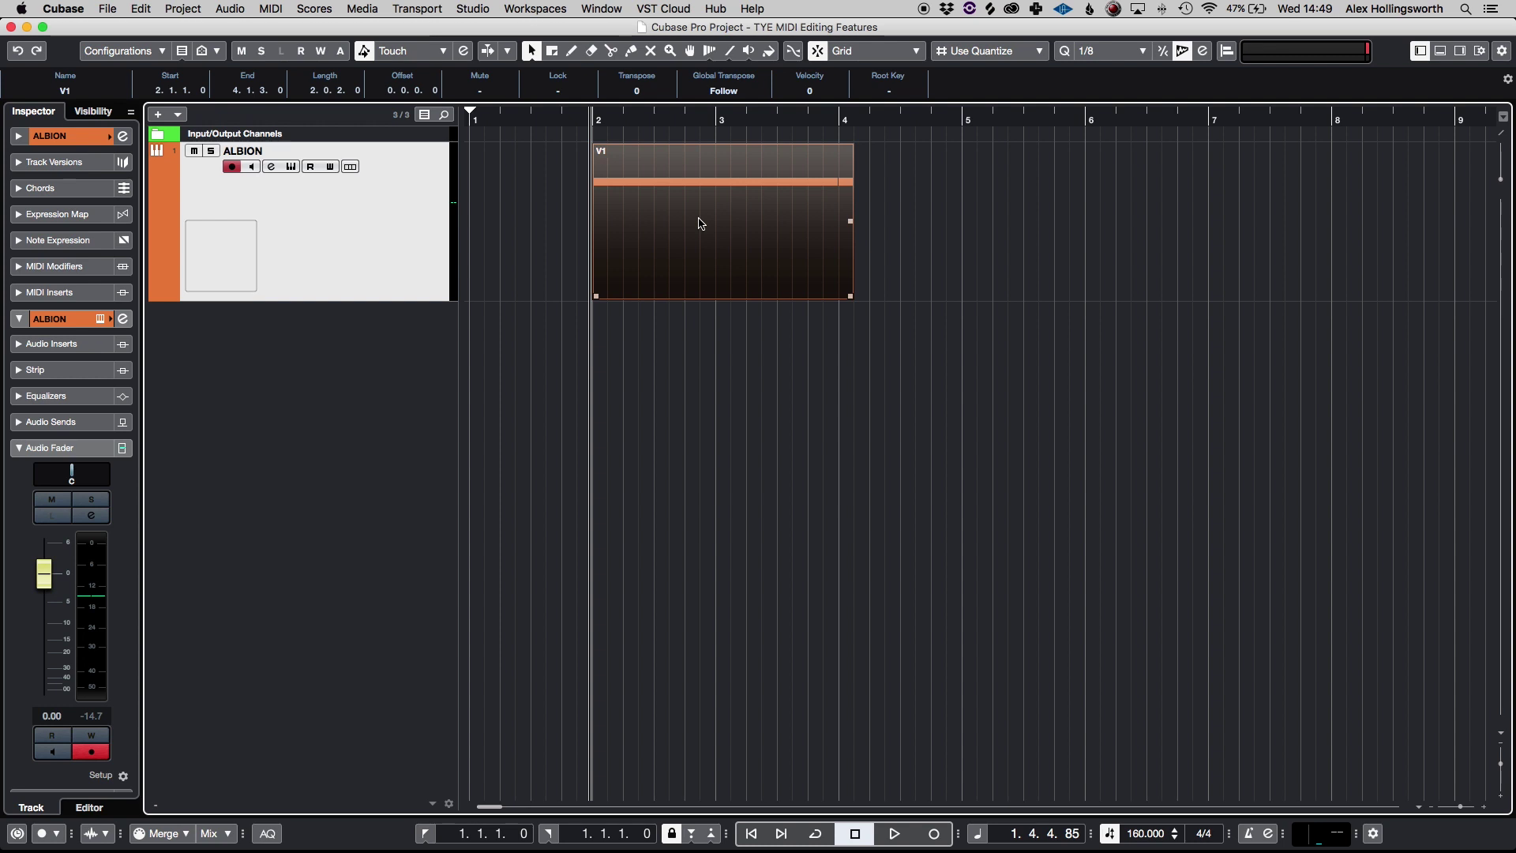
Step: Open part V1 in the Key Editor, close it, then reopen it to show the A3 notes and velocities
{"action": "double_click", "coordinate": [701, 223]}
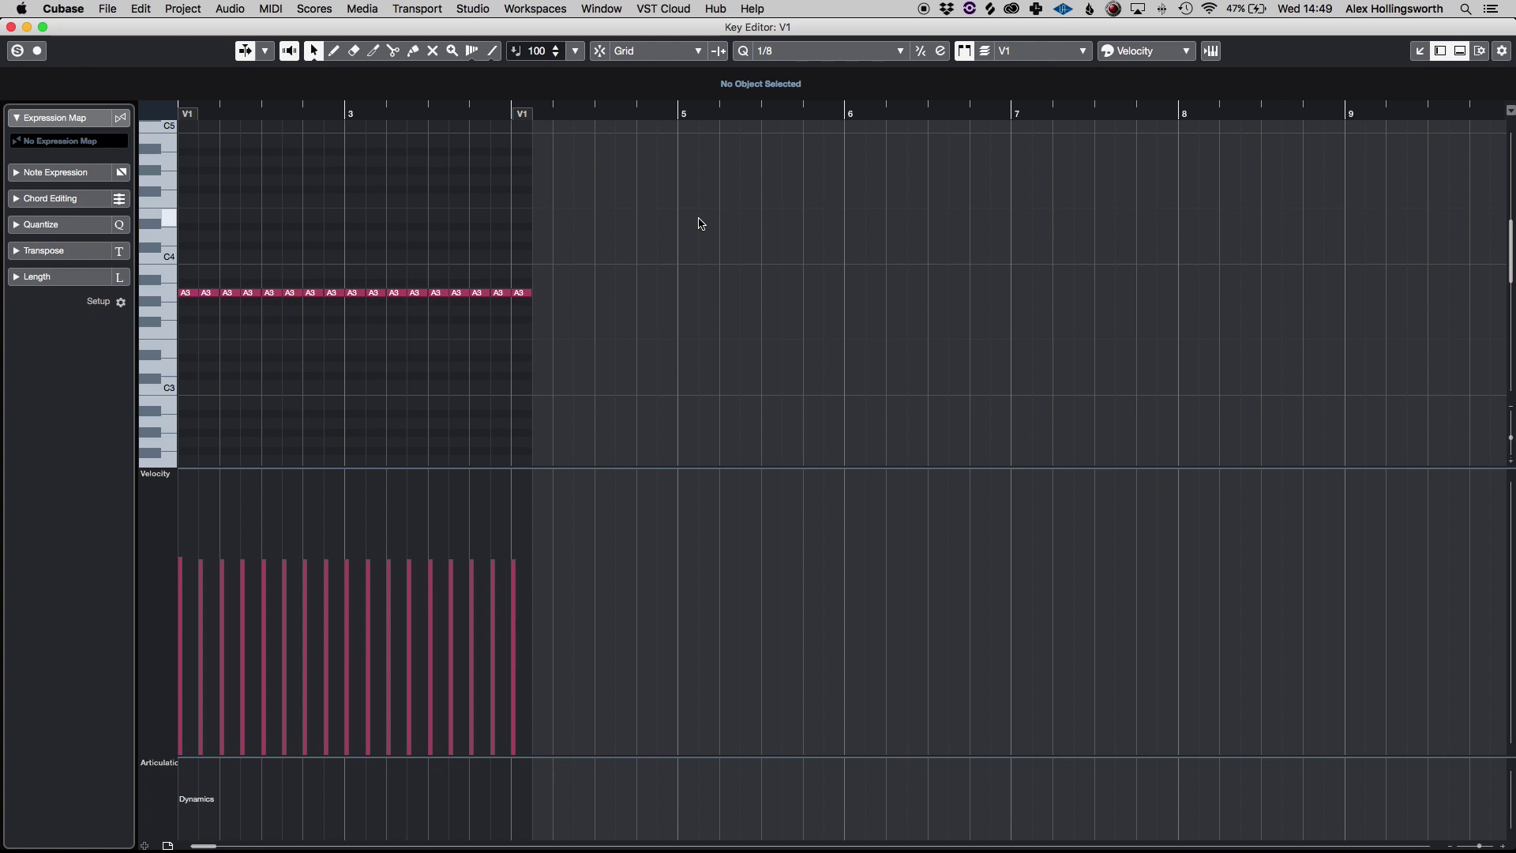
{"action": "key", "text": "Return"}
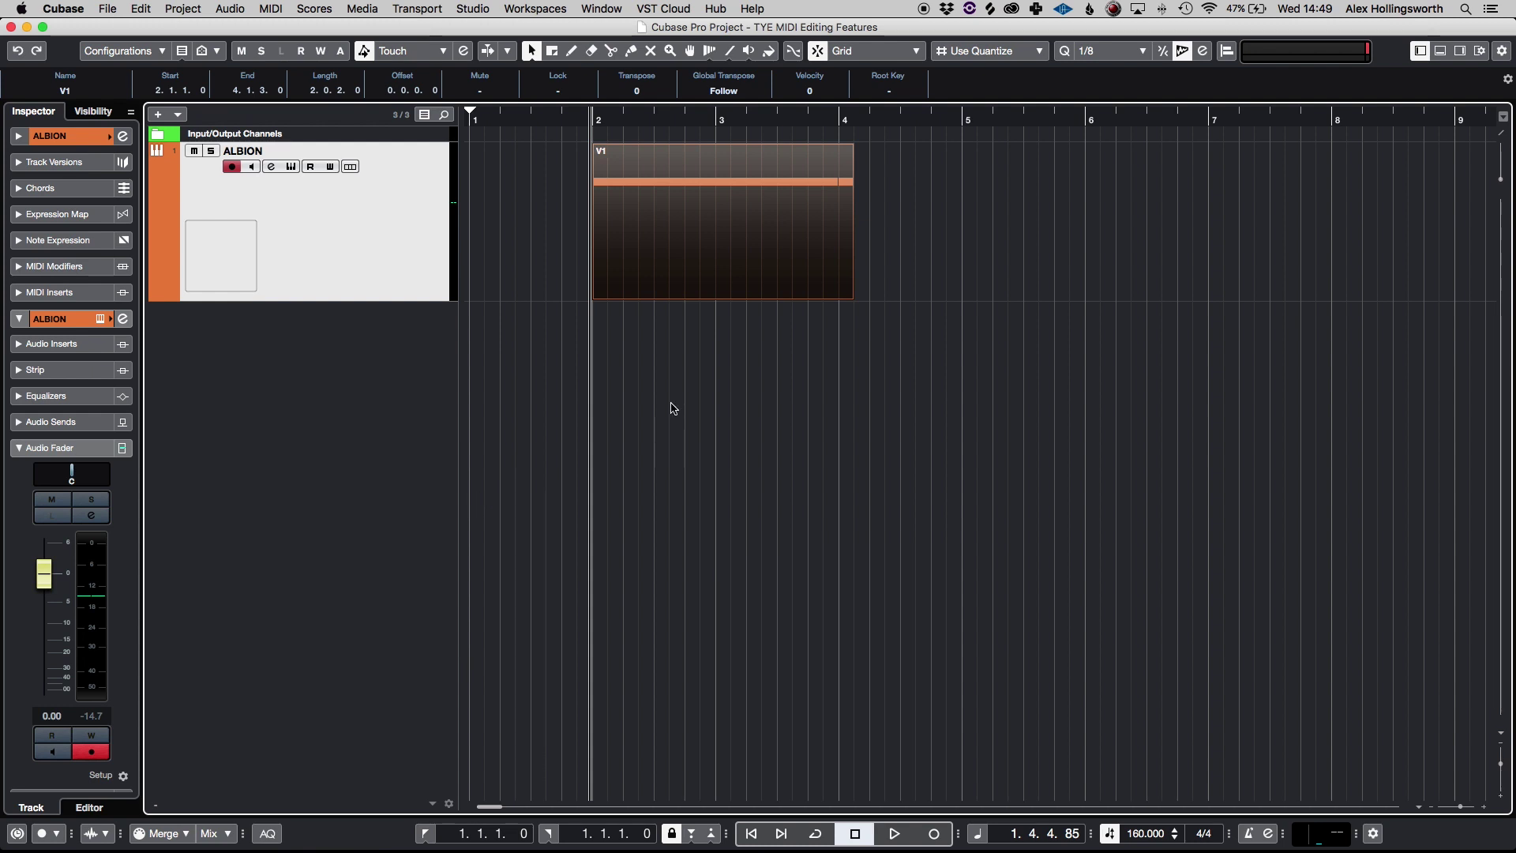
{"action": "key", "text": "Return"}
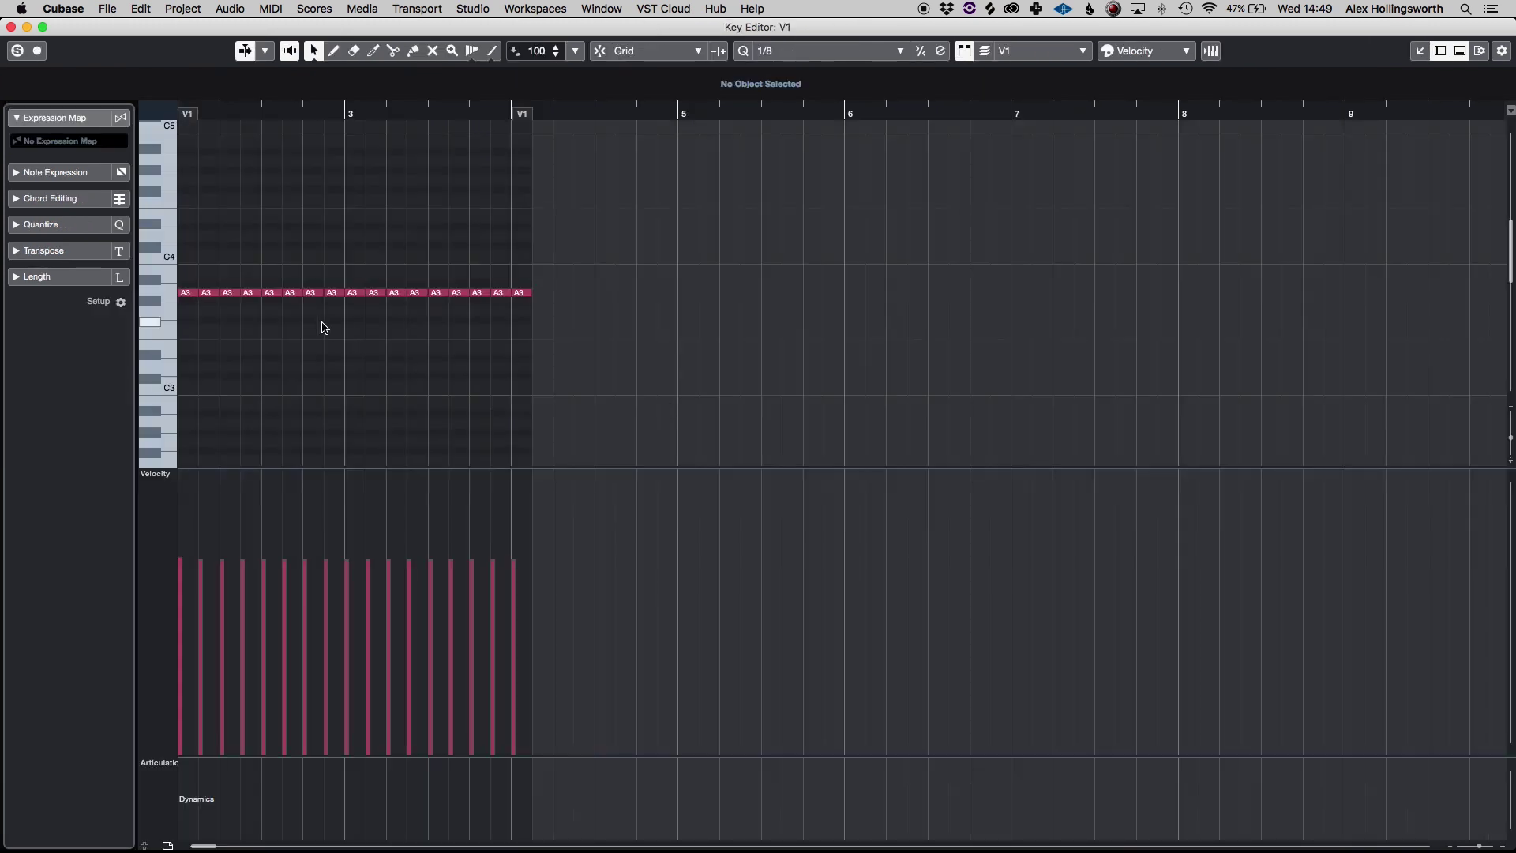
{"action": "scroll", "coordinate": [324, 328], "scroll_direction": "left", "scroll_amount": 3}
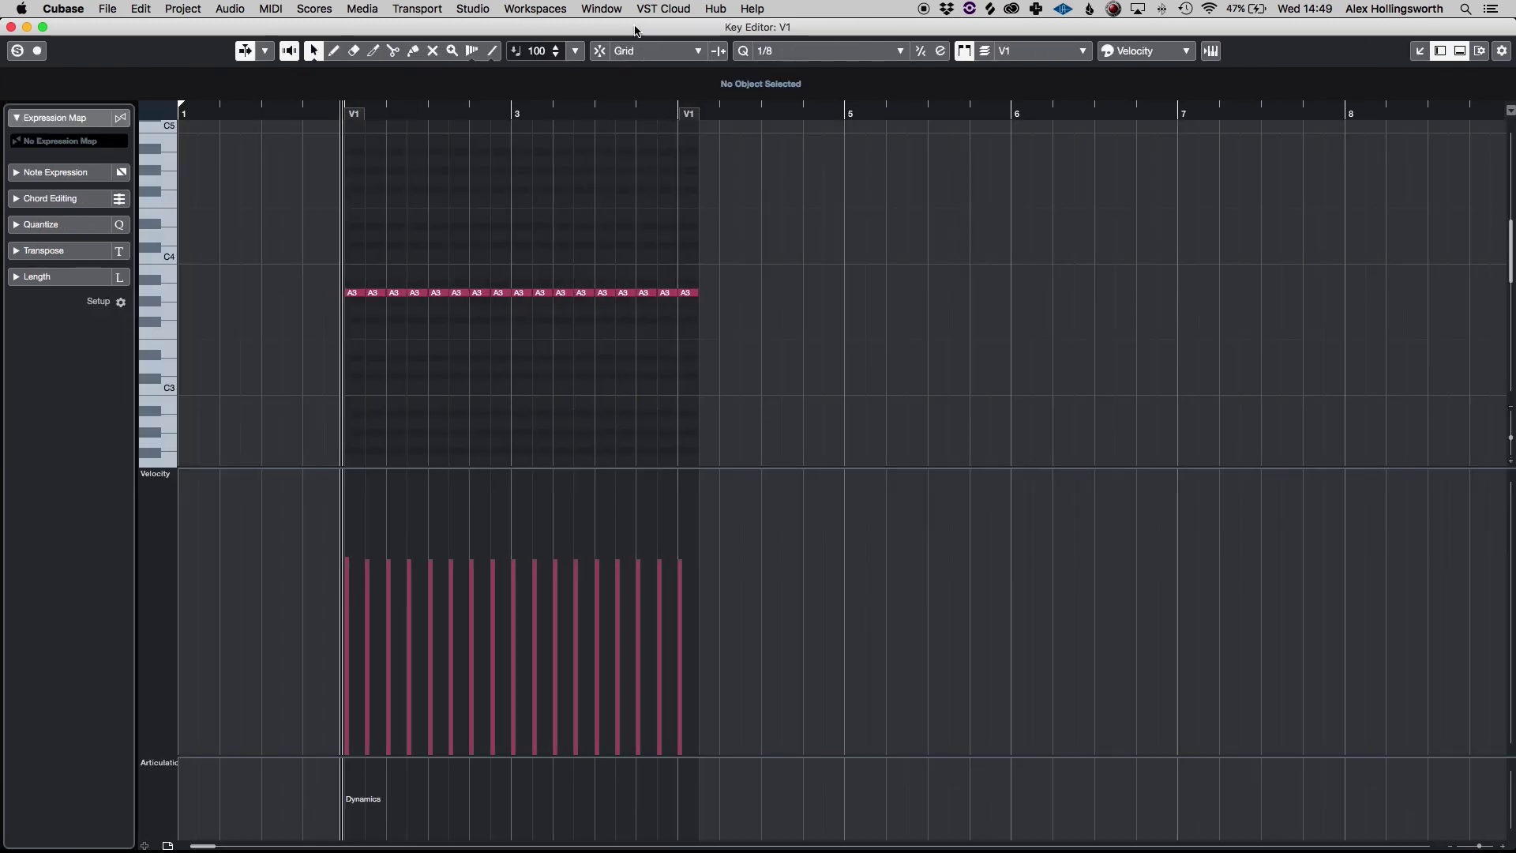
{"action": "key", "text": "space"}
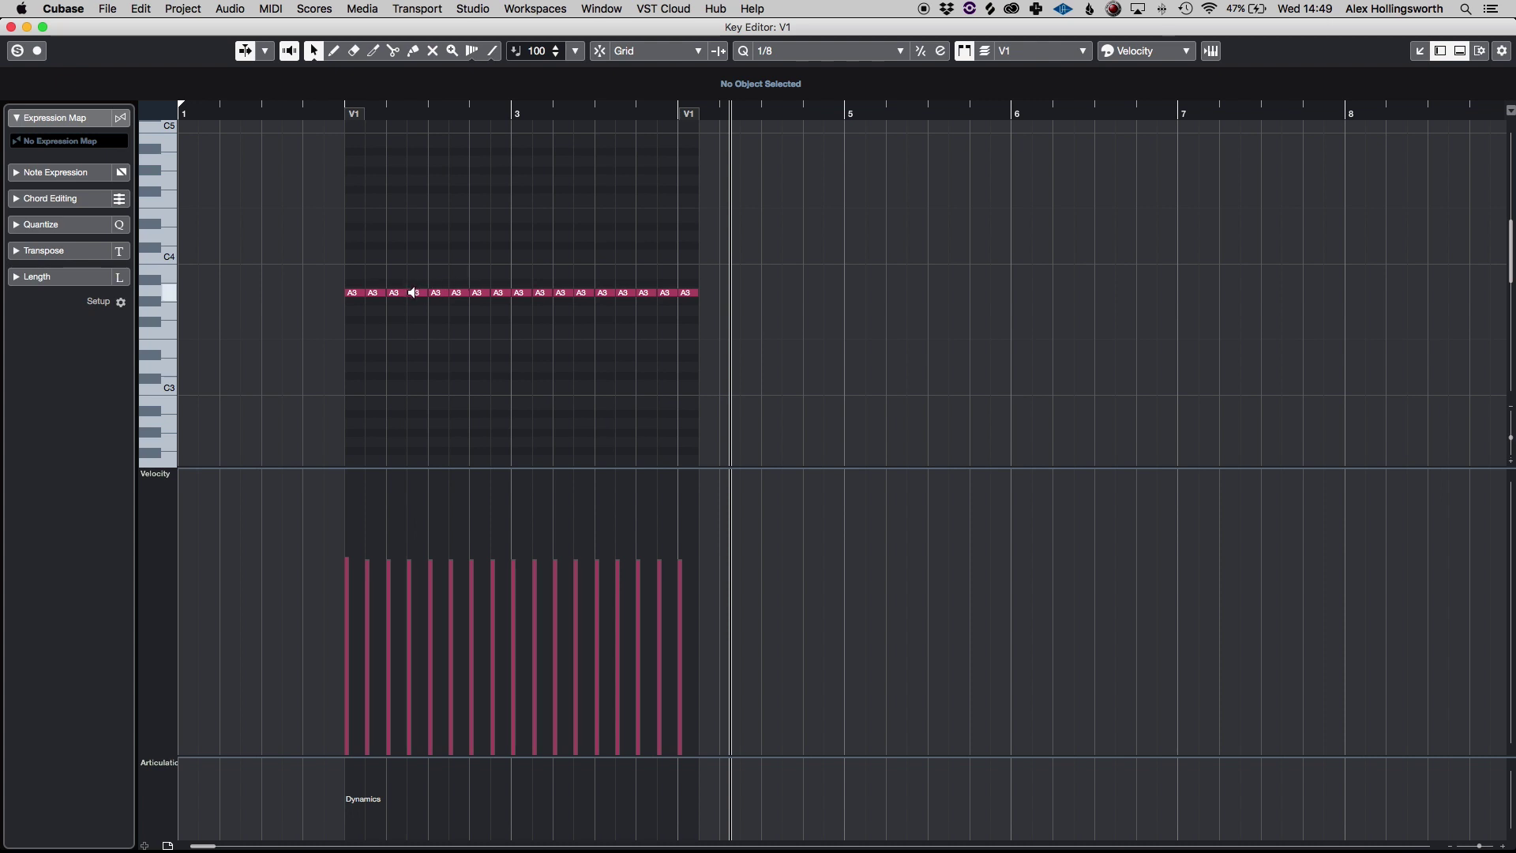
{"action": "mouse_move", "coordinate": [420, 262]}
{"action": "left_mouse_down"}
{"action": "mouse_move", "coordinate": [427, 345]}
{"action": "mouse_move", "coordinate": [430, 221]}
{"action": "mouse_move", "coordinate": [420, 326]}
{"action": "mouse_move", "coordinate": [419, 267]}
{"action": "left_mouse_up"}
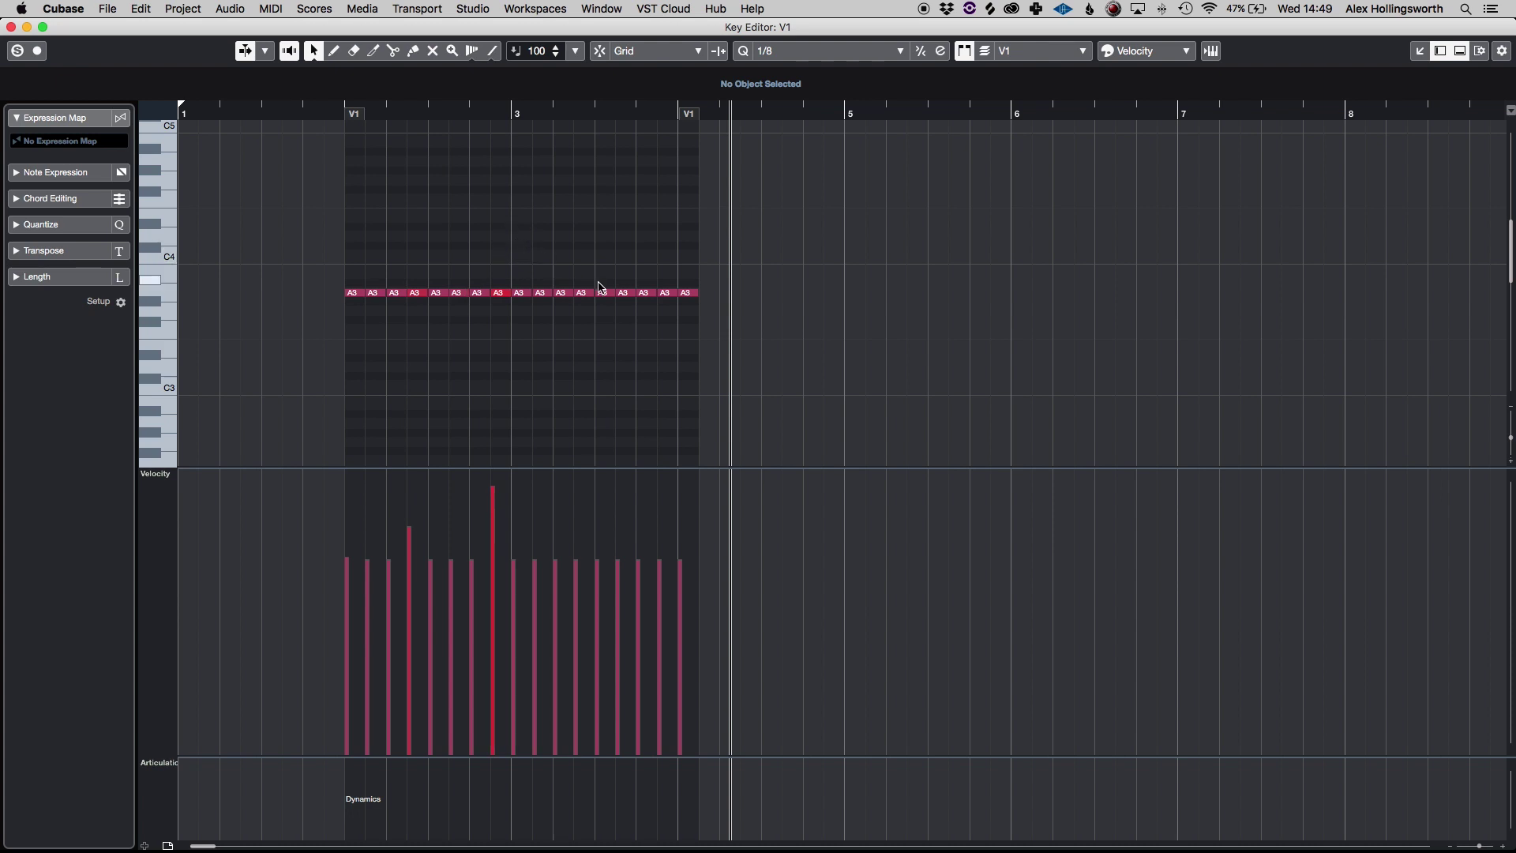
{"action": "left_click_drag", "start_coordinate": [604, 294], "coordinate": [590, 379]}
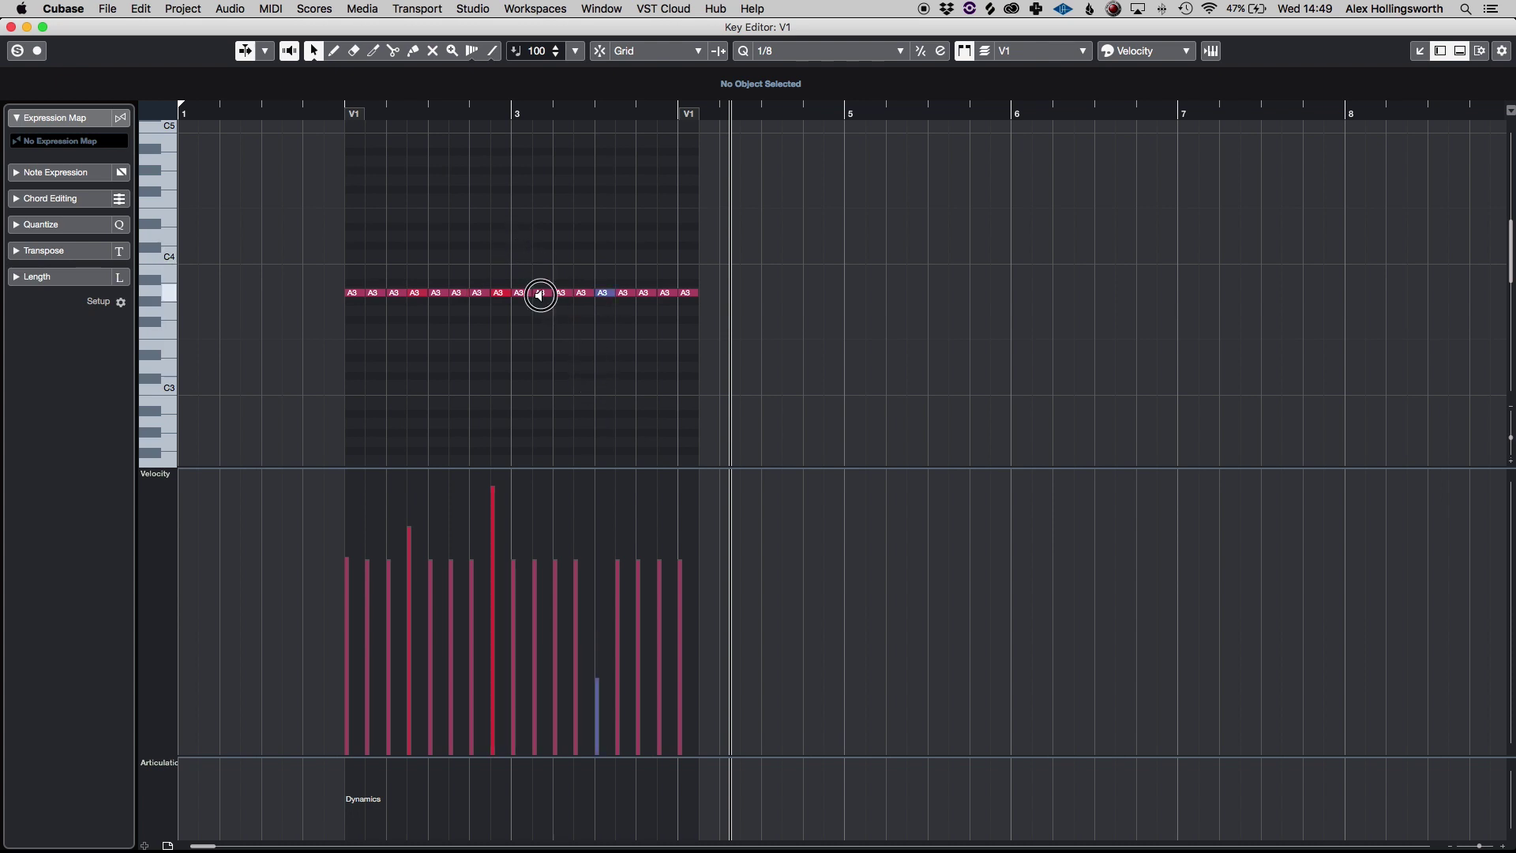
{"action": "left_click_drag", "start_coordinate": [540, 295], "coordinate": [539, 341]}
{"action": "left_click_drag", "start_coordinate": [643, 294], "coordinate": [647, 315]}
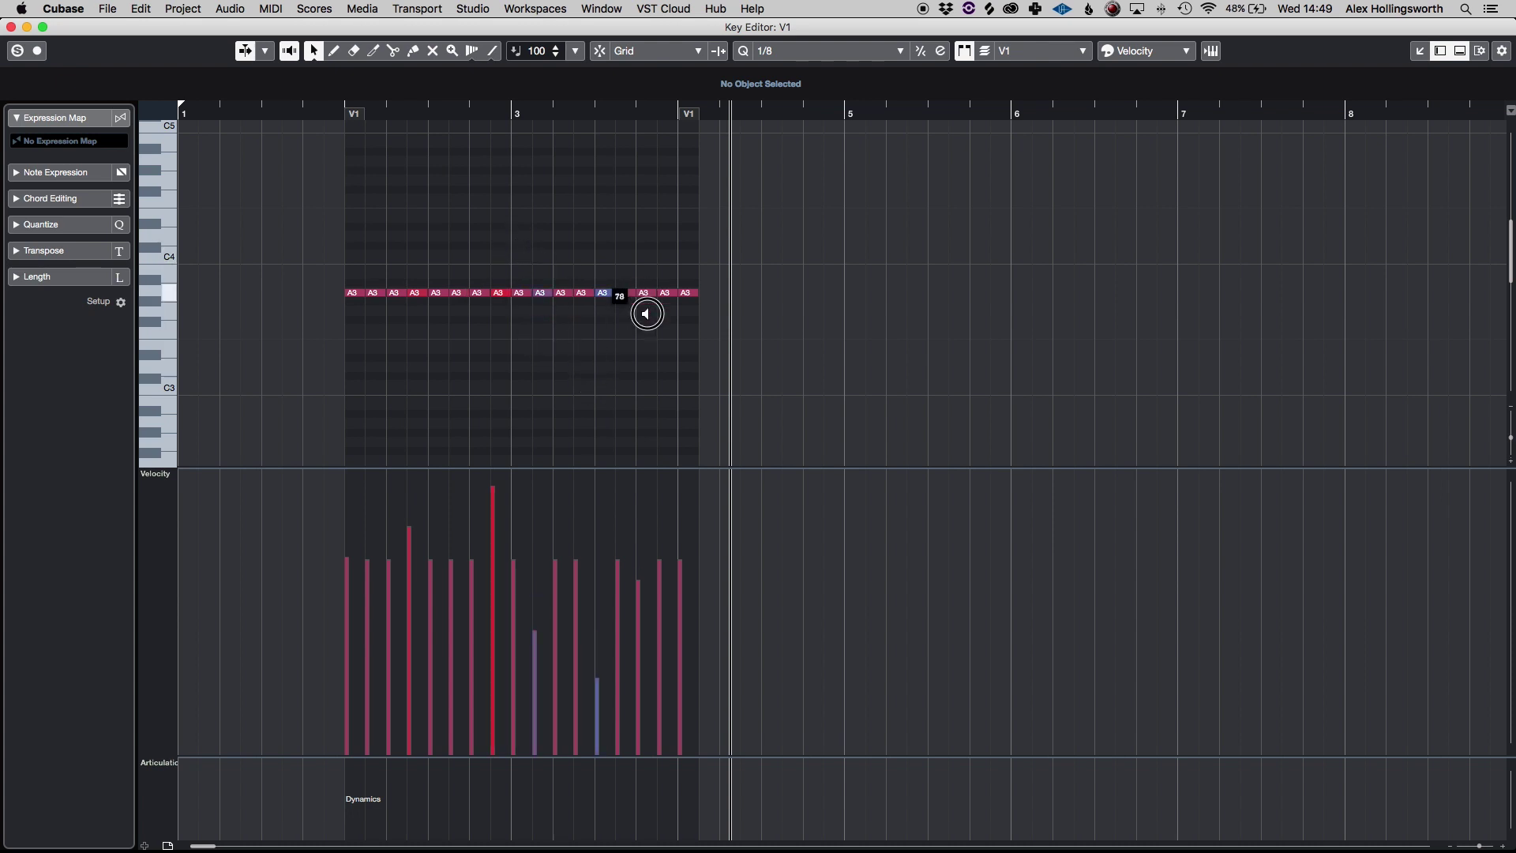
{"action": "left_click", "coordinate": [333, 116]}
{"action": "key", "text": "space"}
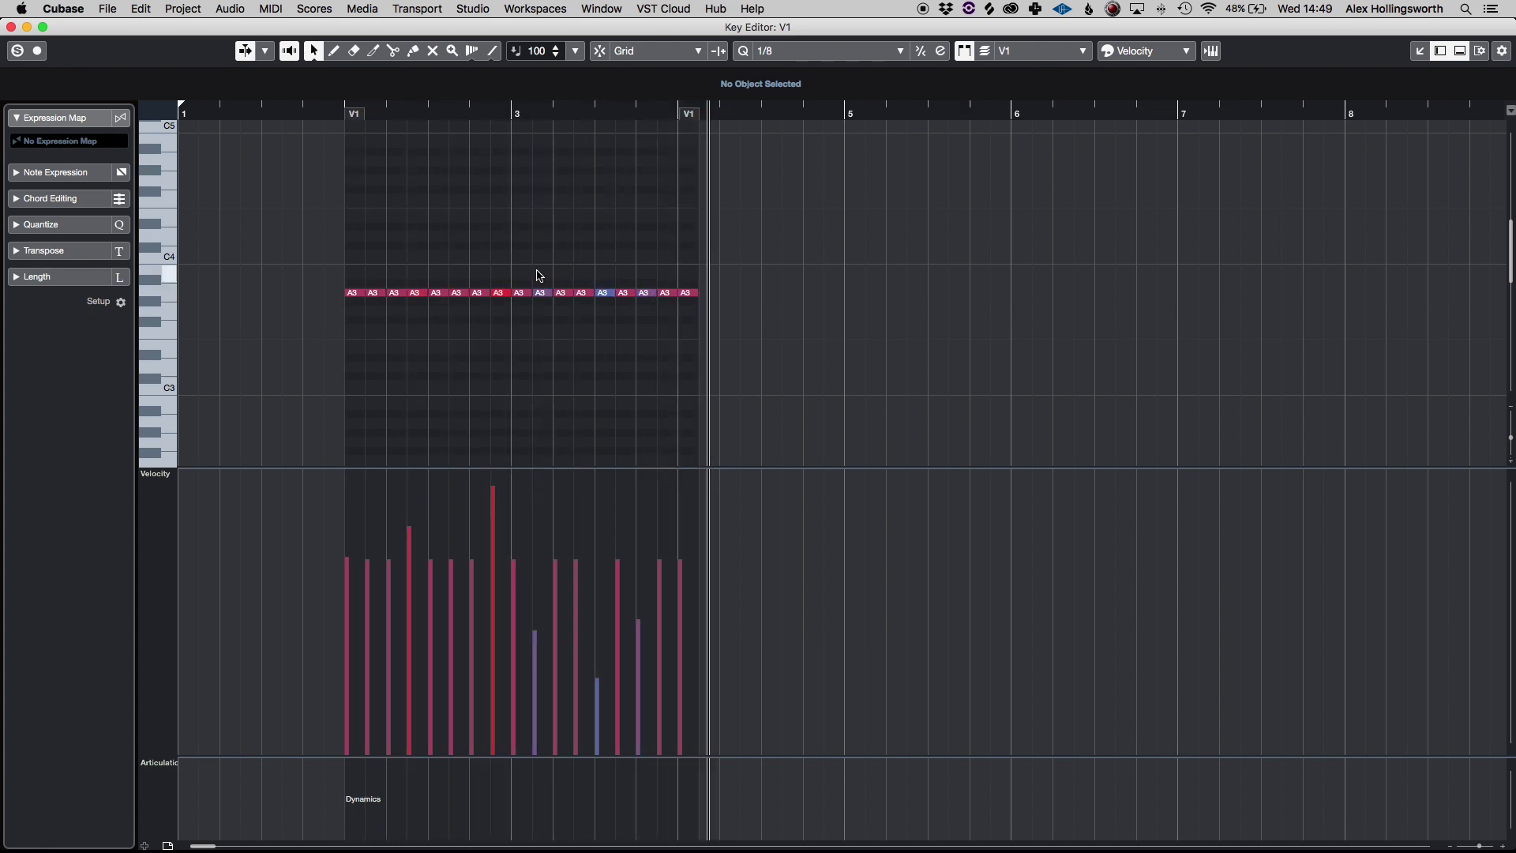
{"action": "key", "text": "super+z"}
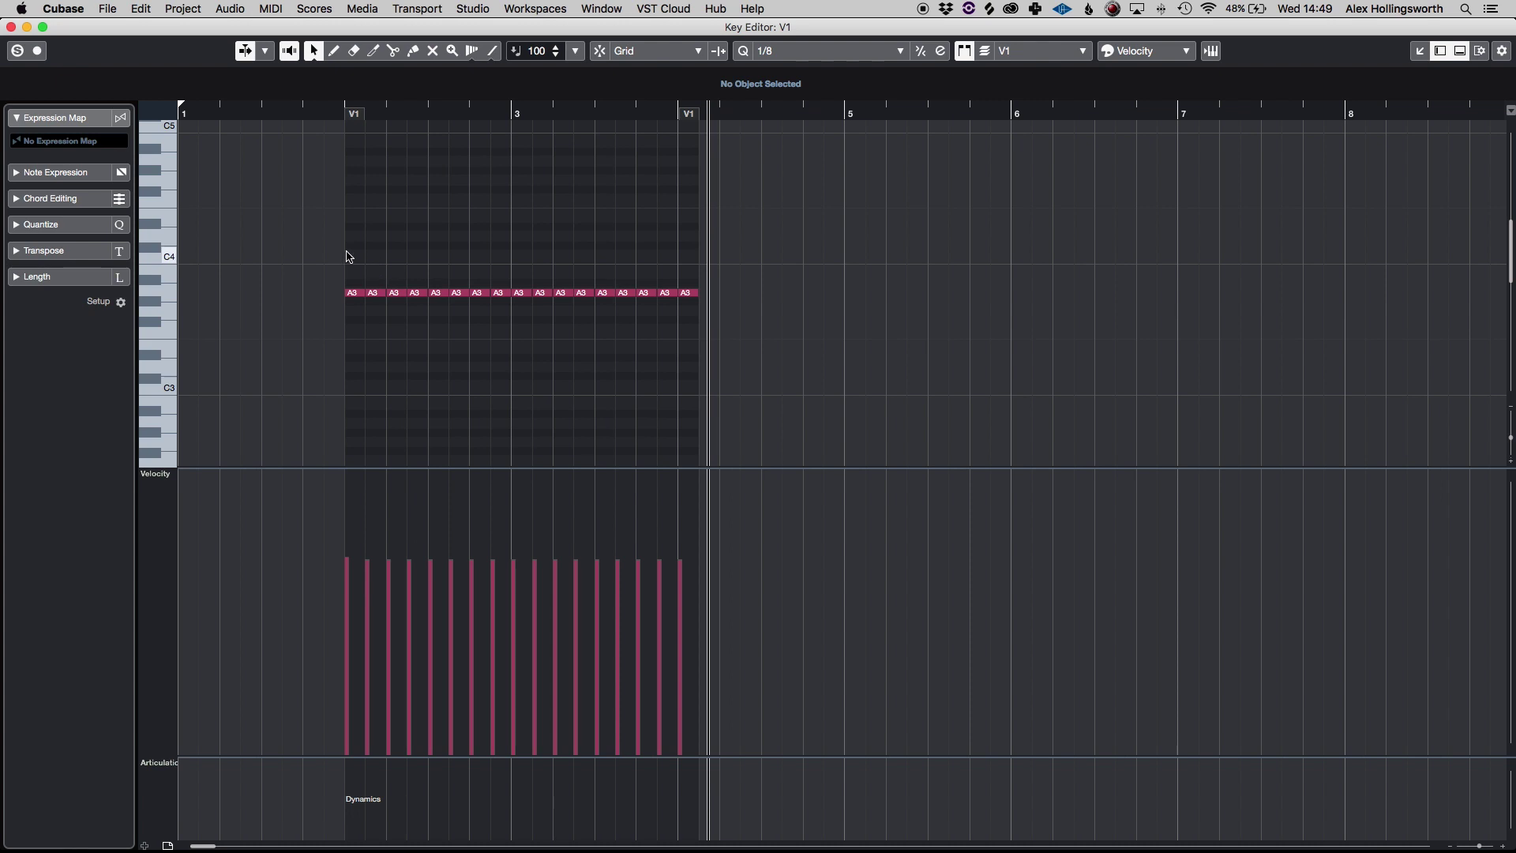
{"action": "left_click_drag", "start_coordinate": [332, 260], "coordinate": [430, 376]}
Step: Undo the lowered first-note velocities and scale all A3 velocities together to an even 88
{"action": "key", "text": "space"}
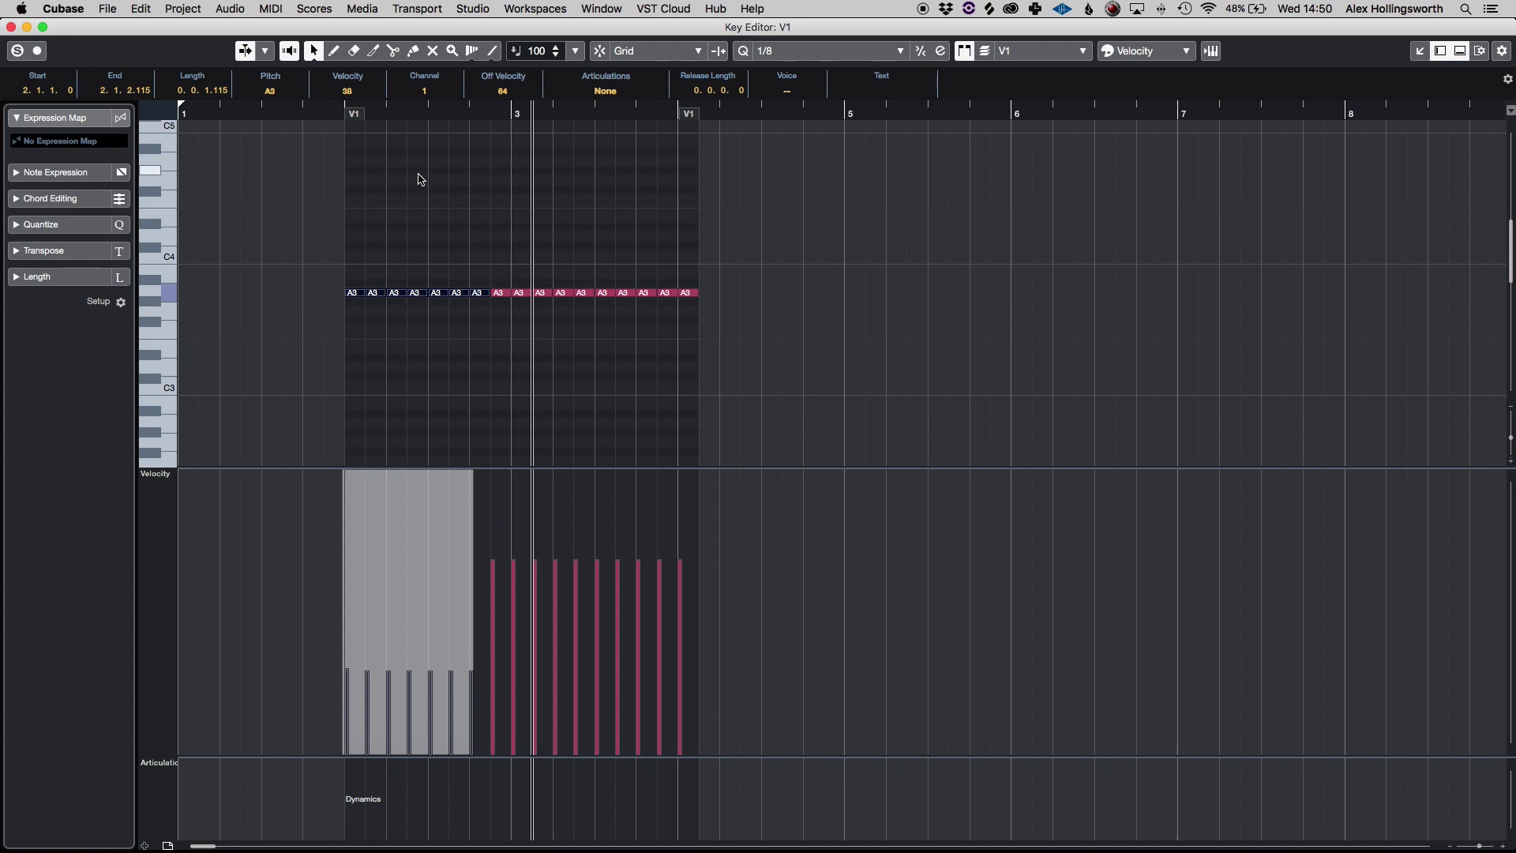
{"action": "key", "text": "super+z"}
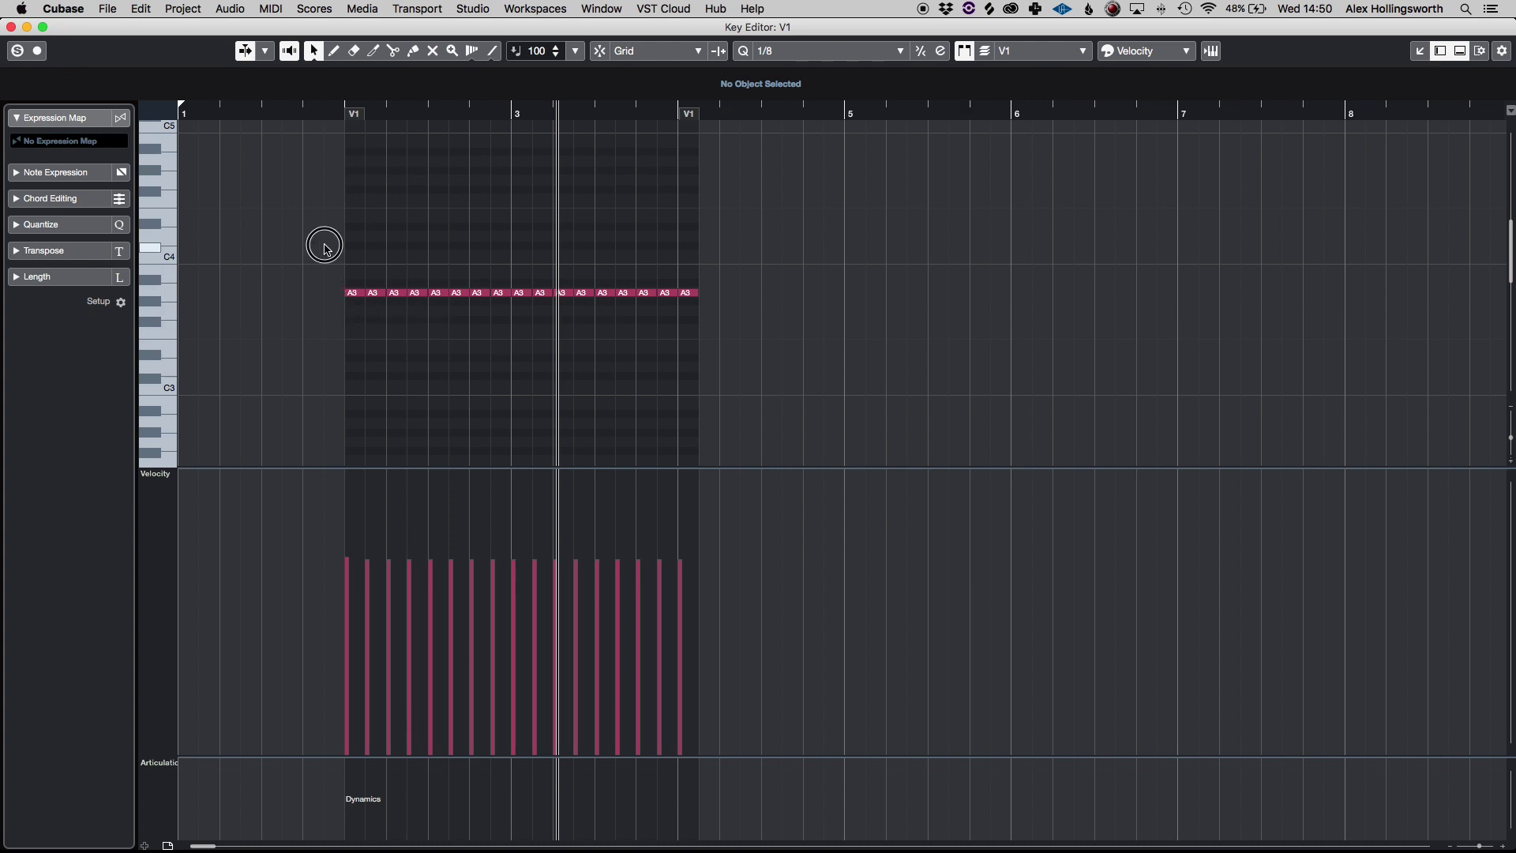
{"action": "left_click_drag", "start_coordinate": [325, 246], "coordinate": [804, 336]}
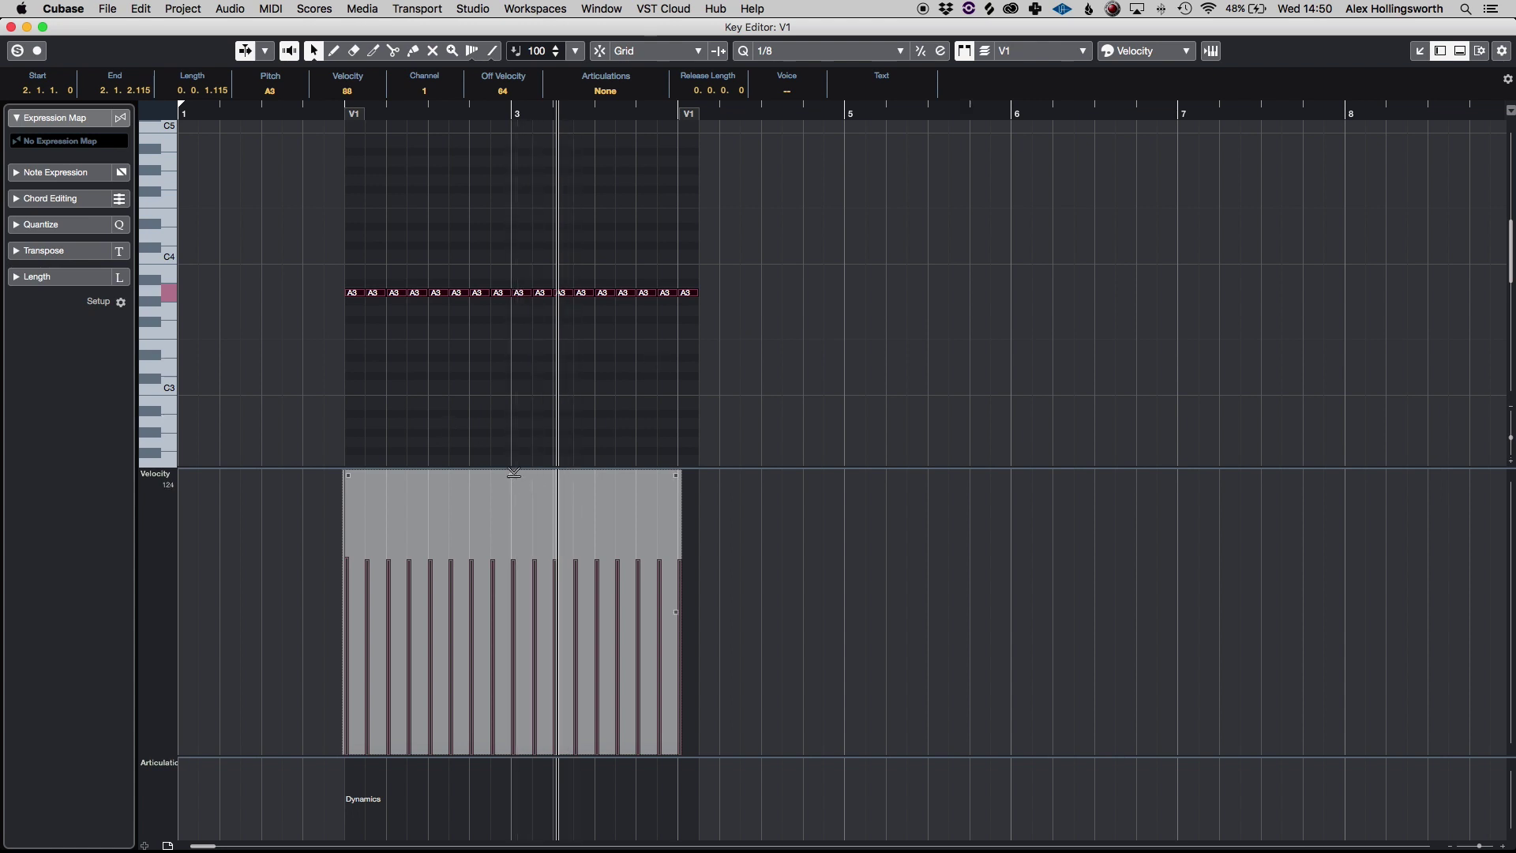
{"action": "mouse_move", "coordinate": [512, 475]}
{"action": "left_mouse_down"}
{"action": "mouse_move", "coordinate": [514, 561]}
{"action": "mouse_move", "coordinate": [521, 440]}
{"action": "mouse_move", "coordinate": [519, 512]}
{"action": "mouse_move", "coordinate": [525, 467]}
{"action": "left_mouse_up"}
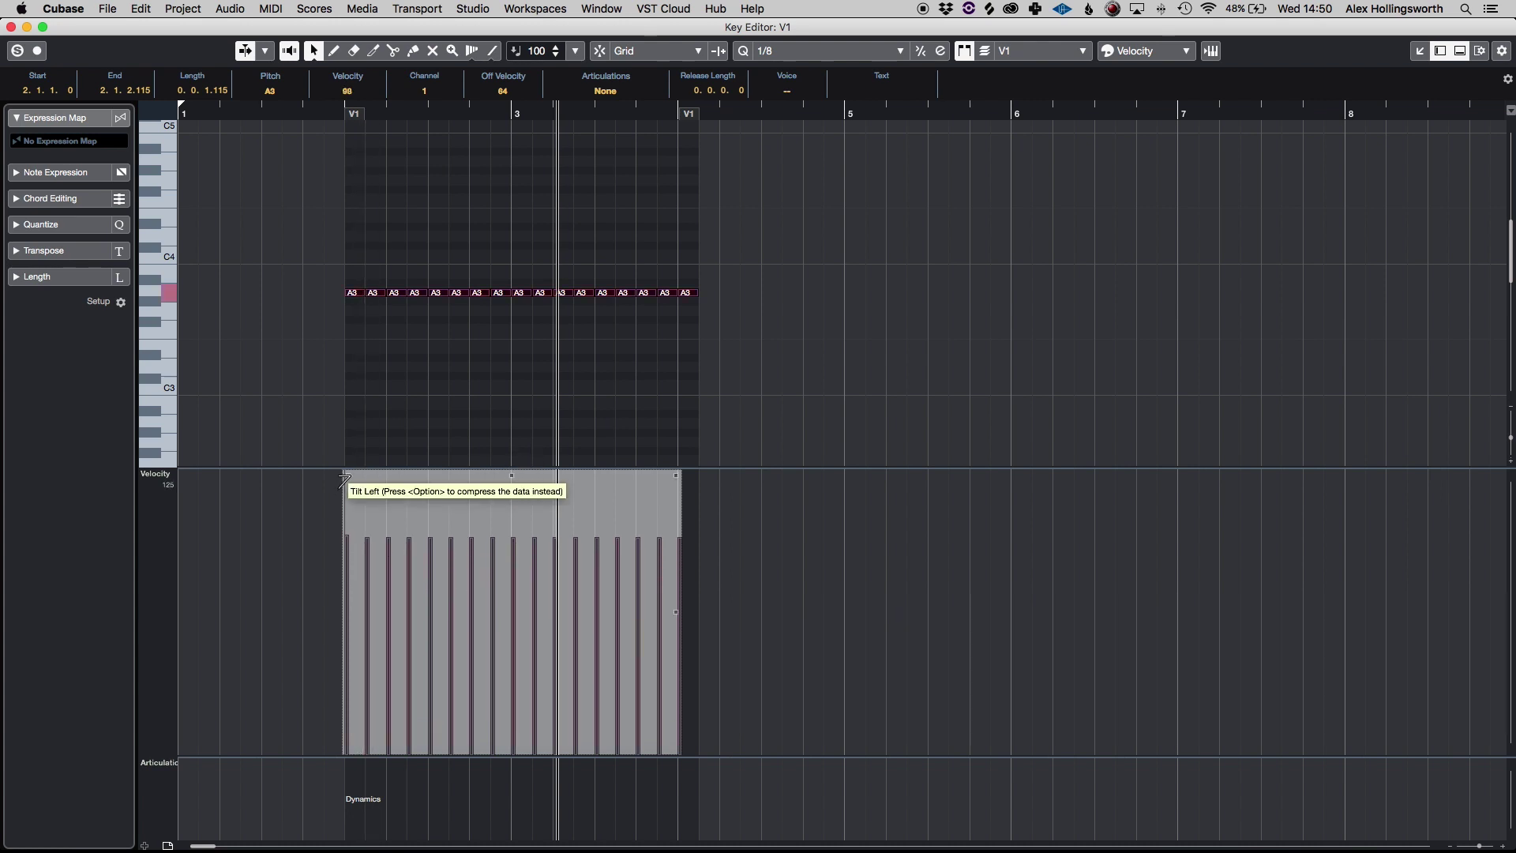
Step: Tilt V1's velocities into a rising ramp and play it back from the part's start
{"action": "left_click_drag", "start_coordinate": [346, 477], "coordinate": [333, 545]}
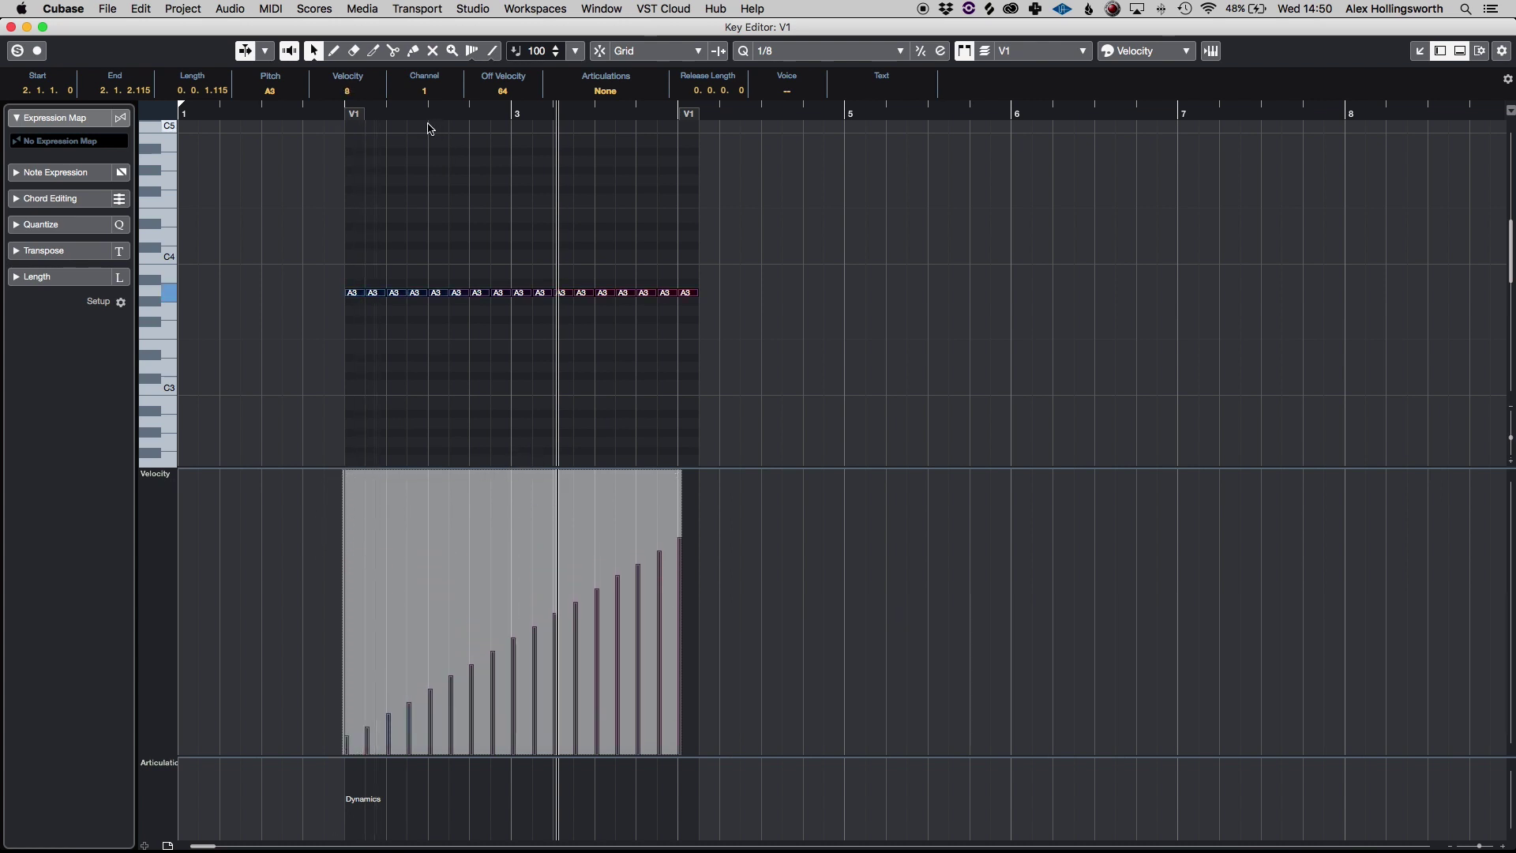
{"action": "left_click", "coordinate": [336, 117]}
{"action": "key", "text": "space"}
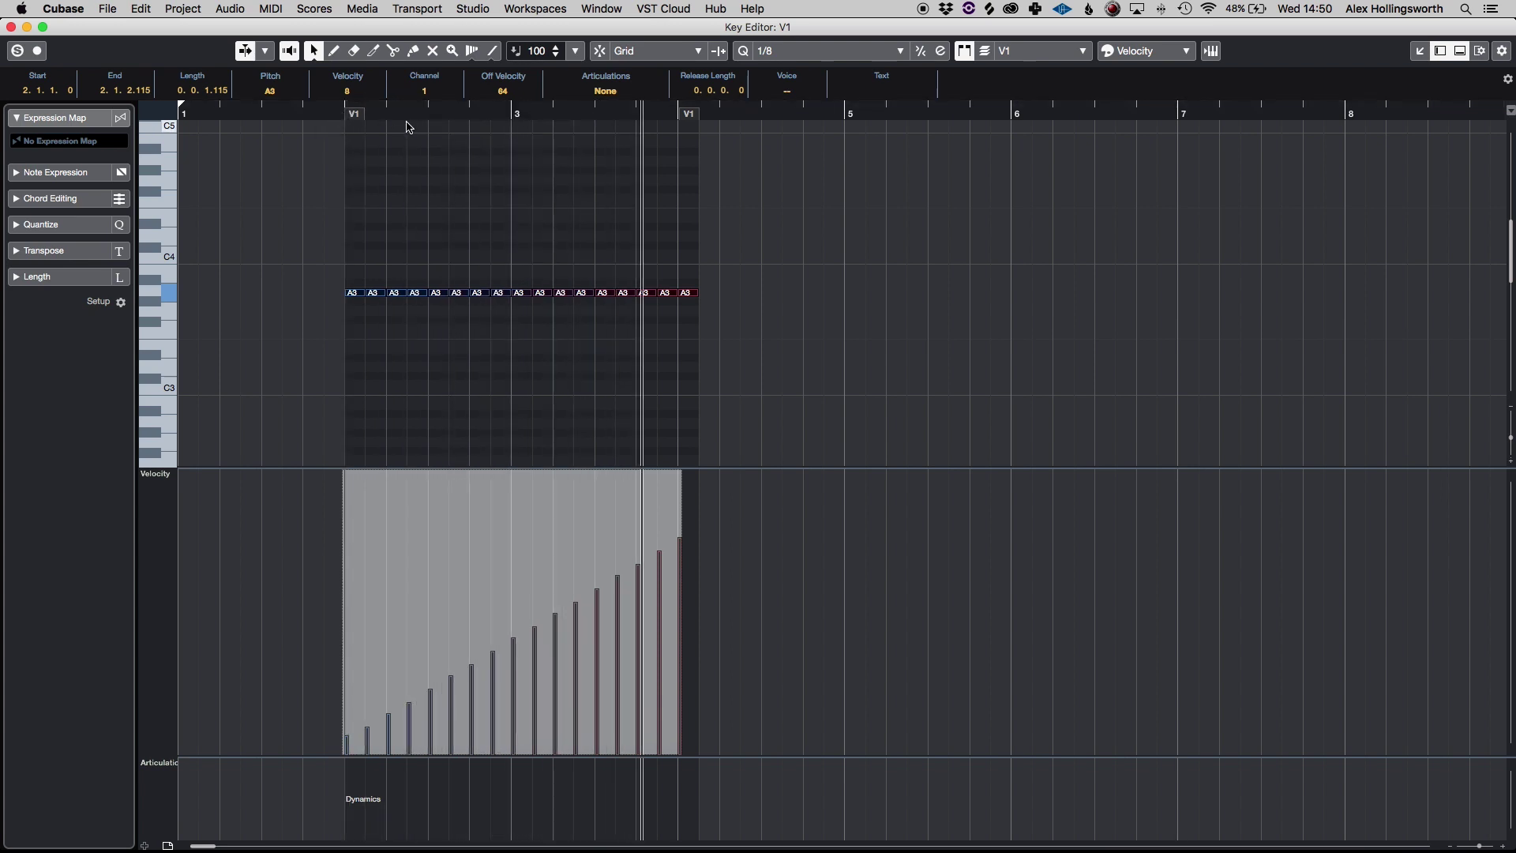
{"action": "key", "text": "space"}
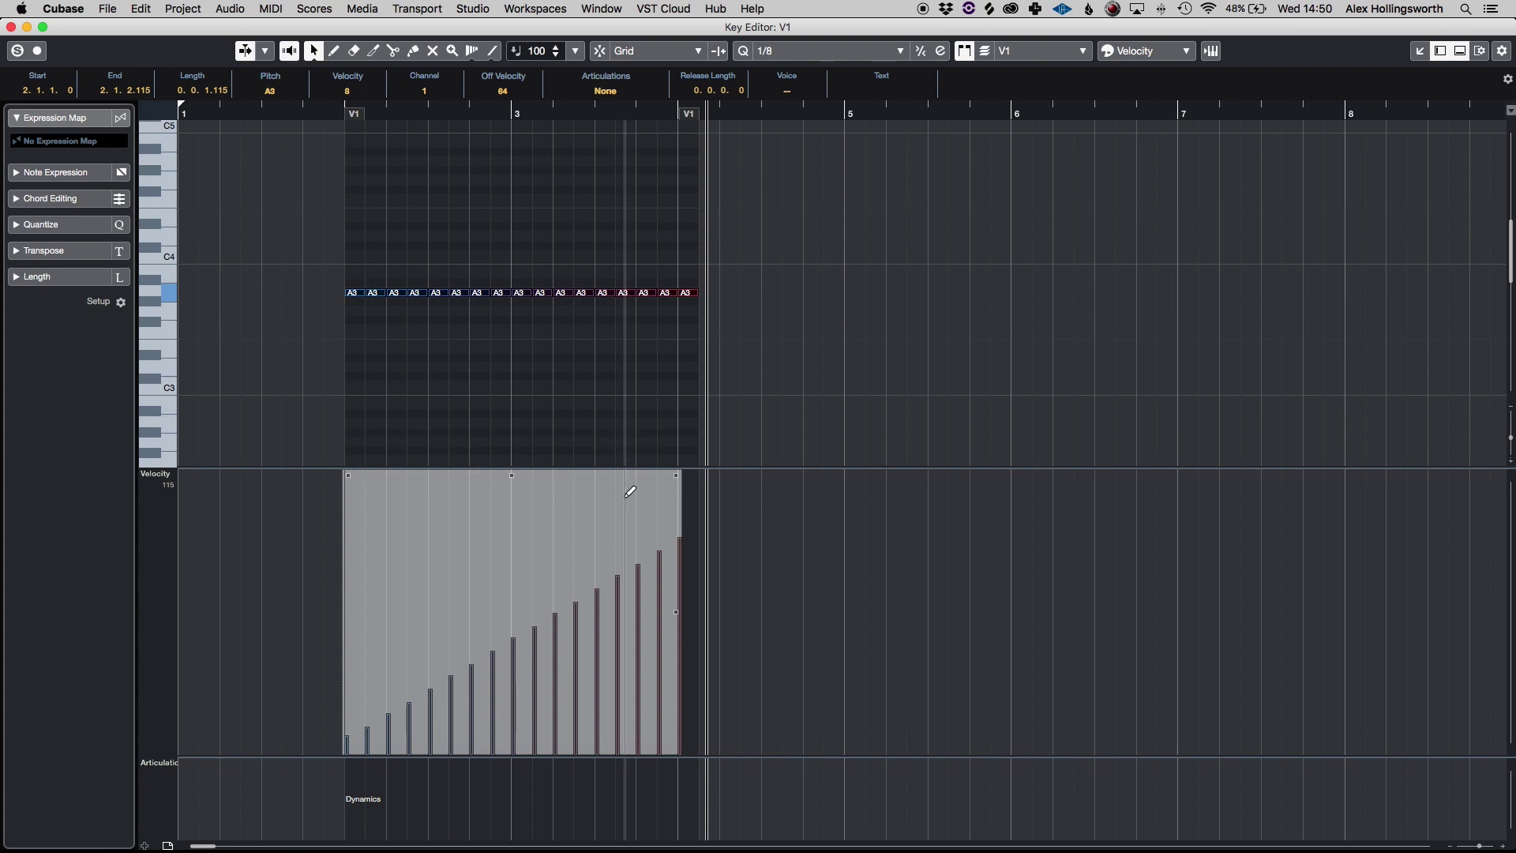
Step: Flatten velocities to 98, re-tilt into a falling ramp, and scale it lower to start at 86
{"action": "left_click_drag", "start_coordinate": [349, 475], "coordinate": [339, 477]}
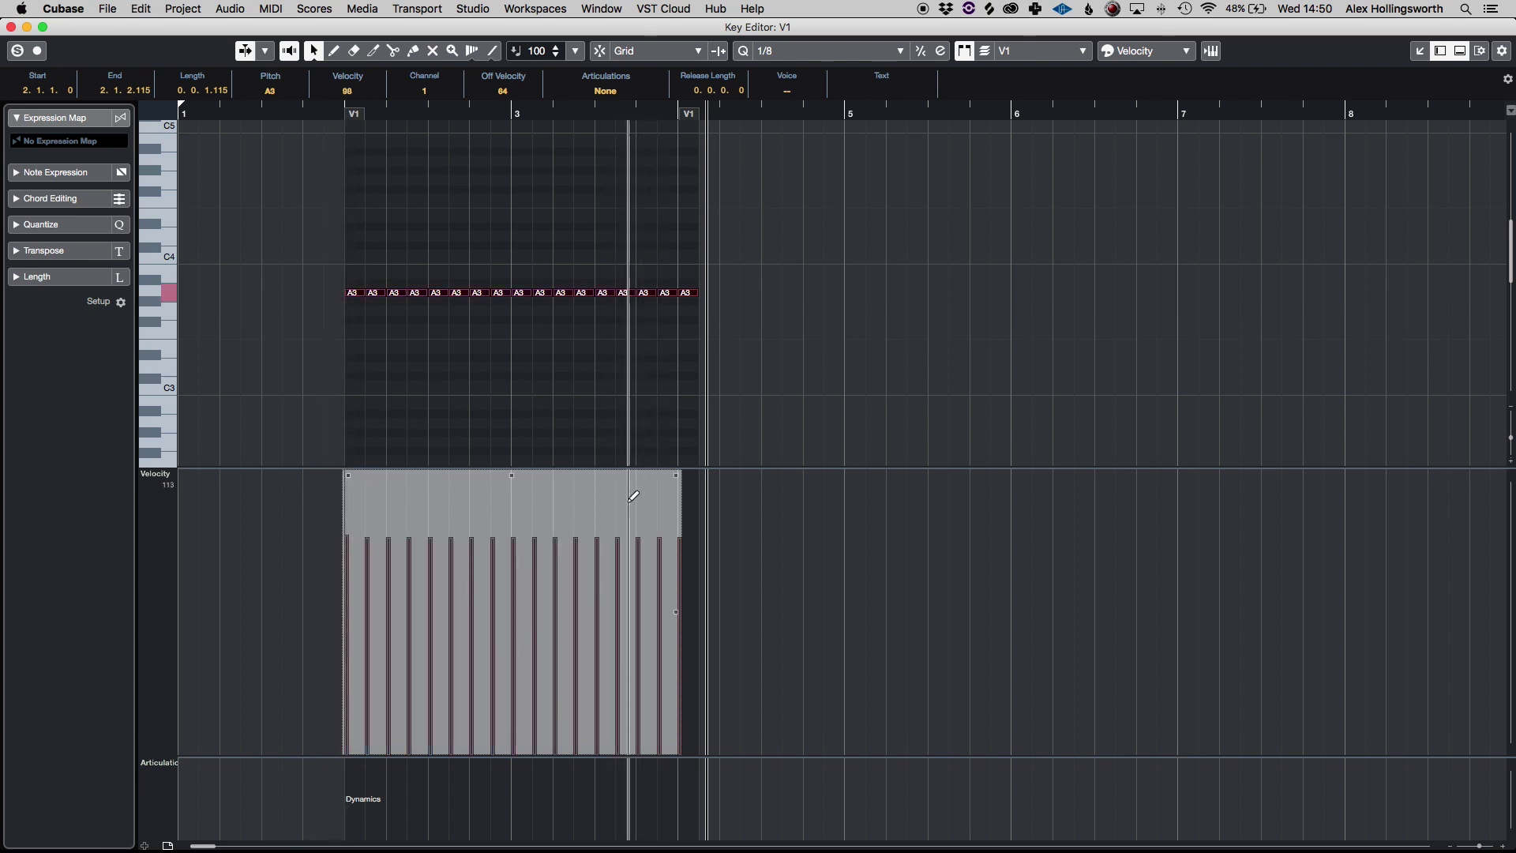
{"action": "left_click_drag", "start_coordinate": [672, 485], "coordinate": [668, 533]}
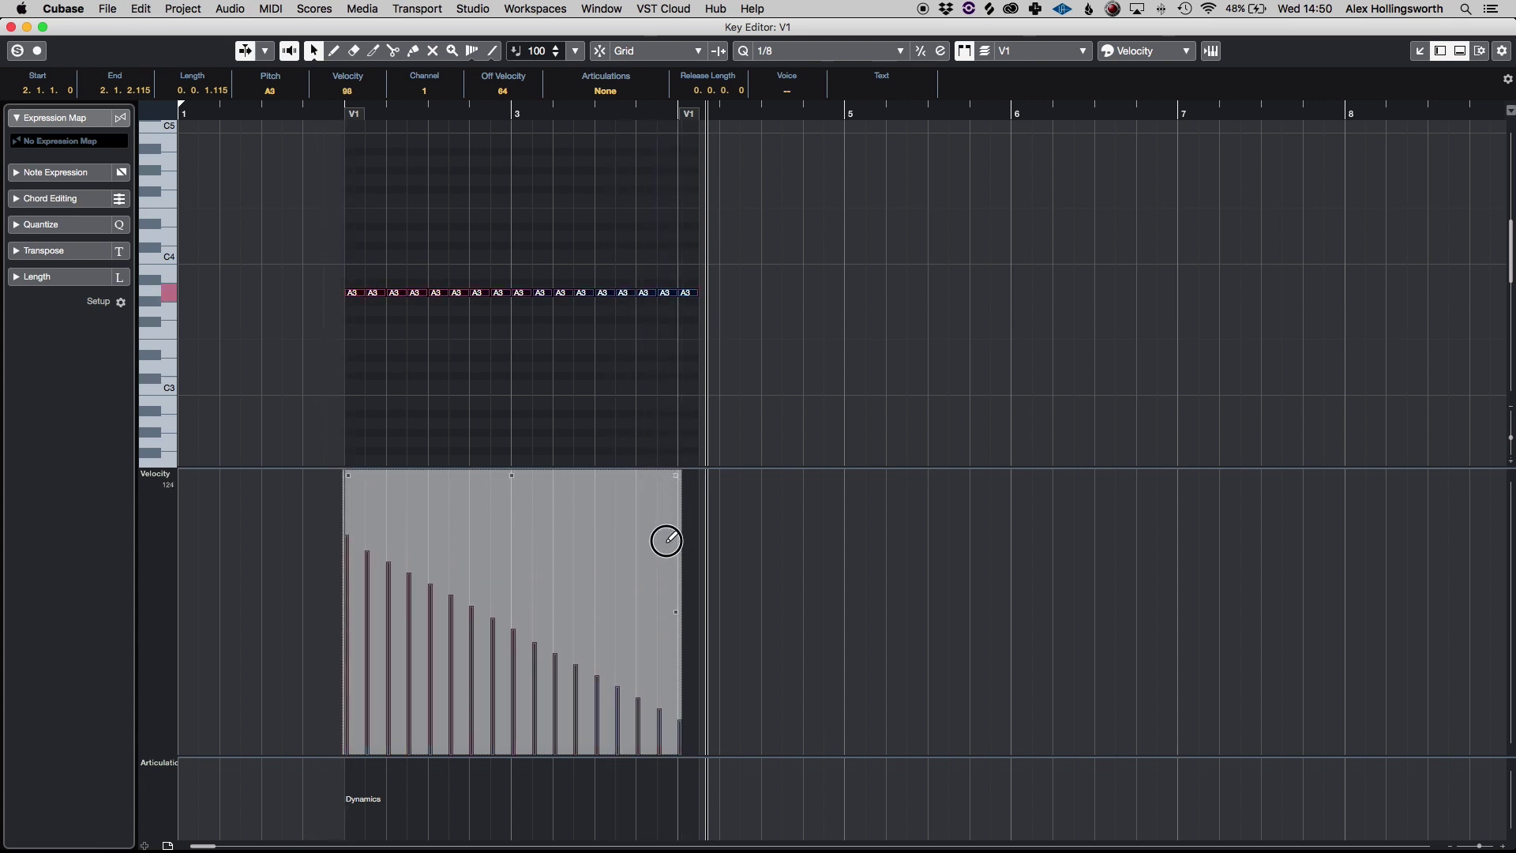
{"action": "left_click", "coordinate": [339, 113]}
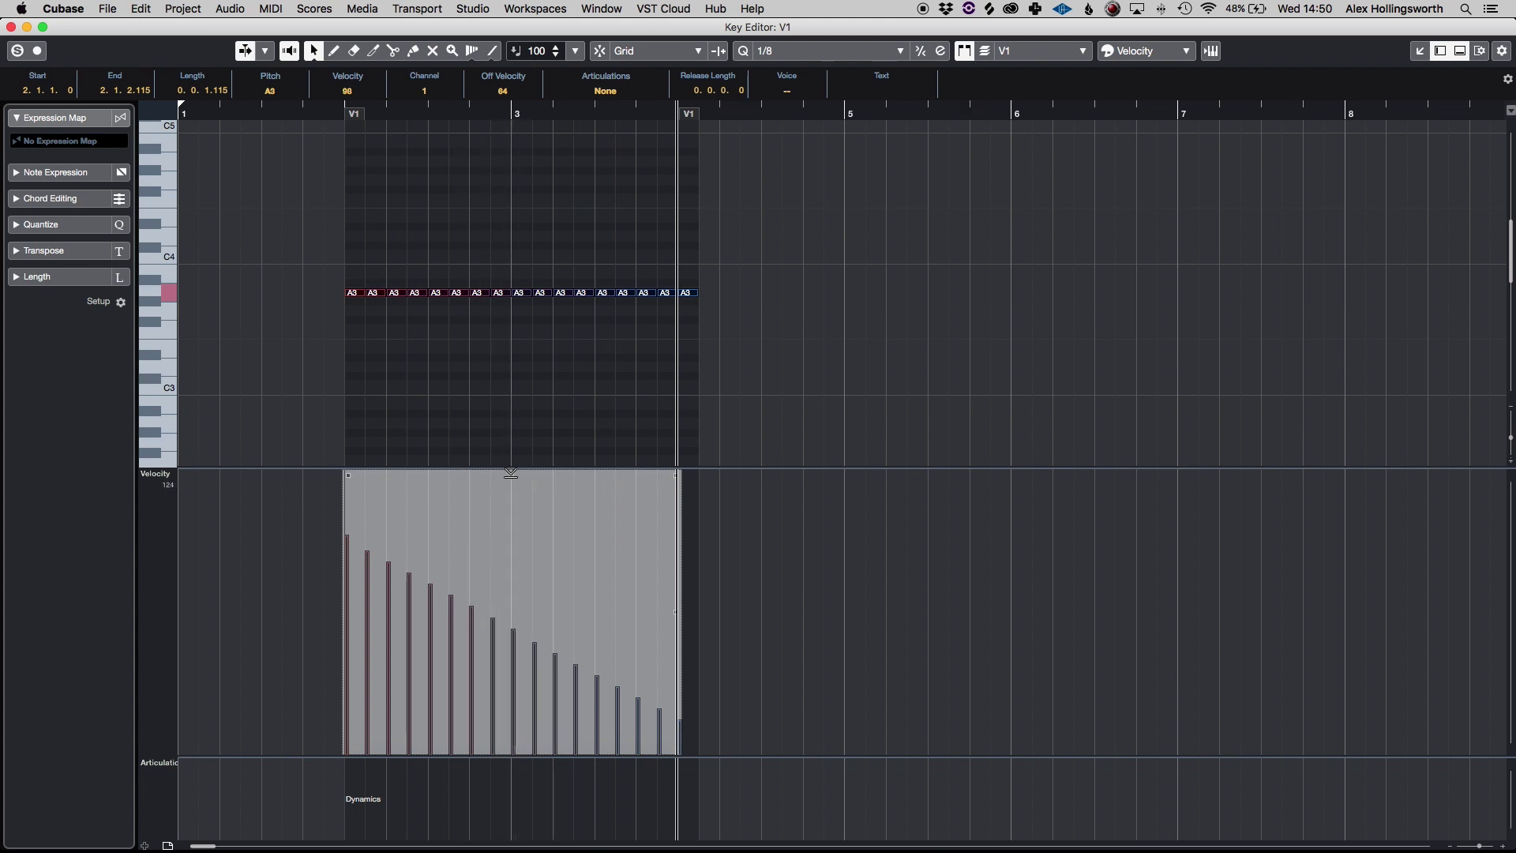
{"action": "left_click_drag", "start_coordinate": [511, 472], "coordinate": [511, 507]}
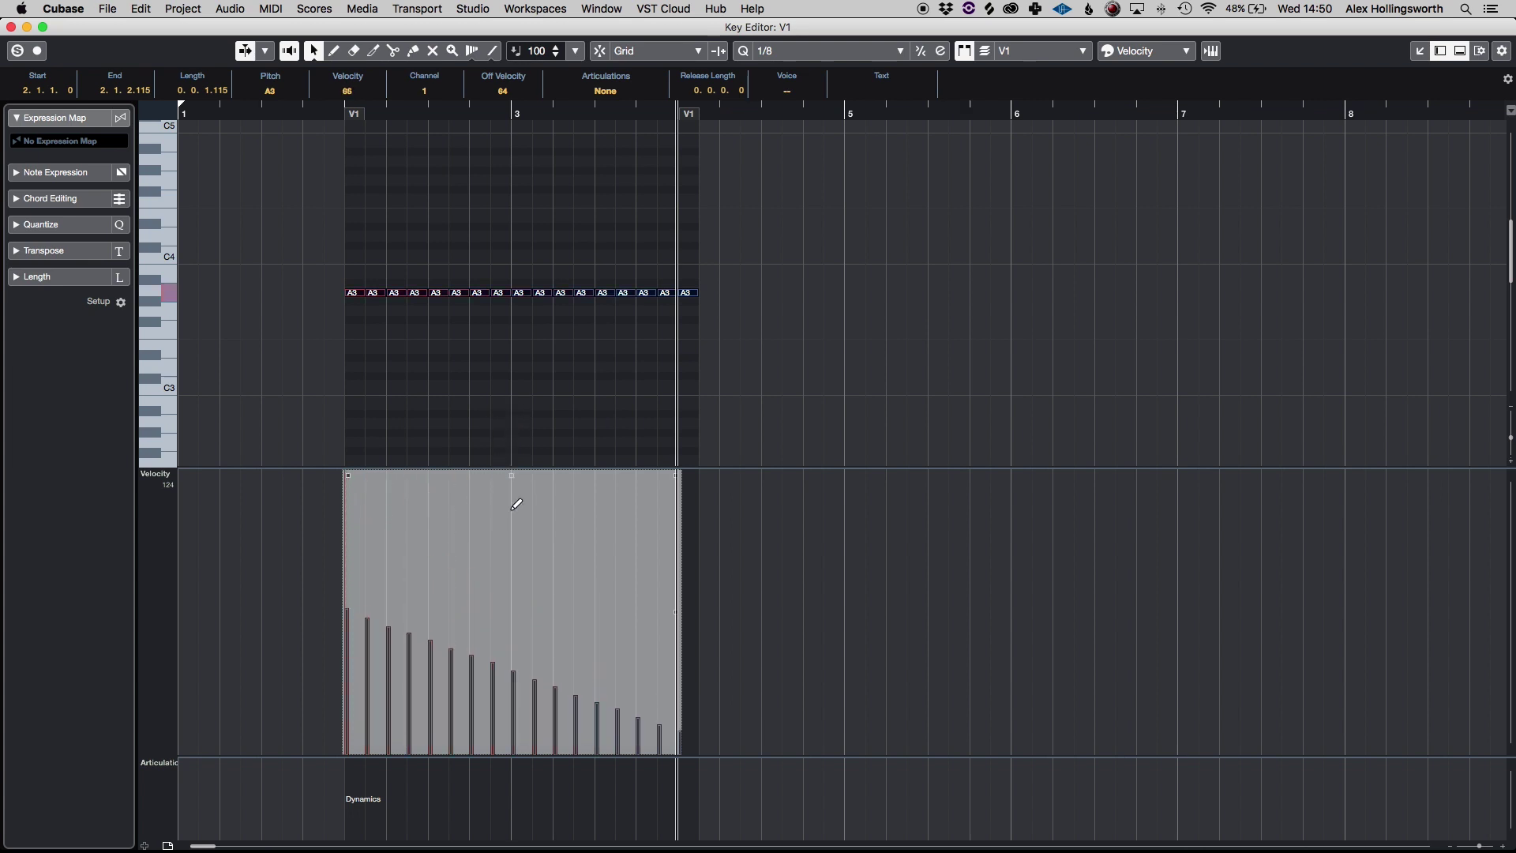
{"action": "left_click", "coordinate": [473, 410]}
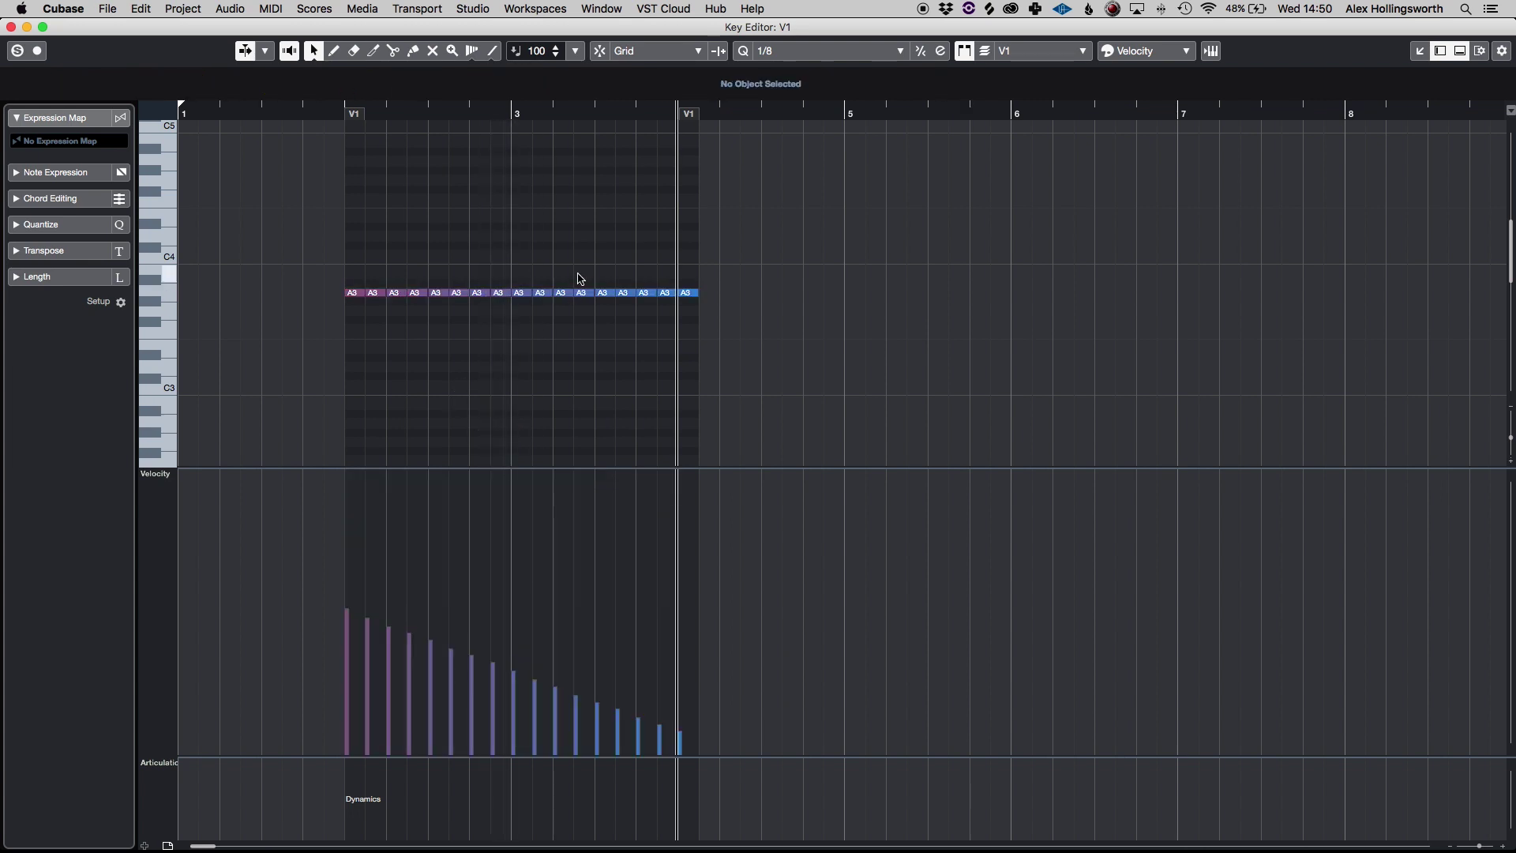
Step: Accent the 11th A3 note and scale all velocities much quieter, starting near 21
{"action": "left_click_drag", "start_coordinate": [561, 293], "coordinate": [555, 166]}
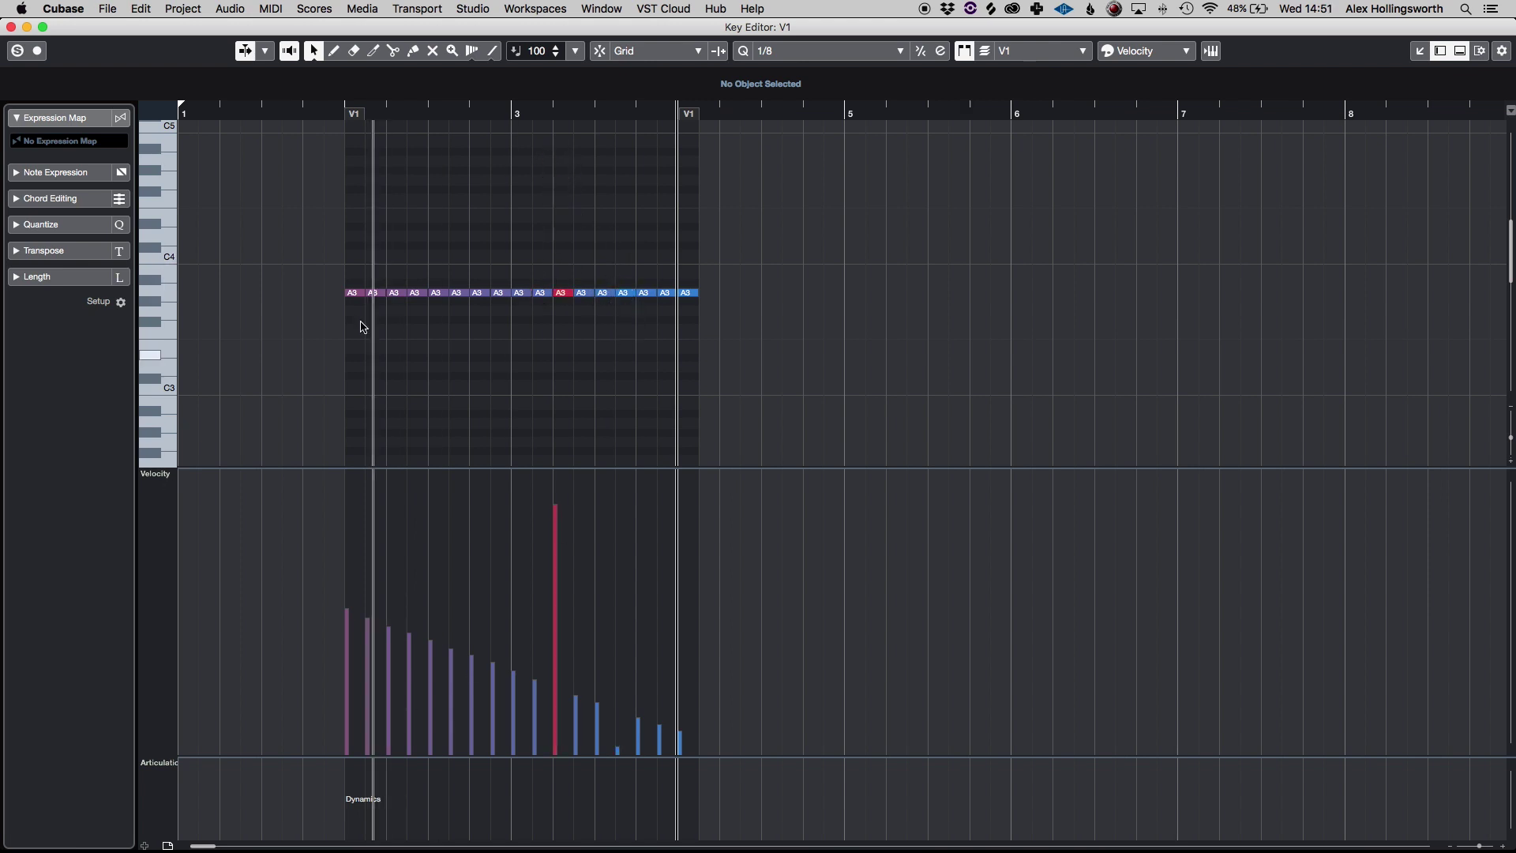
{"action": "key", "text": "super+a"}
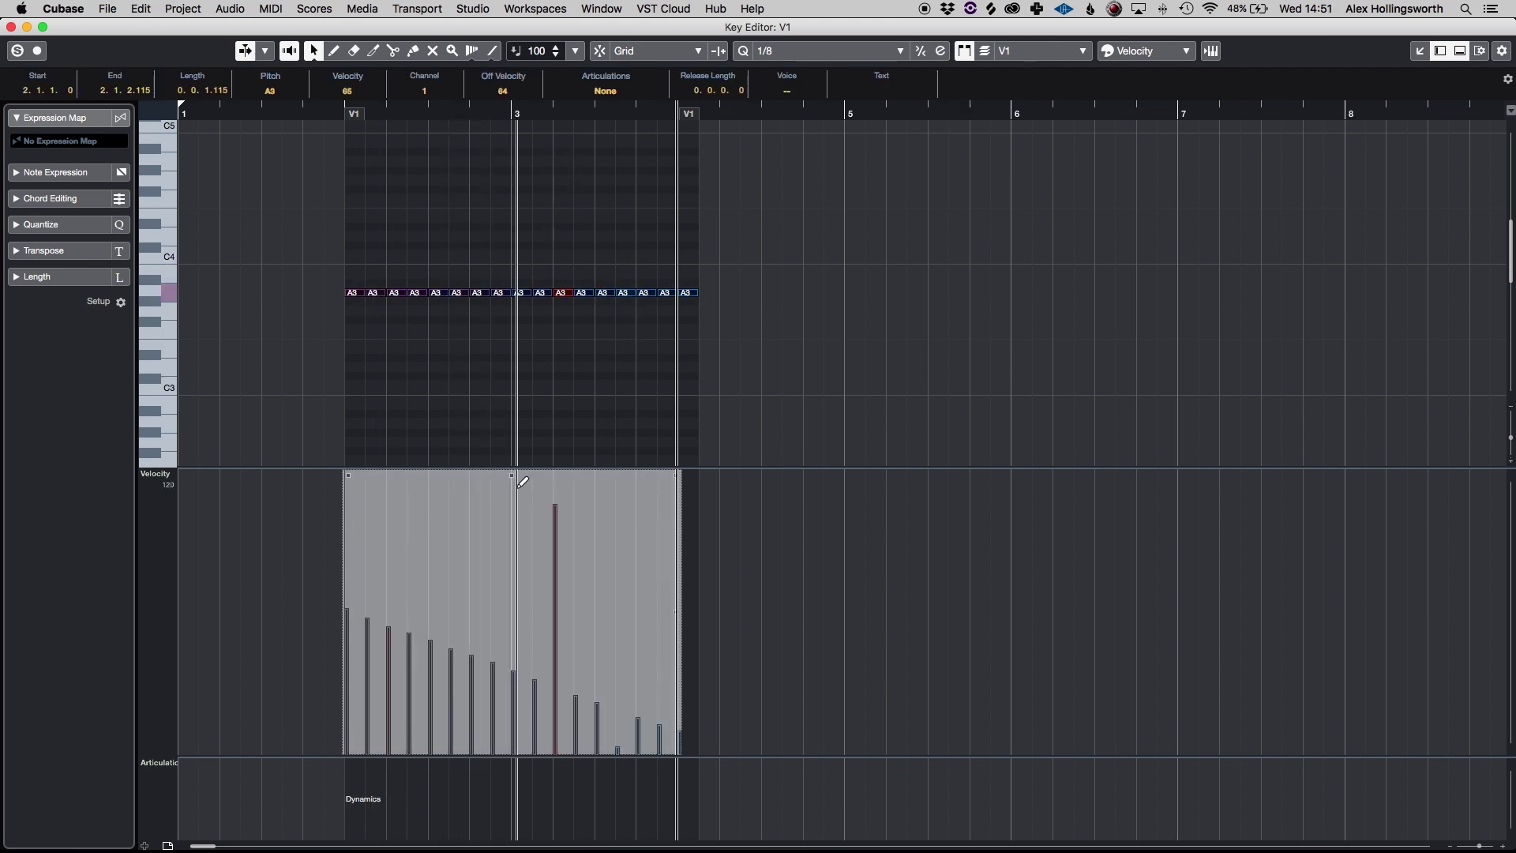
{"action": "left_click_drag", "start_coordinate": [513, 476], "coordinate": [498, 564]}
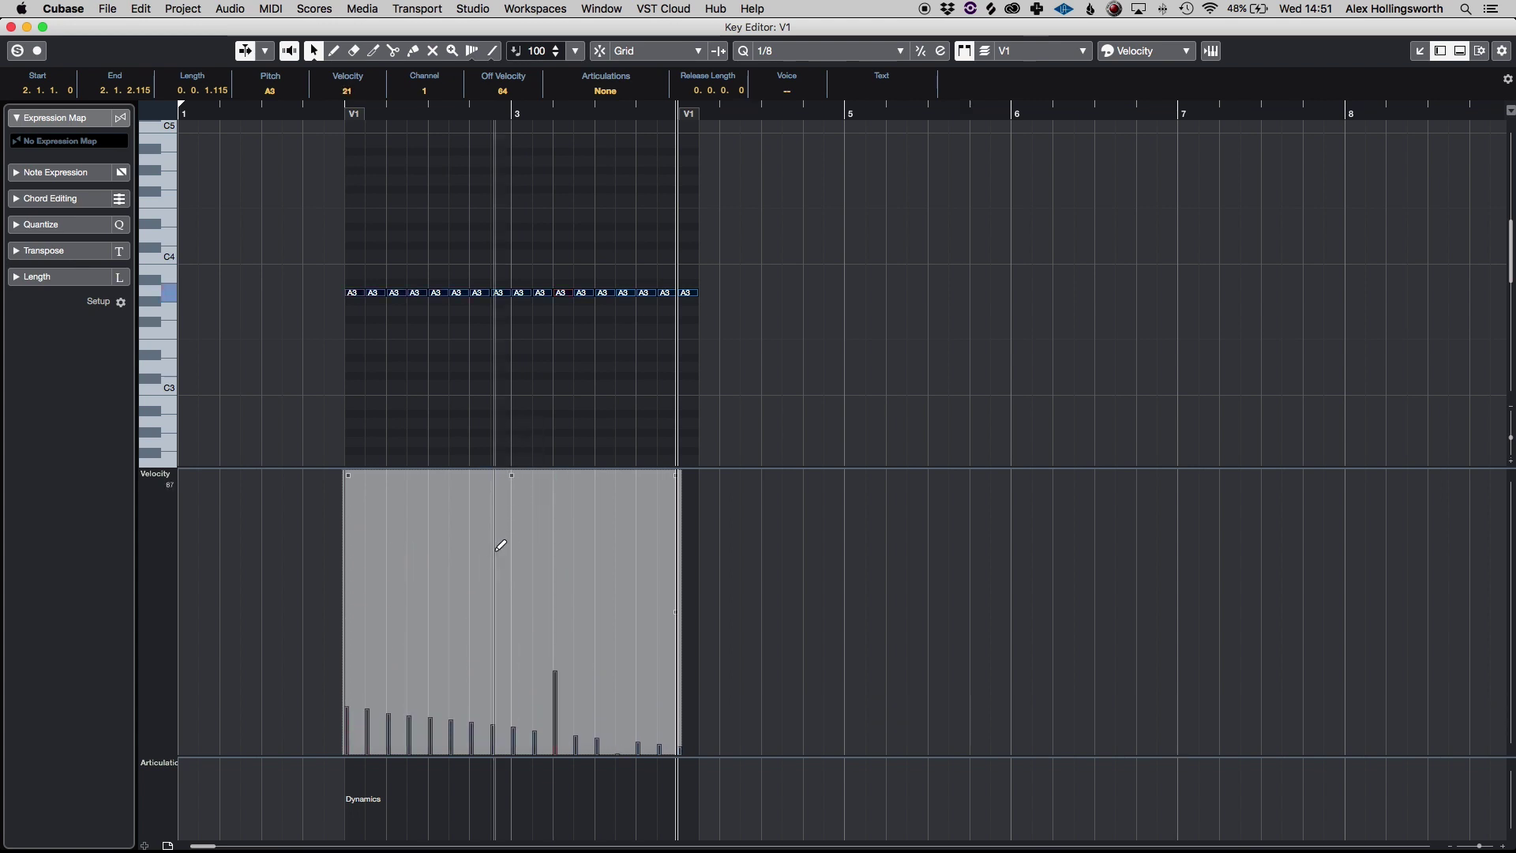
{"action": "left_click", "coordinate": [539, 396]}
Step: Duplicate the selected A3 notes twice, then undo both duplications
{"action": "left_click_drag", "start_coordinate": [327, 261], "coordinate": [765, 450]}
{"action": "key", "text": "super+d"}
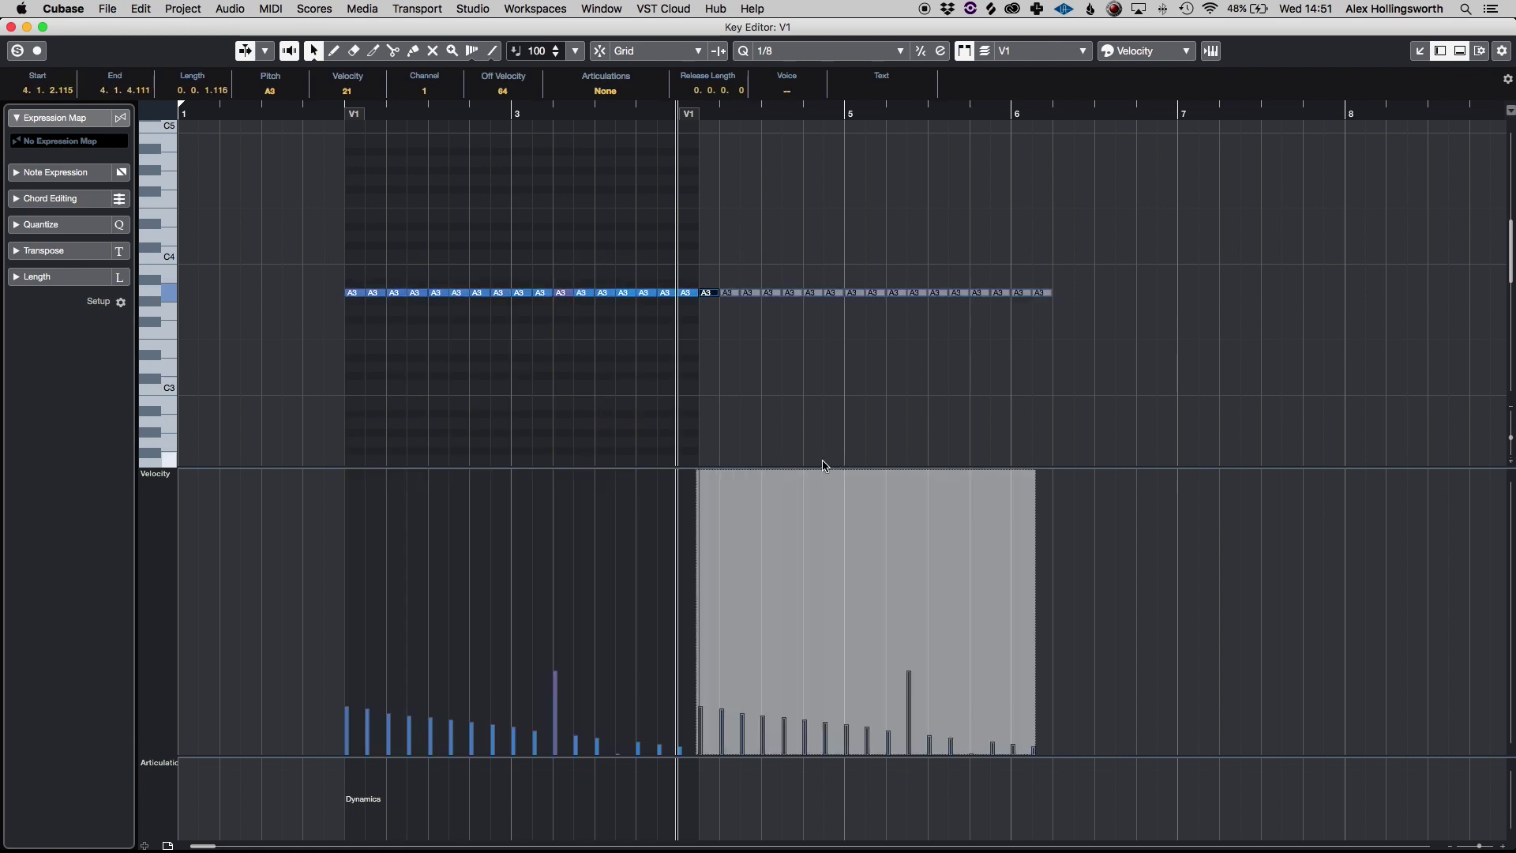
{"action": "key", "text": "super+d"}
{"action": "key", "text": "super+z"}
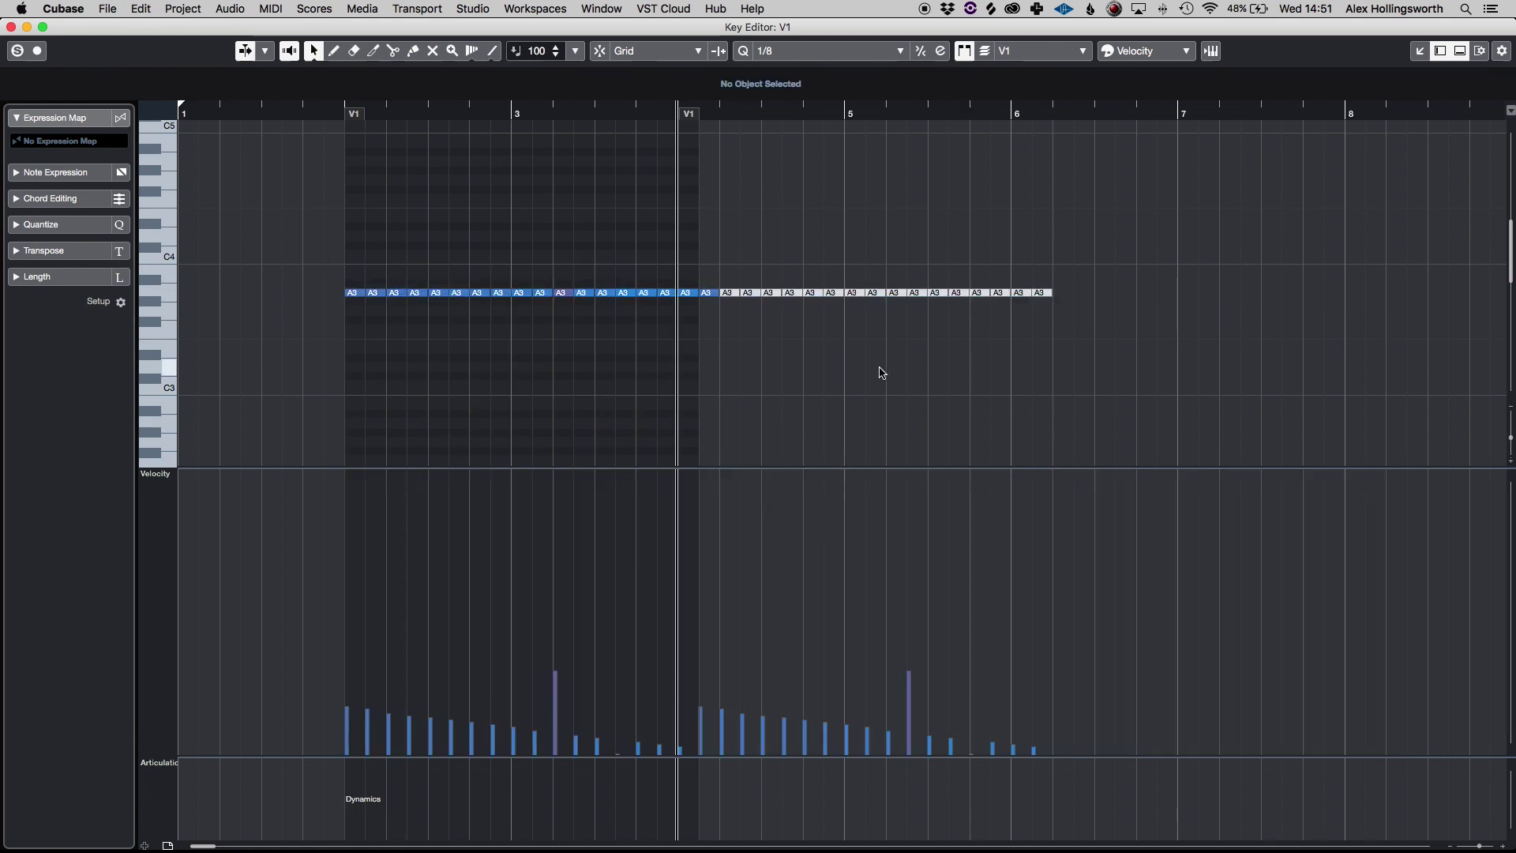
{"action": "key", "text": "super+z"}
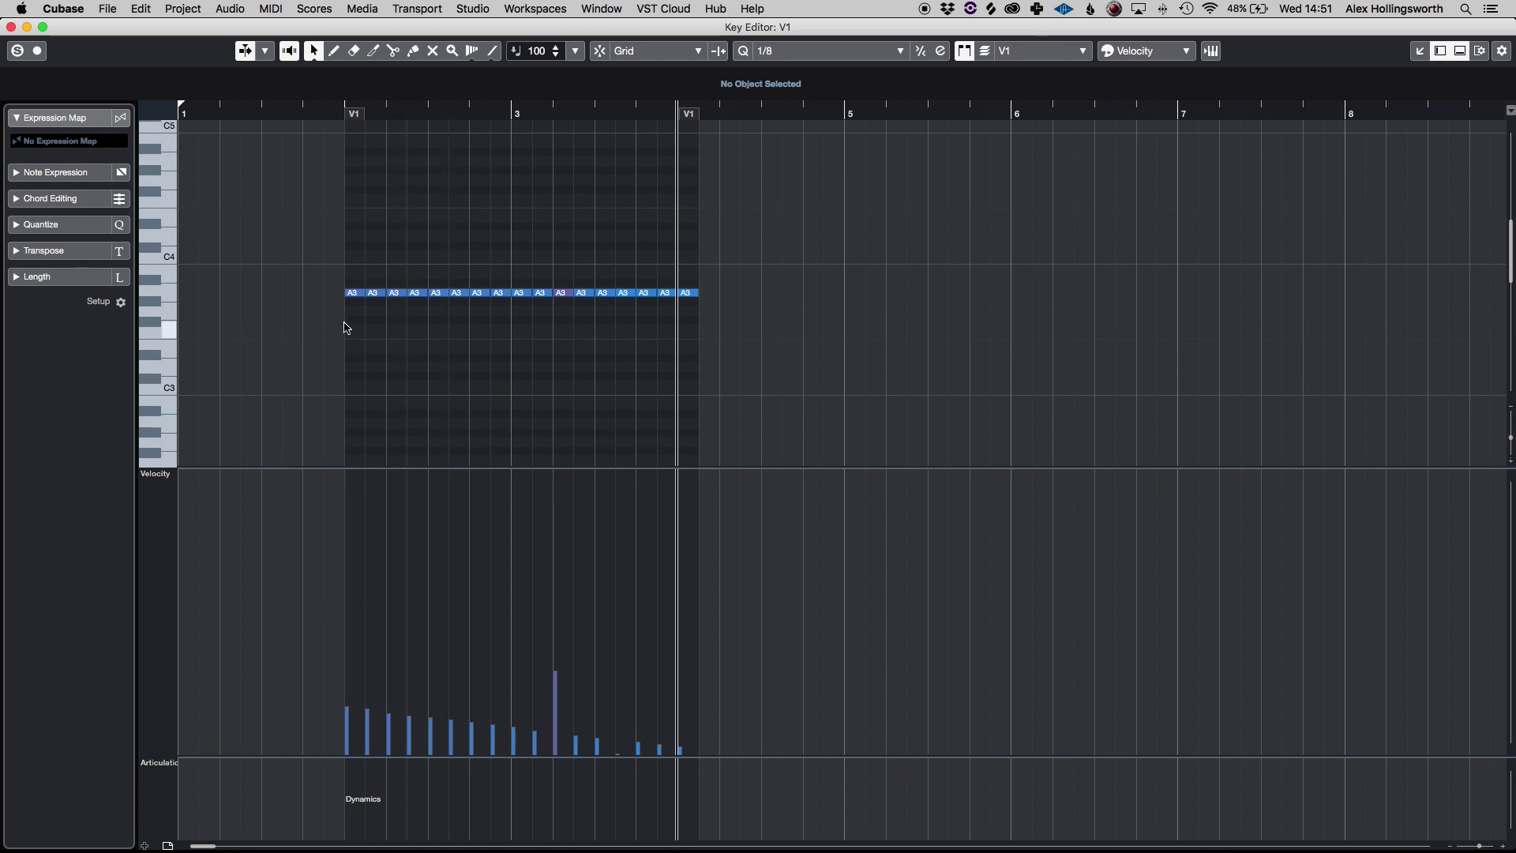
Step: Compress all A3 note velocities toward nearly equal values
{"action": "left_click_drag", "start_coordinate": [304, 255], "coordinate": [837, 407]}
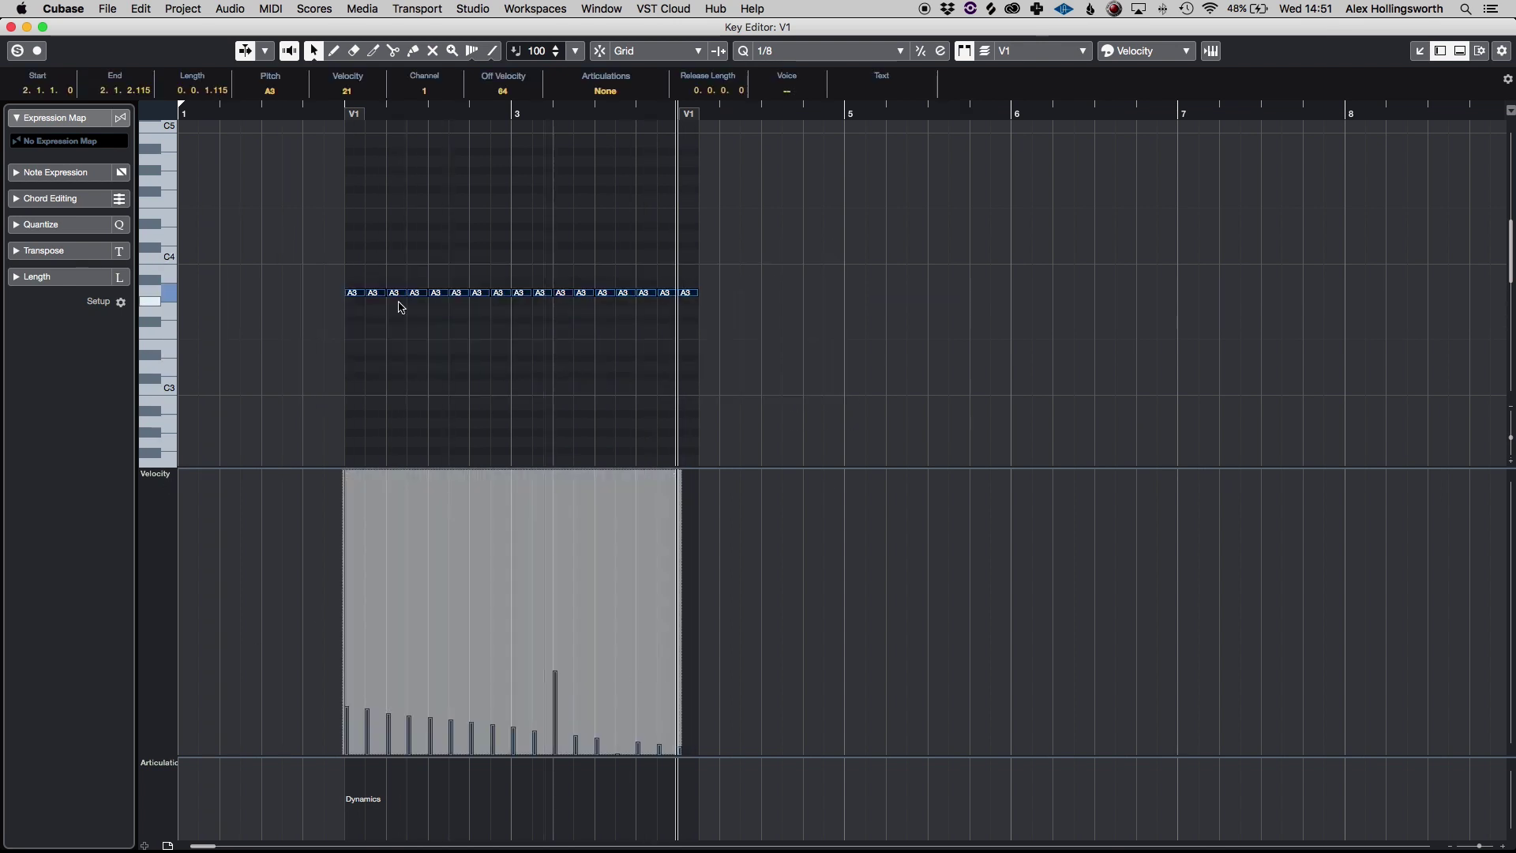
{"action": "left_click", "coordinate": [284, 113]}
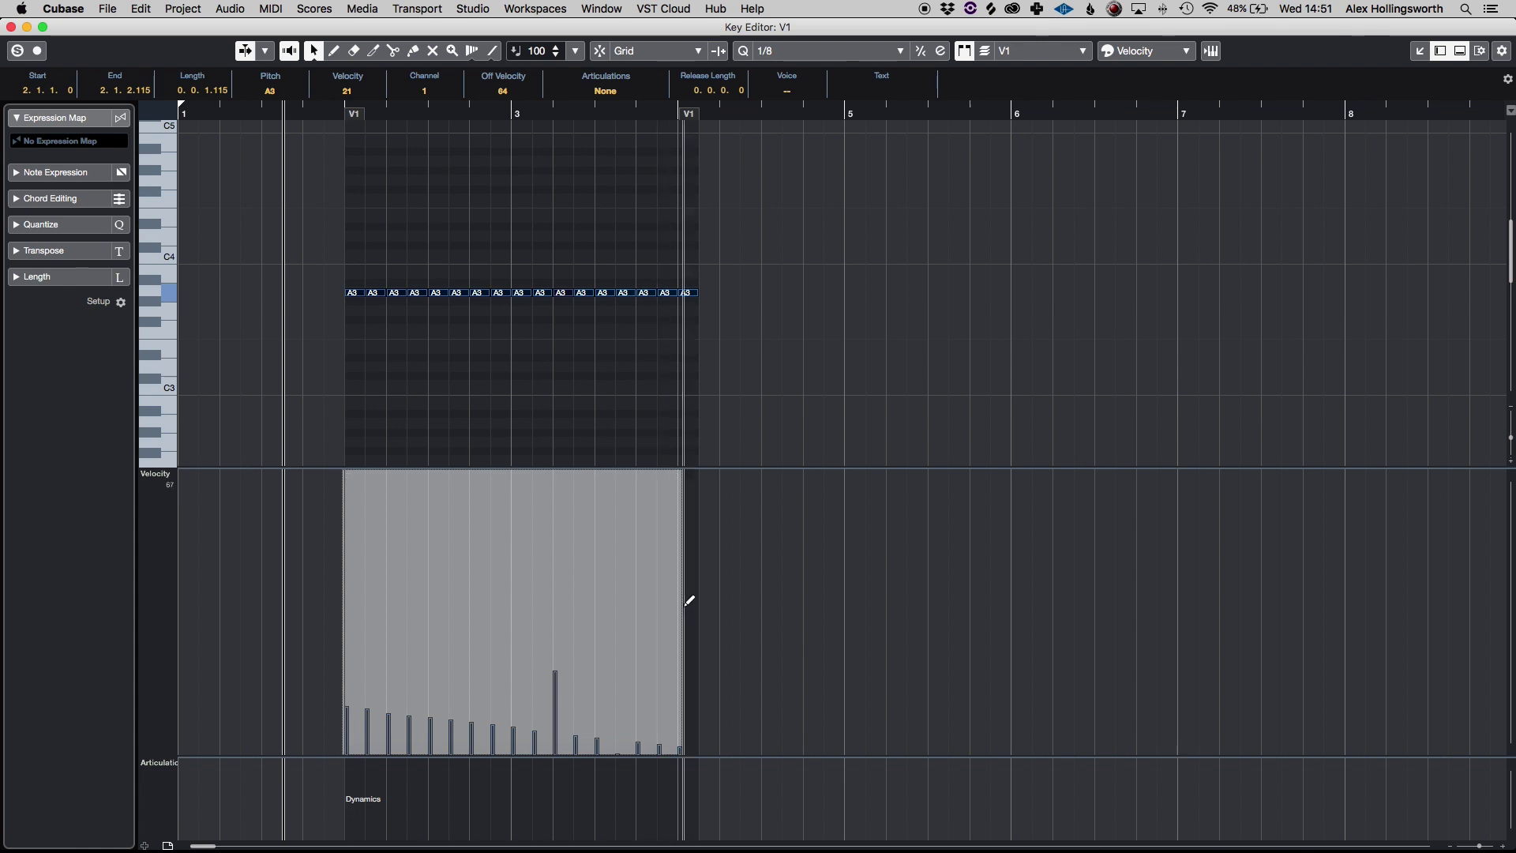
{"action": "left_click_drag", "start_coordinate": [677, 611], "coordinate": [668, 768]}
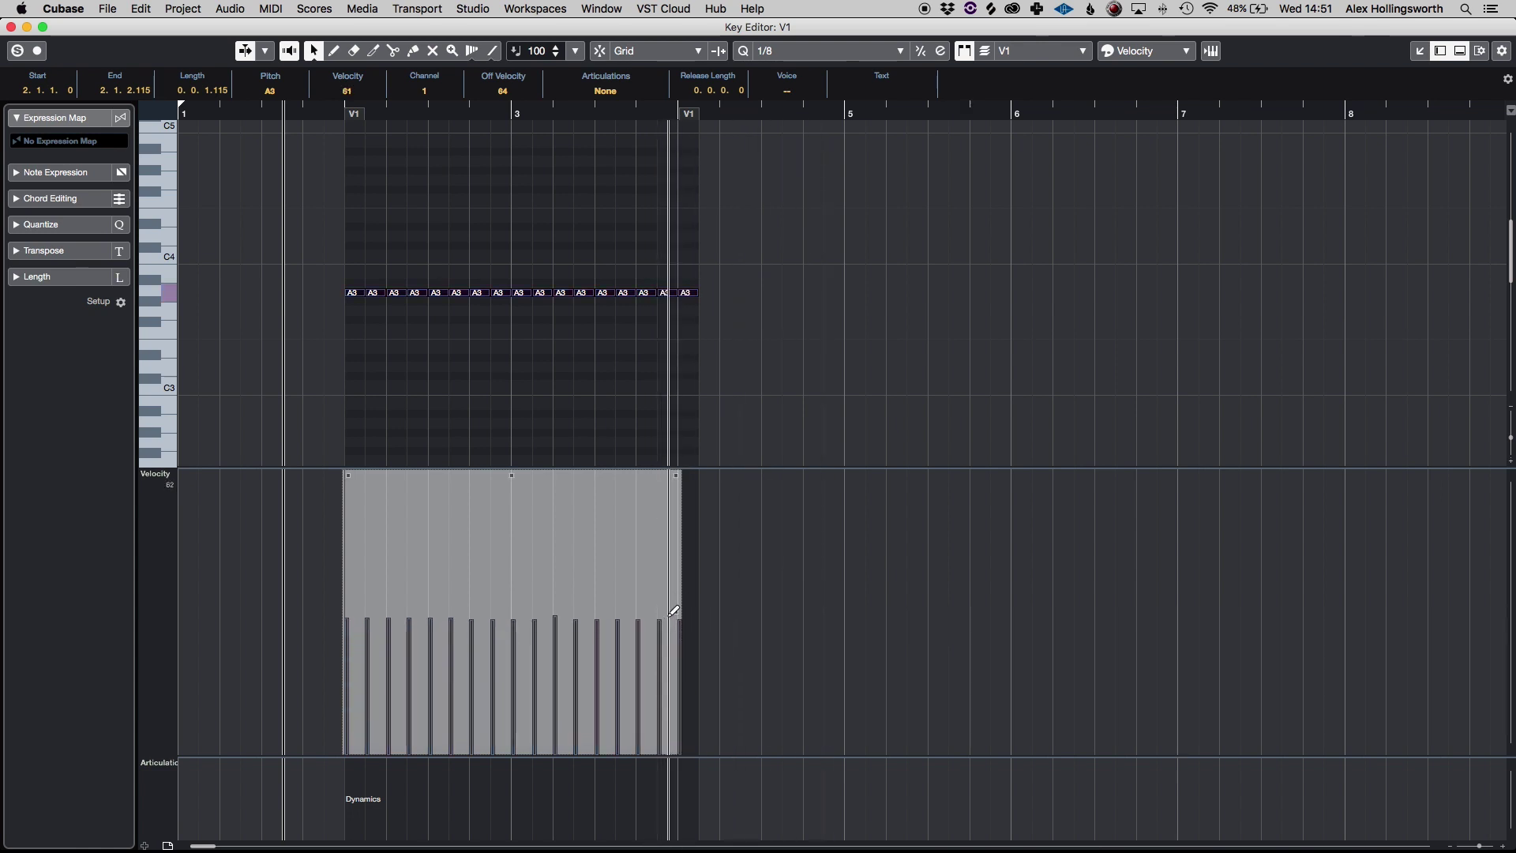
{"action": "left_click_drag", "start_coordinate": [671, 613], "coordinate": [664, 721]}
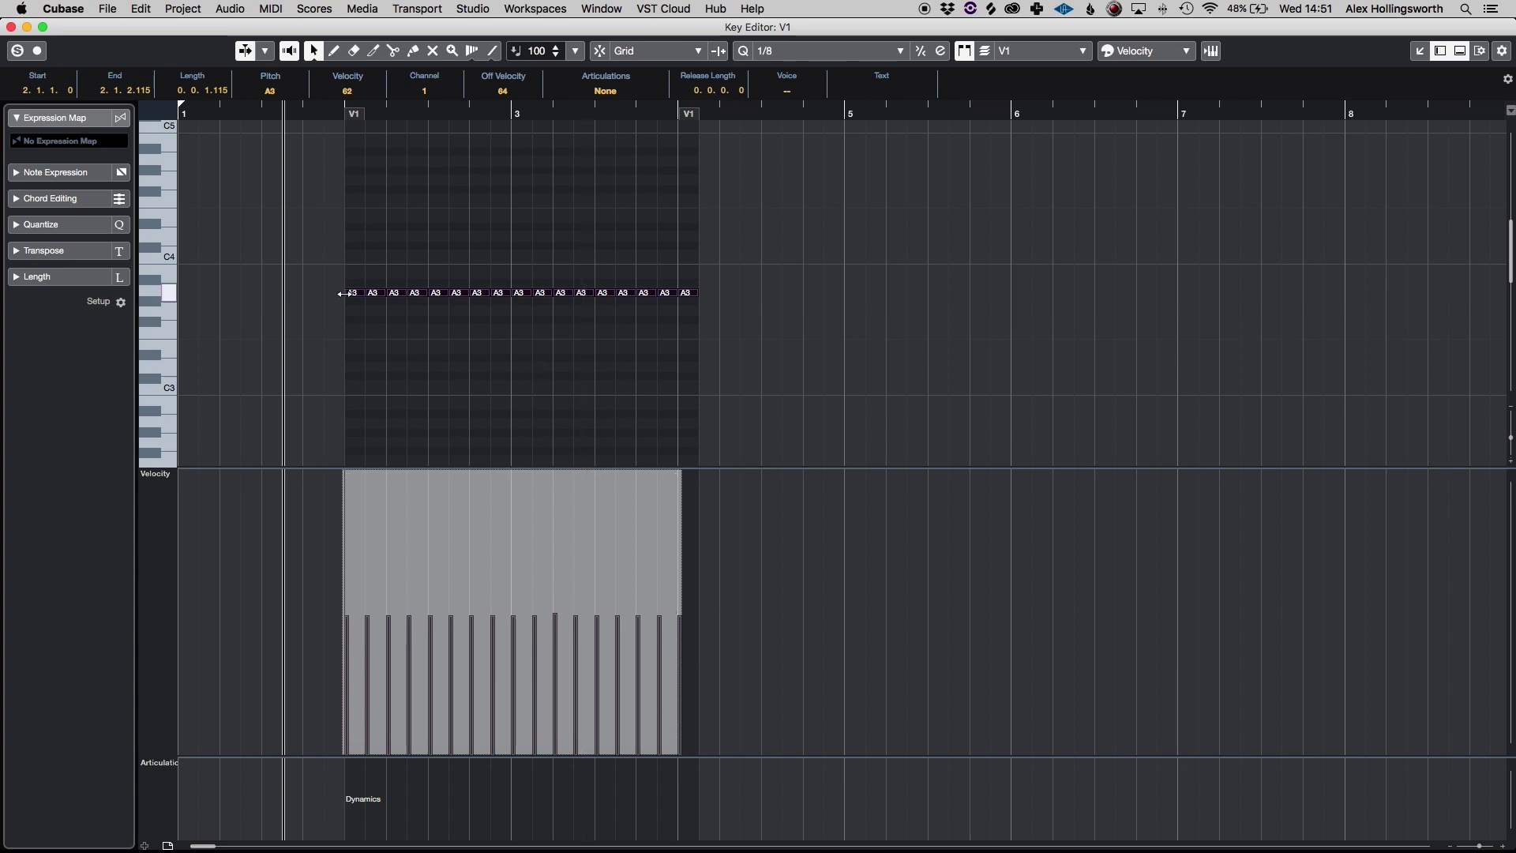
Step: Edit individual velocities: 2nd and 13th notes to 127, 8th to 0, 11th to 40, others near 35
{"action": "left_click", "coordinate": [377, 288]}
{"action": "left_click_drag", "start_coordinate": [374, 281], "coordinate": [401, 92]}
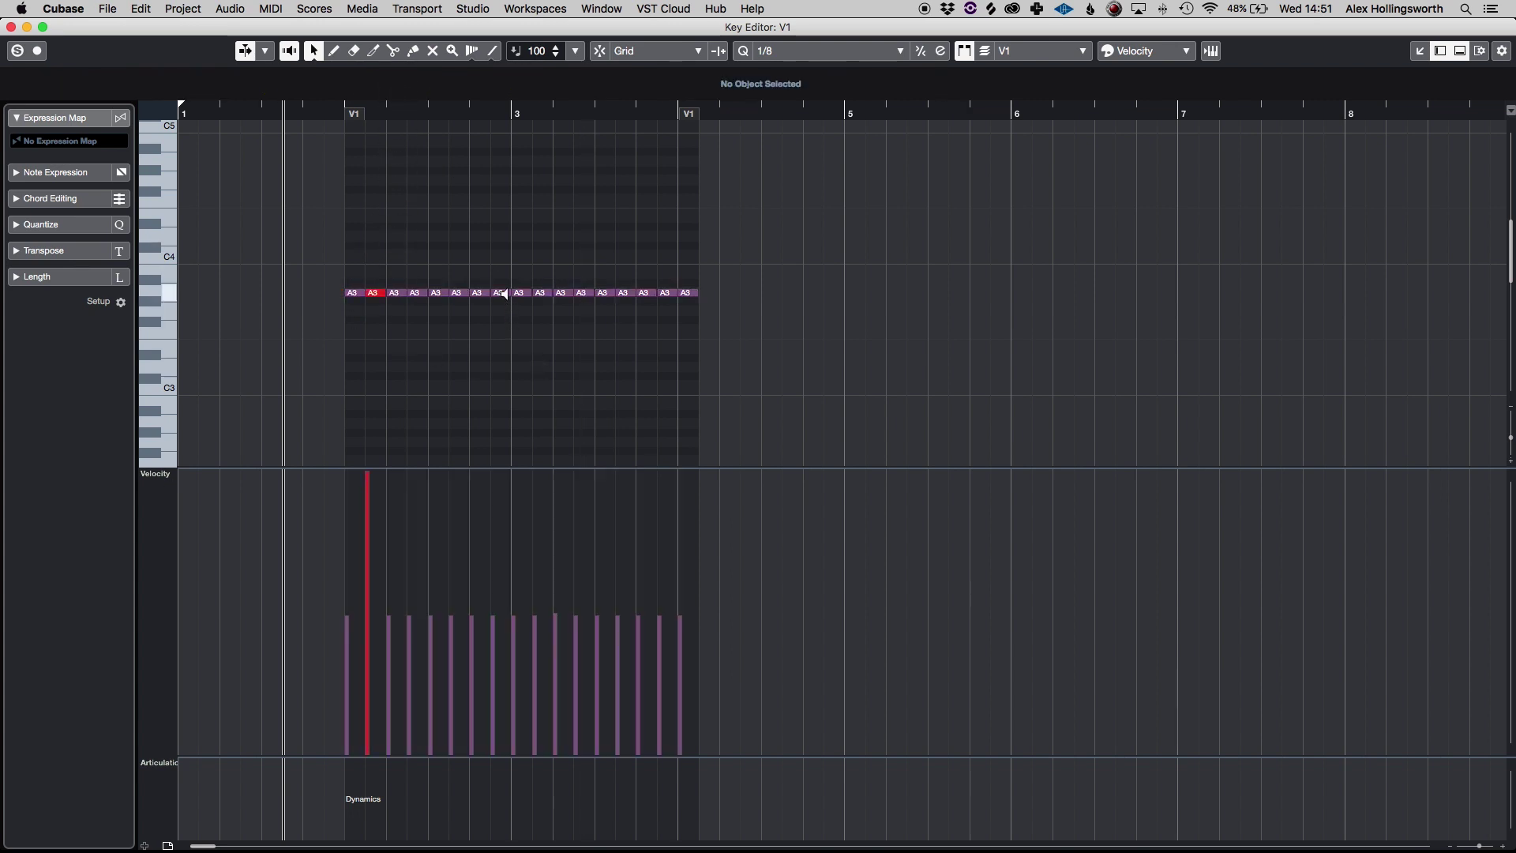
{"action": "left_click_drag", "start_coordinate": [502, 293], "coordinate": [511, 430]}
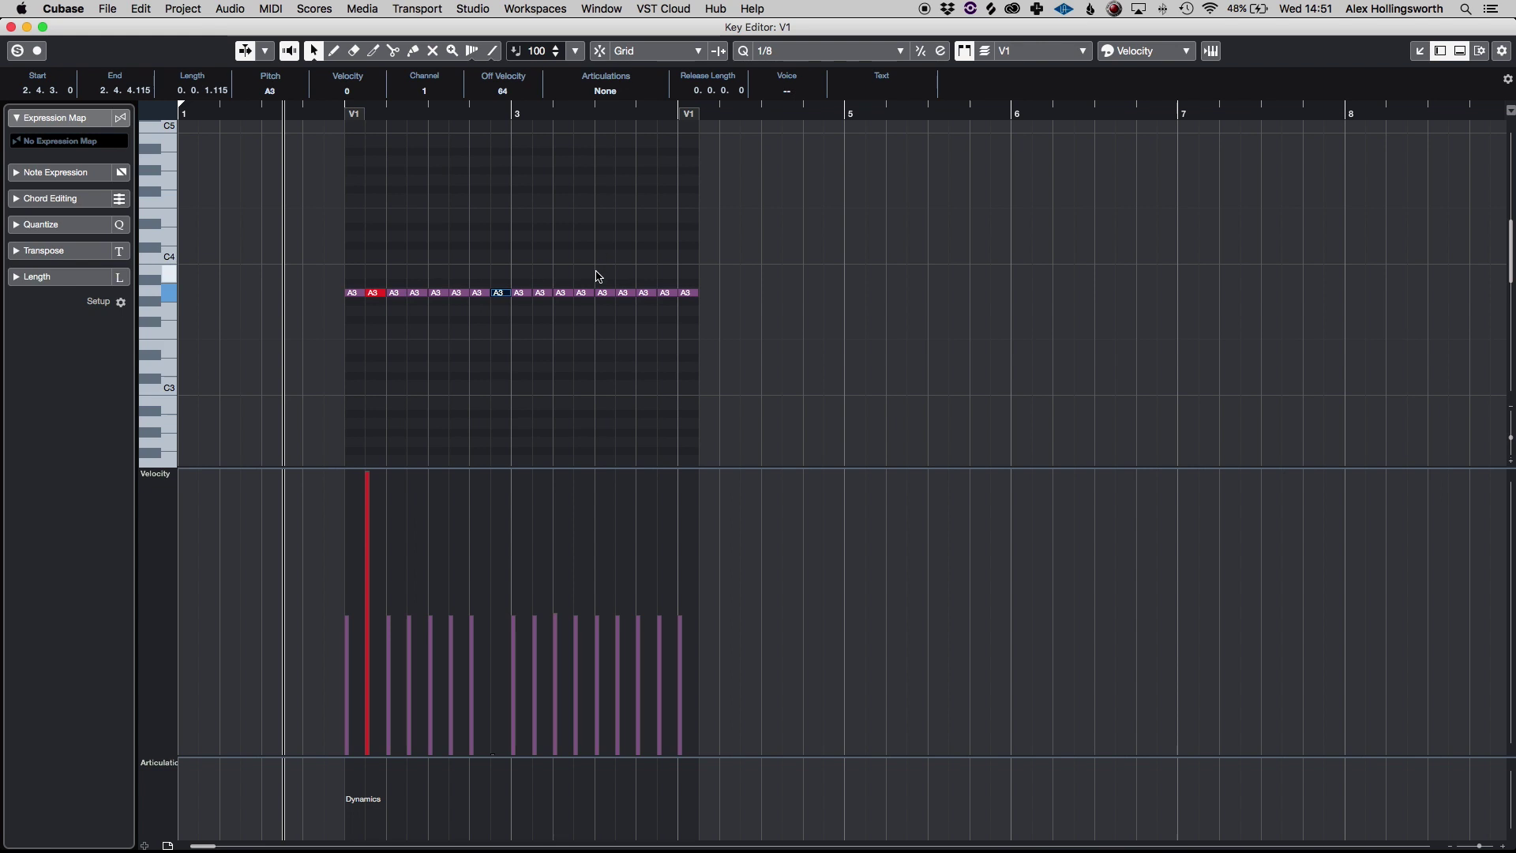
{"action": "left_click_drag", "start_coordinate": [600, 292], "coordinate": [608, 201]}
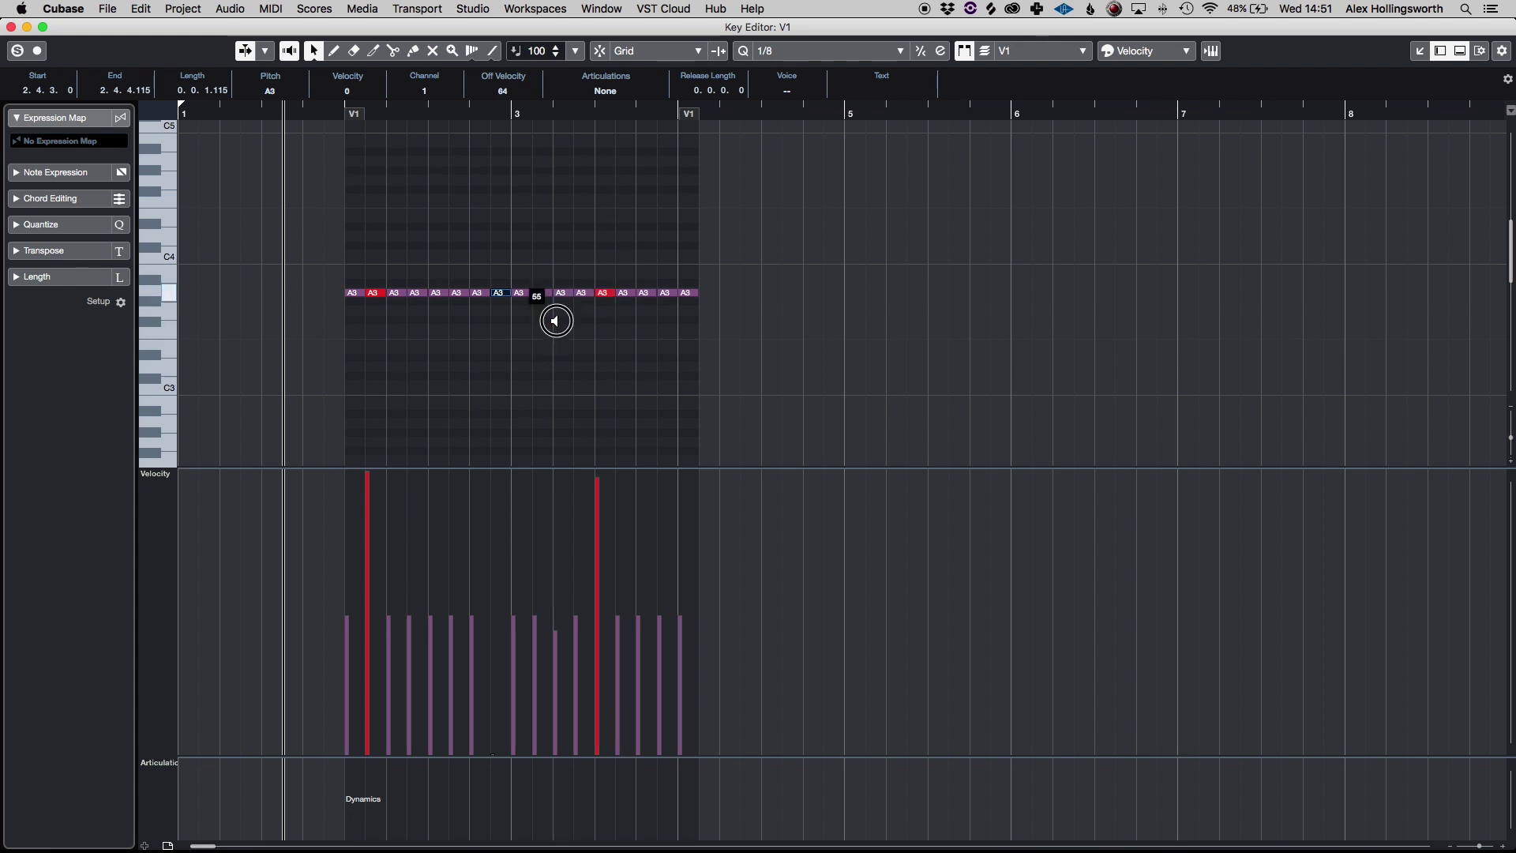
{"action": "left_click_drag", "start_coordinate": [556, 321], "coordinate": [556, 336]}
{"action": "left_click_drag", "start_coordinate": [682, 294], "coordinate": [618, 340]}
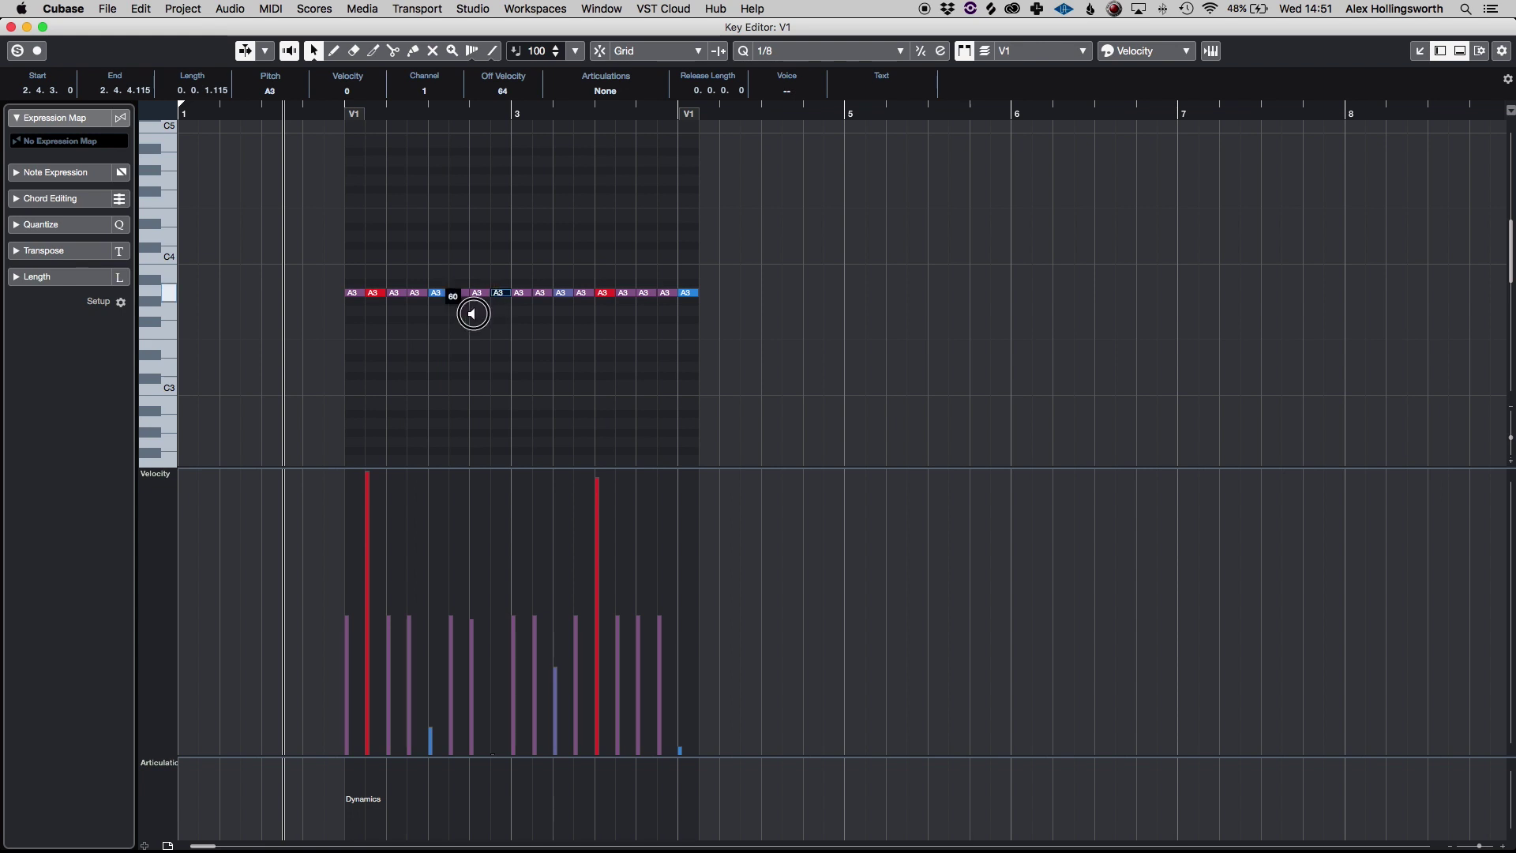
{"action": "left_click_drag", "start_coordinate": [474, 313], "coordinate": [518, 785]}
{"action": "mouse_move", "coordinate": [680, 668]}
{"action": "left_mouse_down"}
{"action": "mouse_move", "coordinate": [620, 675]}
{"action": "mouse_move", "coordinate": [510, 627]}
{"action": "mouse_move", "coordinate": [431, 638]}
{"action": "mouse_move", "coordinate": [407, 600]}
{"action": "mouse_move", "coordinate": [382, 668]}
{"action": "mouse_move", "coordinate": [534, 649]}
{"action": "mouse_move", "coordinate": [555, 682]}
{"action": "mouse_move", "coordinate": [534, 585]}
{"action": "mouse_move", "coordinate": [481, 509]}
{"action": "mouse_move", "coordinate": [486, 447]}
{"action": "mouse_move", "coordinate": [503, 591]}
{"action": "mouse_move", "coordinate": [575, 650]}
{"action": "left_mouse_up"}
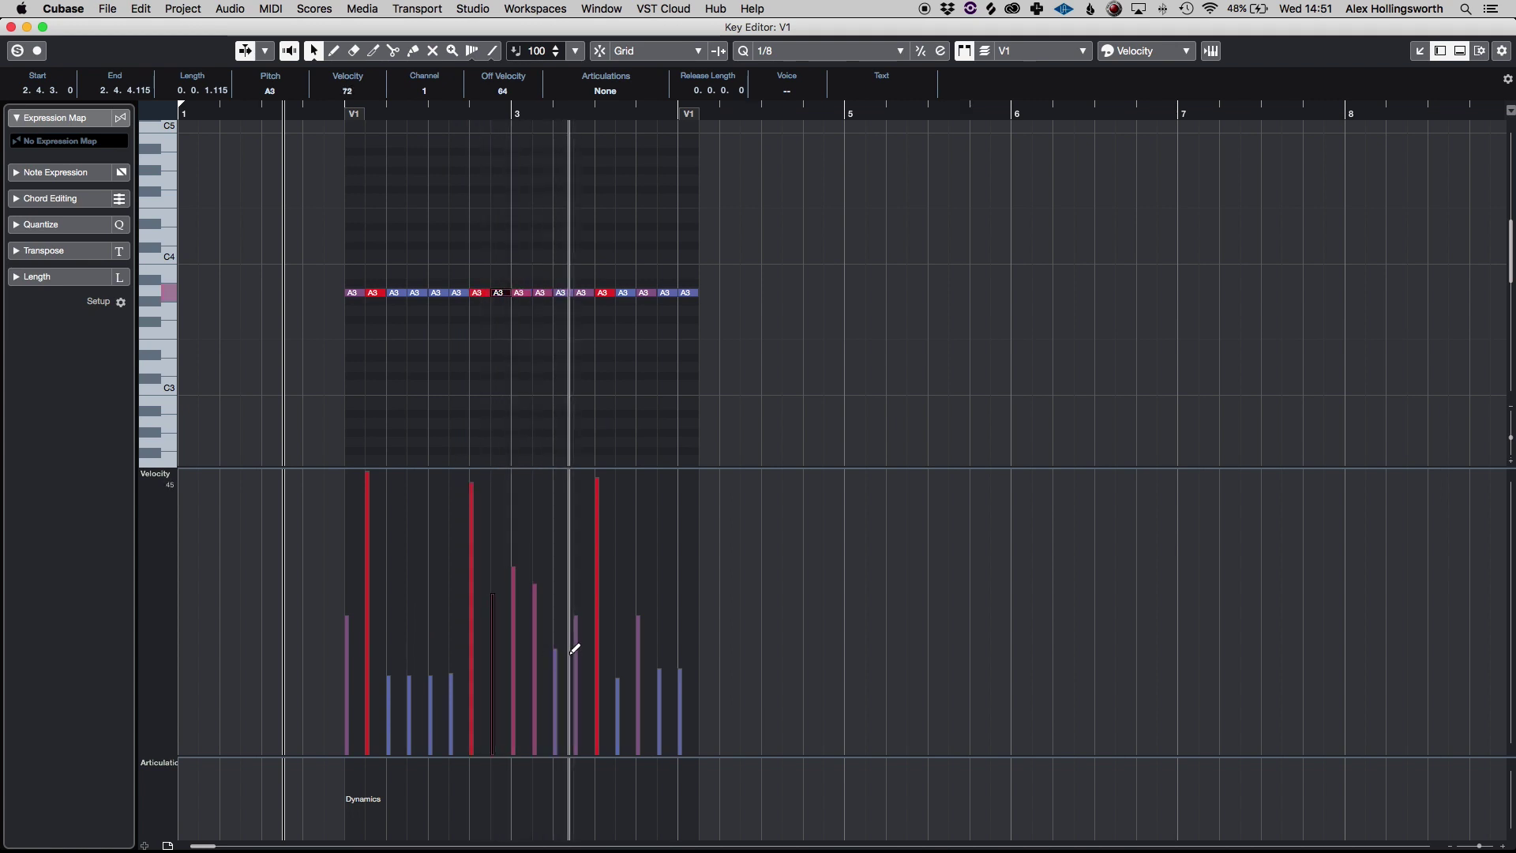
Step: Reselect all A3 notes and scale their velocities to one even value of 63
{"action": "left_click_drag", "start_coordinate": [288, 192], "coordinate": [1105, 485]}
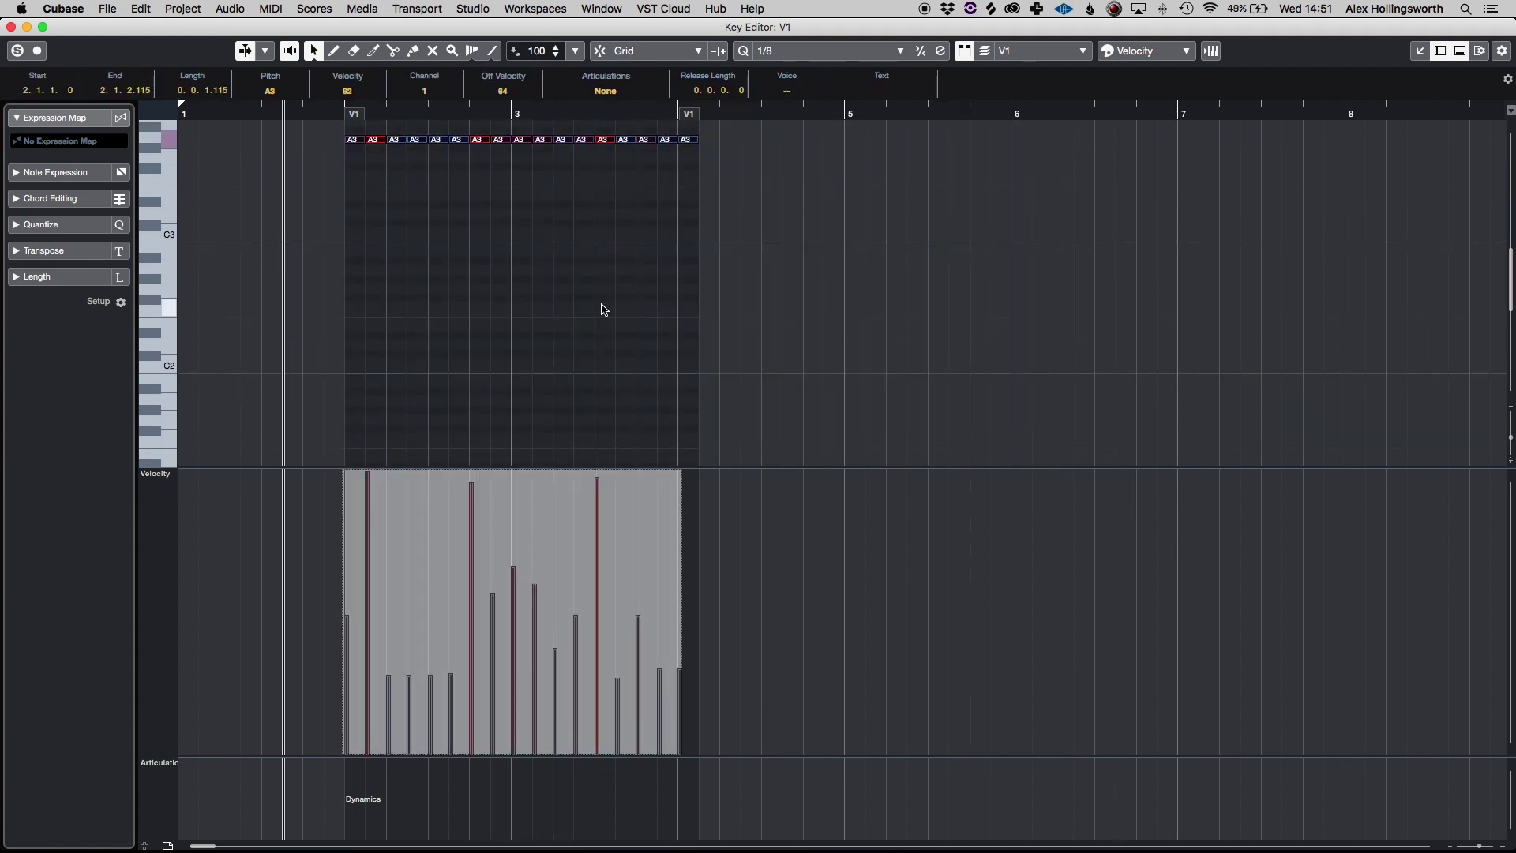
{"action": "scroll", "coordinate": [604, 309], "scroll_direction": "up", "scroll_amount": 5}
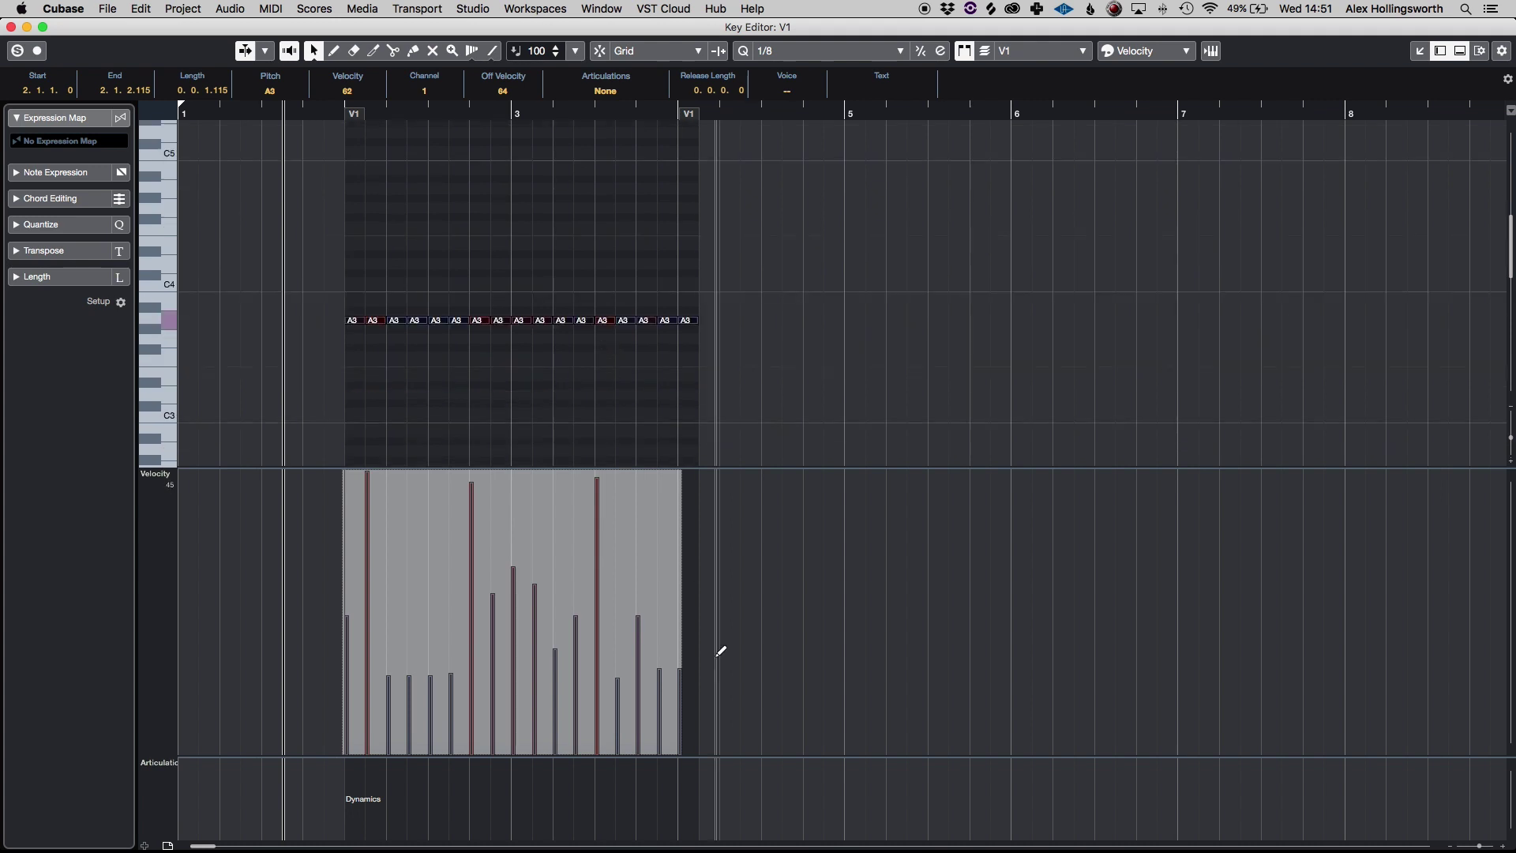
{"action": "left_click_drag", "start_coordinate": [677, 615], "coordinate": [660, 793]}
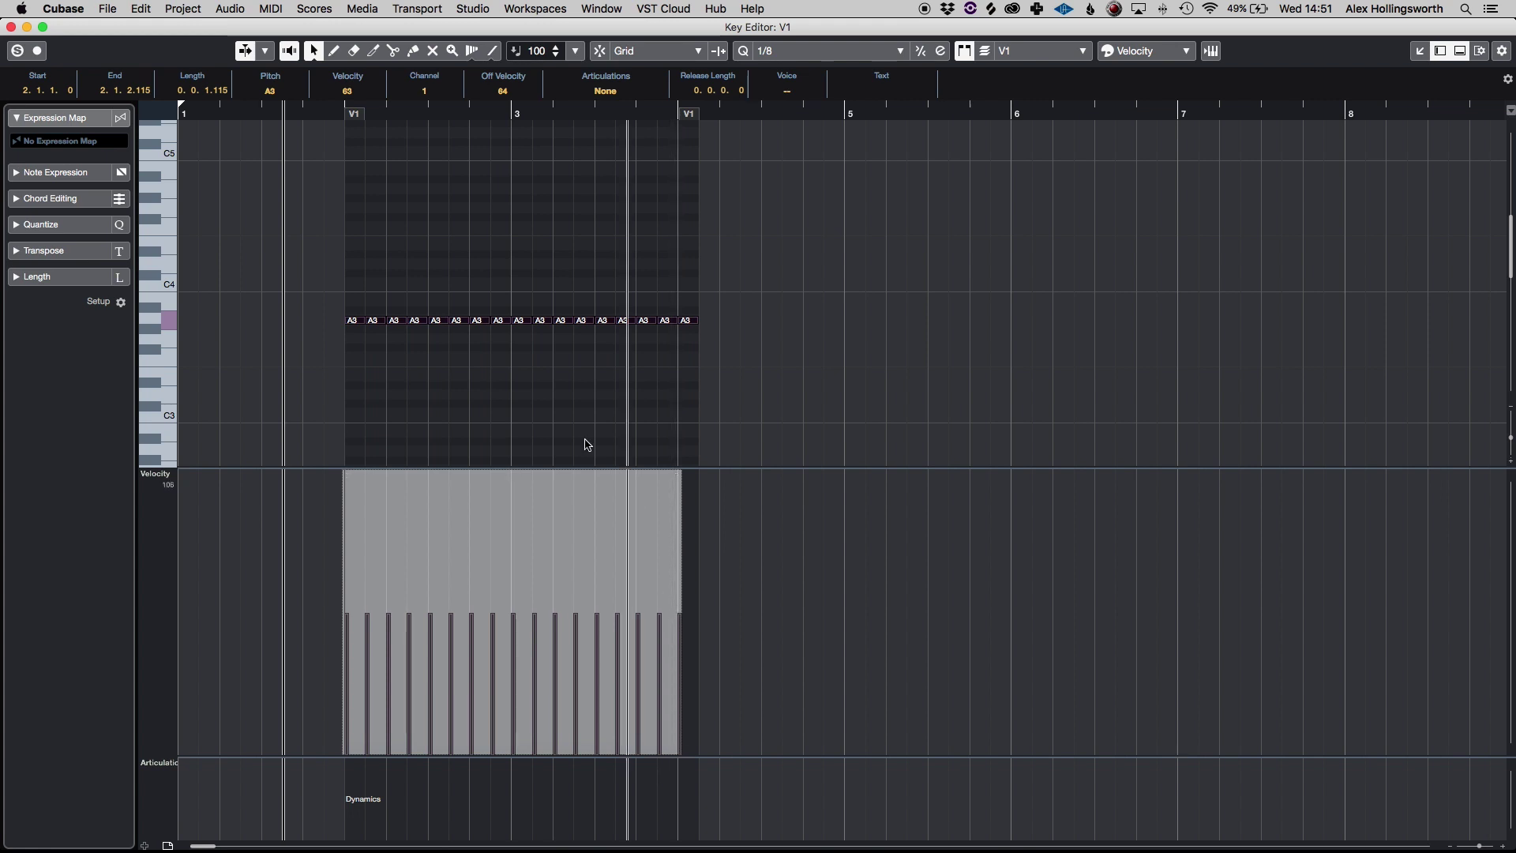
{"action": "left_click", "coordinate": [466, 364]}
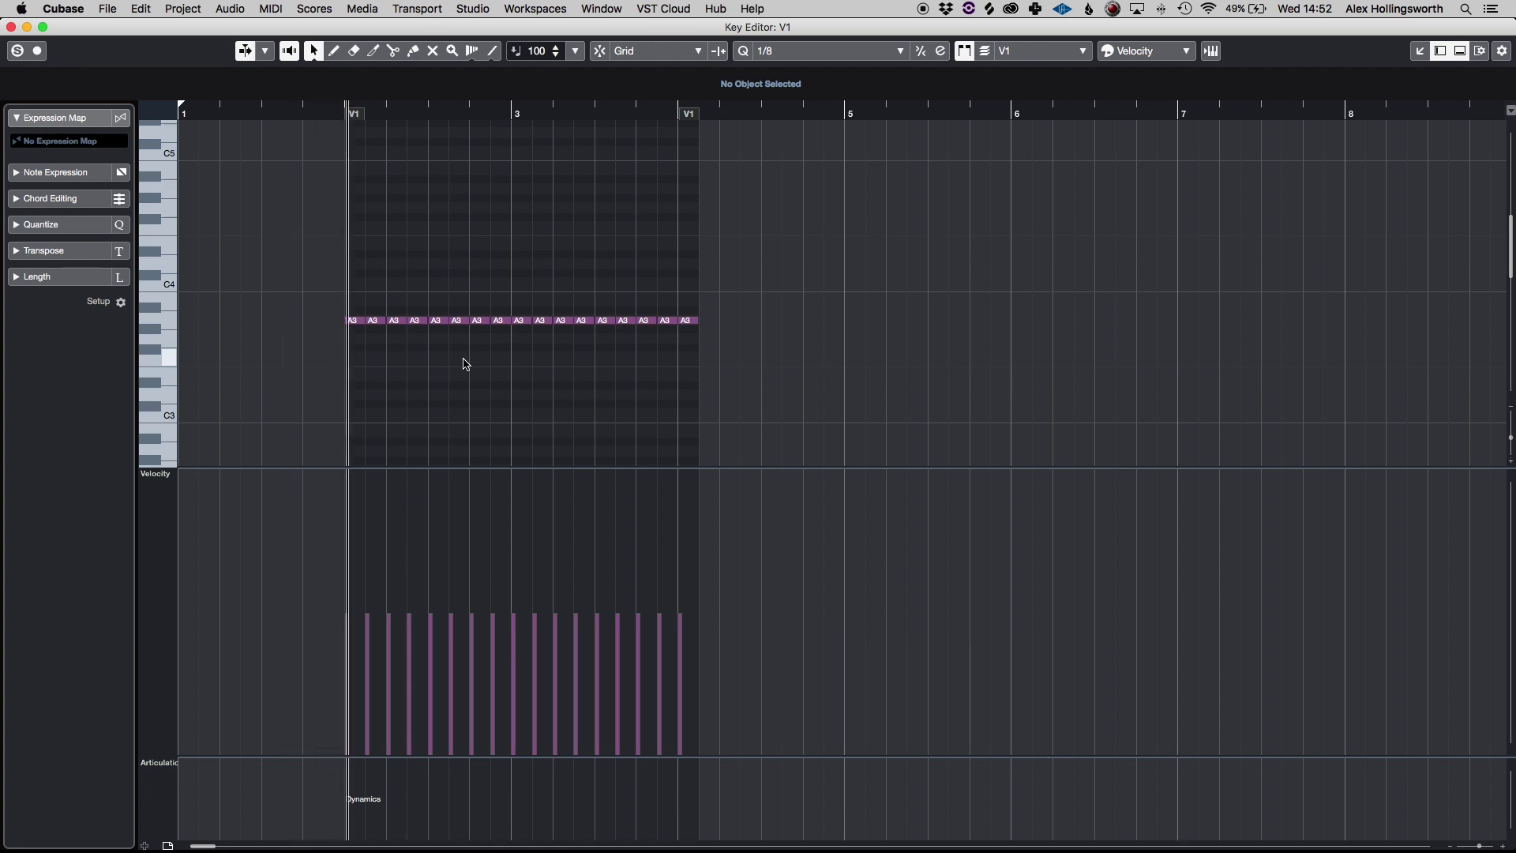
Step: Tilt the whole row of A3 note velocities into a rising crescendo ramp
{"action": "left_click_drag", "start_coordinate": [342, 310], "coordinate": [641, 320]}
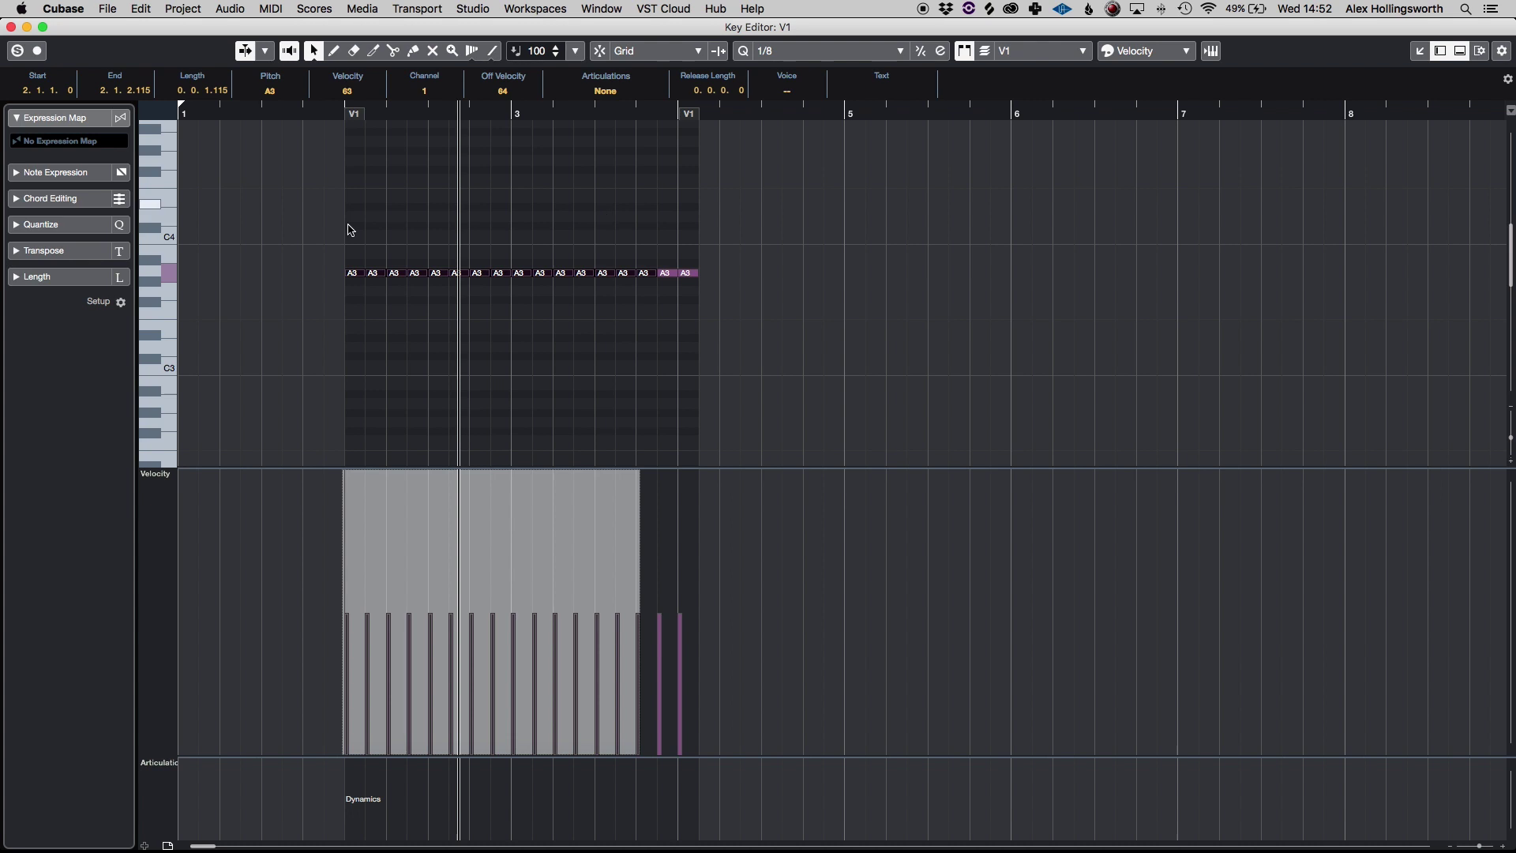
{"action": "left_click_drag", "start_coordinate": [350, 229], "coordinate": [705, 309]}
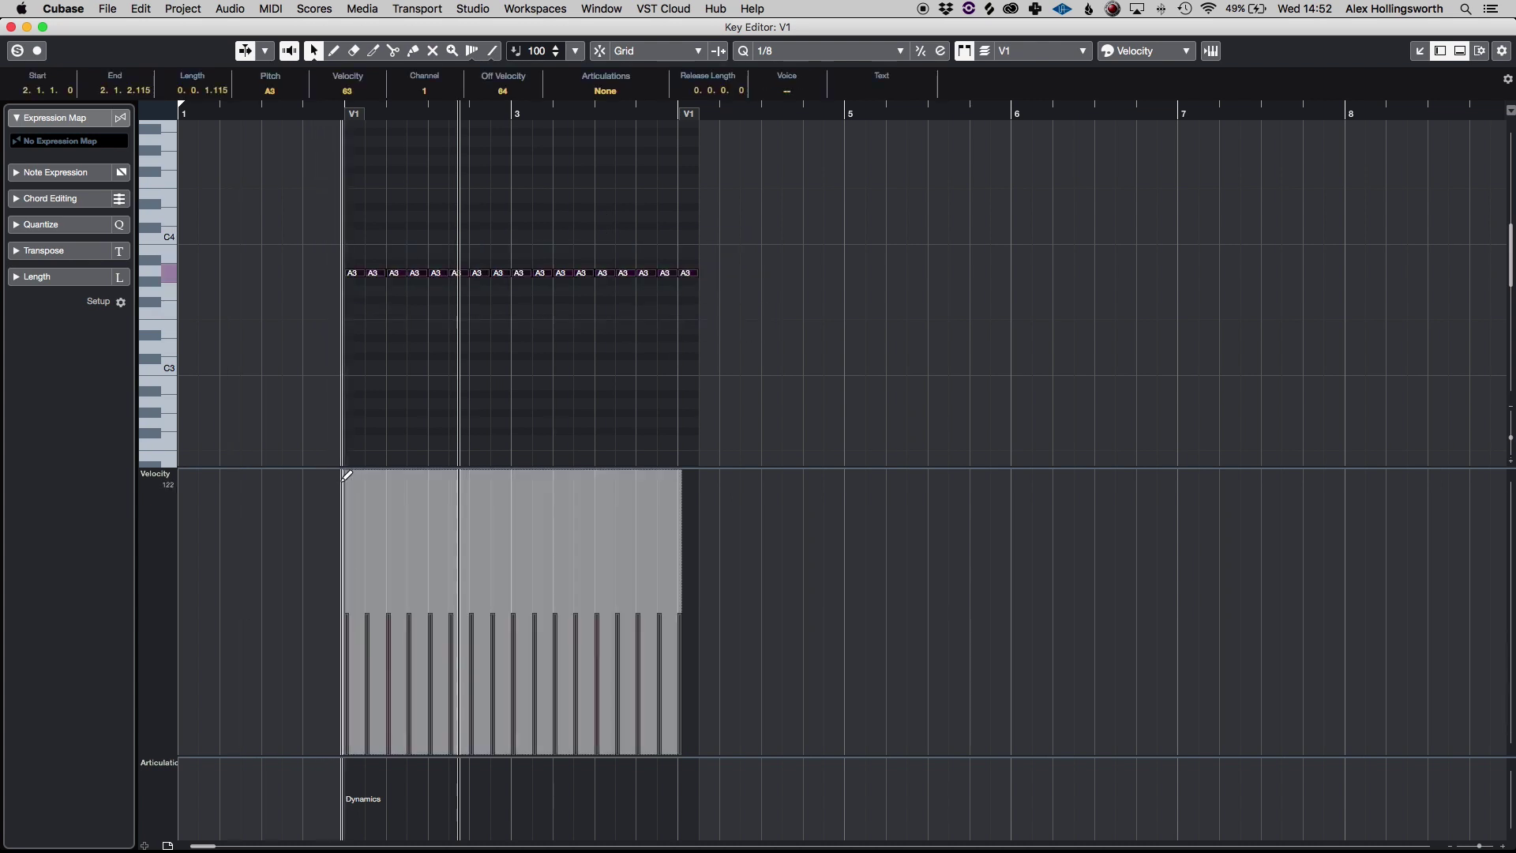
{"action": "left_click_drag", "start_coordinate": [345, 476], "coordinate": [365, 508]}
{"action": "left_click", "coordinate": [309, 379]}
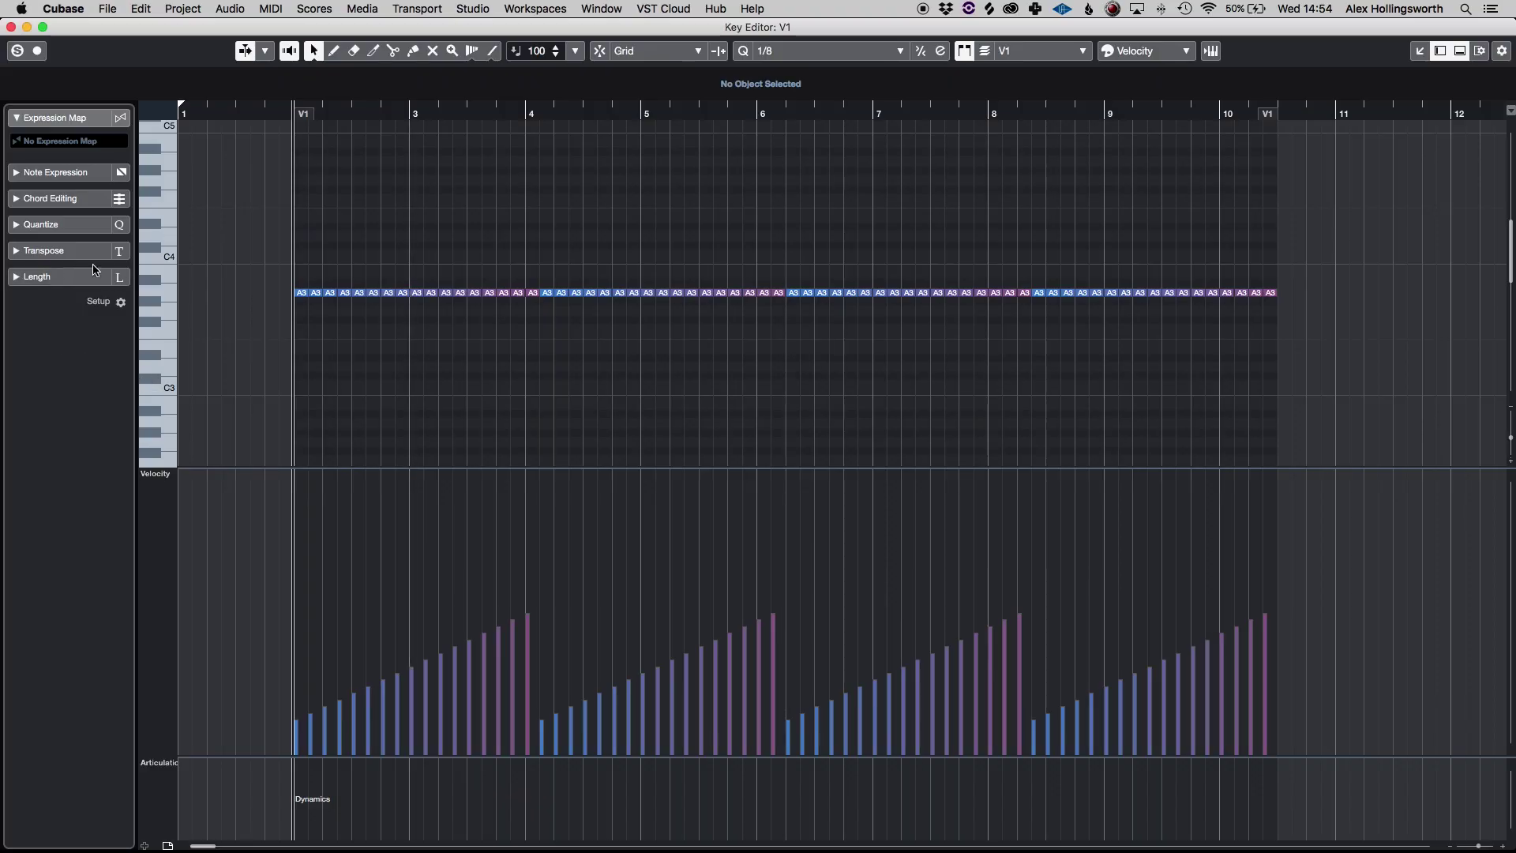
Step: Keep the lower lane on Articulations/Dynamics and insert an mf dynamic at the part's start
{"action": "left_click", "coordinate": [67, 143]}
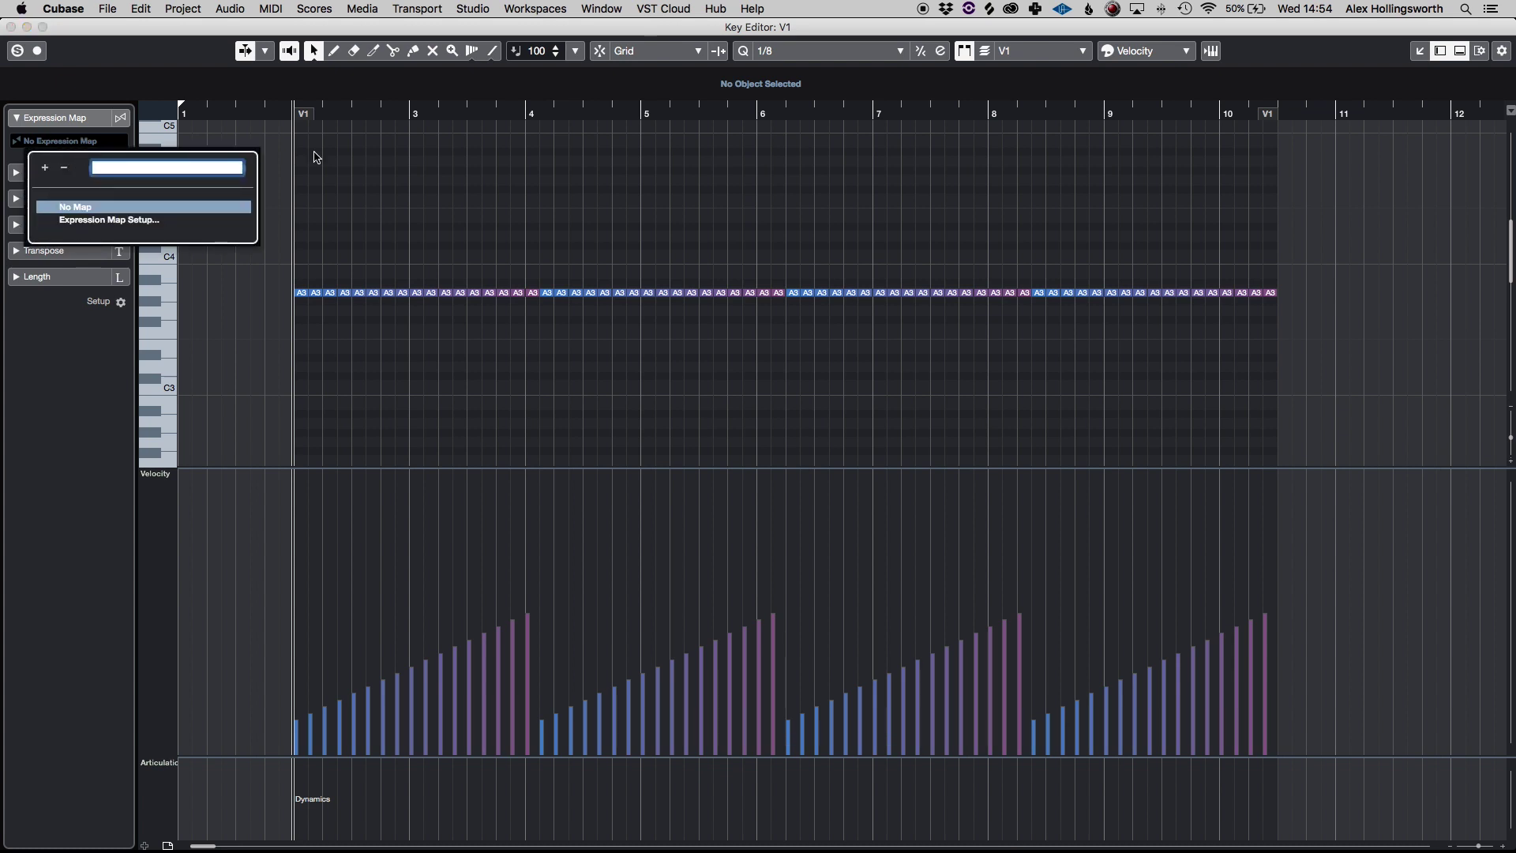
{"action": "left_click", "coordinate": [383, 180]}
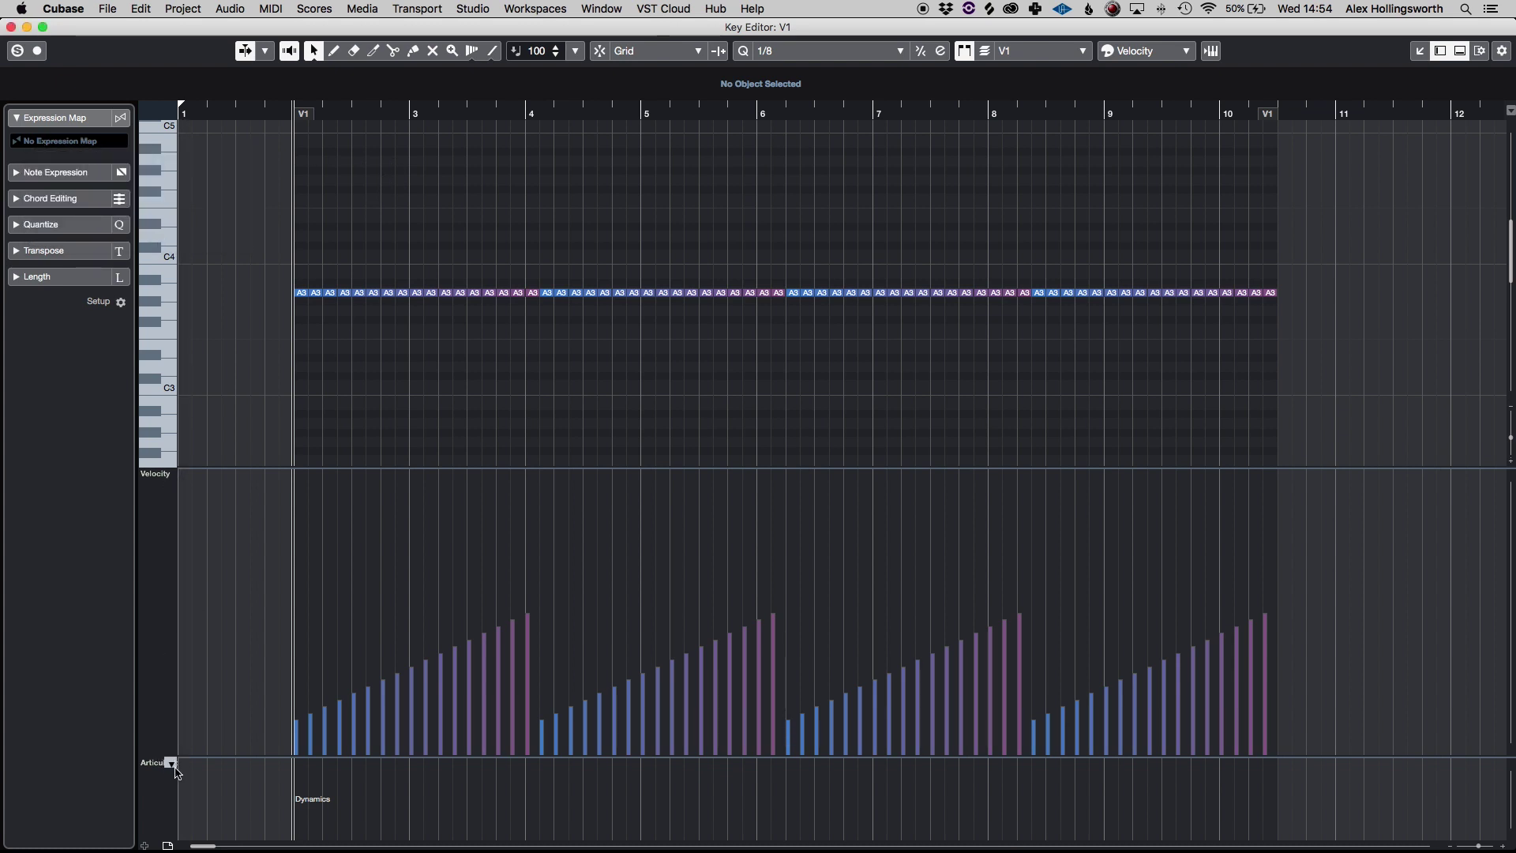
{"action": "left_click", "coordinate": [172, 763]}
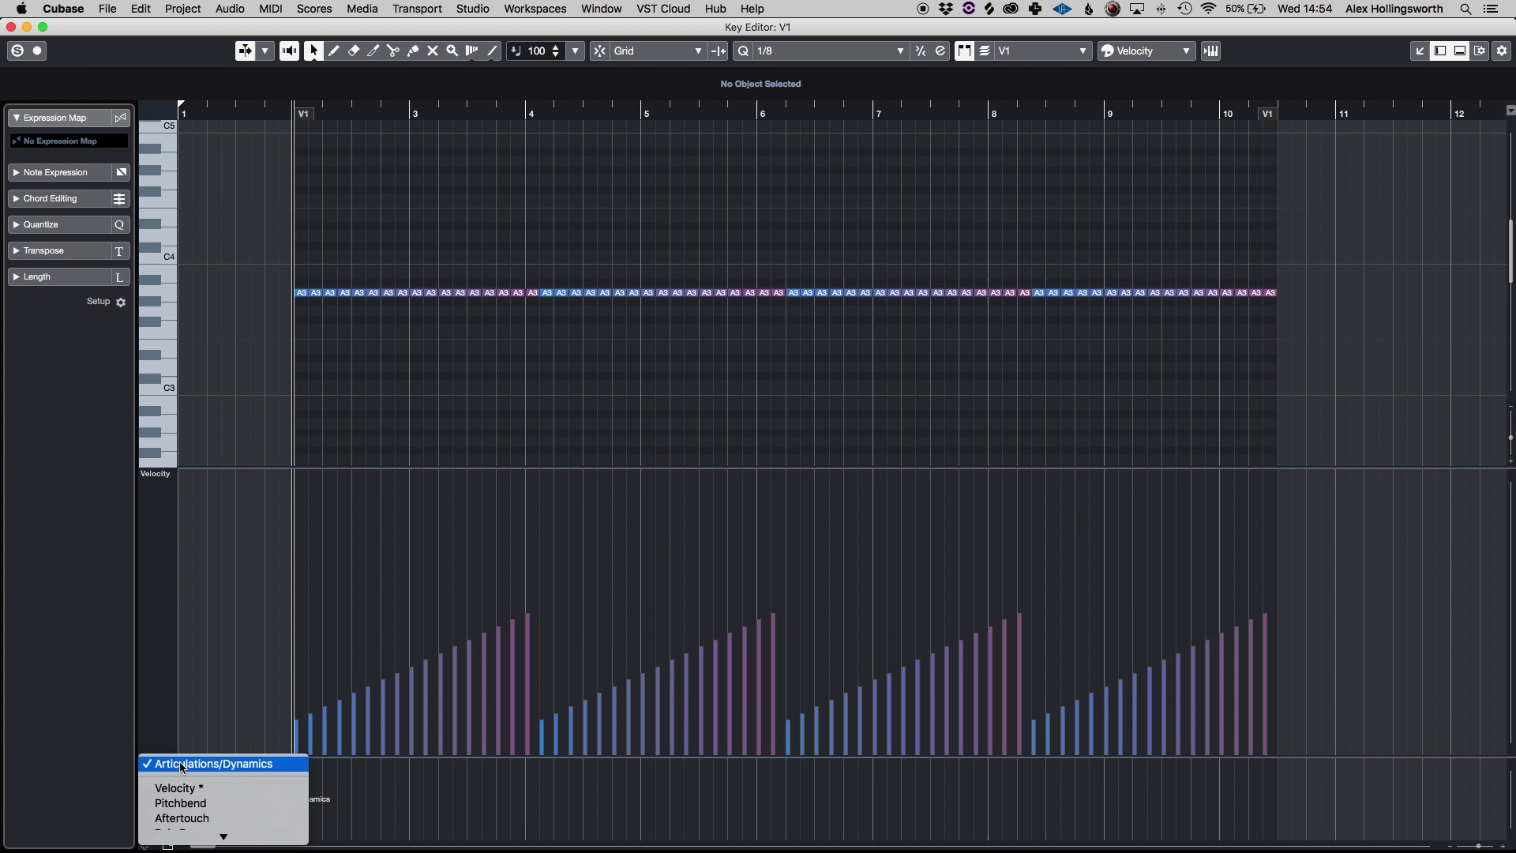
{"action": "left_click", "coordinate": [181, 765]}
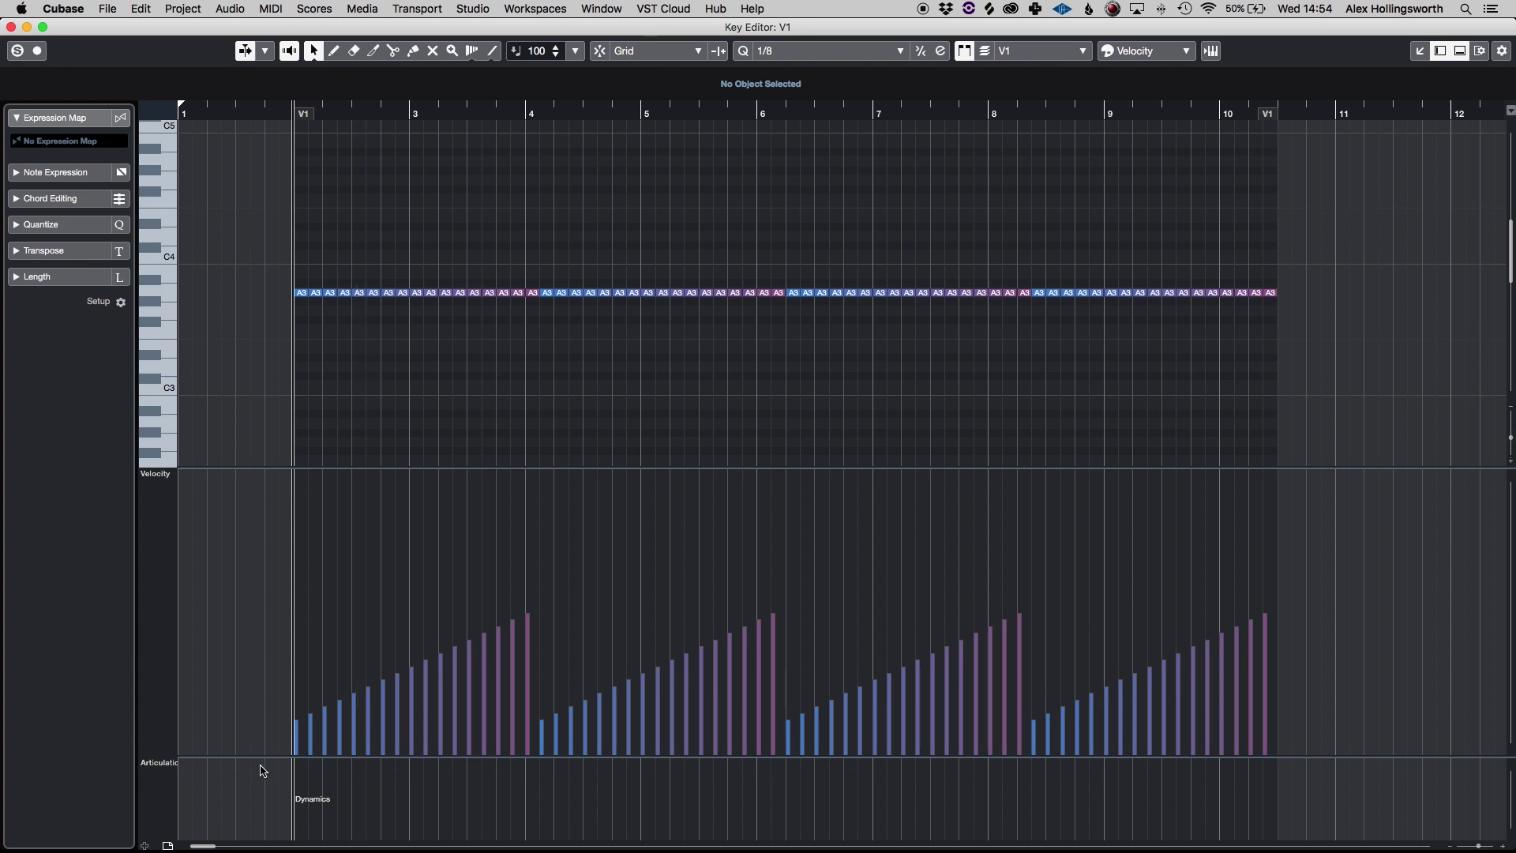
{"action": "left_click", "coordinate": [306, 778]}
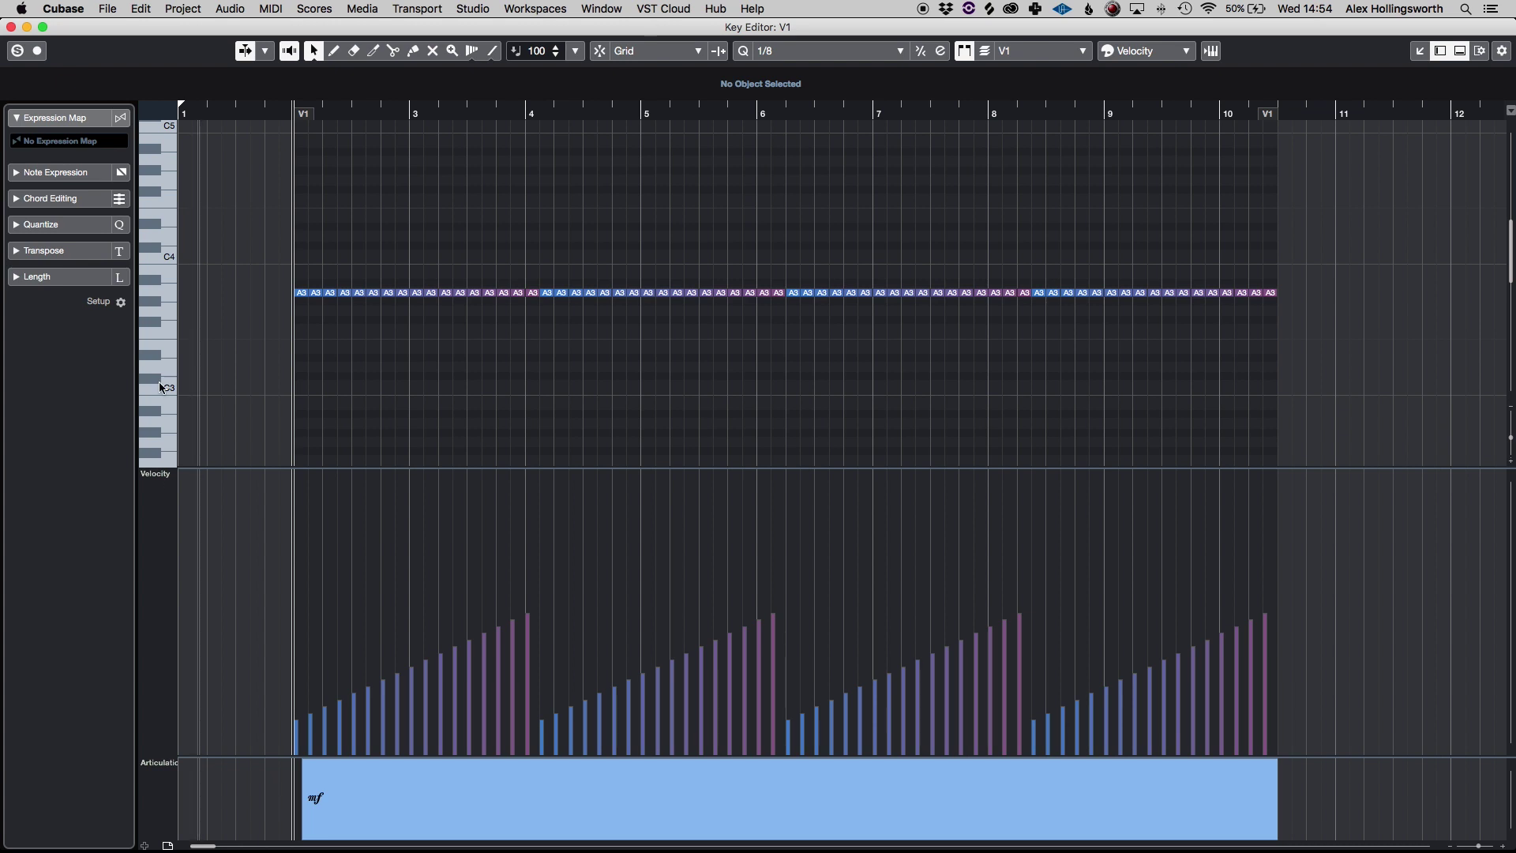
{"action": "left_click", "coordinate": [63, 140]}
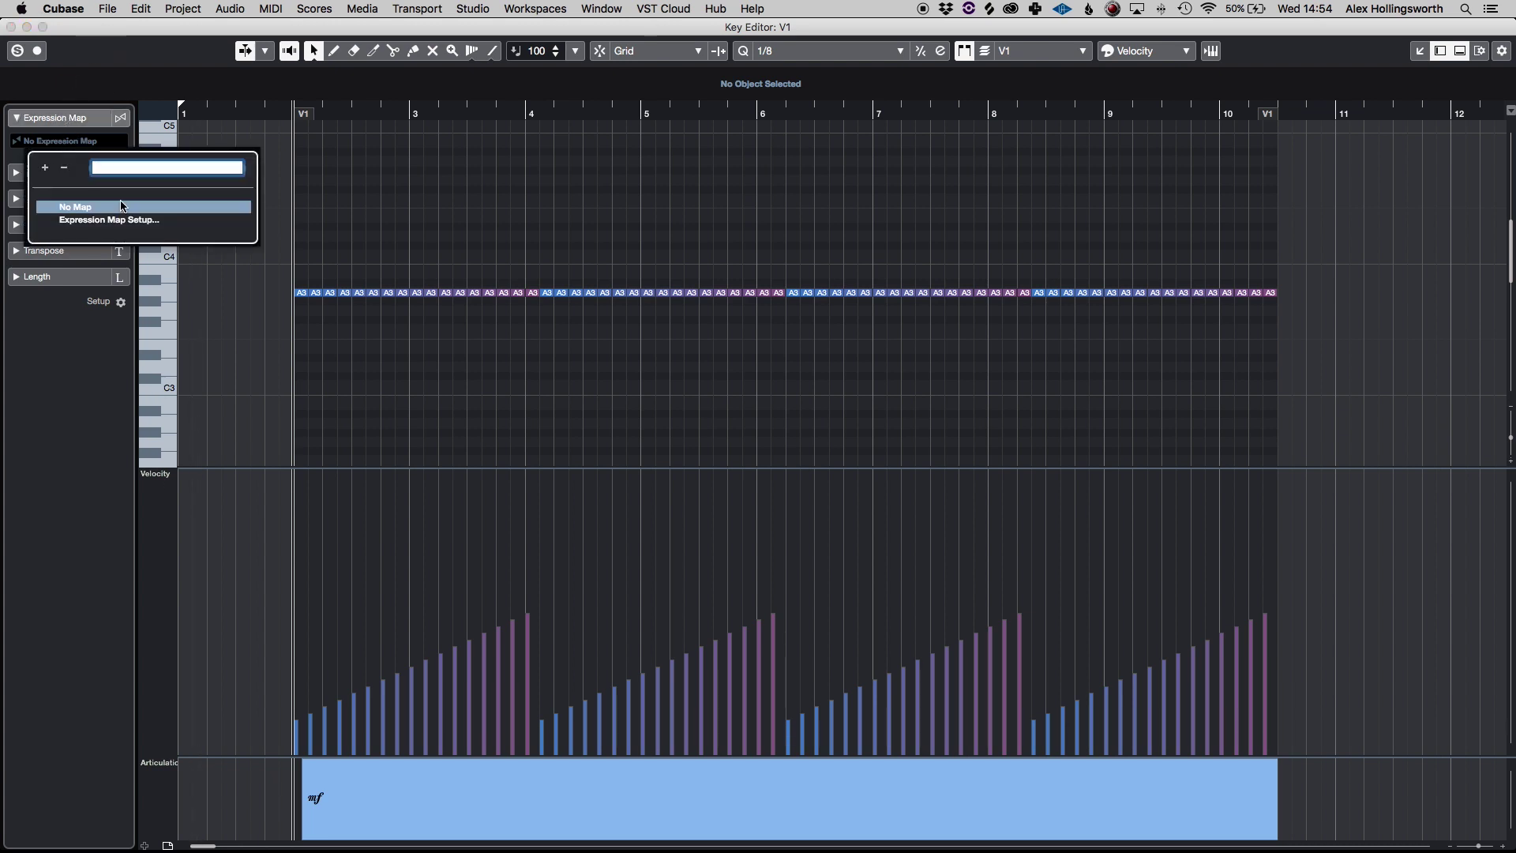
{"action": "left_click", "coordinate": [520, 354]}
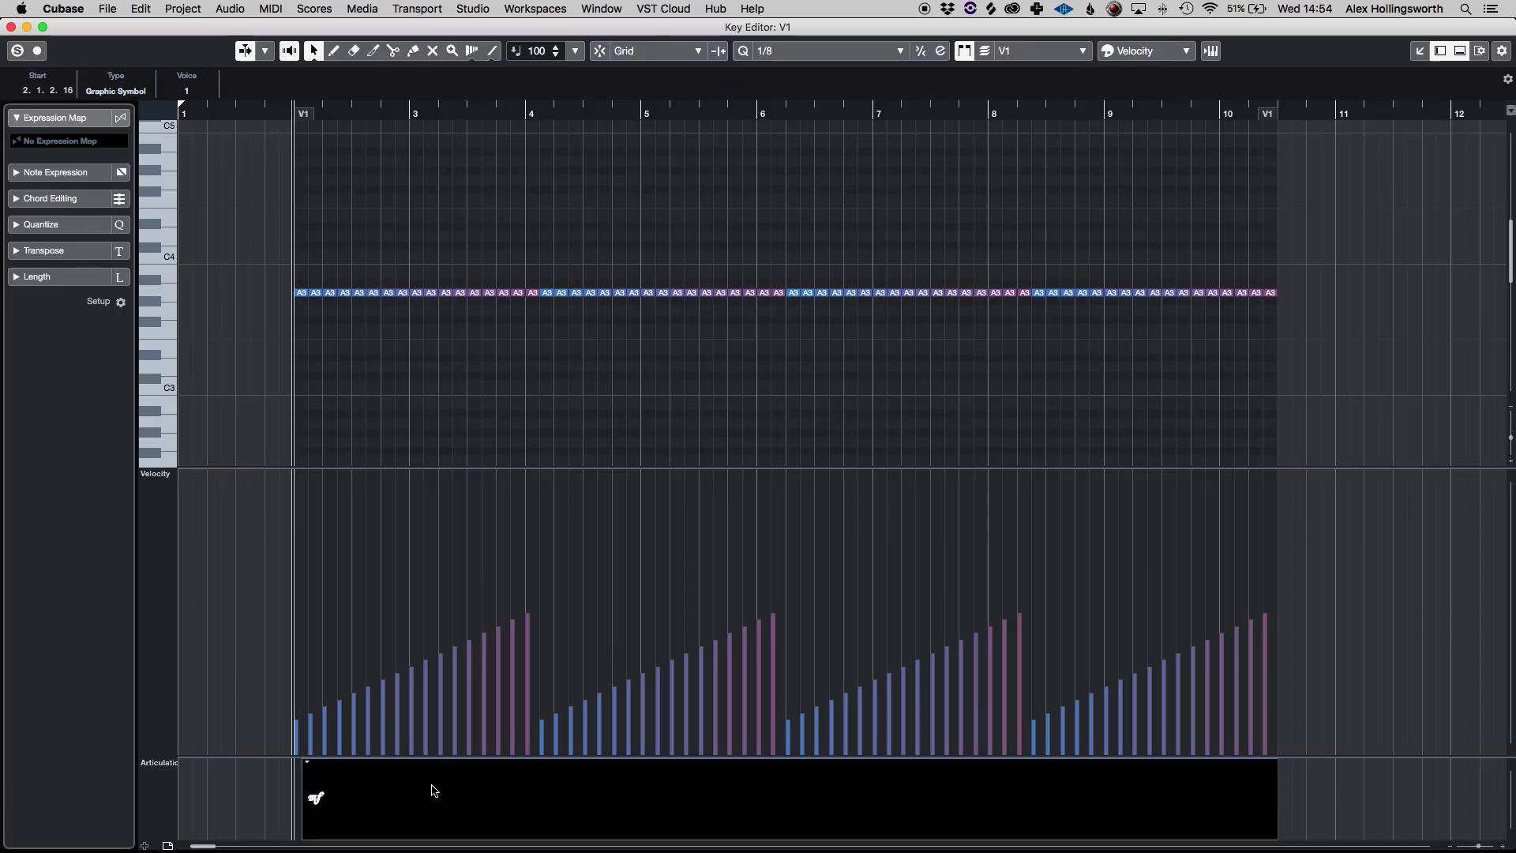
Step: Zoom in and copy an A3 note near bar 5 to F3 and C4 to form a chord
{"action": "left_click", "coordinate": [433, 792]}
{"action": "key", "text": "h"}
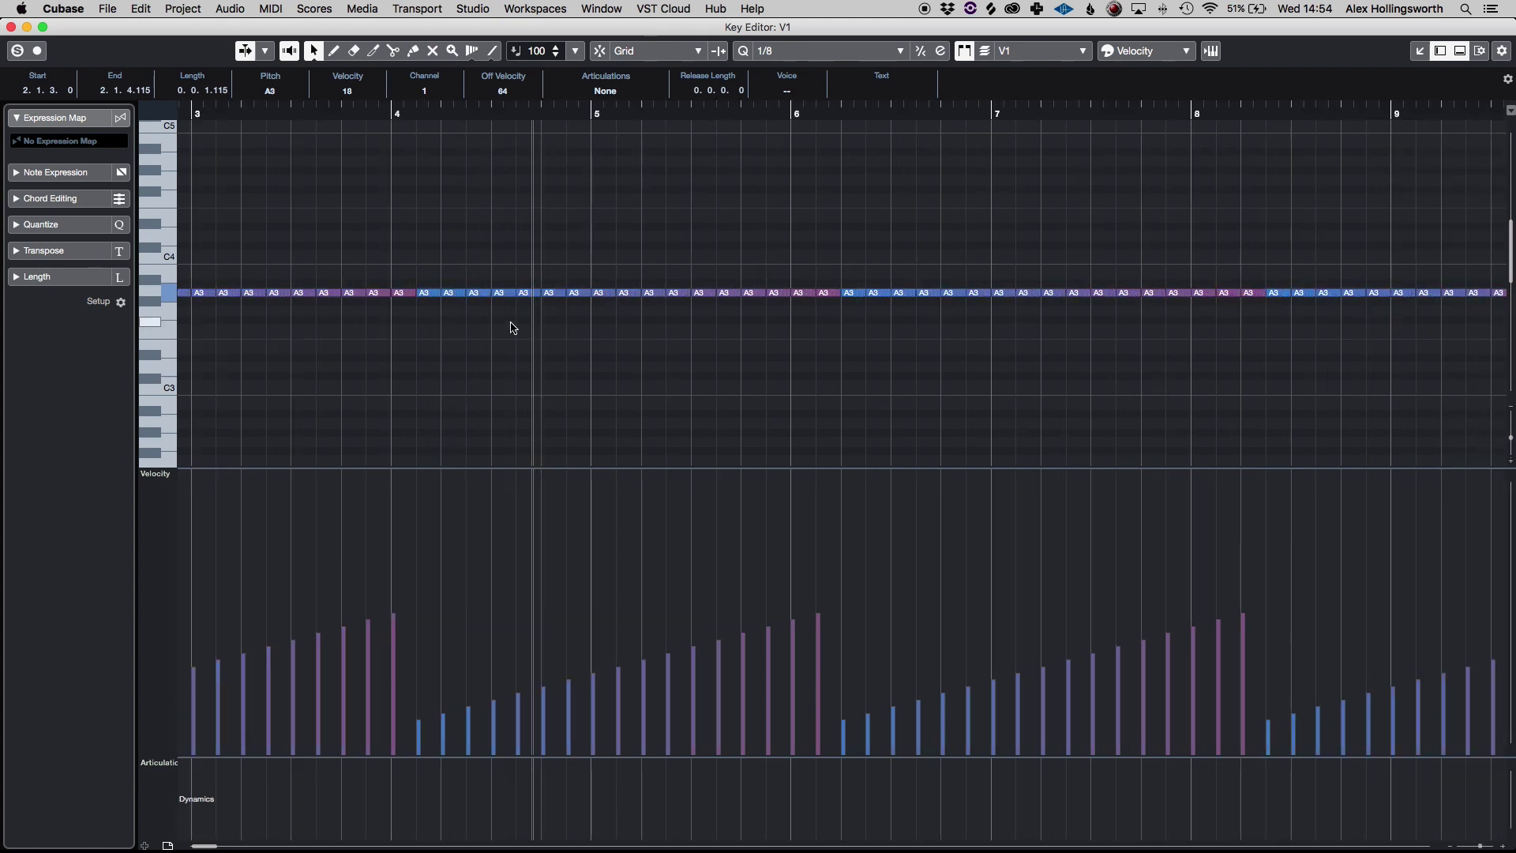
{"action": "key", "text": "h"}
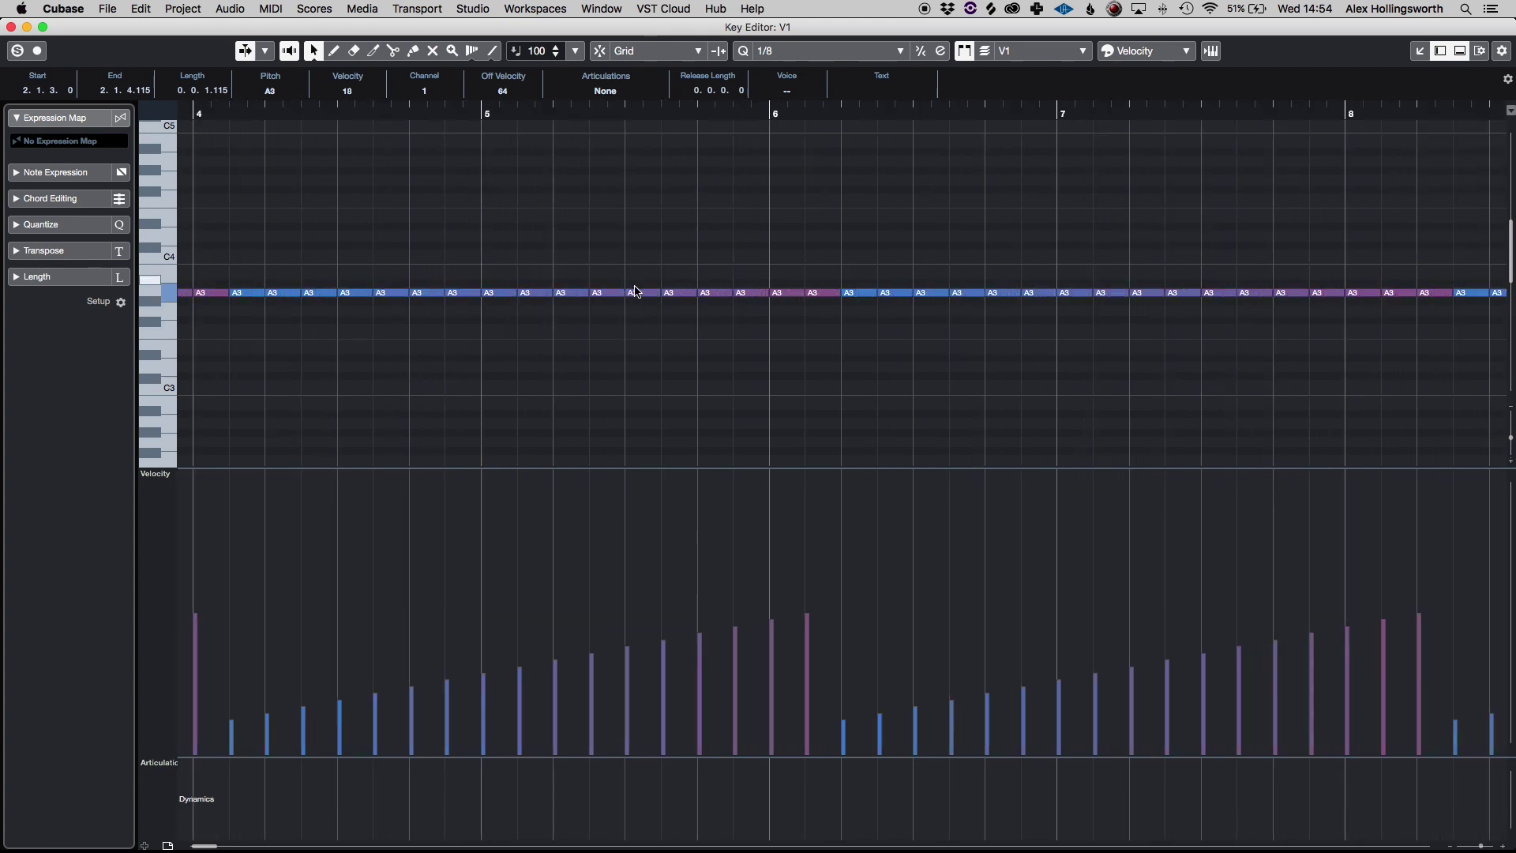
{"action": "double_click", "coordinate": [638, 295]}
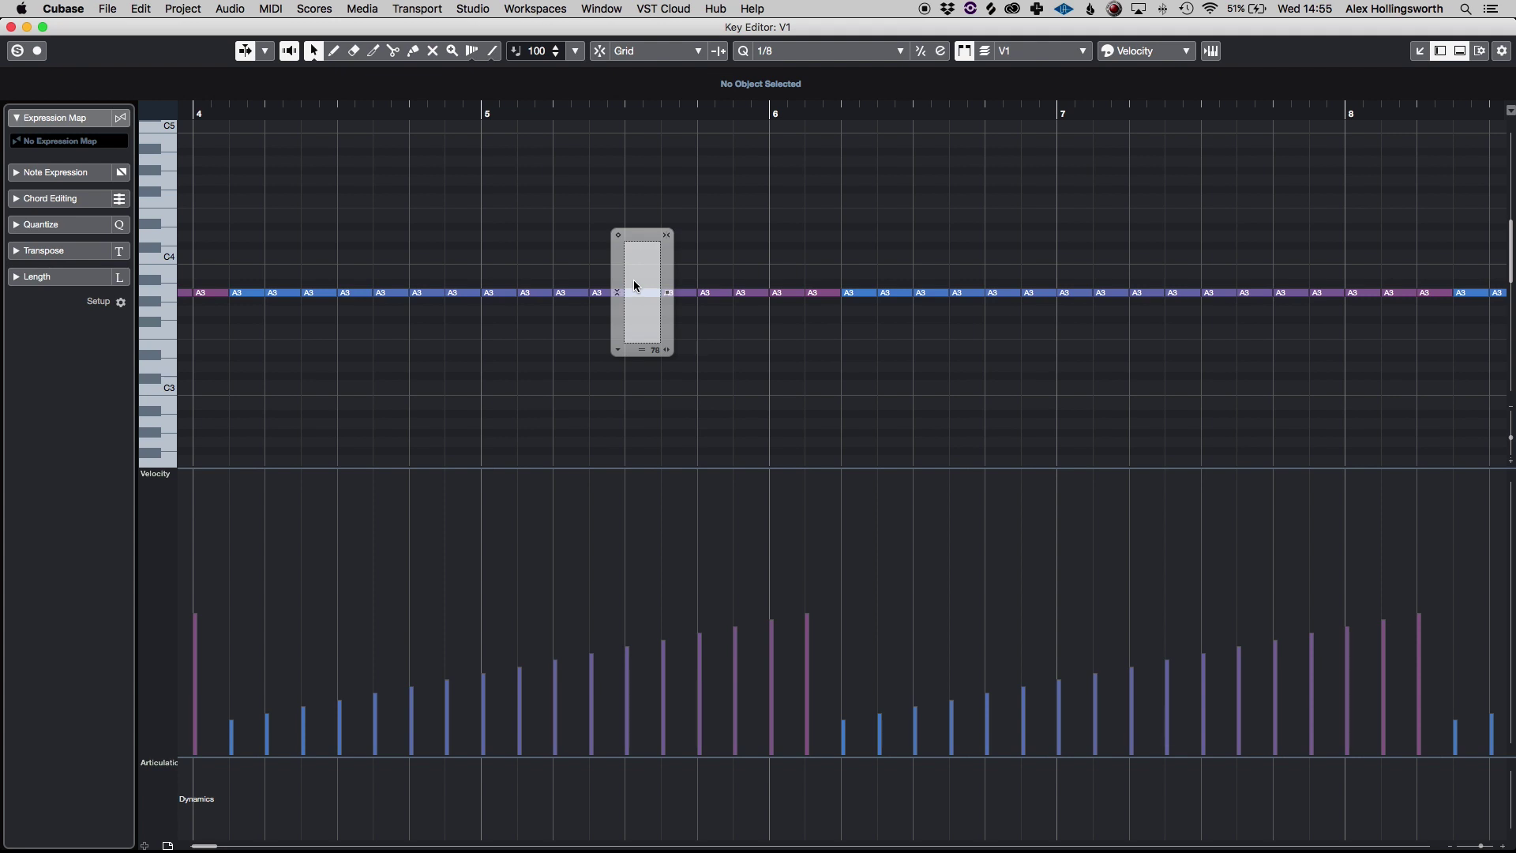
{"action": "left_click", "coordinate": [765, 353]}
{"action": "left_click_drag", "start_coordinate": [651, 294], "coordinate": [652, 255]}
{"action": "left_click", "coordinate": [636, 252]}
Step: Zoom out with G and delete the remaining single A3 notes around the chord
{"action": "key", "text": "g"}
{"action": "key", "text": "g"}
{"action": "key", "text": "g"}
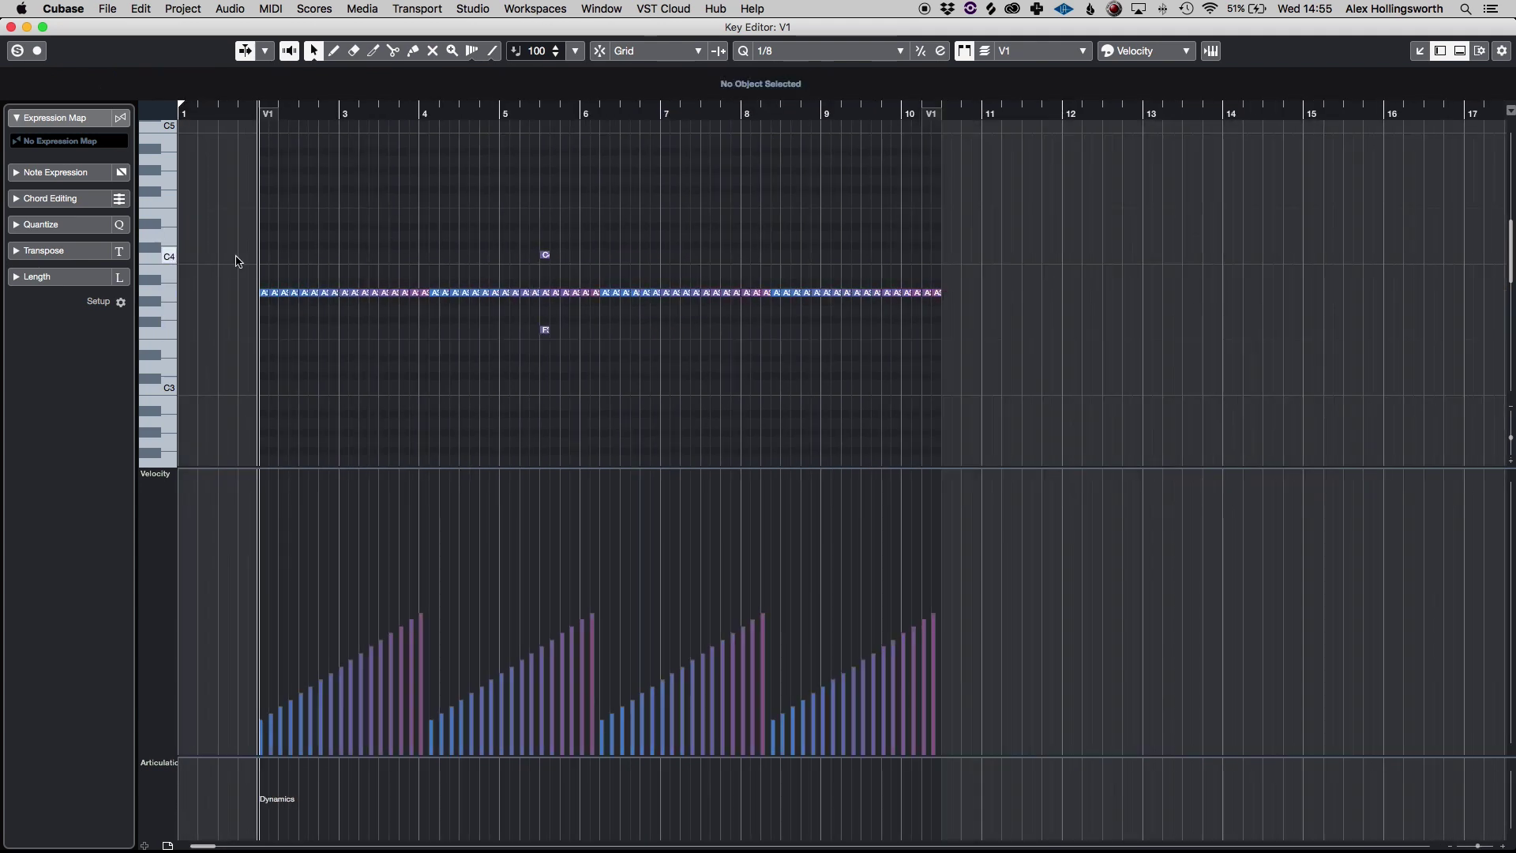
{"action": "left_click_drag", "start_coordinate": [214, 260], "coordinate": [542, 329]}
{"action": "key", "text": "Delete"}
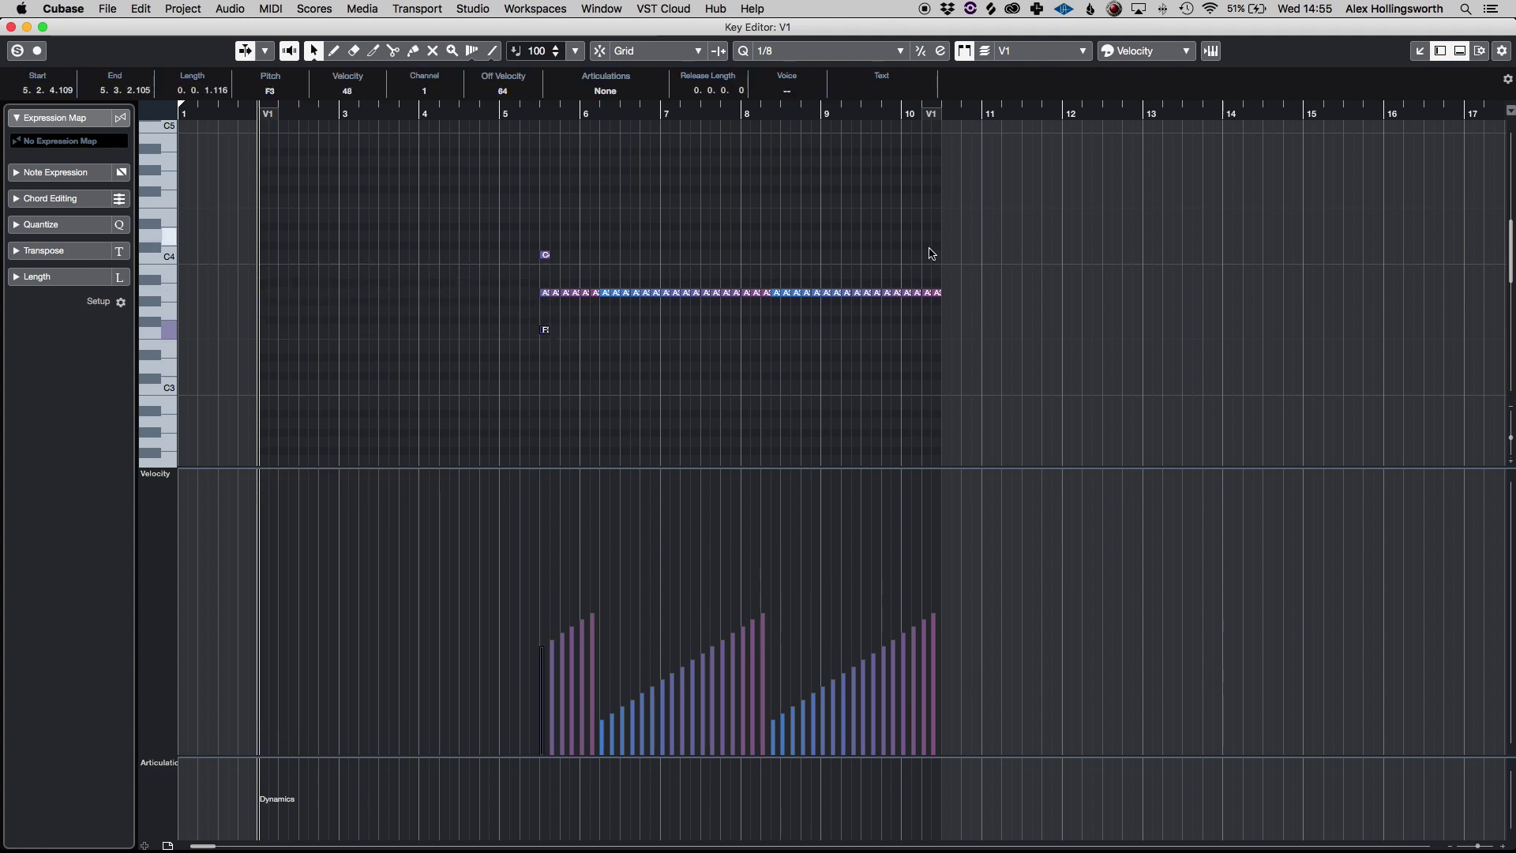
{"action": "left_click_drag", "start_coordinate": [931, 254], "coordinate": [553, 379]}
{"action": "key", "text": "Delete"}
{"action": "left_click_drag", "start_coordinate": [992, 267], "coordinate": [906, 330]}
{"action": "key", "text": "Delete"}
Step: Nudge the F3, A3 and C4 chord earlier, stretch it to bar 10.7, and play from bar 5
{"action": "left_click_drag", "start_coordinate": [423, 210], "coordinate": [589, 484]}
{"action": "key", "text": "ctrl+Left"}
{"action": "key", "text": "ctrl+Left"}
{"action": "key", "text": "ctrl+Left"}
{"action": "key", "text": "ctrl+Left"}
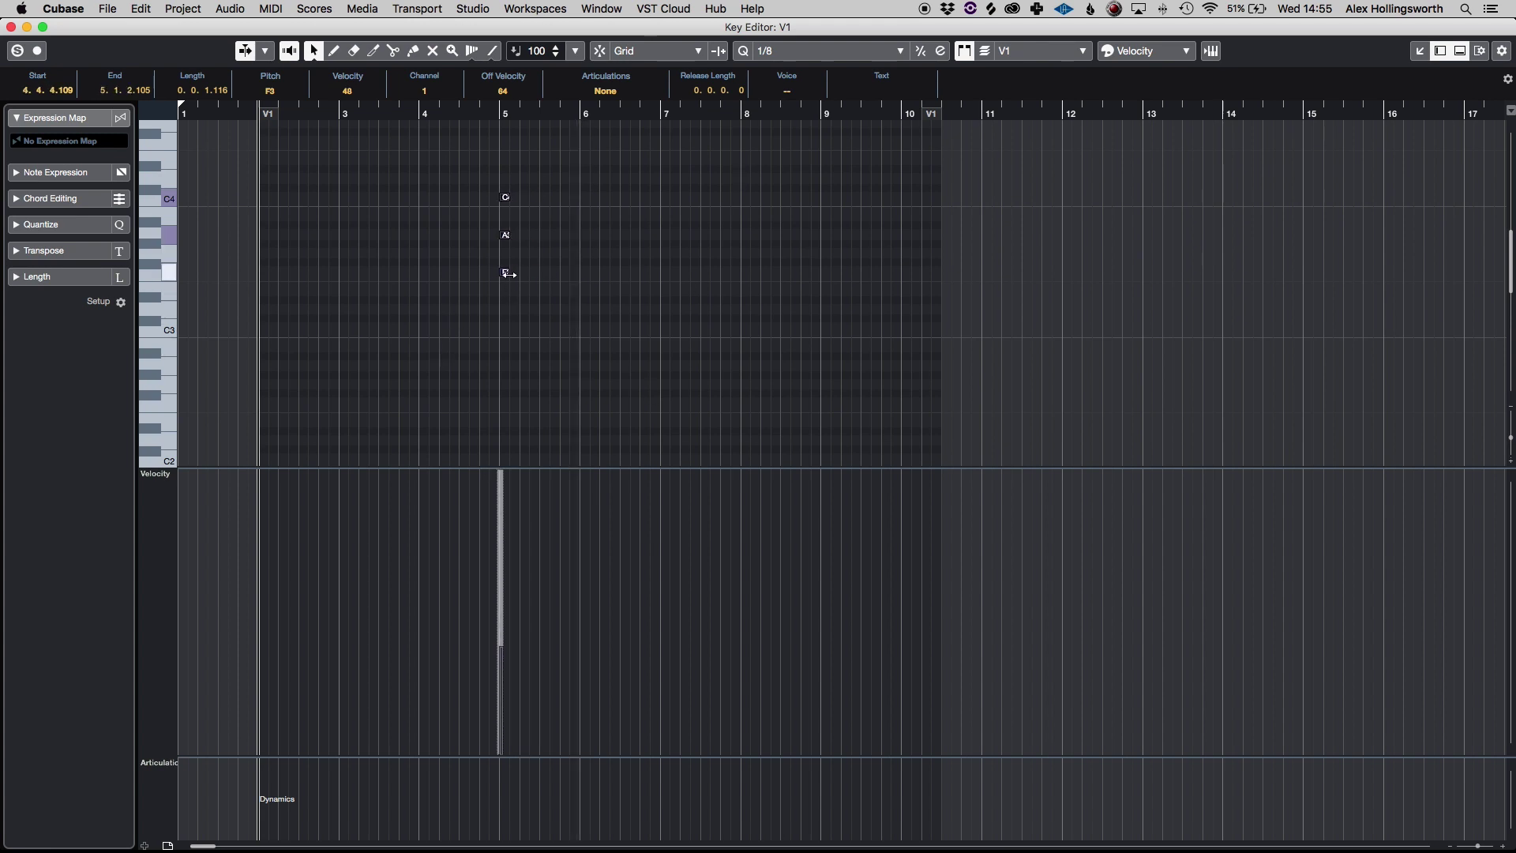
{"action": "left_click_drag", "start_coordinate": [507, 272], "coordinate": [961, 276]}
{"action": "left_click", "coordinate": [722, 209]}
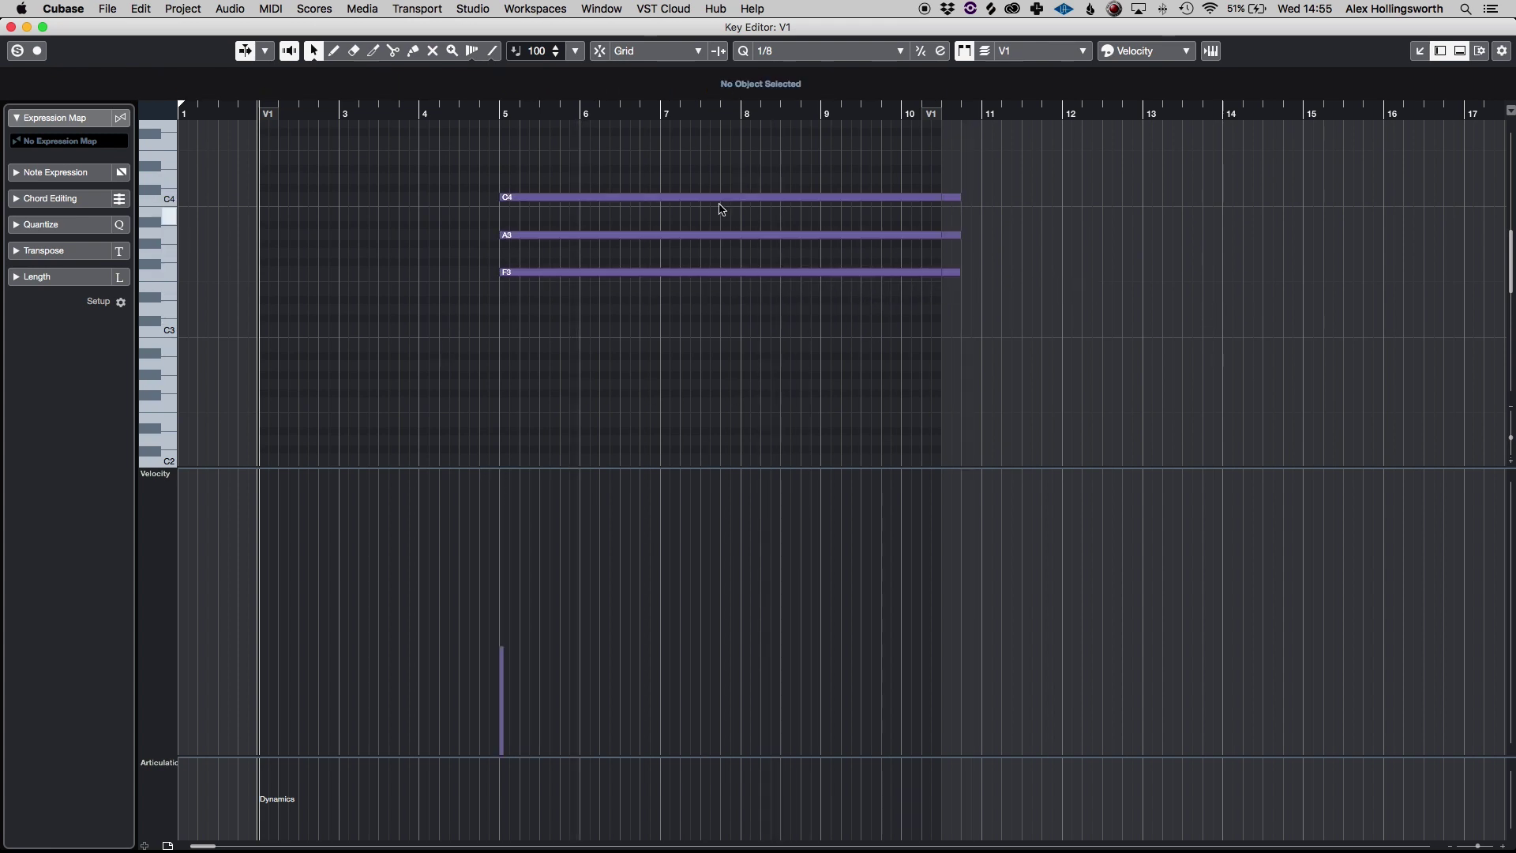
{"action": "left_click", "coordinate": [502, 113]}
{"action": "key", "text": "space"}
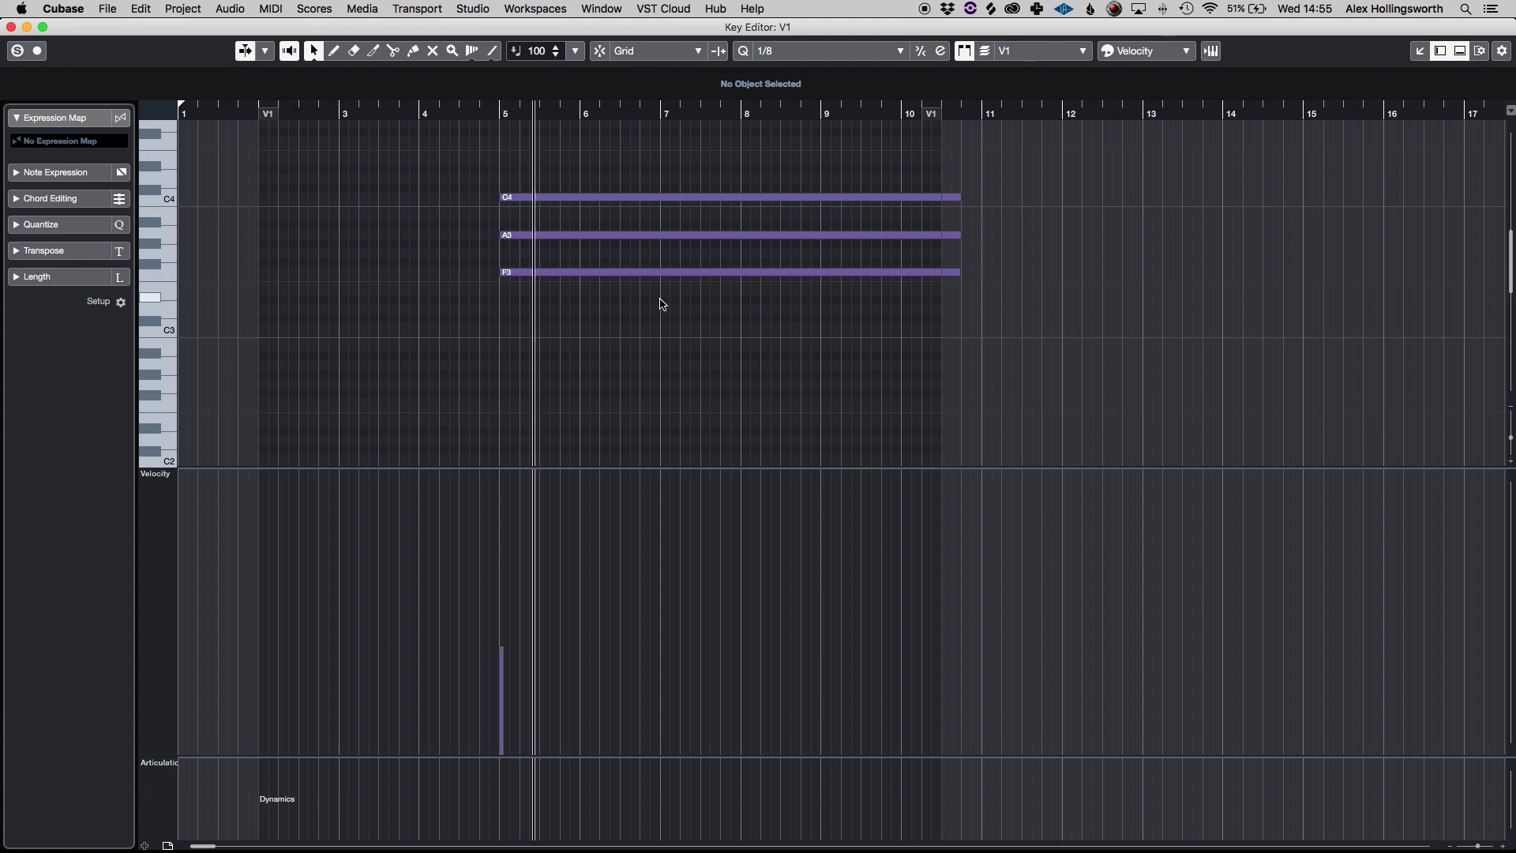
Step: Switch the Albion strings articulation to Spic/Stac and reopen part V1 in the Key Editor
{"action": "key", "text": "Escape"}
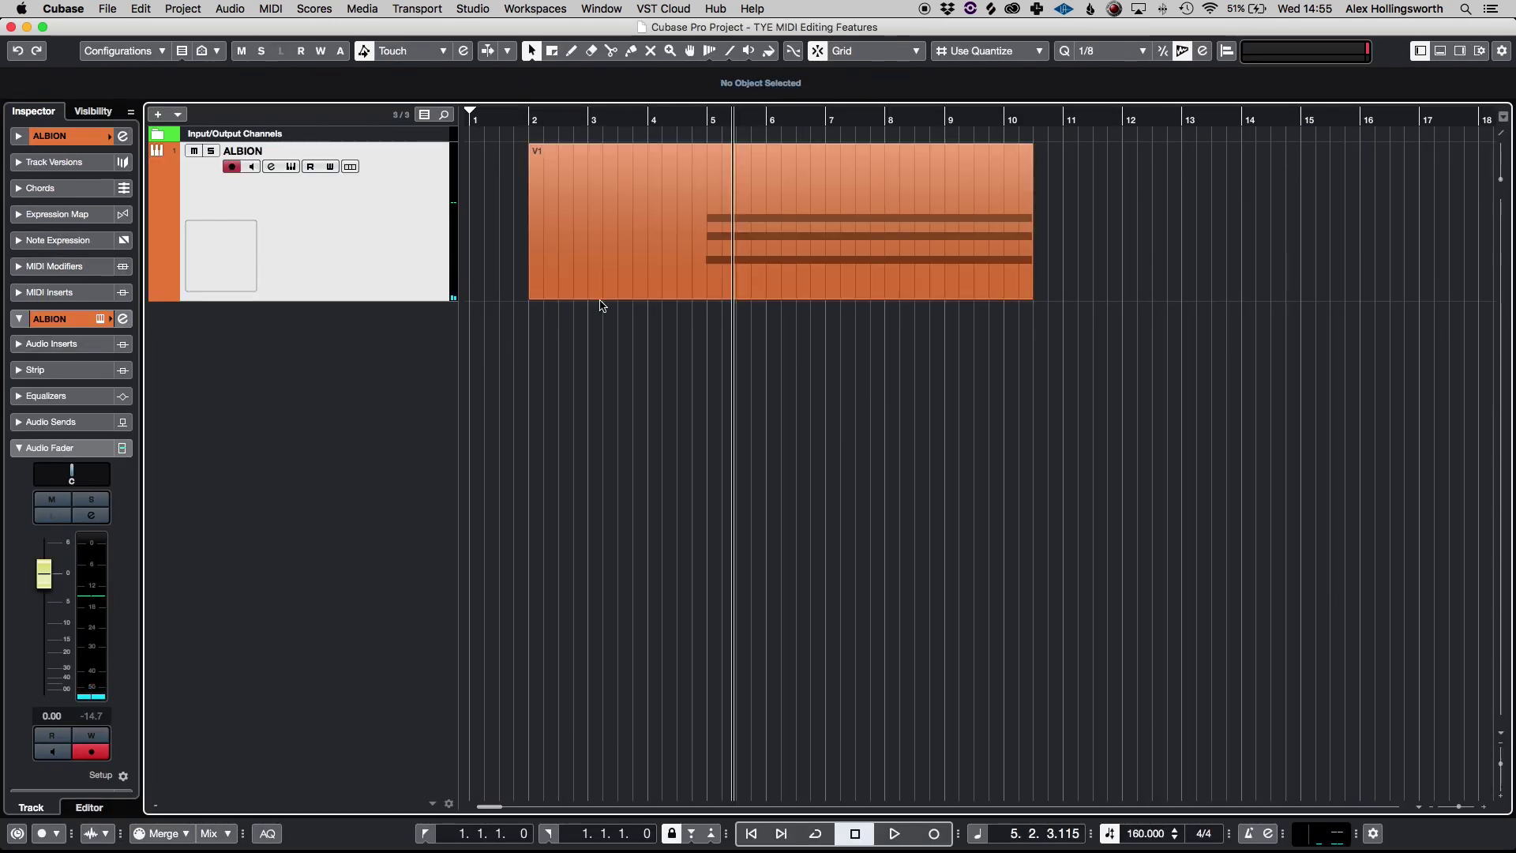
{"action": "key", "text": "Return"}
{"action": "left_click", "coordinate": [626, 363]}
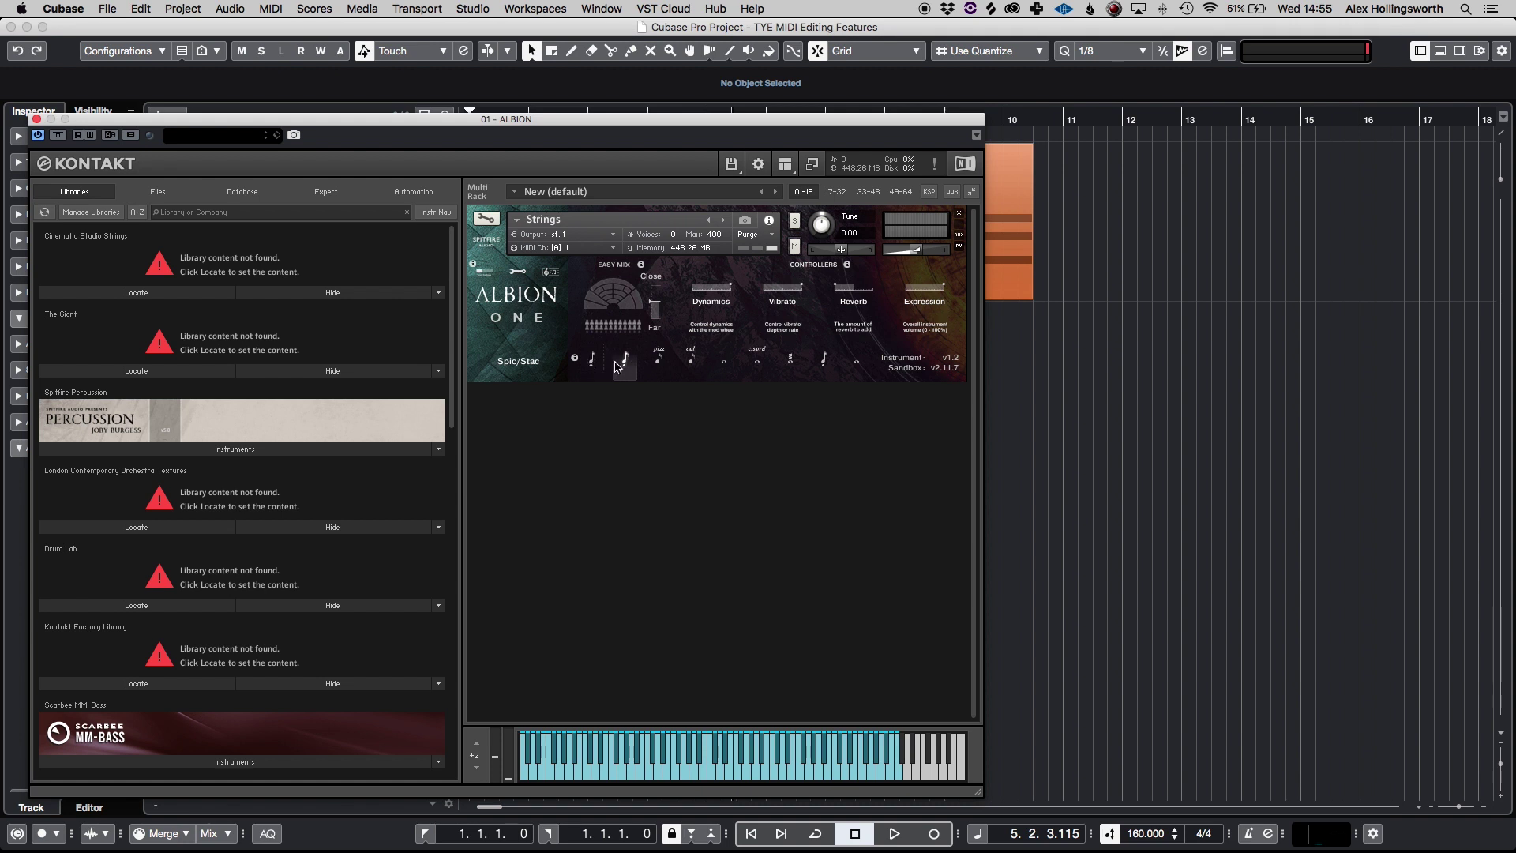
{"action": "key", "text": "Escape"}
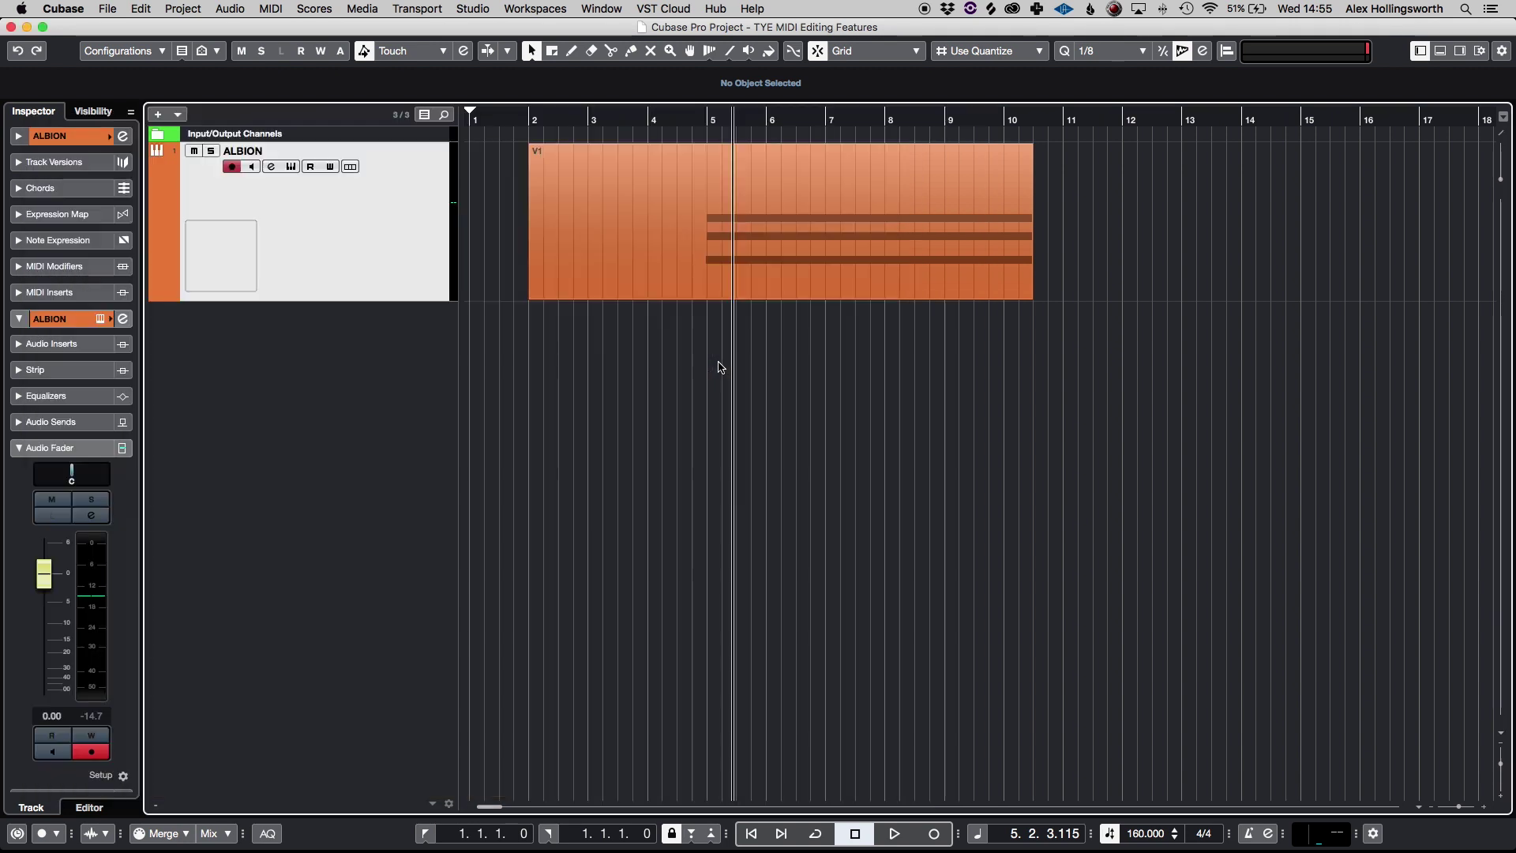
{"action": "left_click", "coordinate": [760, 164]}
{"action": "double_click", "coordinate": [760, 164]}
Step: Draw a falling CC1 Modulation curve inside the F3 note and play the chord back
{"action": "key", "text": "space"}
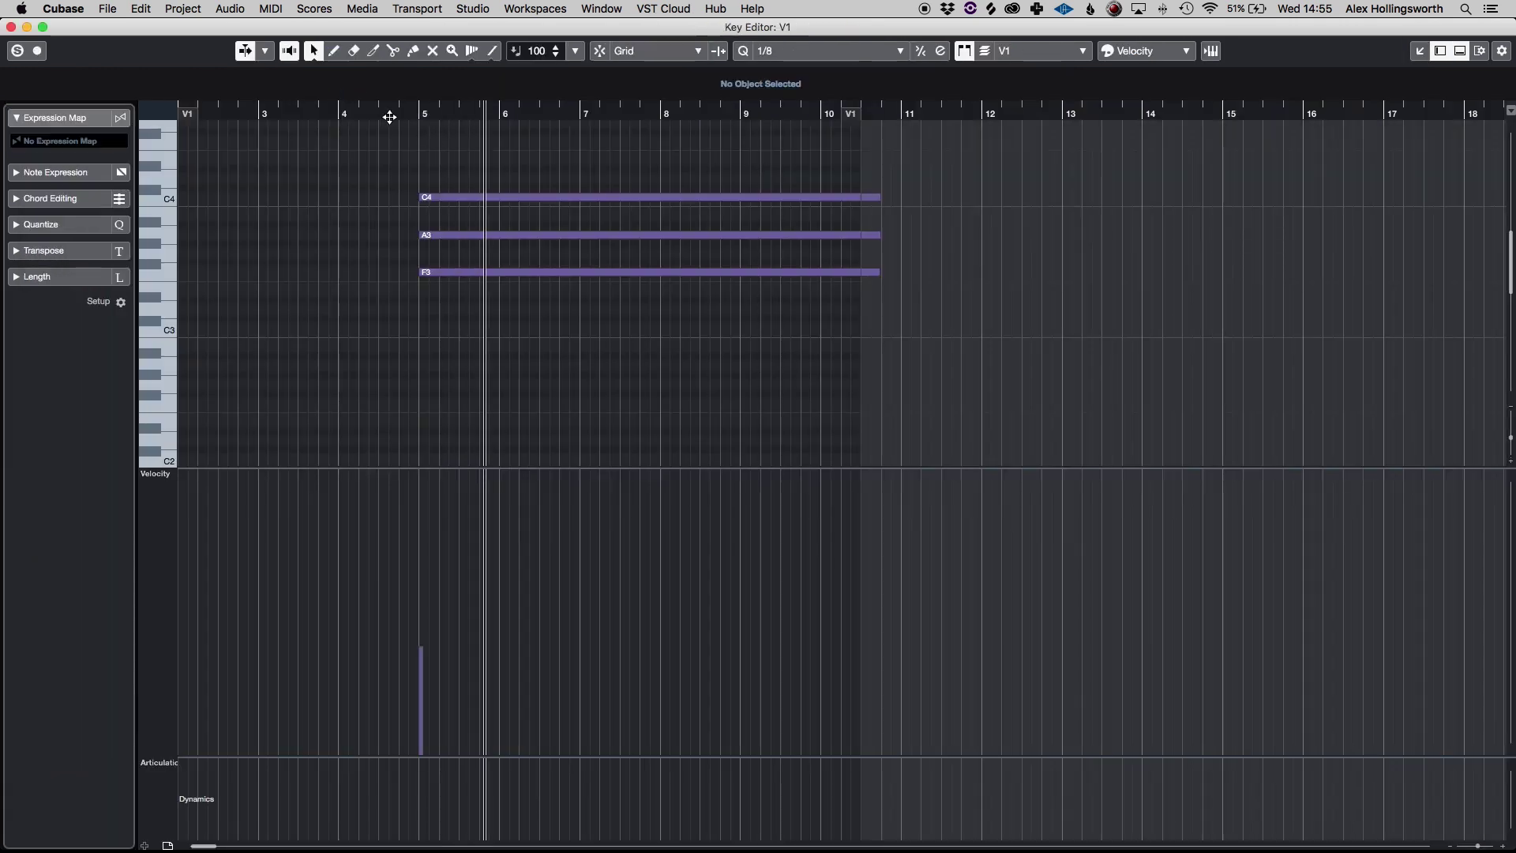
{"action": "left_click", "coordinate": [437, 125]}
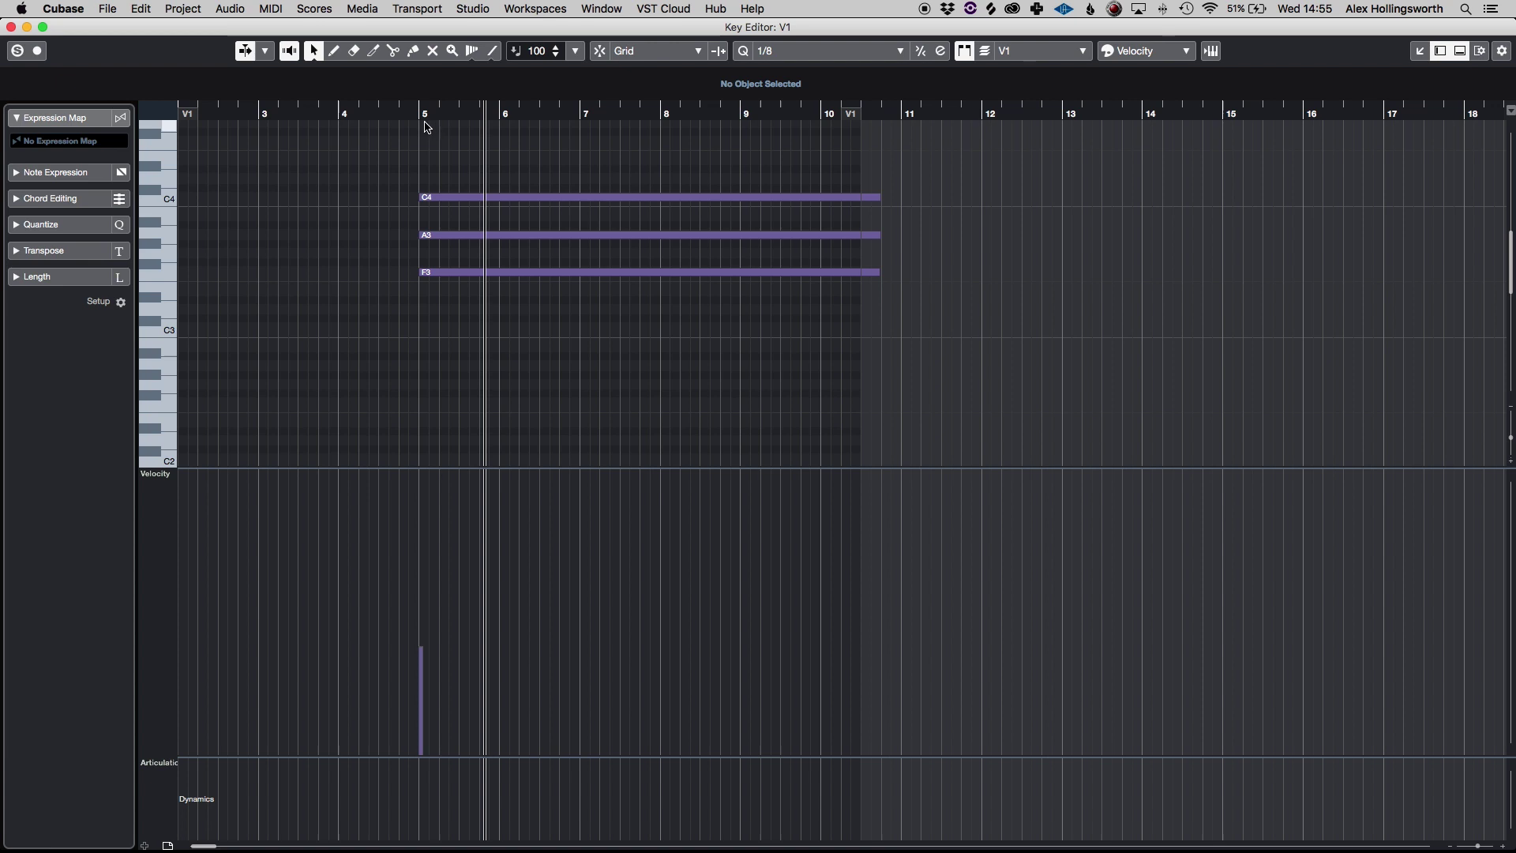
{"action": "left_click", "coordinate": [499, 273]}
{"action": "double_click", "coordinate": [499, 273]}
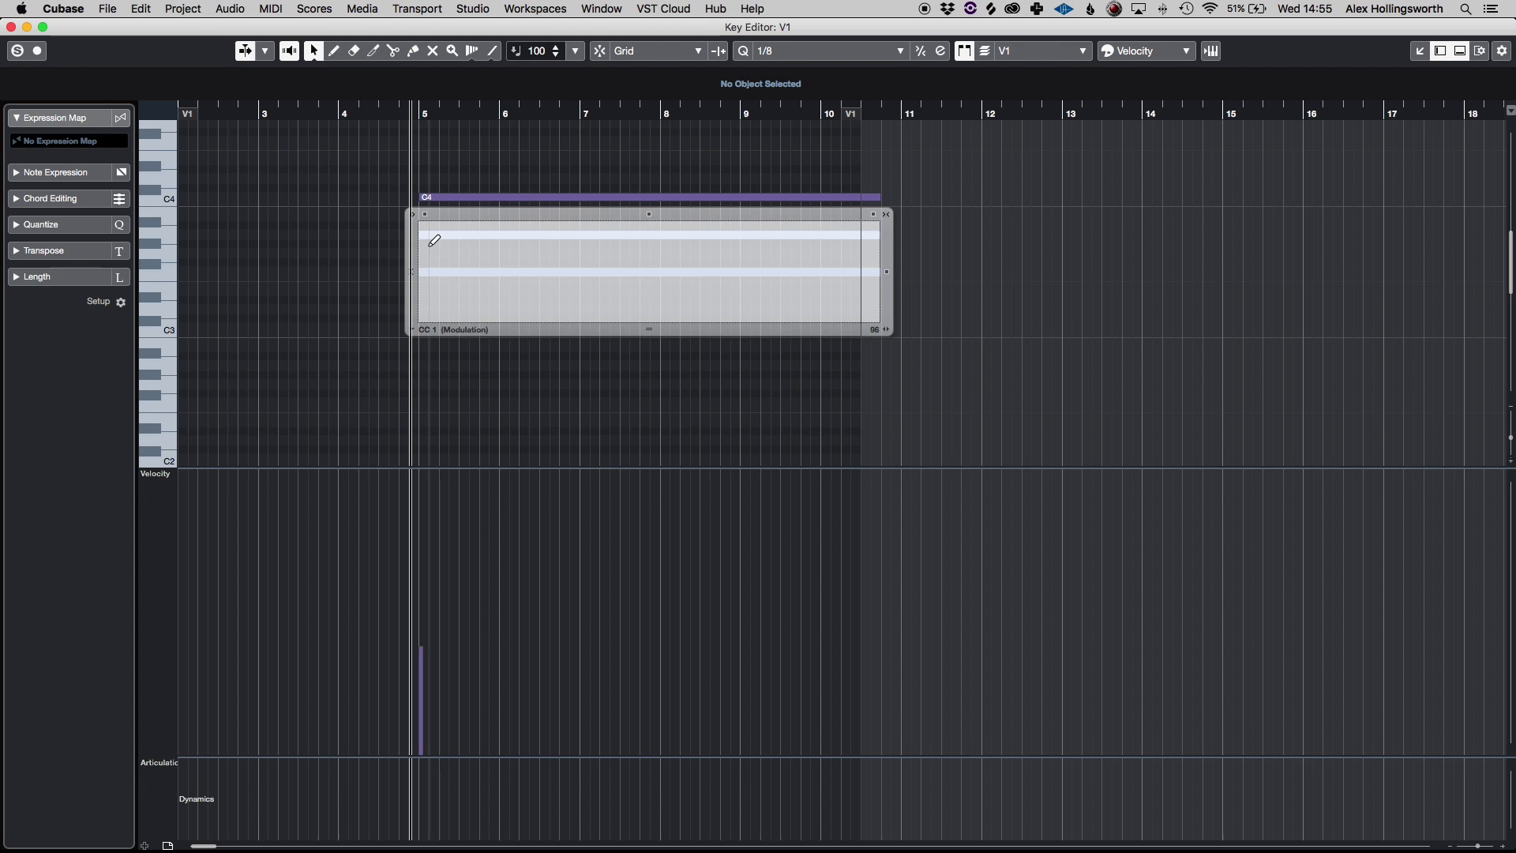
{"action": "mouse_move", "coordinate": [427, 235]}
{"action": "left_mouse_down"}
{"action": "mouse_move", "coordinate": [536, 257]}
{"action": "mouse_move", "coordinate": [589, 288]}
{"action": "mouse_move", "coordinate": [710, 274]}
{"action": "mouse_move", "coordinate": [874, 326]}
{"action": "mouse_move", "coordinate": [860, 331]}
{"action": "left_mouse_up"}
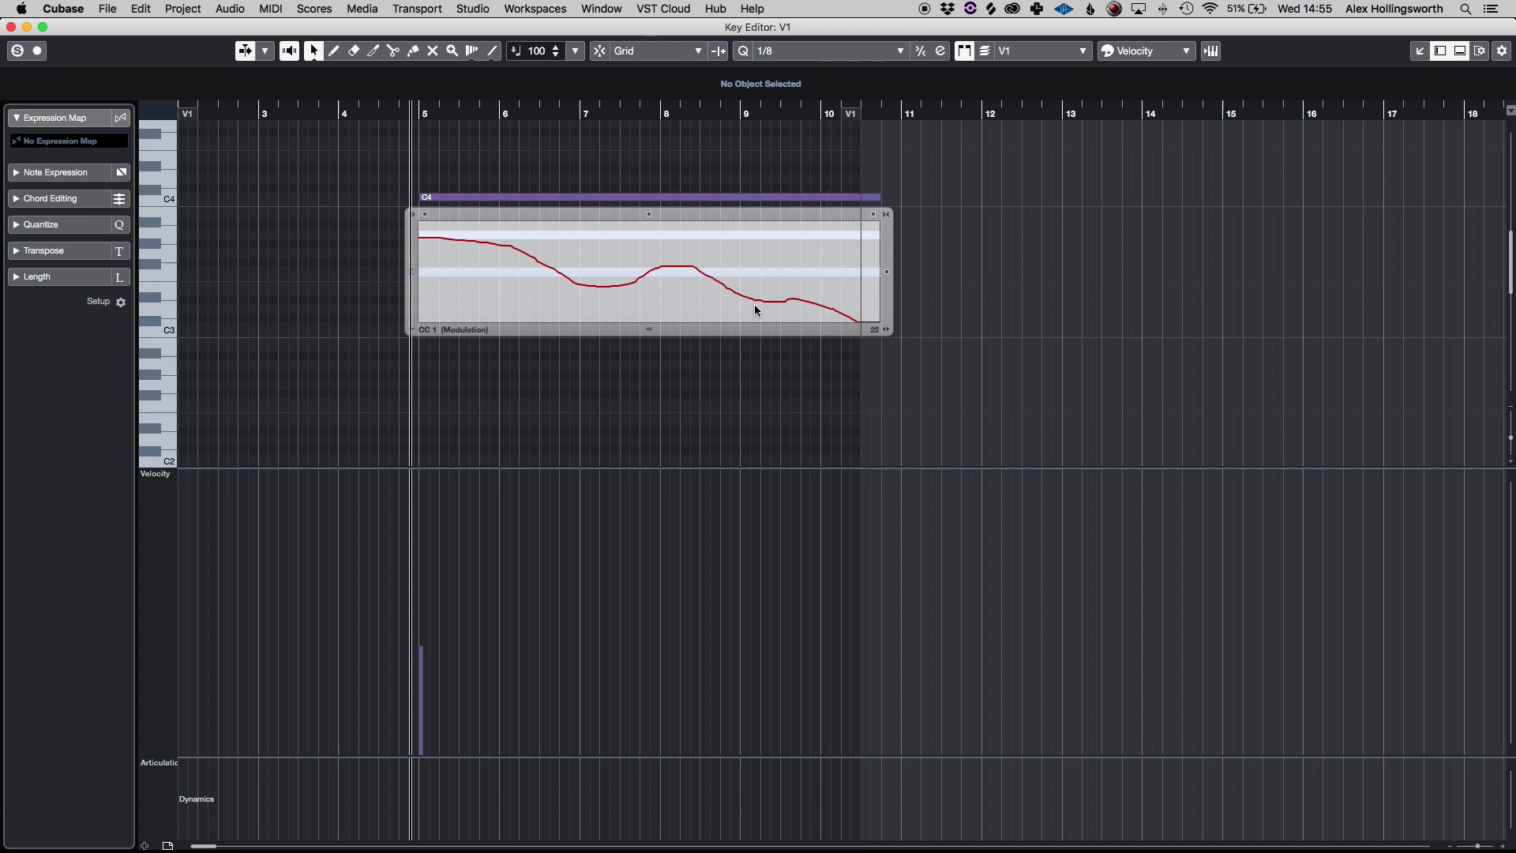
{"action": "key", "text": "space"}
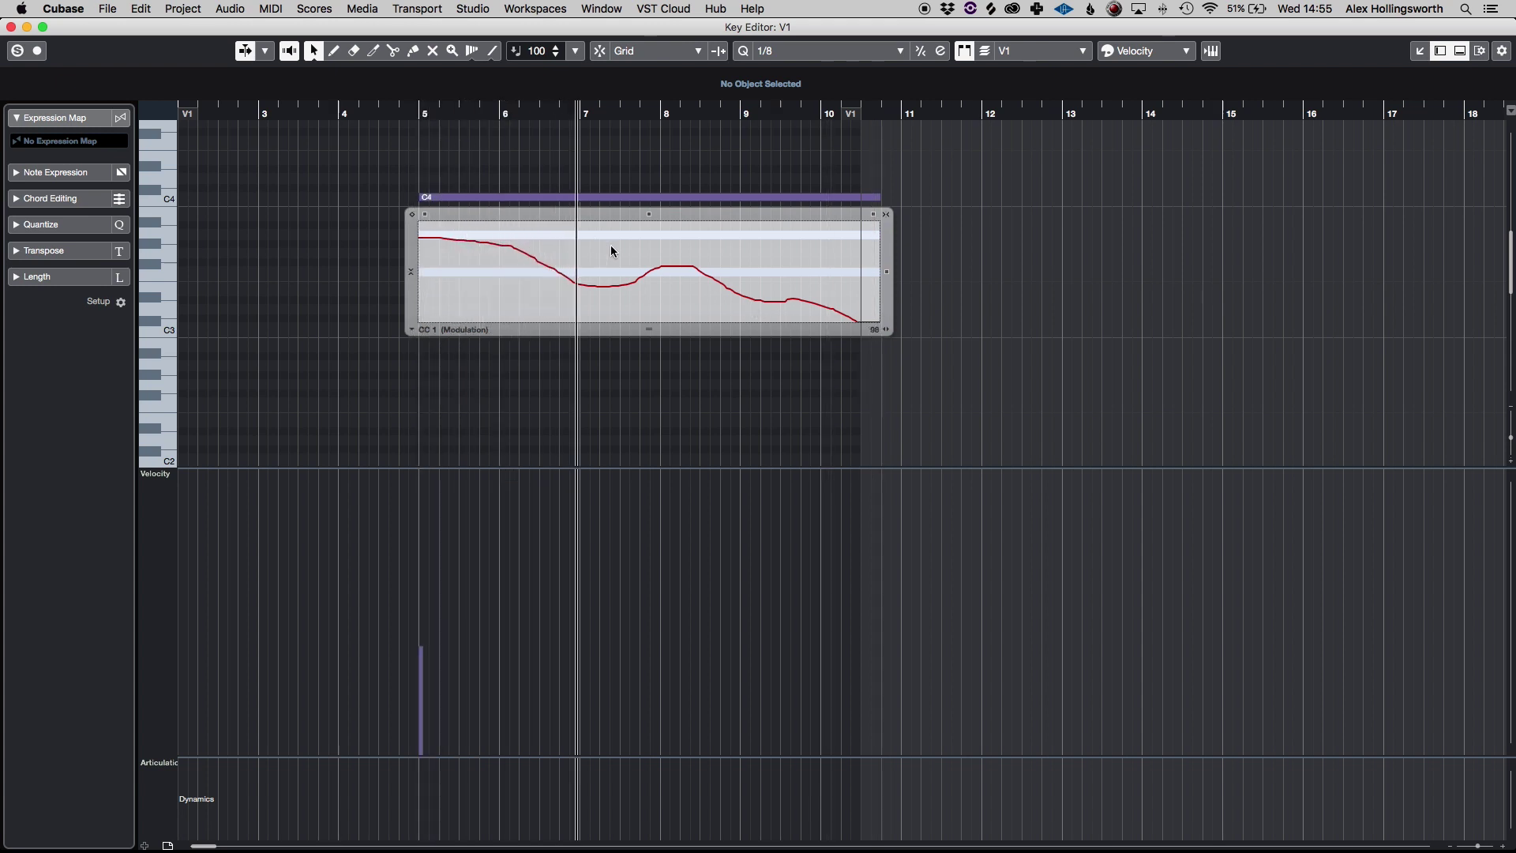
{"action": "key", "text": "Escape"}
Step: Draw a peaked CC1 Modulation curve inside the C4 note and remove a stray expression event
{"action": "left_click", "coordinate": [447, 198]}
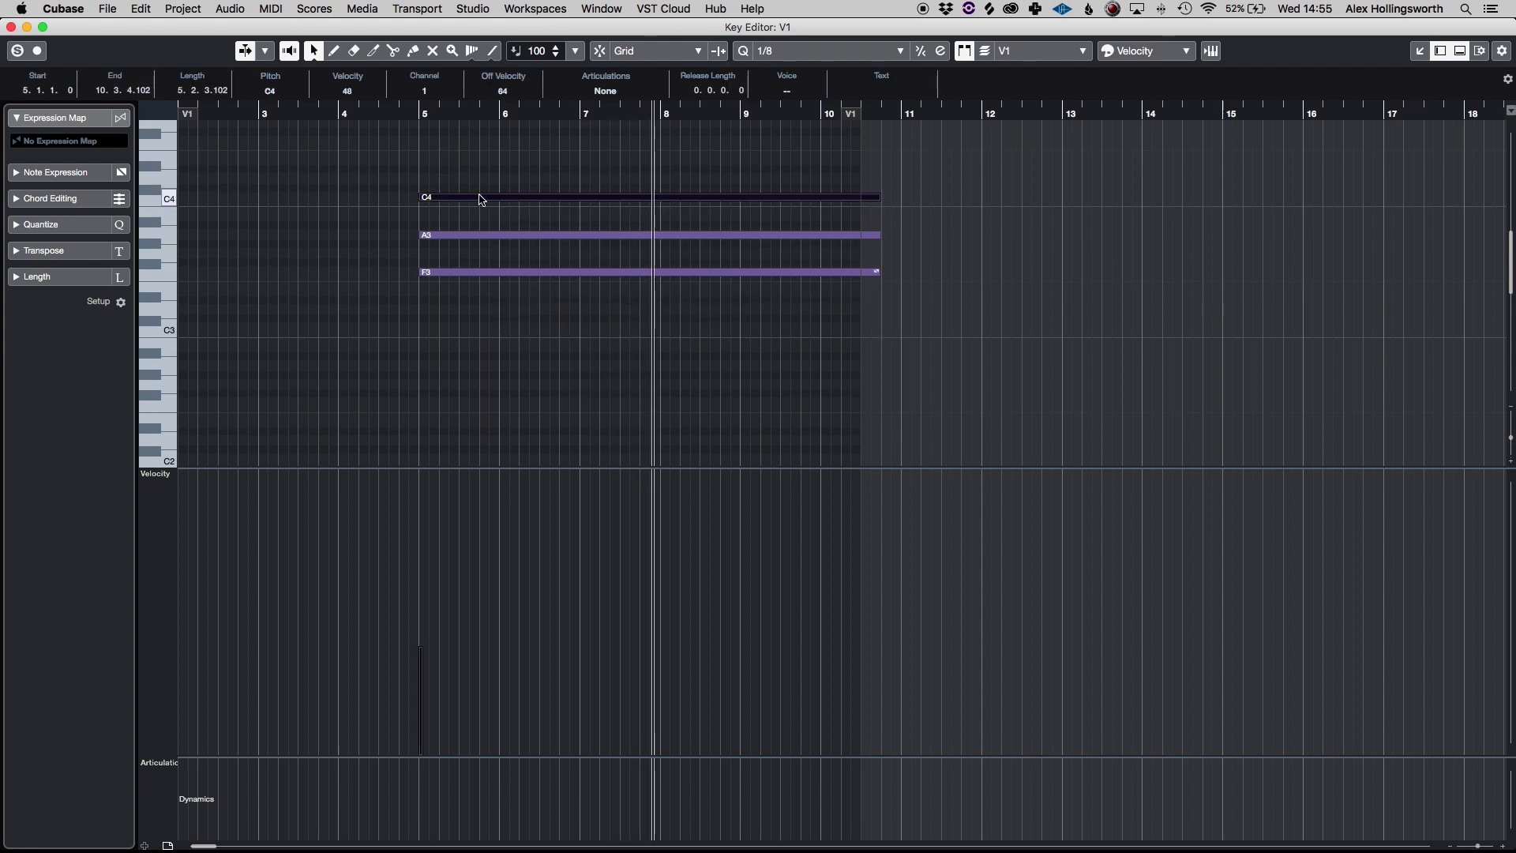
{"action": "double_click", "coordinate": [481, 200]}
{"action": "mouse_move", "coordinate": [452, 227]}
{"action": "left_mouse_down"}
{"action": "mouse_move", "coordinate": [484, 159]}
{"action": "mouse_move", "coordinate": [568, 213]}
{"action": "mouse_move", "coordinate": [668, 222]}
{"action": "mouse_move", "coordinate": [797, 150]}
{"action": "mouse_move", "coordinate": [816, 742]}
{"action": "left_mouse_up"}
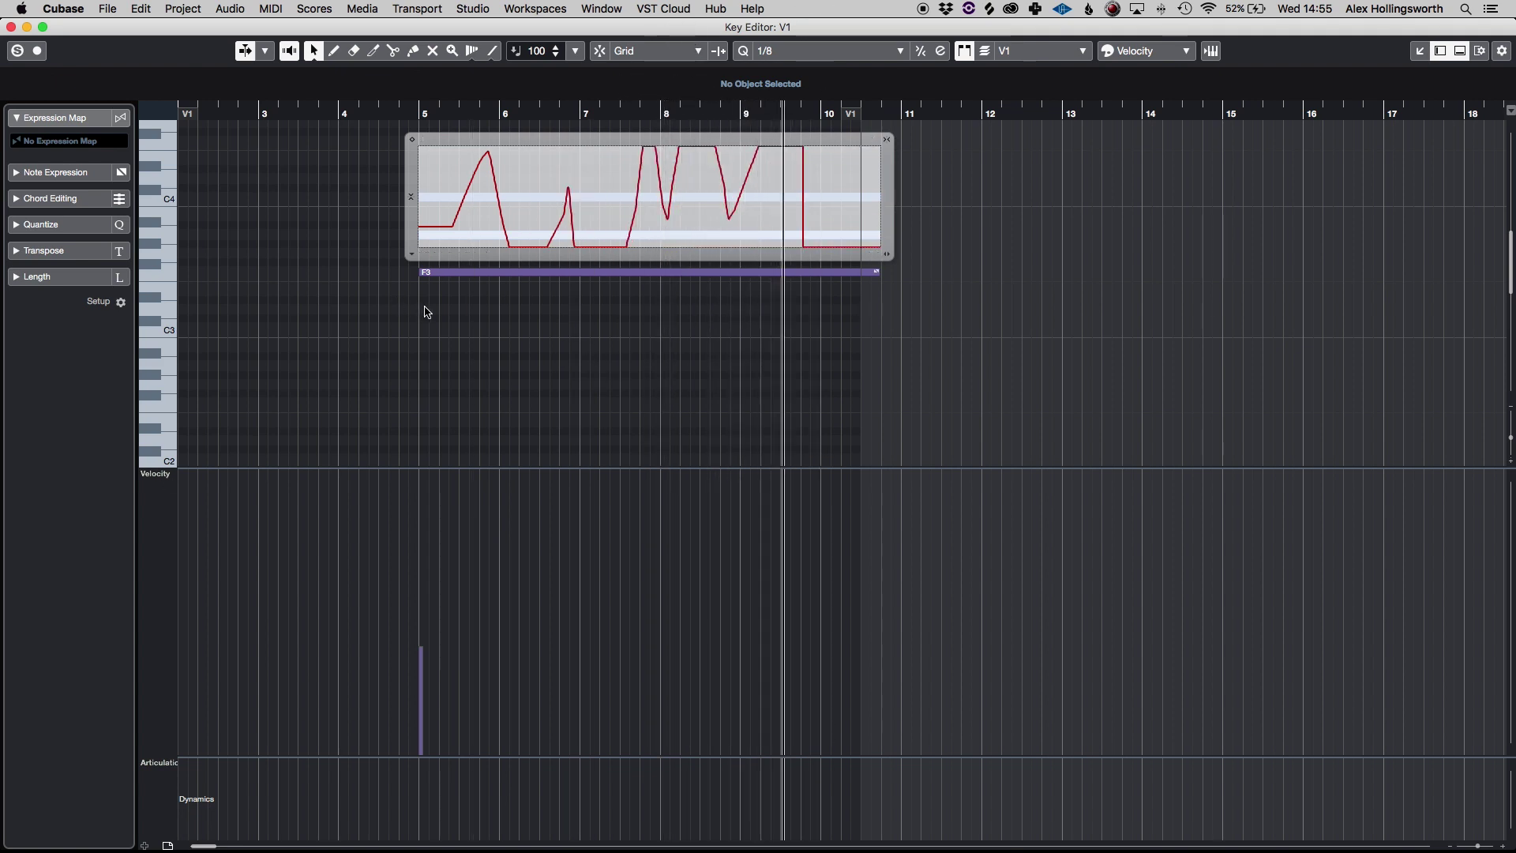
{"action": "left_click", "coordinate": [470, 314]}
{"action": "left_click", "coordinate": [552, 181]}
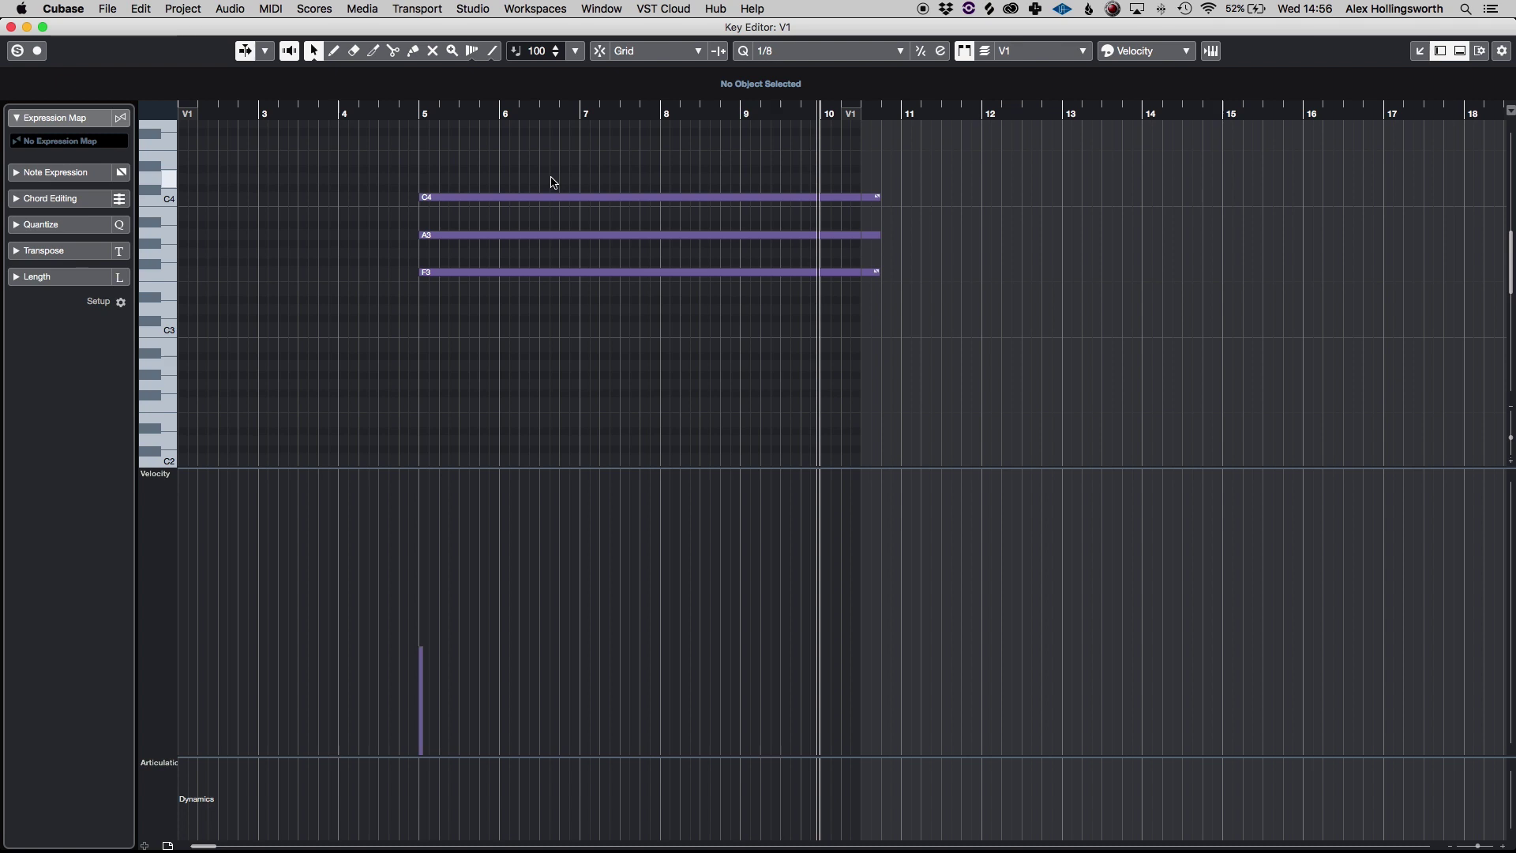
{"action": "double_click", "coordinate": [543, 196]}
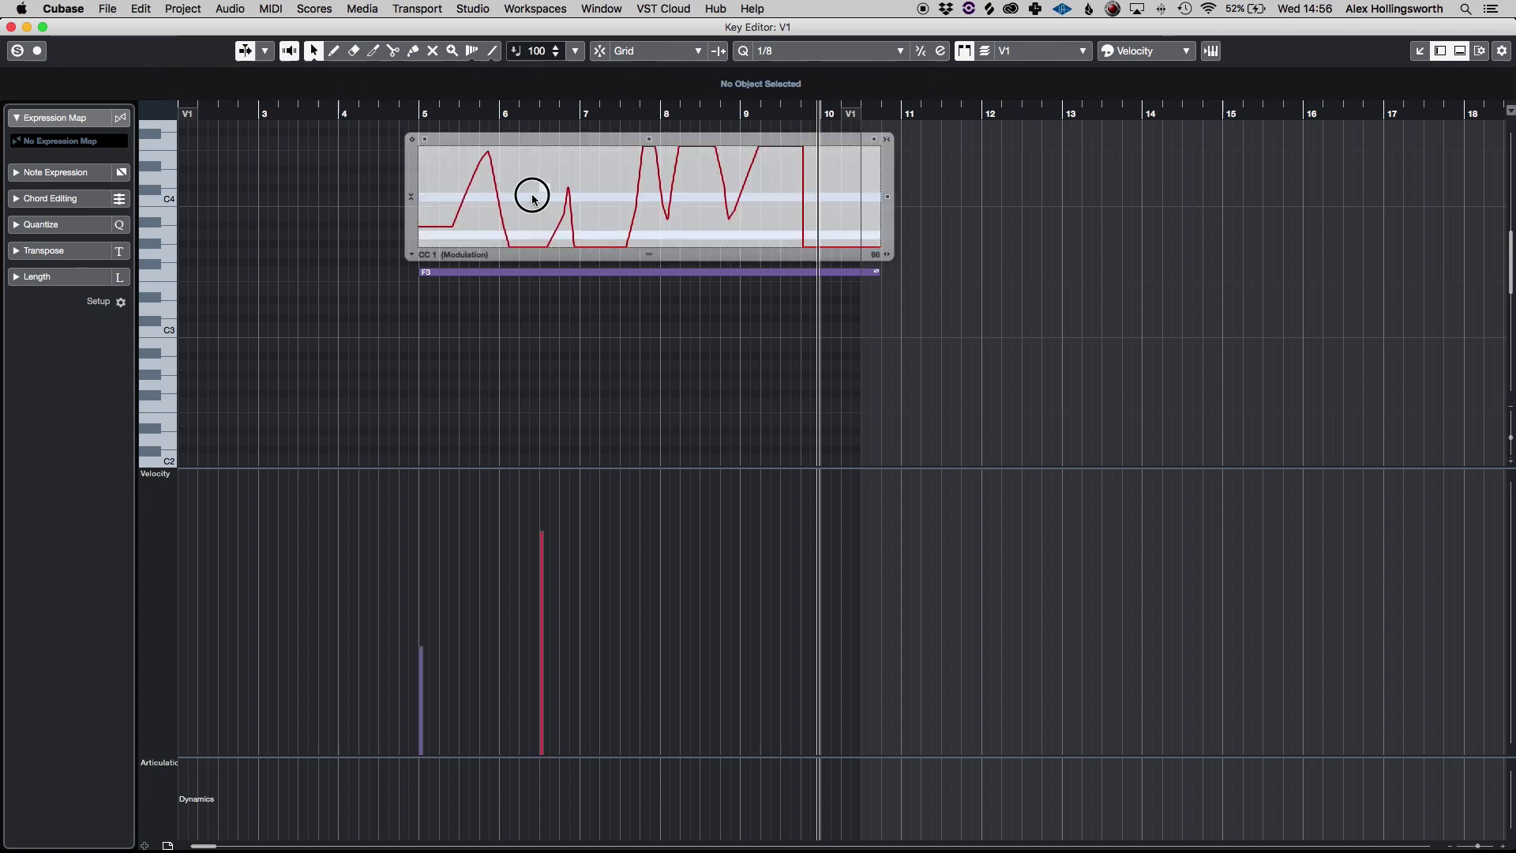
{"action": "left_click", "coordinate": [355, 251]}
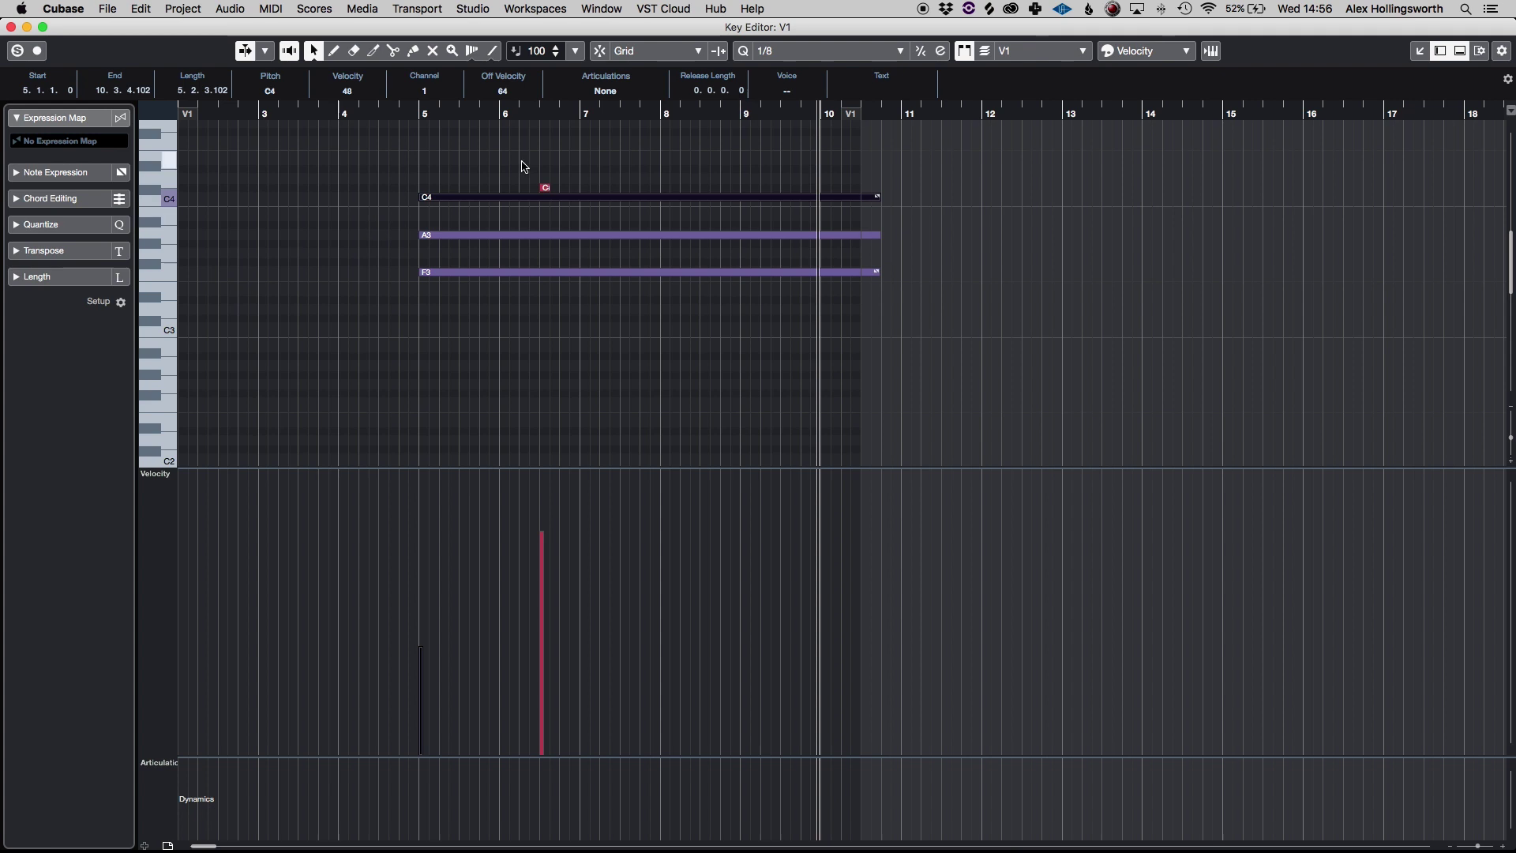
{"action": "left_click", "coordinate": [535, 192]}
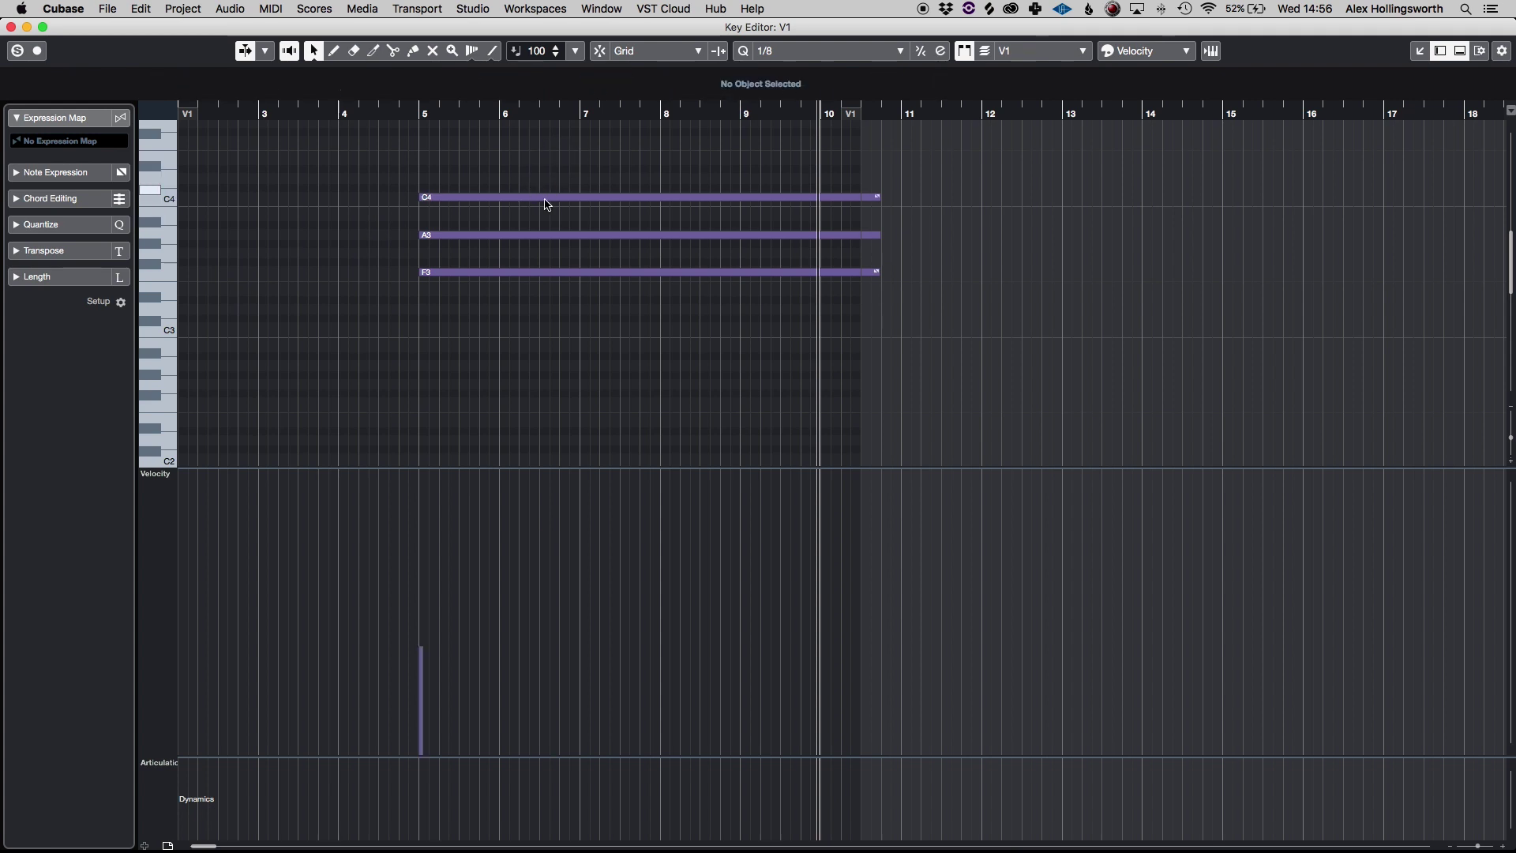
Step: Shorten the F3, A3 and C4 chord notes so they end at bar 10
{"action": "left_click_drag", "start_coordinate": [633, 164], "coordinate": [797, 347]}
{"action": "left_click_drag", "start_coordinate": [877, 275], "coordinate": [833, 277]}
{"action": "left_click", "coordinate": [820, 325]}
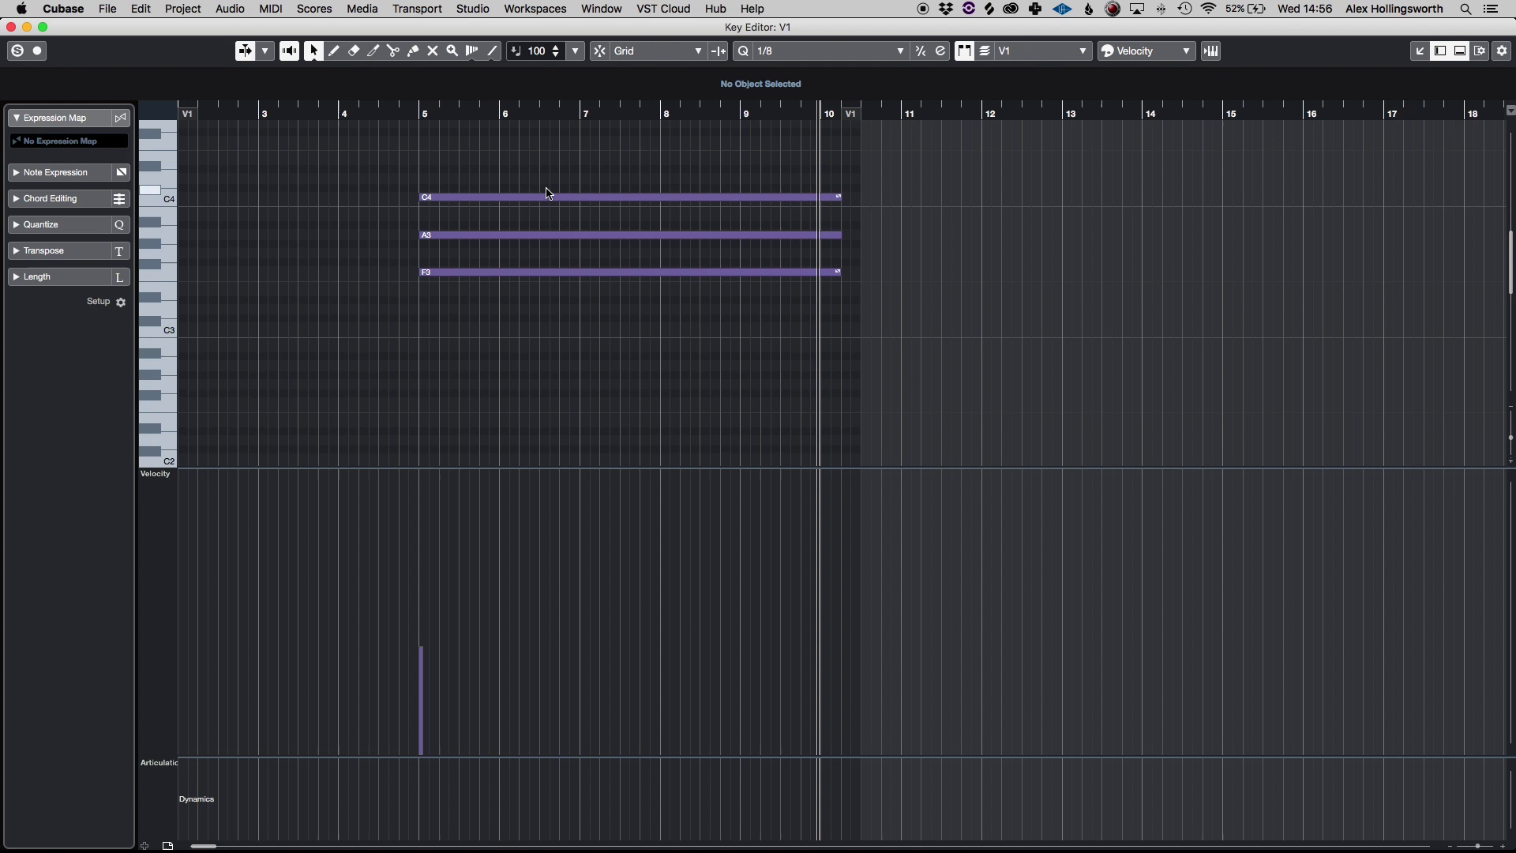
{"action": "left_click_drag", "start_coordinate": [509, 172], "coordinate": [586, 373]}
{"action": "key", "text": "h"}
{"action": "key", "text": "h"}
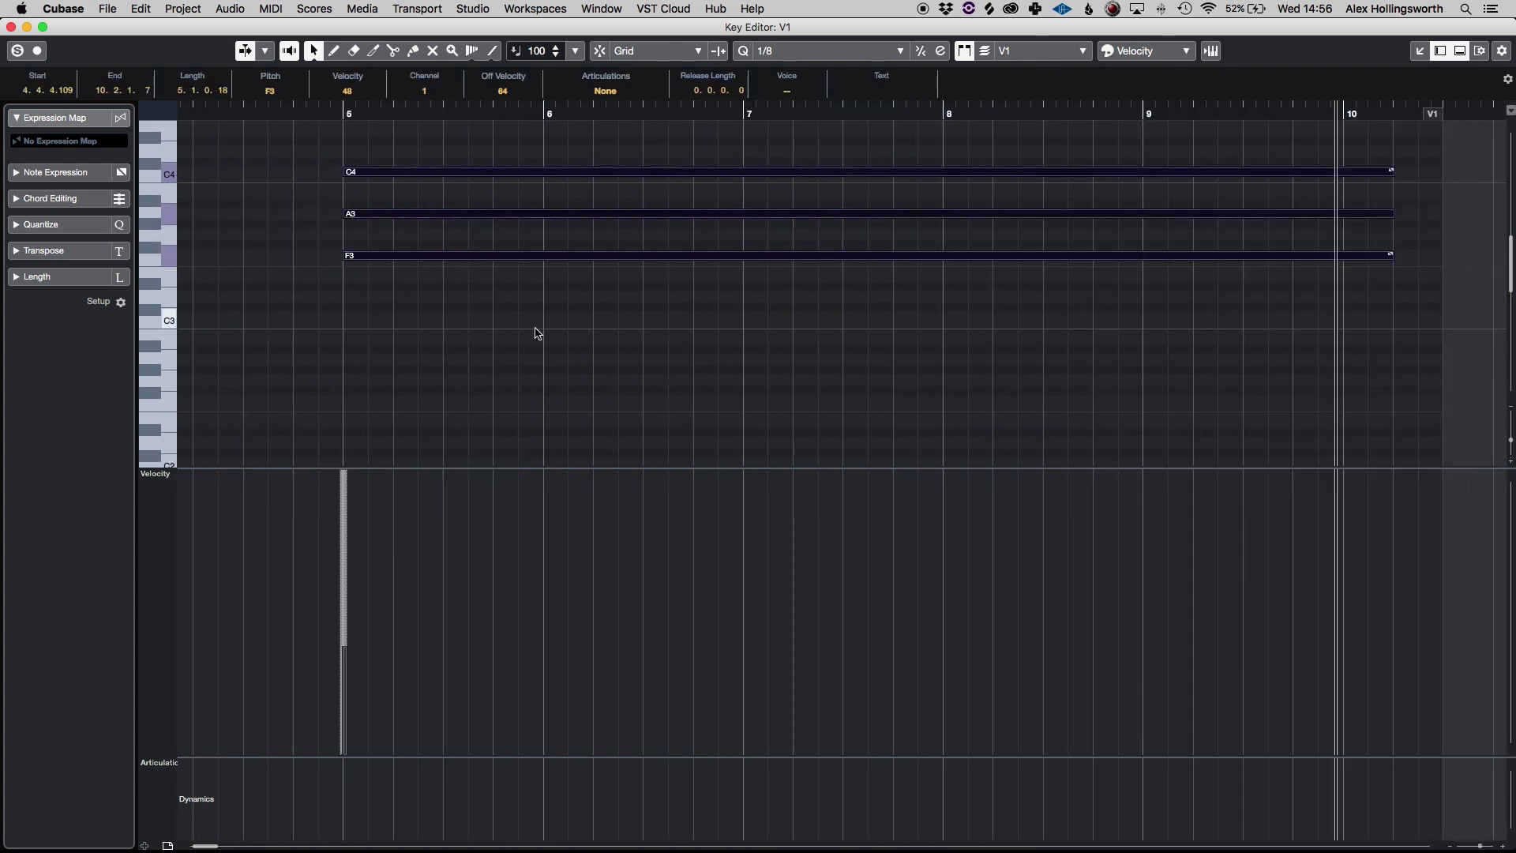
{"action": "key", "text": "ctrl+Left"}
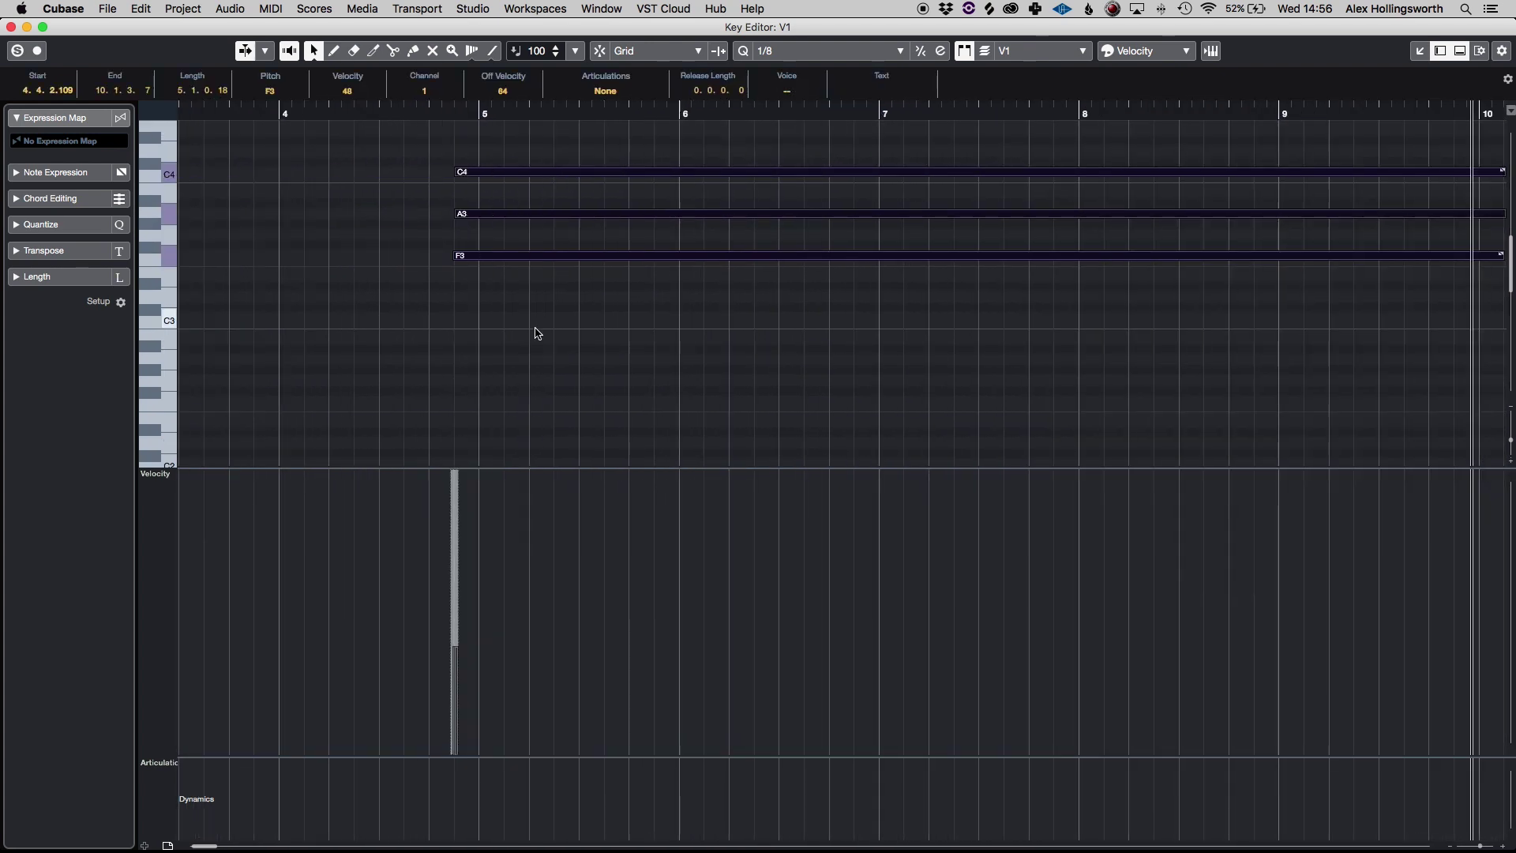
{"action": "key", "text": "ctrl+Left"}
{"action": "key", "text": "ctrl+Left"}
{"action": "key", "text": "ctrl+Left"}
{"action": "key", "text": "ctrl+Right"}
{"action": "key", "text": "ctrl+Right"}
{"action": "key", "text": "ctrl+Right"}
{"action": "key", "text": "ctrl+Left"}
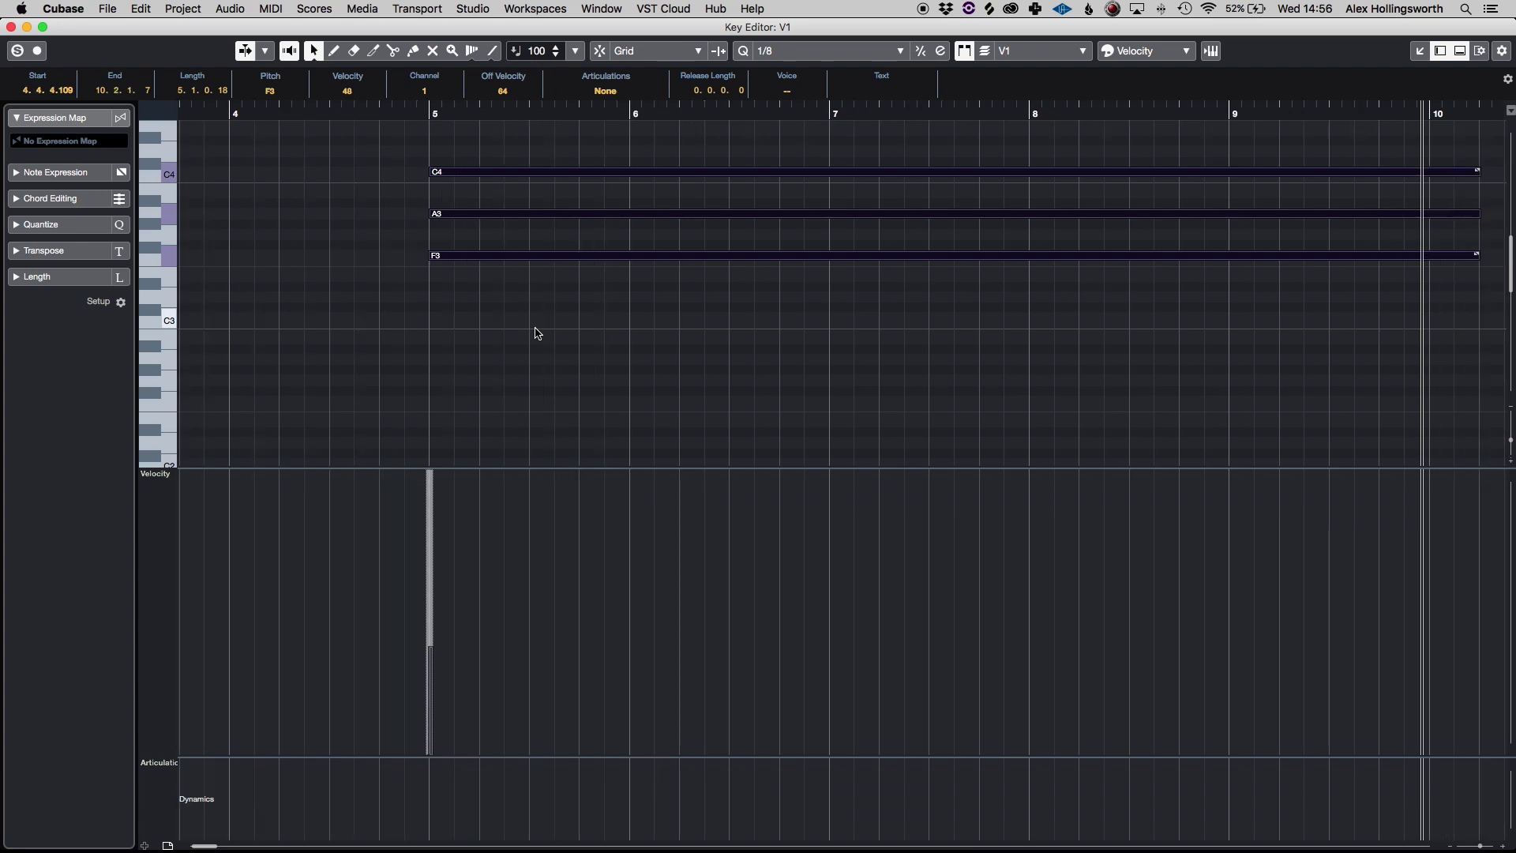
{"action": "key", "text": "ctrl+Right"}
{"action": "key", "text": "ctrl+Right"}
{"action": "key", "text": "ctrl+Left"}
{"action": "key", "text": "ctrl+Left"}
{"action": "key", "text": "ctrl+Left"}
{"action": "key", "text": "ctrl+Left"}
{"action": "key", "text": "ctrl+Left"}
{"action": "key", "text": "ctrl+Right"}
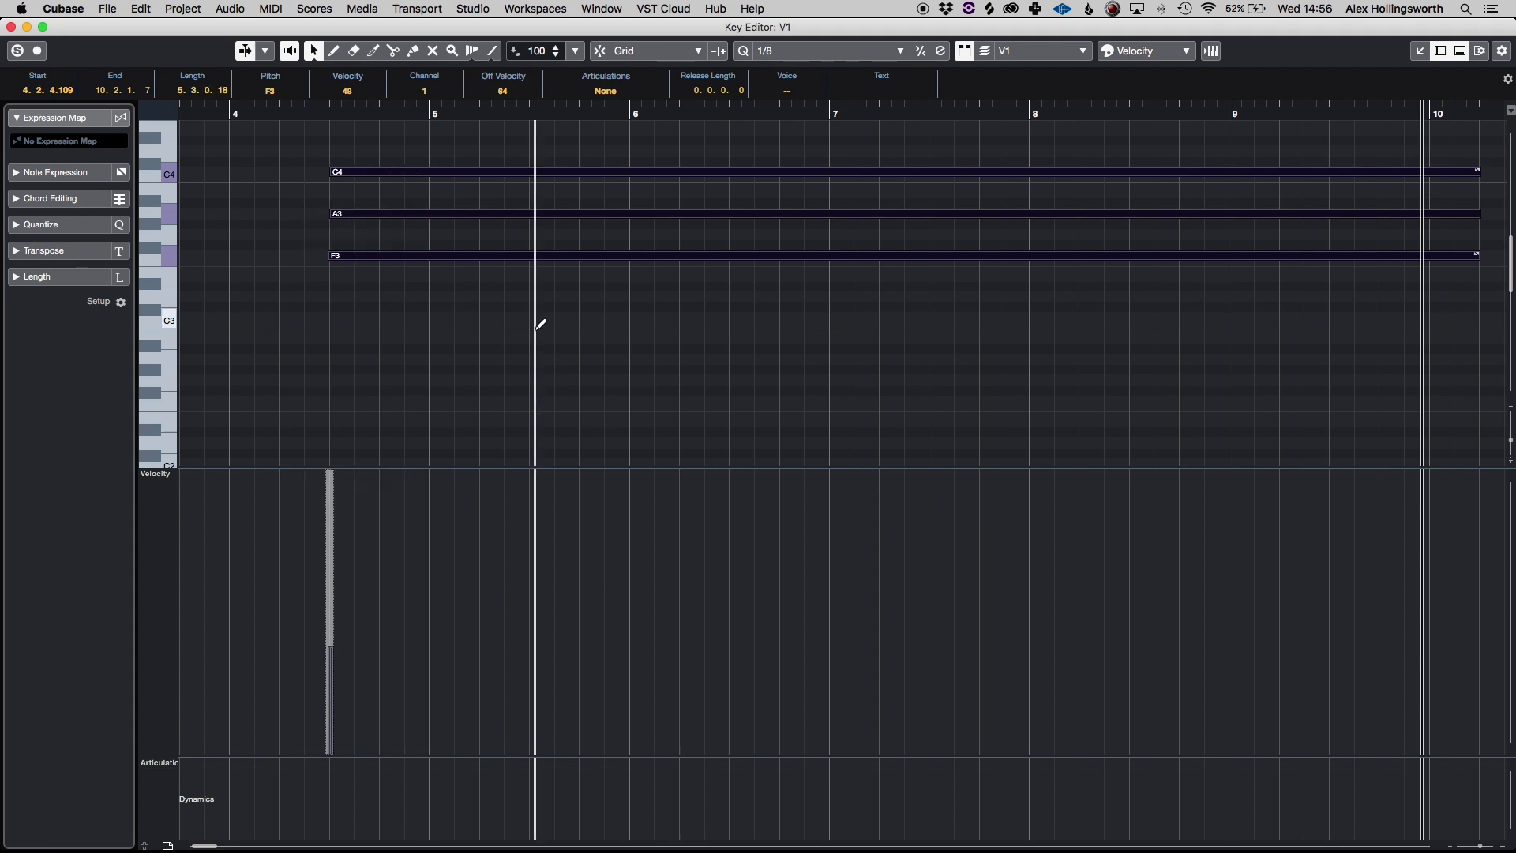
{"action": "key", "text": "ctrl+Right"}
{"action": "key", "text": "ctrl+Right"}
{"action": "key", "text": "ctrl+Right"}
{"action": "key", "text": "ctrl+Right"}
{"action": "key", "text": "ctrl+Right"}
{"action": "key", "text": "ctrl+Right"}
{"action": "key", "text": "ctrl+Left"}
{"action": "key", "text": "ctrl+Left"}
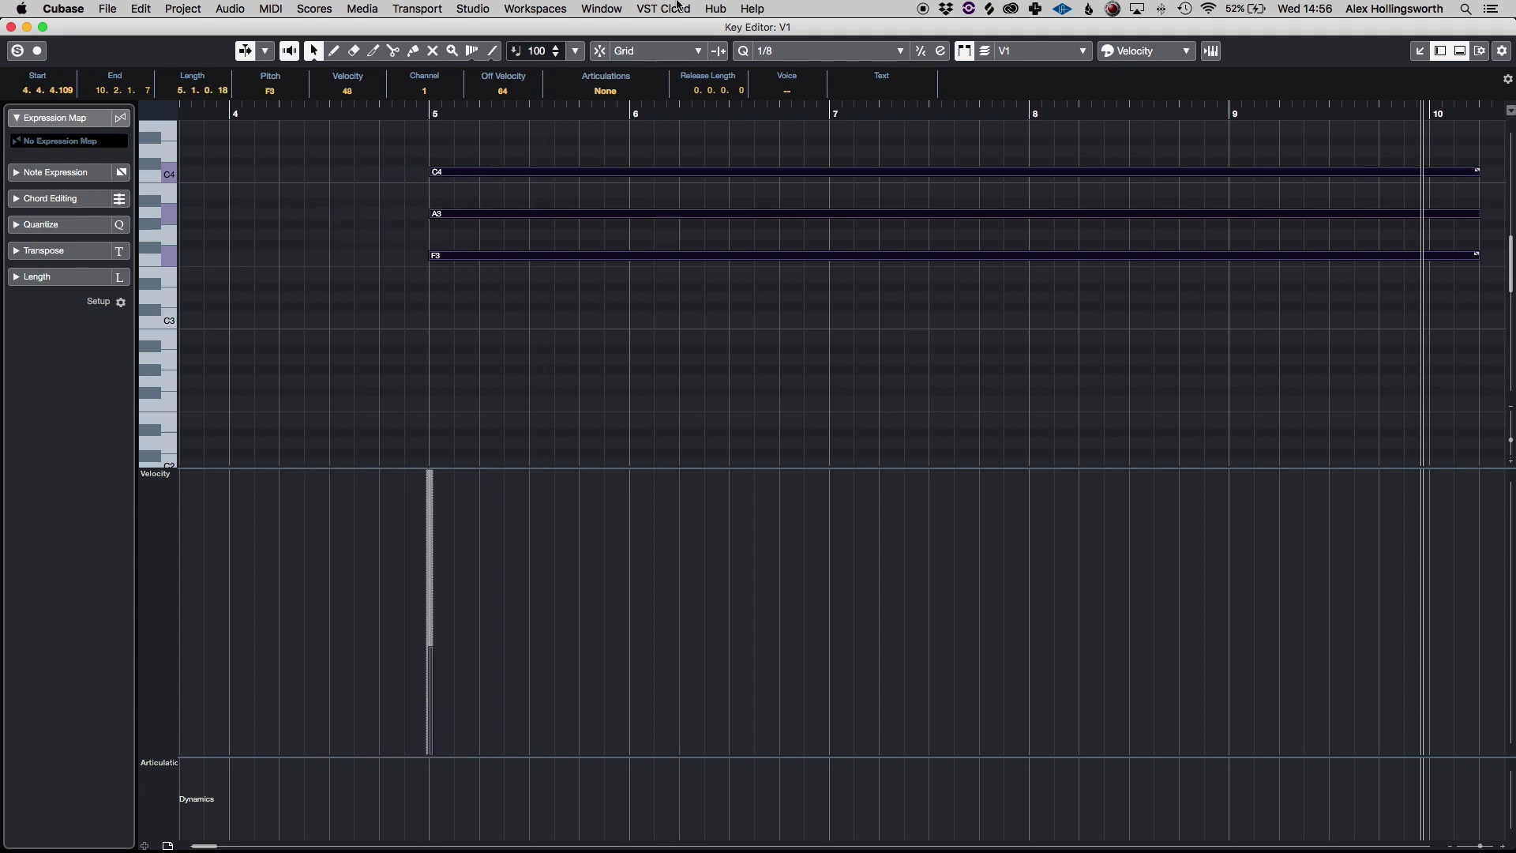
Step: Set Quantize to 1/32 and nudge the chord note starts with Alt+arrow keys
{"action": "left_click", "coordinate": [799, 50]}
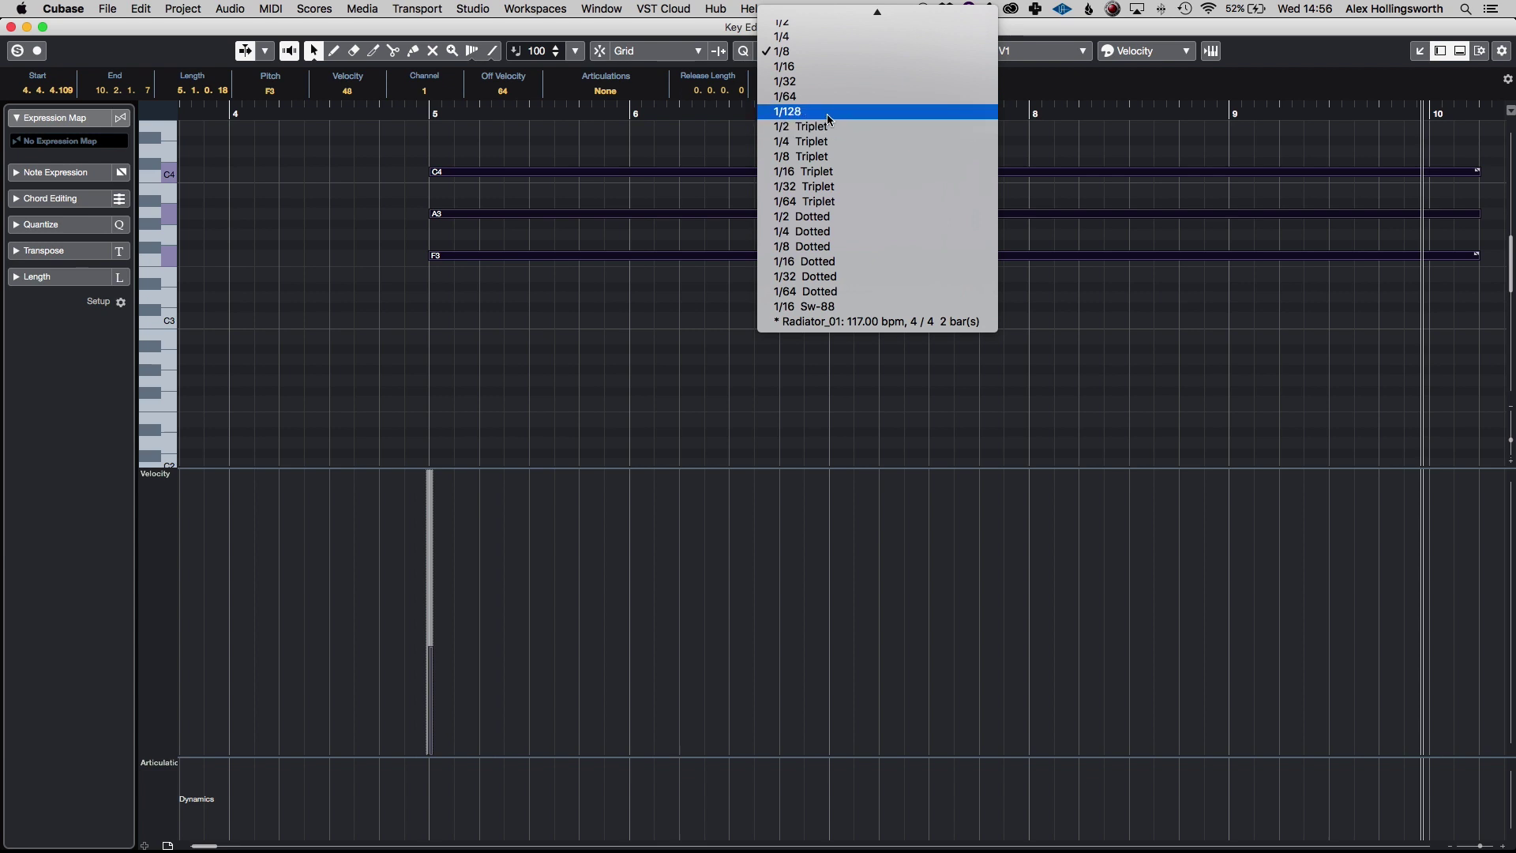
{"action": "left_click", "coordinate": [836, 83]}
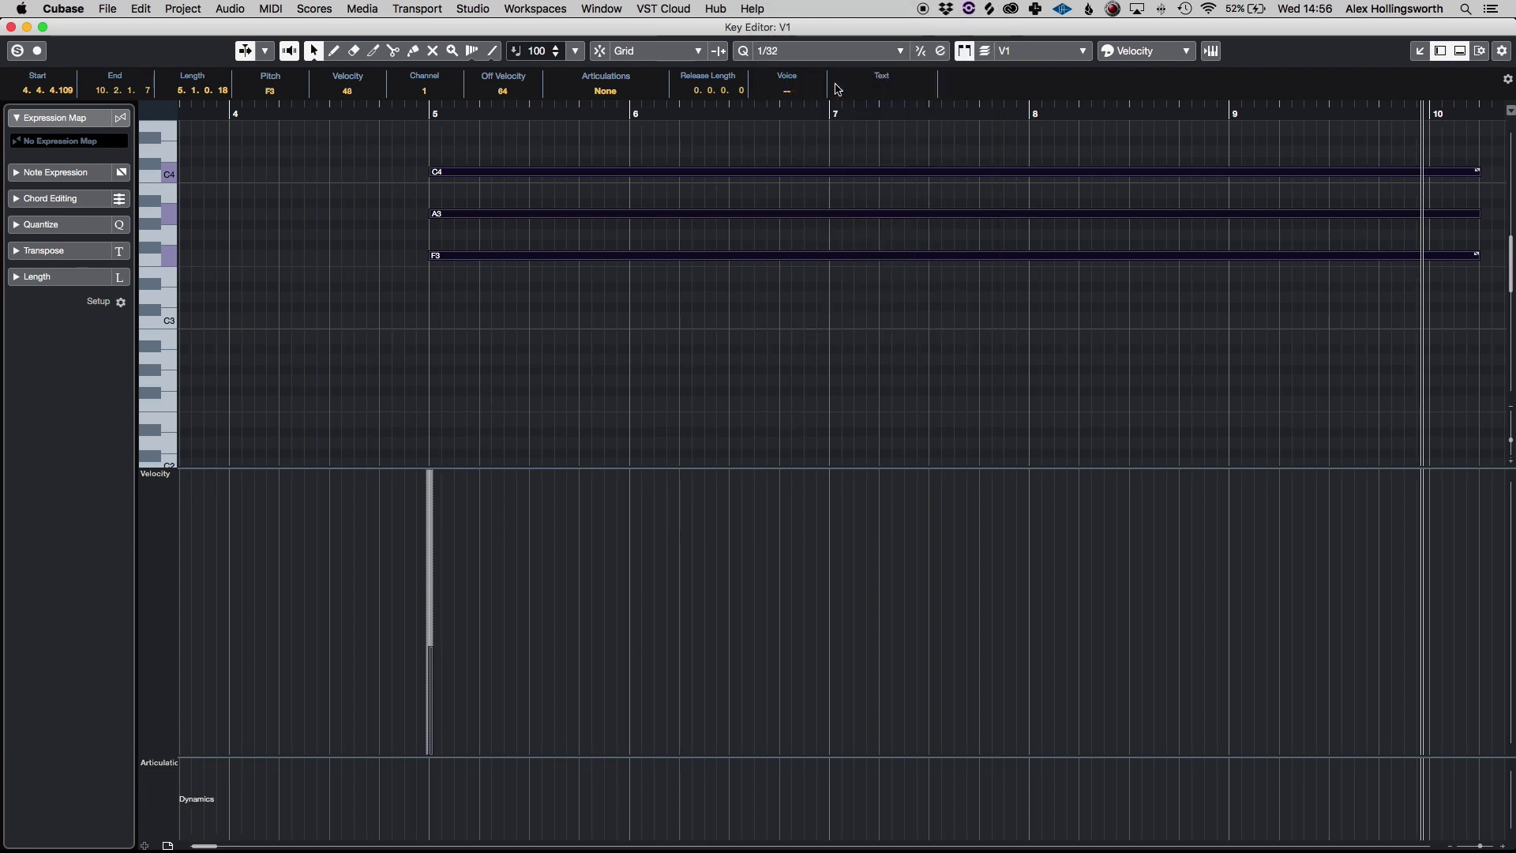
{"action": "key", "text": "alt+Left"}
{"action": "key", "text": "alt+Left"}
{"action": "key", "text": "alt+Left"}
{"action": "key", "text": "alt+Left"}
{"action": "key", "text": "alt+Left"}
{"action": "key", "text": "alt+Left"}
{"action": "key", "text": "alt+Right"}
{"action": "key", "text": "alt+Right"}
{"action": "key", "text": "alt+Right"}
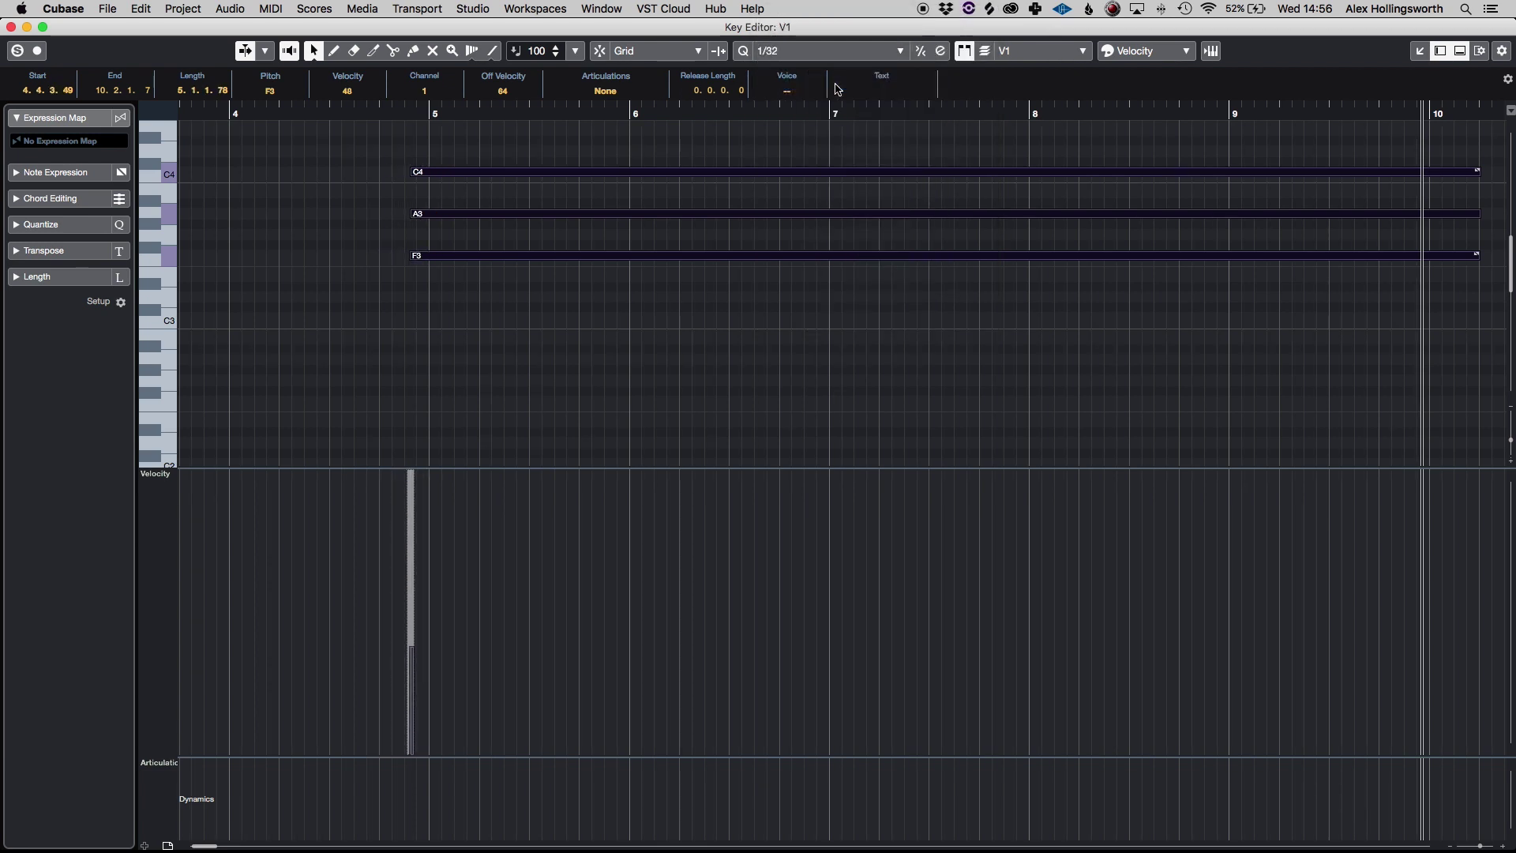
{"action": "key", "text": "alt+Right"}
{"action": "key", "text": "alt+Right"}
{"action": "key", "text": "alt+Right"}
{"action": "key", "text": "alt+Right"}
{"action": "key", "text": "alt+Right"}
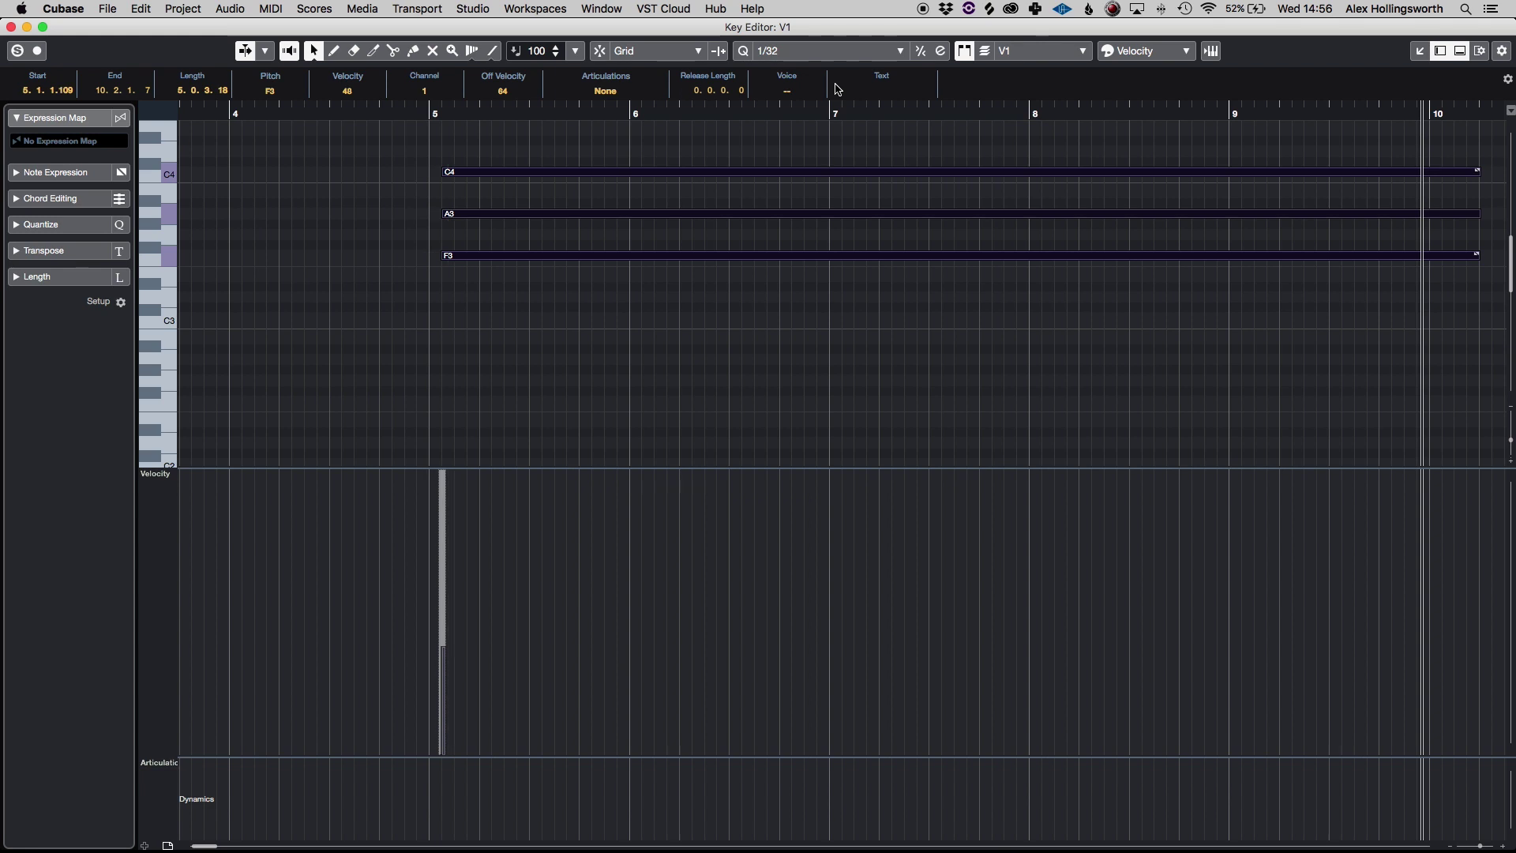
{"action": "key", "text": "alt+Right"}
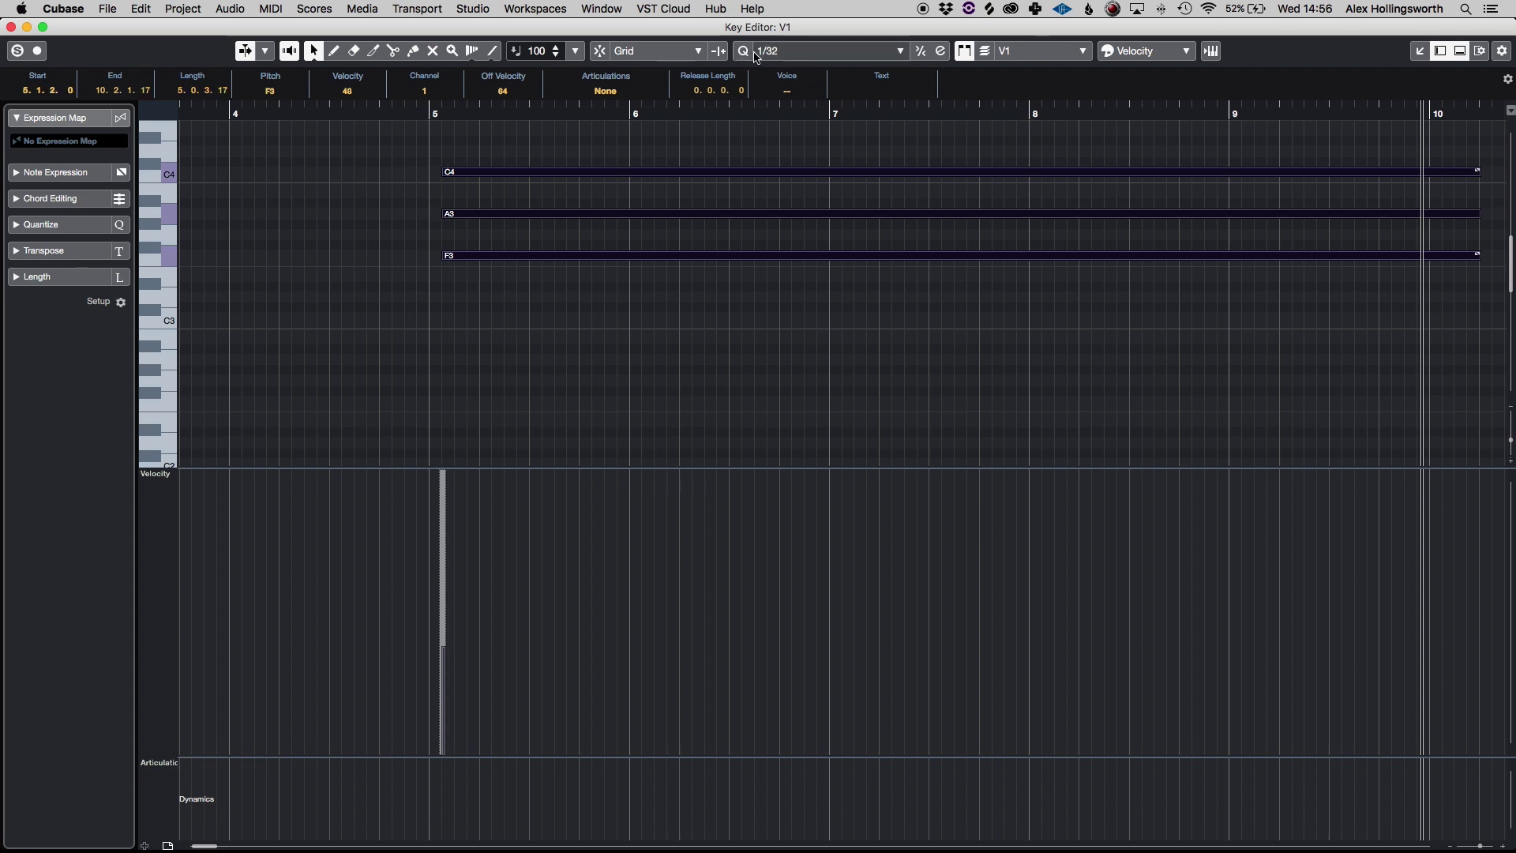
Step: Set Quantize to 1/1 and snap the chord note starts to the bar 5 downbeat
{"action": "left_click", "coordinate": [805, 51]}
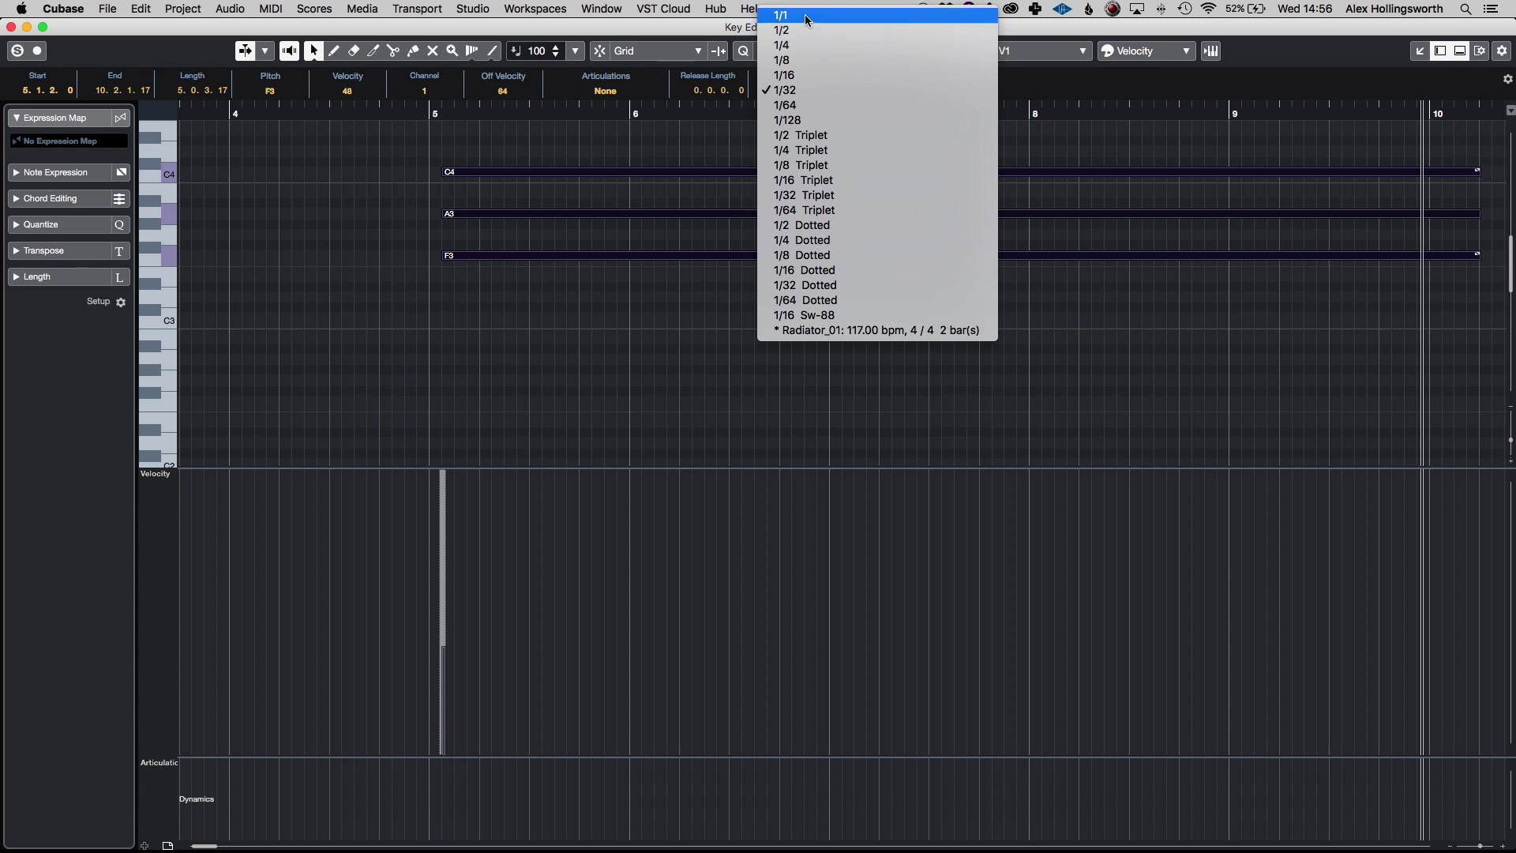
{"action": "left_click", "coordinate": [804, 15]}
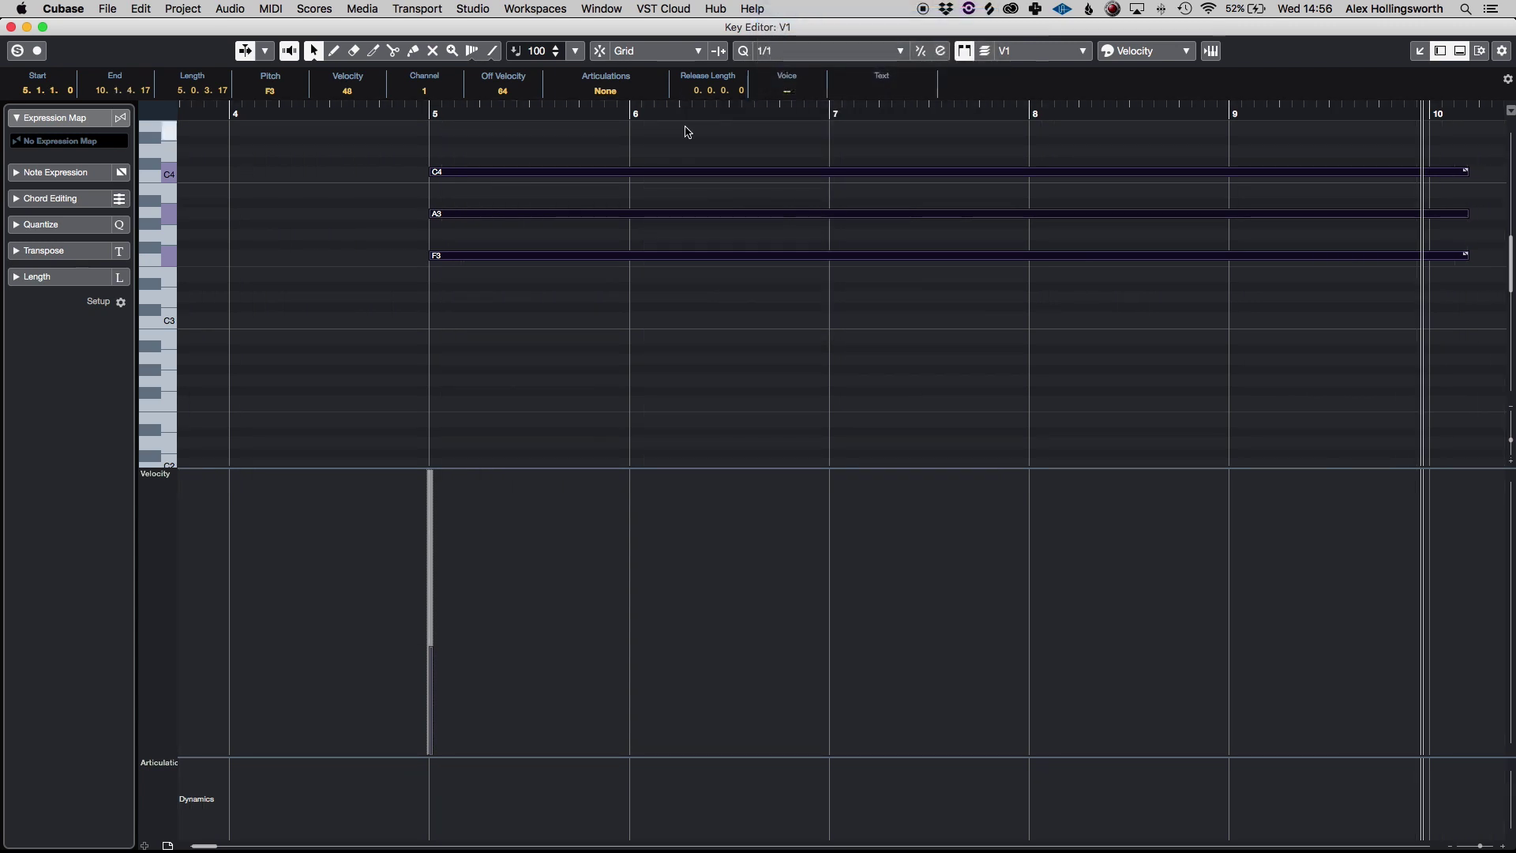
{"action": "key", "text": "q"}
{"action": "left_click", "coordinate": [561, 320]}
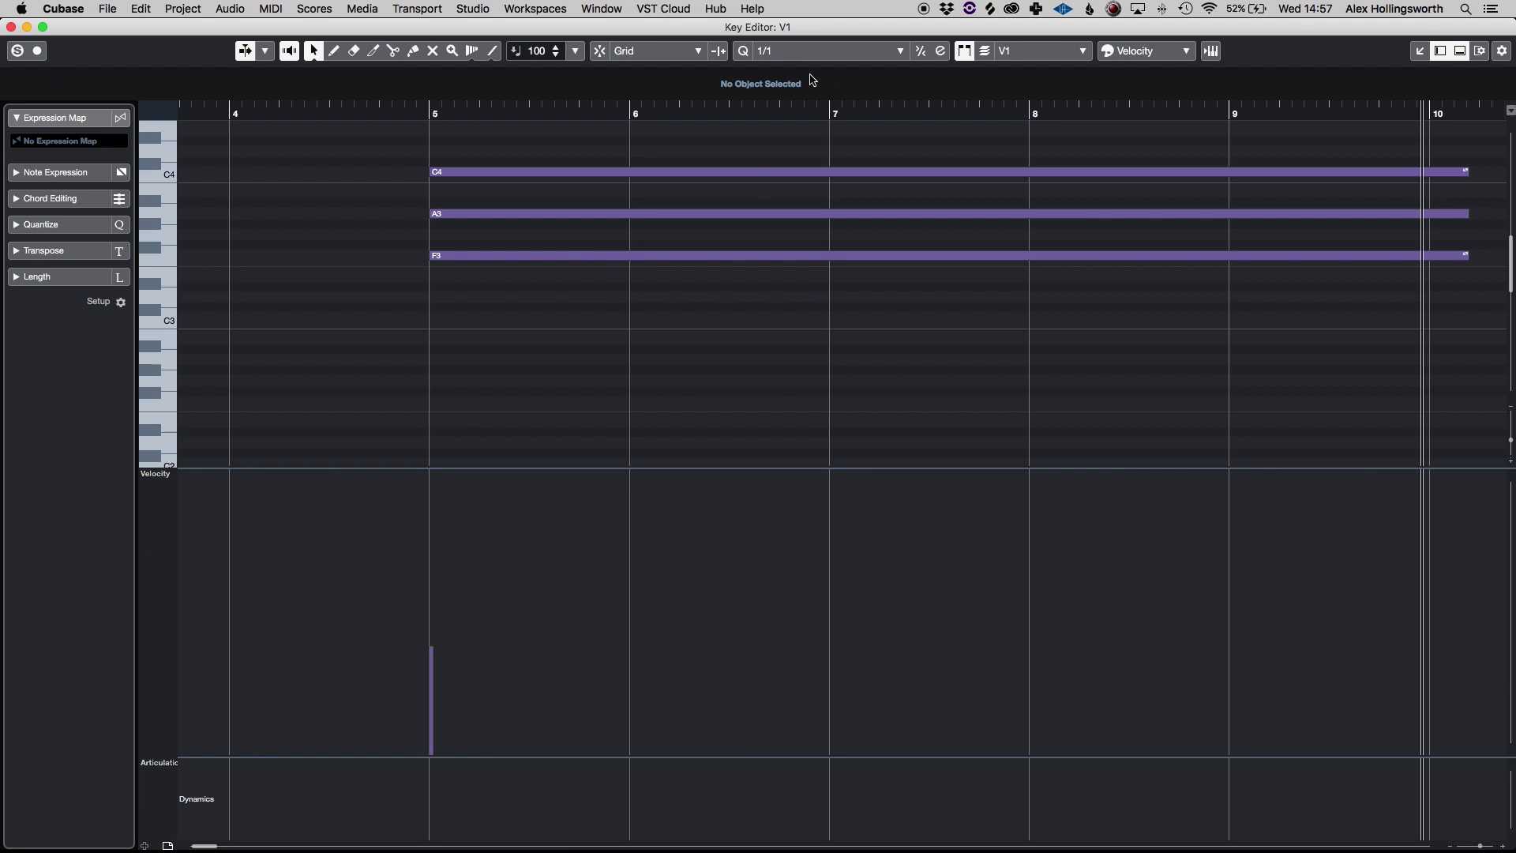
Step: Set Quantize to 1/8 and select all three chord notes
{"action": "left_click", "coordinate": [821, 50]}
{"action": "left_click", "coordinate": [829, 102]}
{"action": "left_click_drag", "start_coordinate": [484, 150], "coordinate": [852, 667]}
{"action": "scroll", "coordinate": [650, 260], "scroll_direction": "up", "scroll_amount": 3}
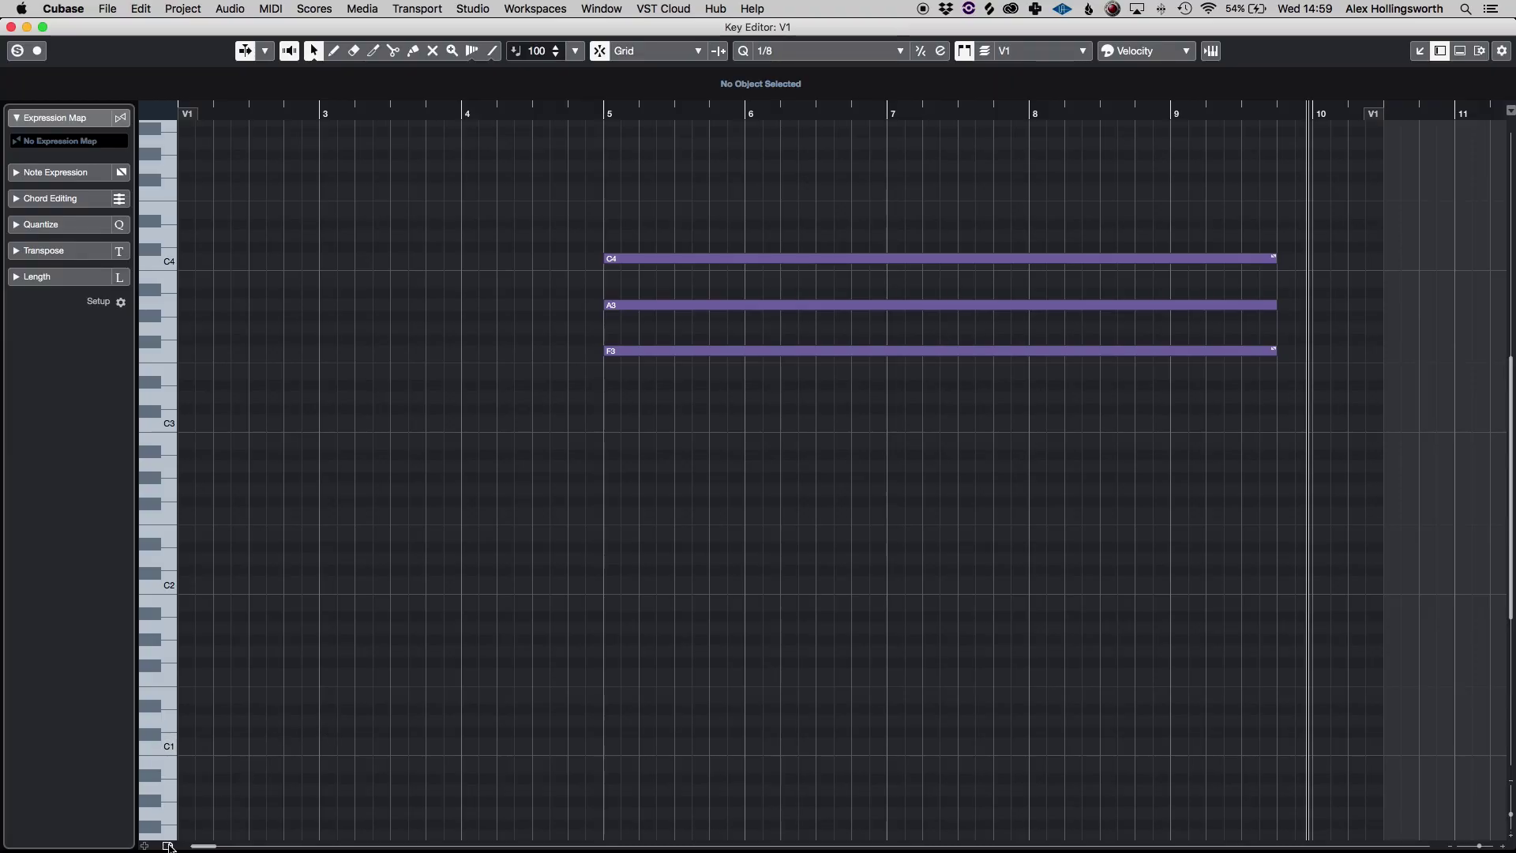
Step: Show the controller lanes and drag the divider down for a taller note area
{"action": "left_click", "coordinate": [169, 845]}
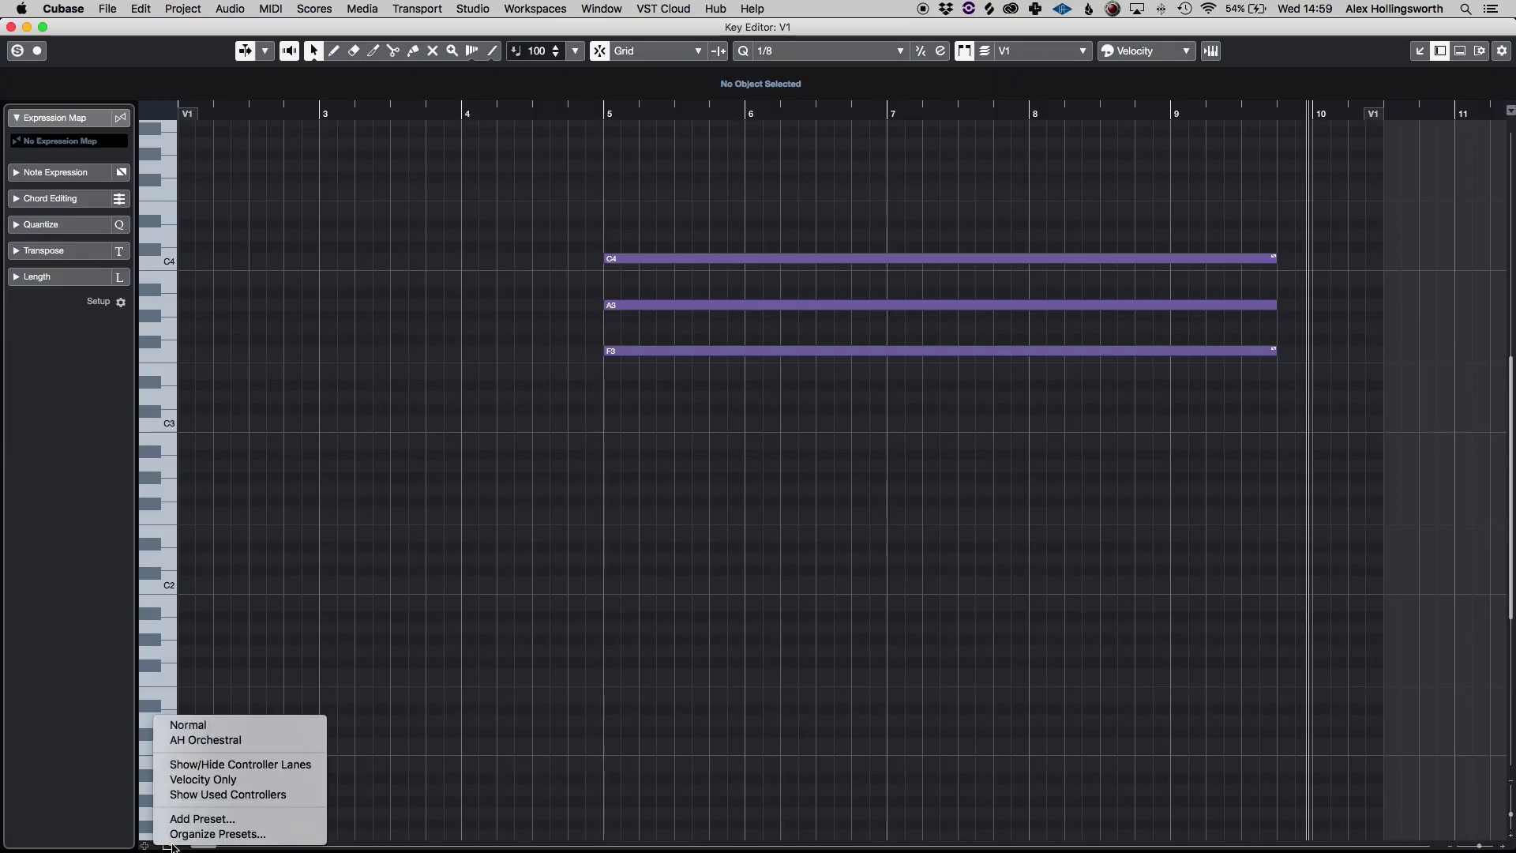
{"action": "left_click", "coordinate": [225, 765]}
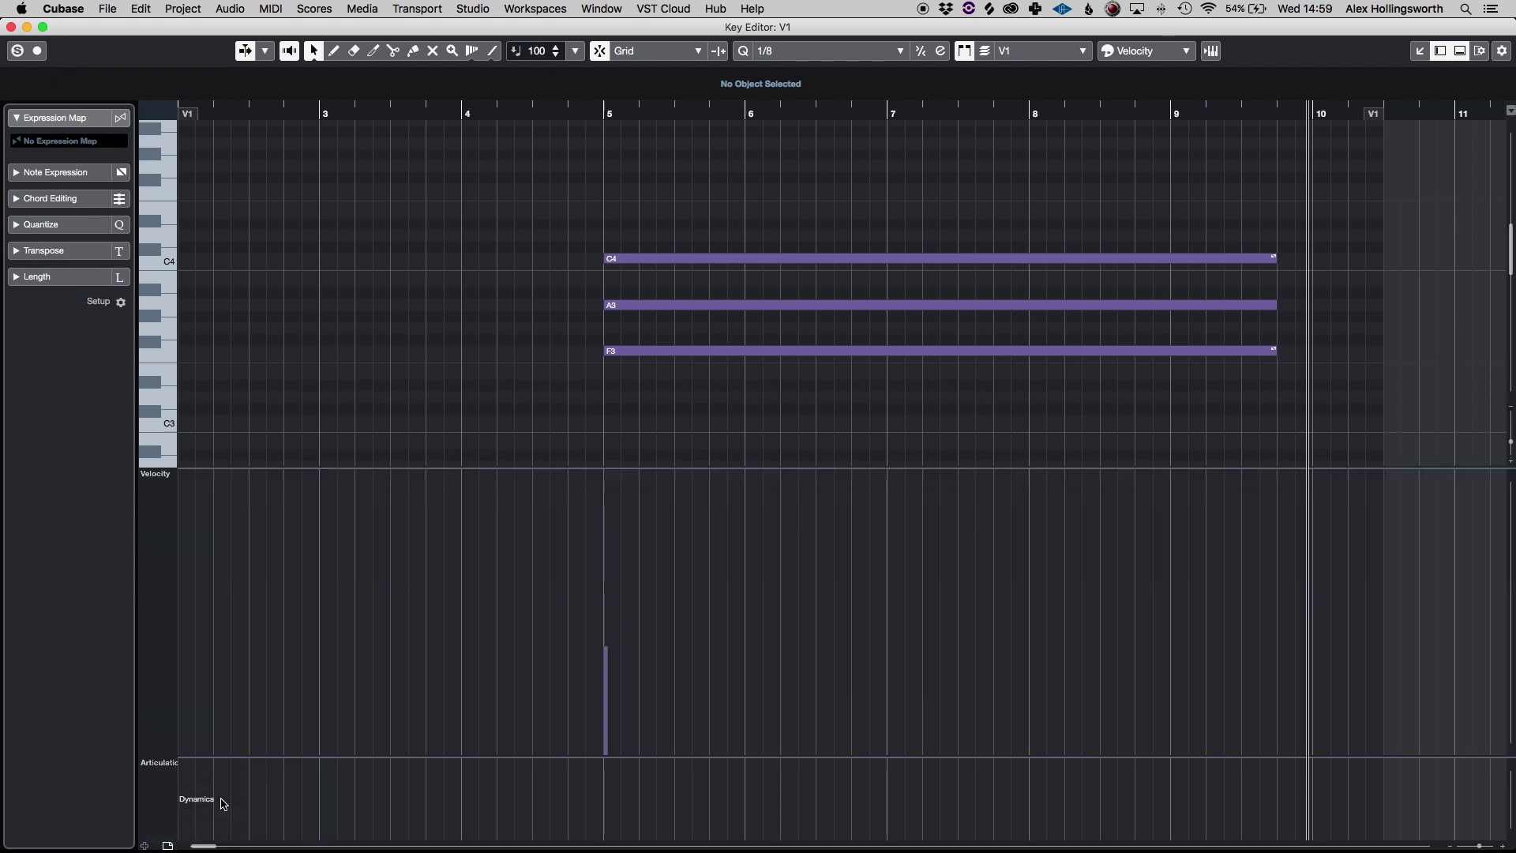
{"action": "left_click_drag", "start_coordinate": [238, 468], "coordinate": [230, 611]}
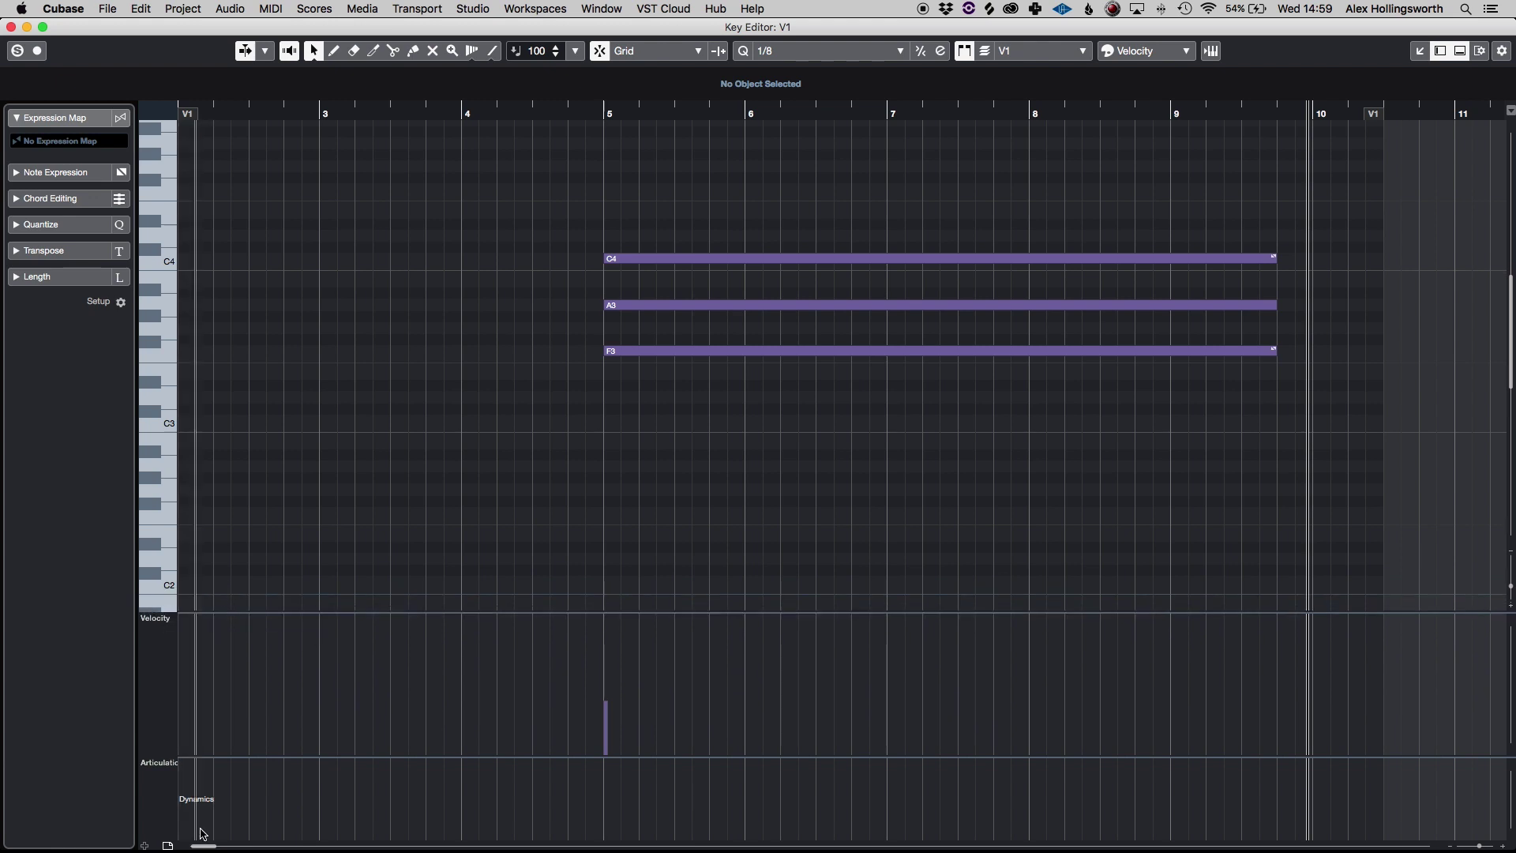
Step: Load the AH Orchestral lane set and draw a CC1 curve from bar 5 to about bar 10
{"action": "left_click", "coordinate": [168, 846]}
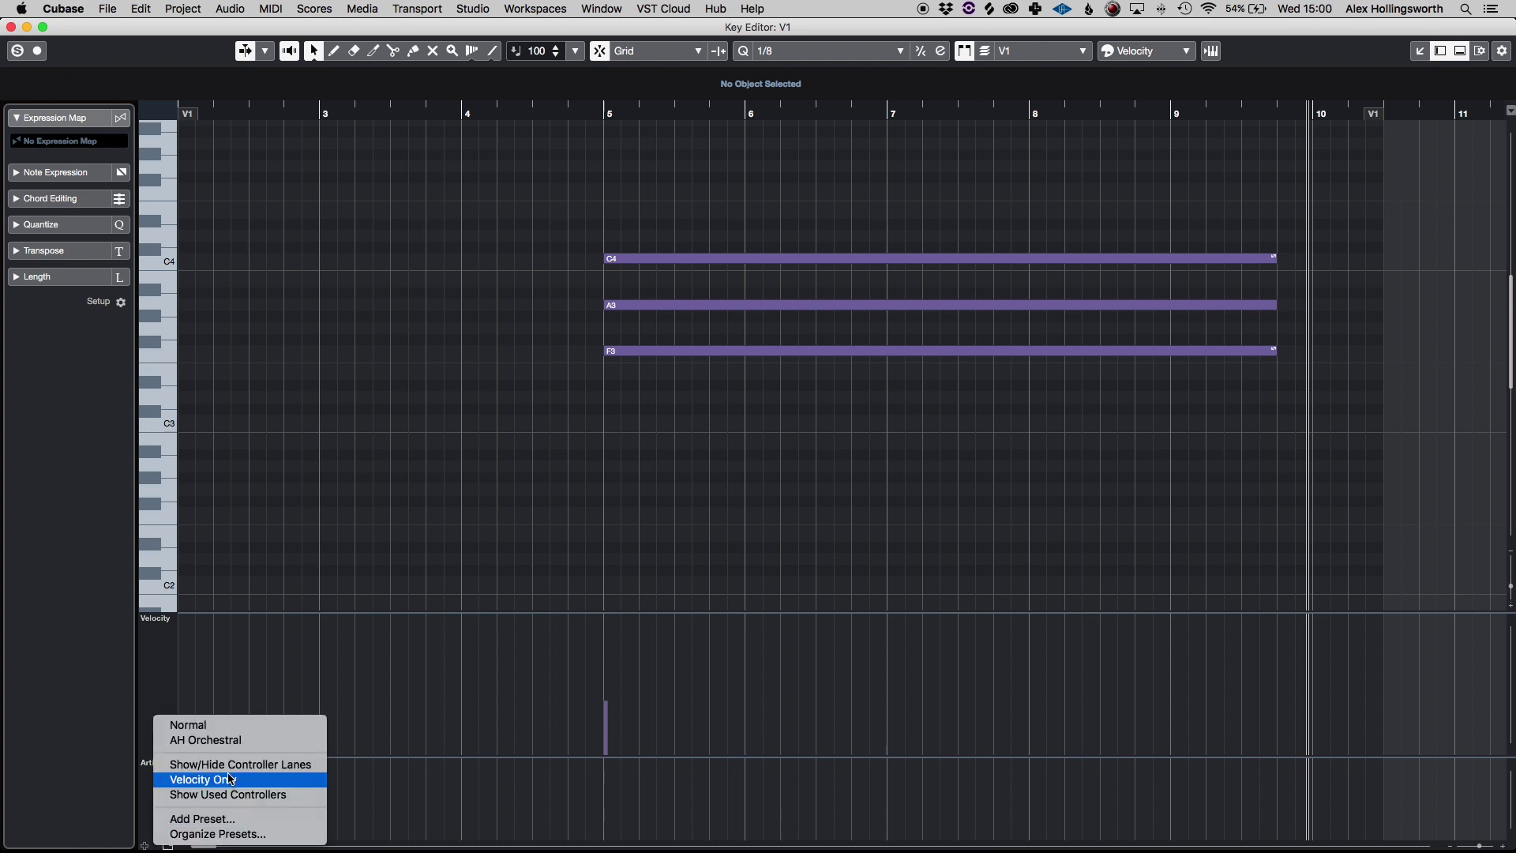
{"action": "left_click", "coordinate": [212, 740]}
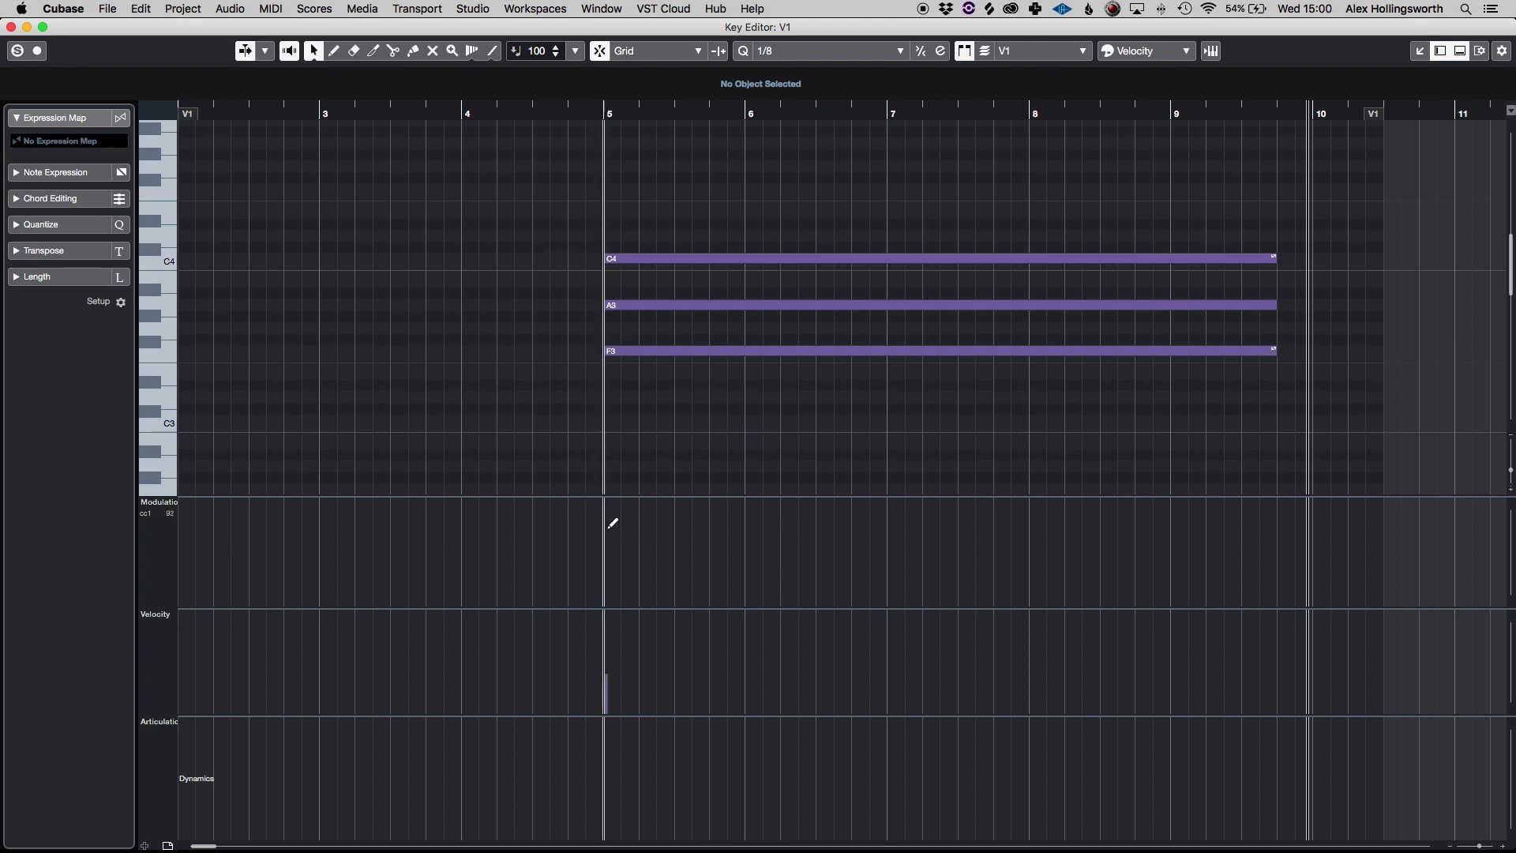
{"action": "mouse_move", "coordinate": [613, 521]}
{"action": "left_mouse_down"}
{"action": "mouse_move", "coordinate": [661, 552]}
{"action": "mouse_move", "coordinate": [770, 552]}
{"action": "left_mouse_up"}
{"action": "key", "text": "super+z"}
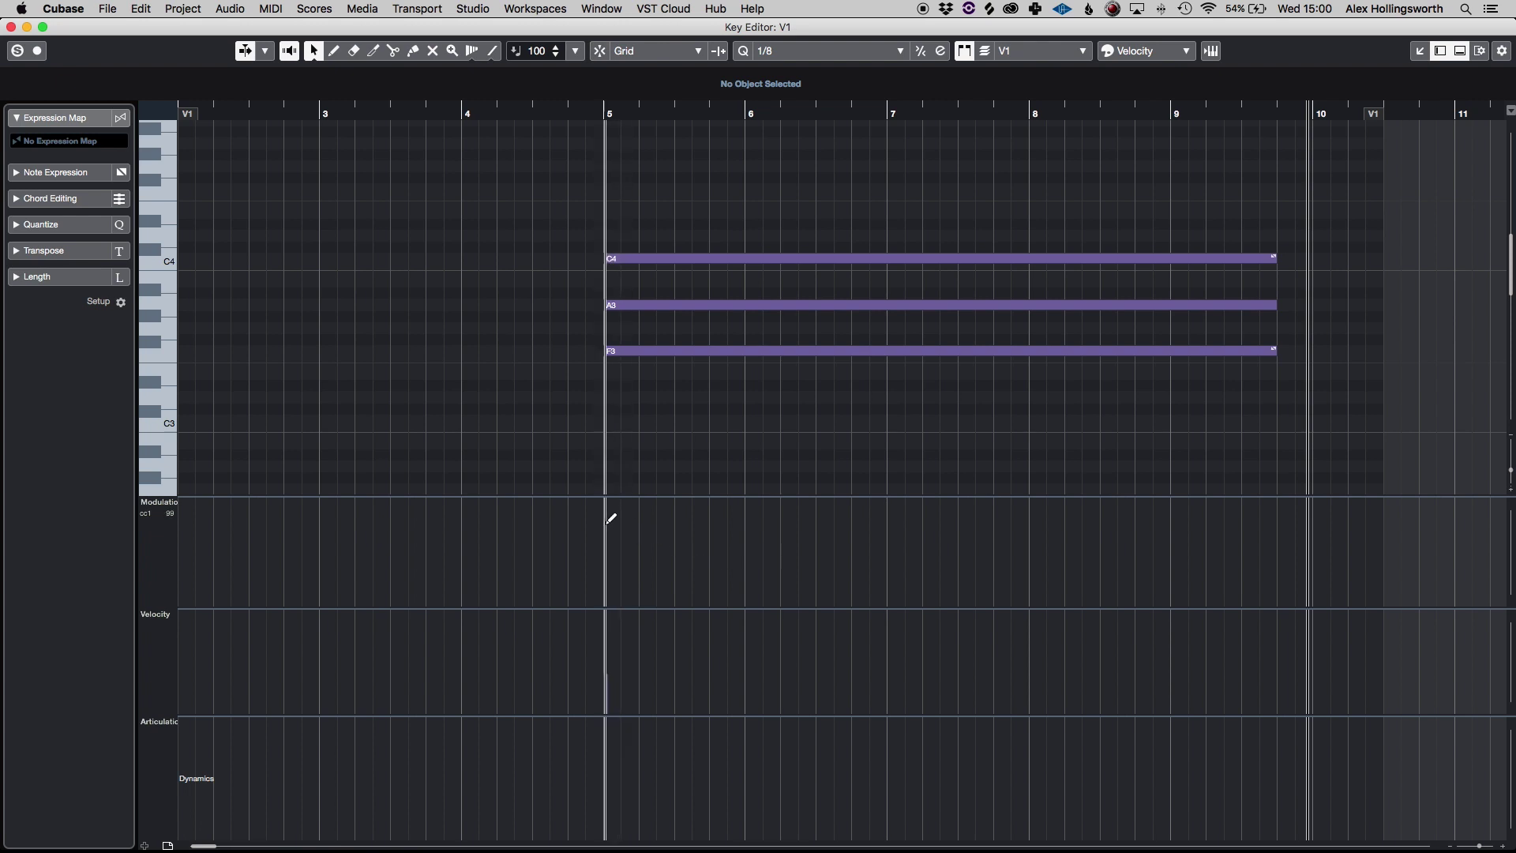
{"action": "mouse_move", "coordinate": [607, 521]}
{"action": "left_mouse_down"}
{"action": "mouse_move", "coordinate": [812, 579]}
{"action": "mouse_move", "coordinate": [1037, 543]}
{"action": "mouse_move", "coordinate": [1175, 570]}
{"action": "mouse_move", "coordinate": [1237, 538]}
{"action": "mouse_move", "coordinate": [1299, 554]}
{"action": "left_mouse_up"}
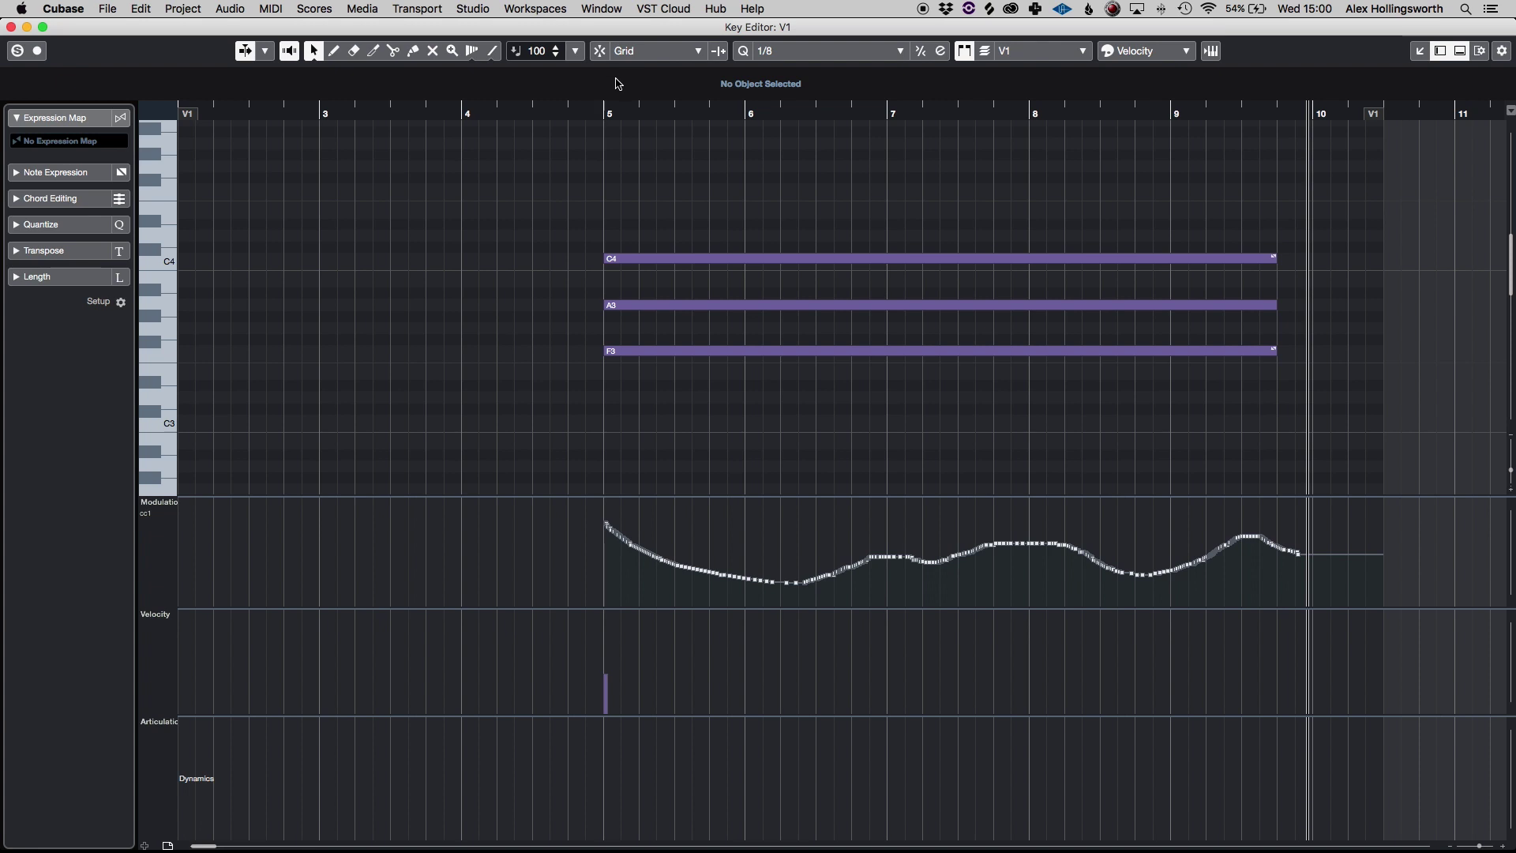
Step: Play the chord, then flatten, tilt down and raise the whole modulation curve
{"action": "key", "text": "space"}
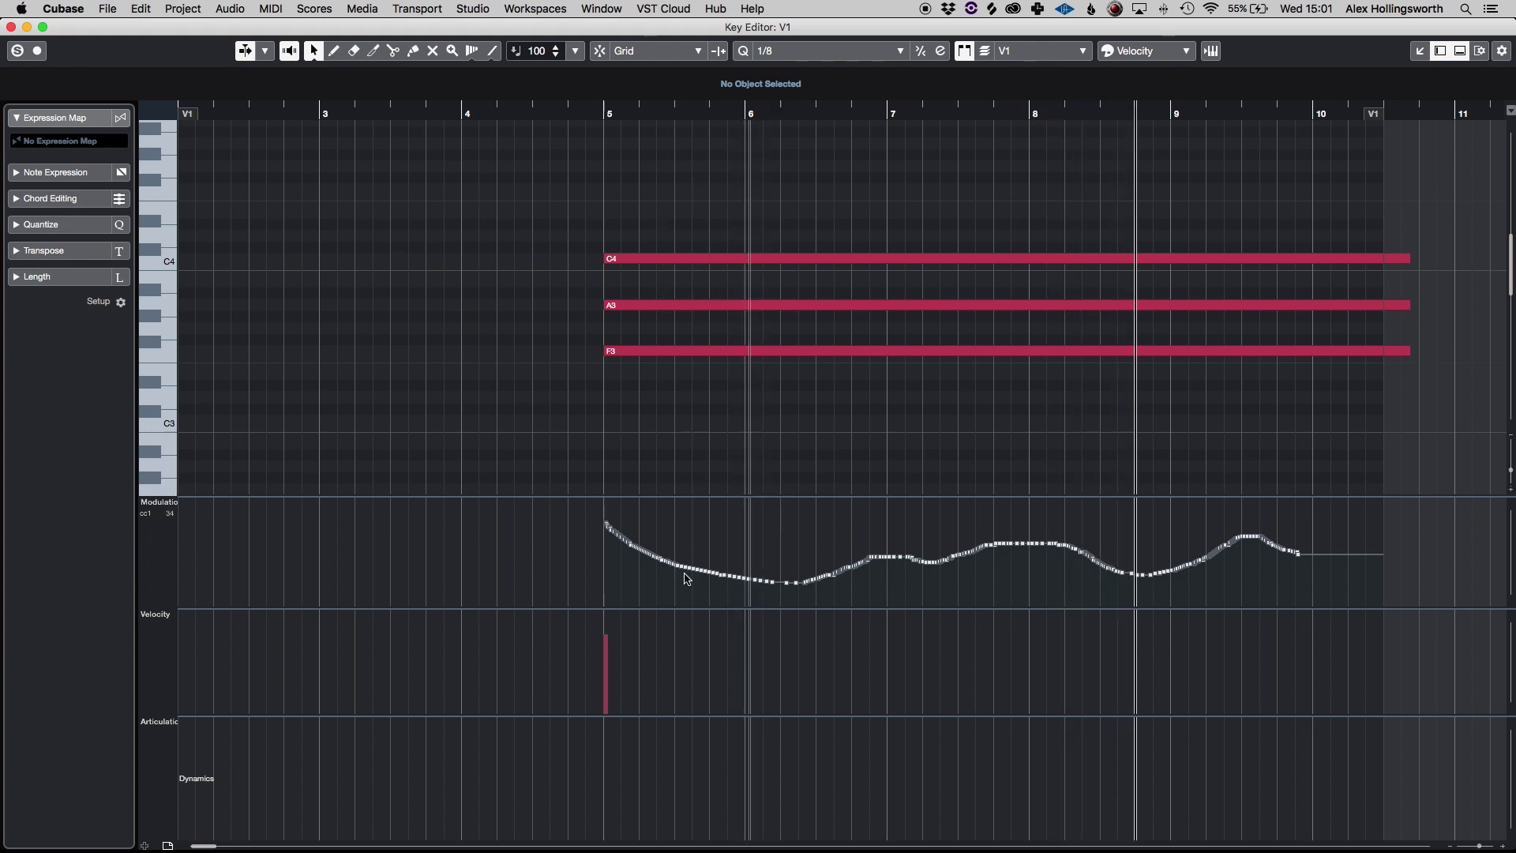
{"action": "left_click_drag", "start_coordinate": [580, 509], "coordinate": [1360, 607]}
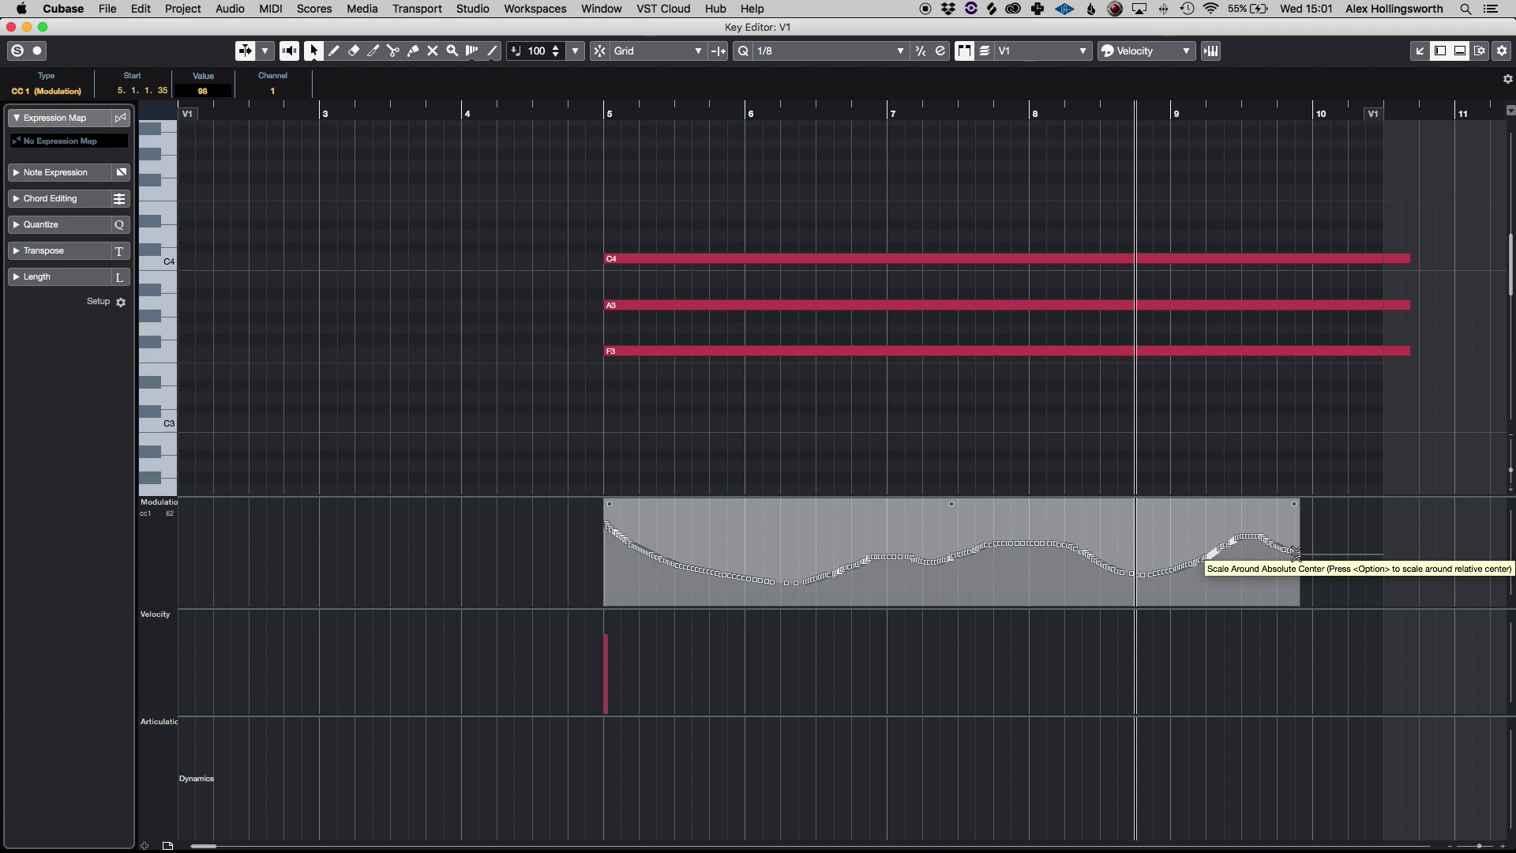
{"action": "left_click_drag", "start_coordinate": [1295, 553], "coordinate": [1269, 806]}
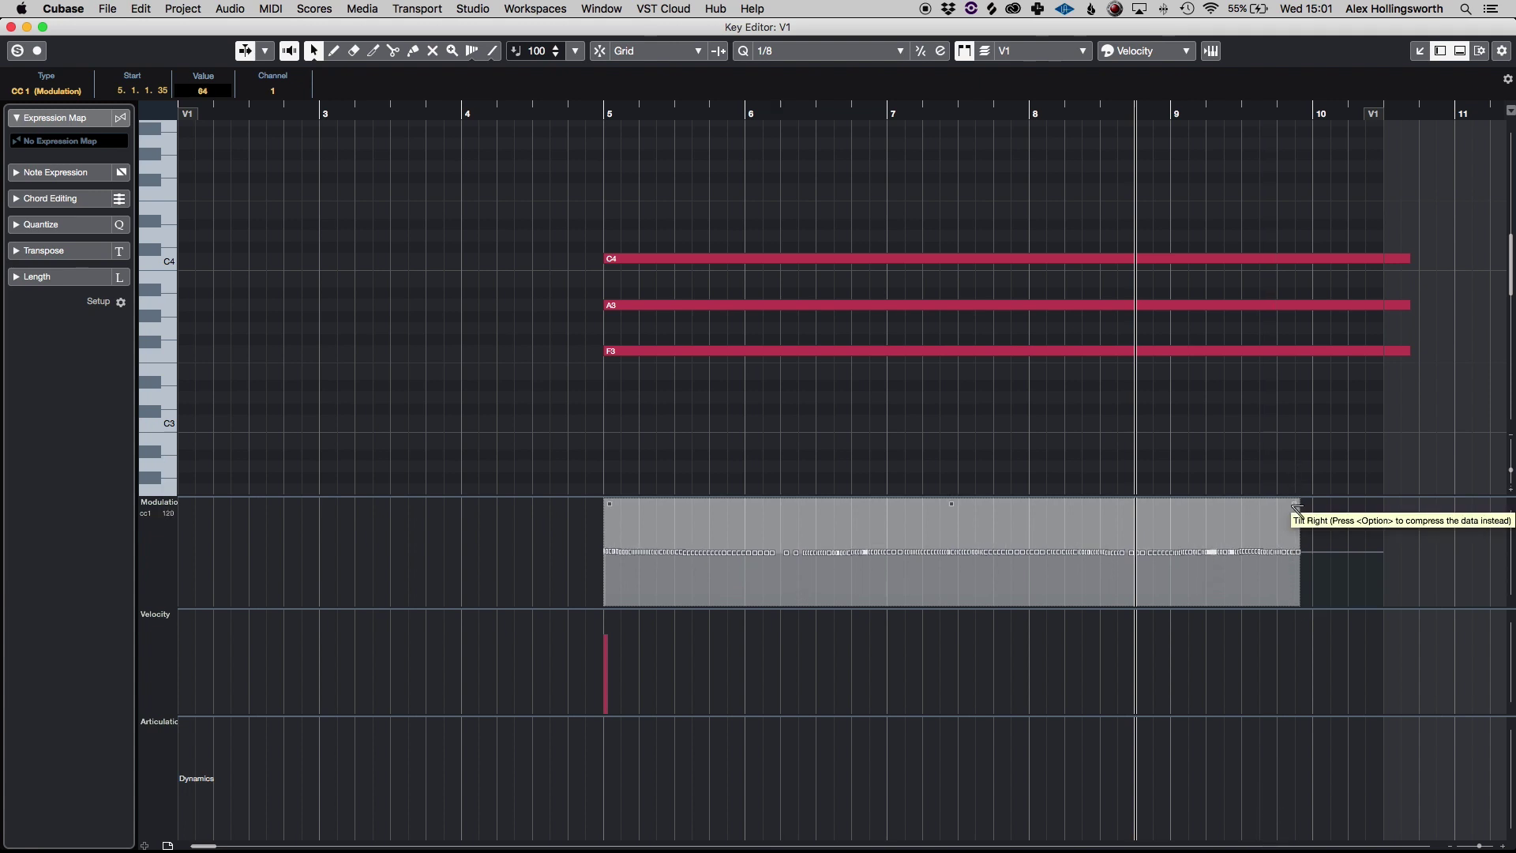
{"action": "left_click_drag", "start_coordinate": [1298, 508], "coordinate": [1280, 569]}
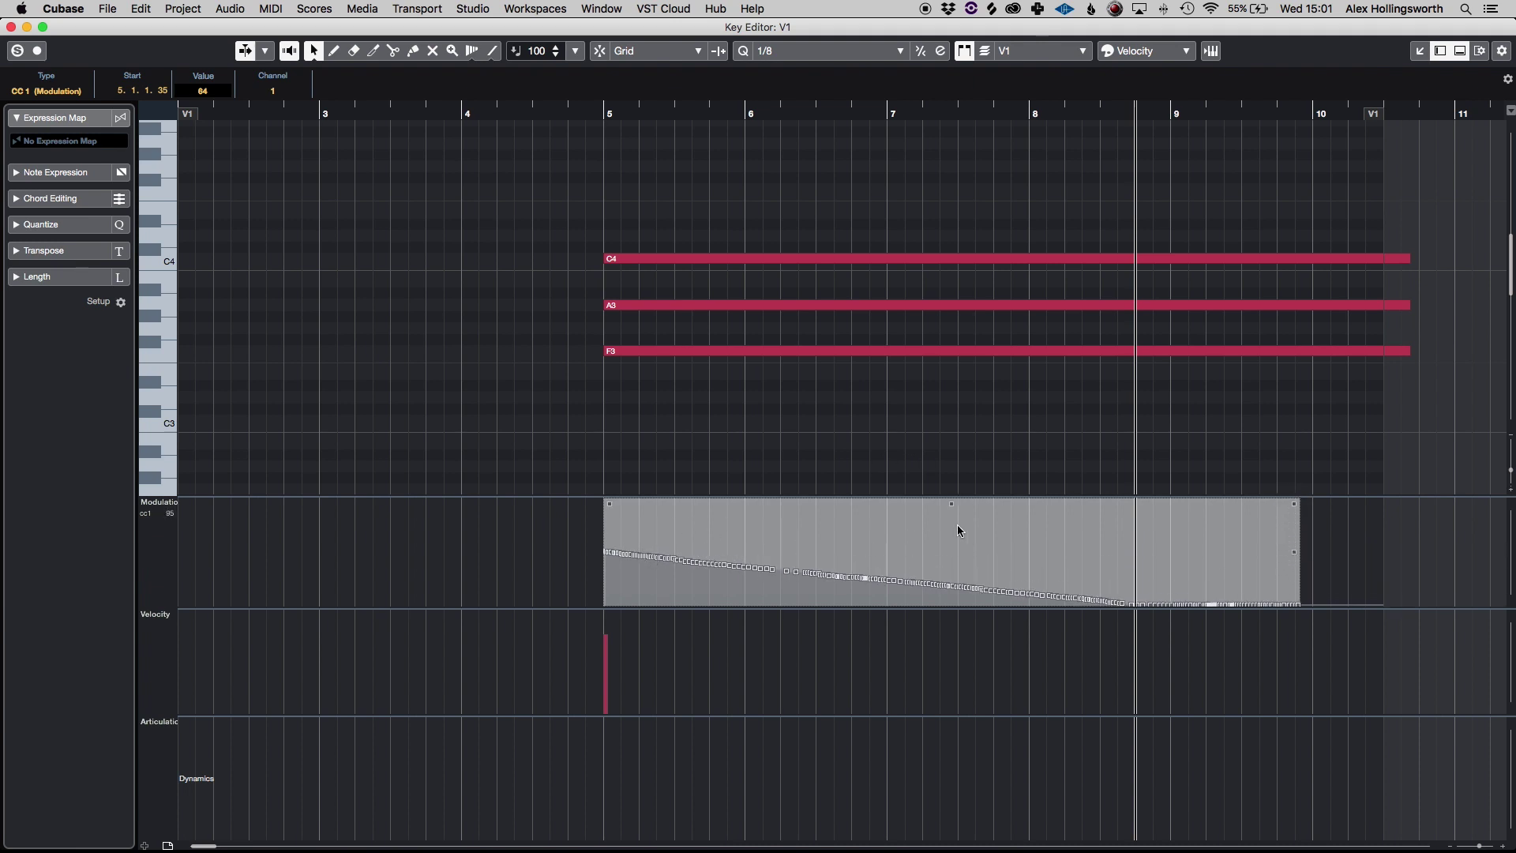
{"action": "left_click_drag", "start_coordinate": [951, 503], "coordinate": [952, 465]}
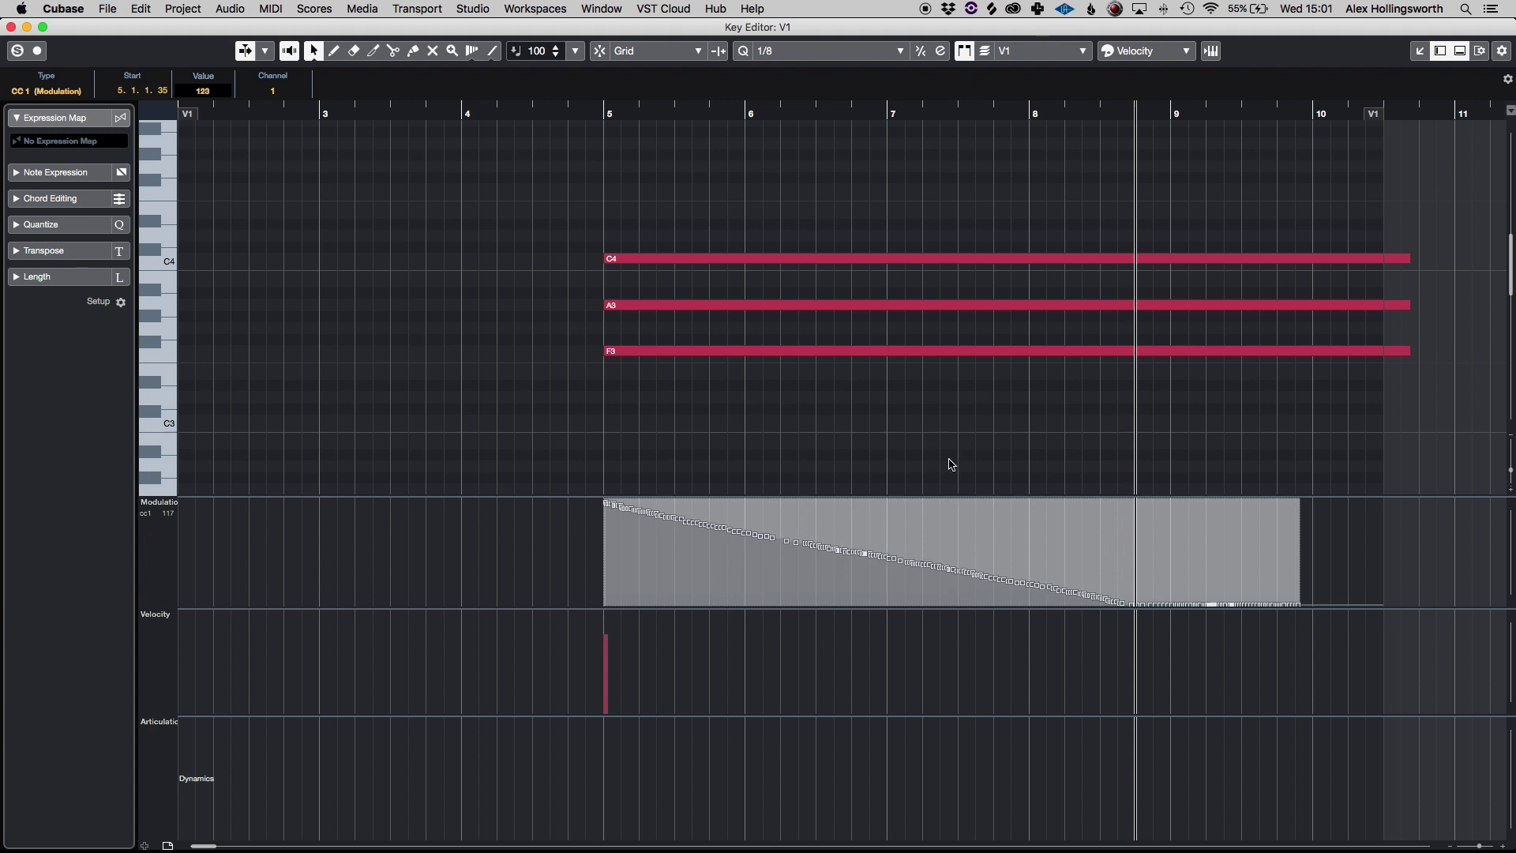
{"action": "left_click", "coordinate": [827, 492]}
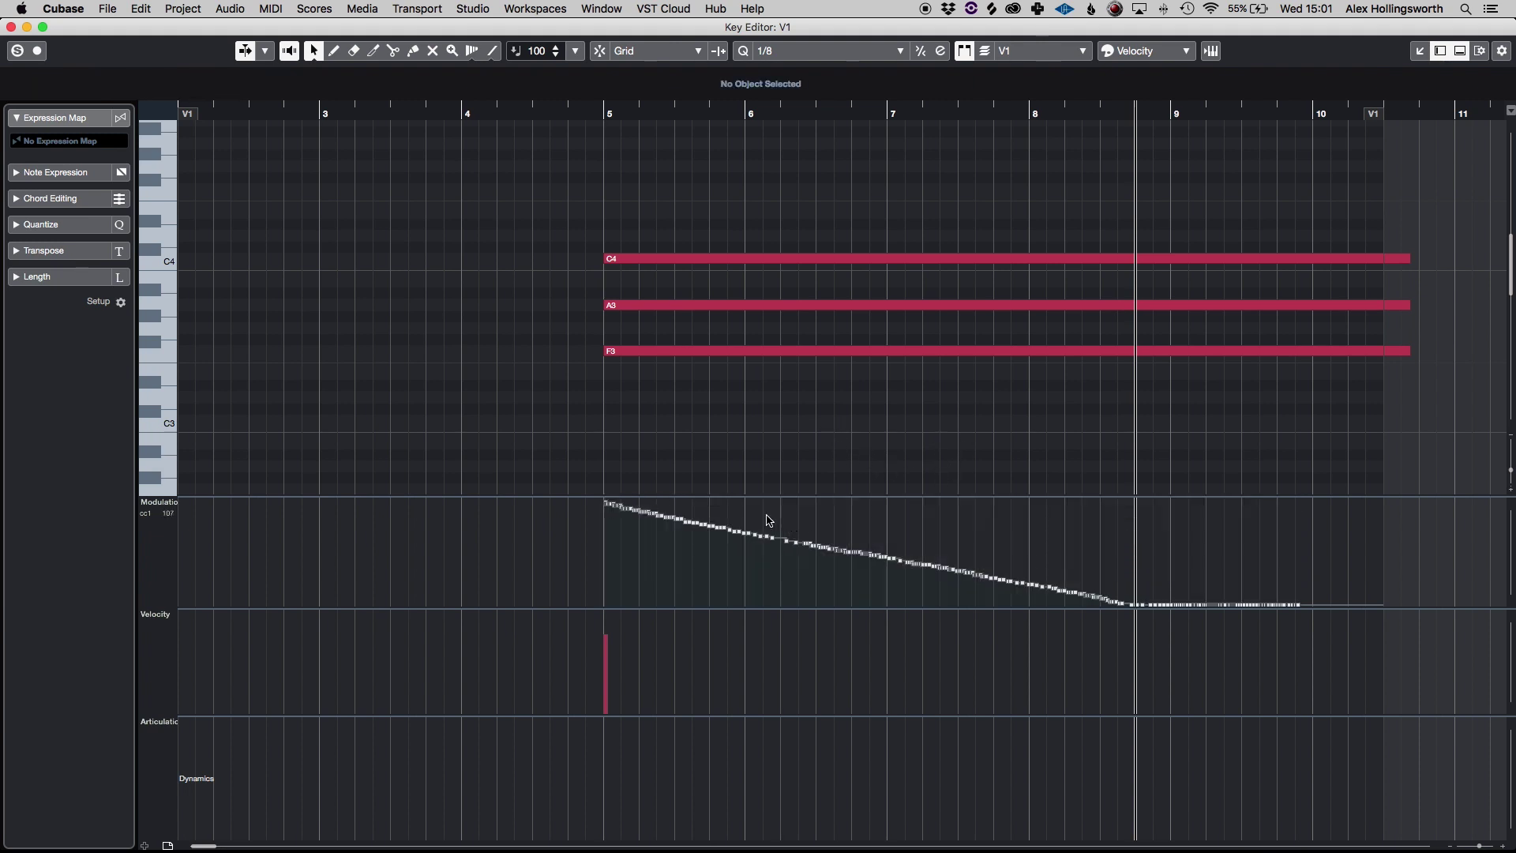
Step: Raise part of the ramp to maximum, copy it along, and flatten the copied section
{"action": "left_click_drag", "start_coordinate": [770, 521], "coordinate": [941, 604]}
{"action": "left_click_drag", "start_coordinate": [857, 515], "coordinate": [839, 368]}
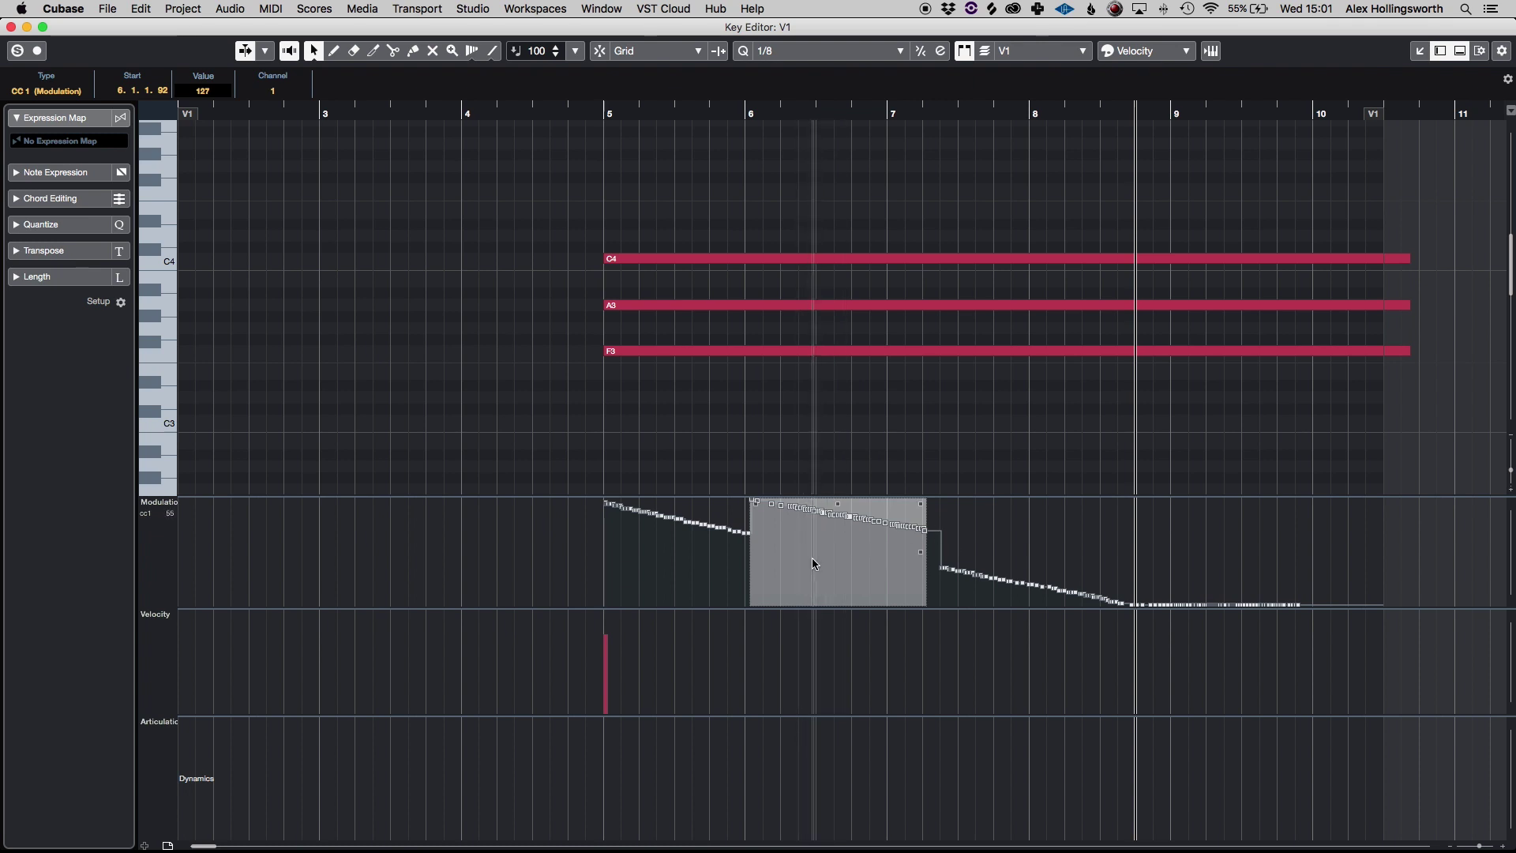
{"action": "left_click_drag", "start_coordinate": [813, 562], "coordinate": [621, 566]}
{"action": "left_click_drag", "start_coordinate": [718, 555], "coordinate": [708, 850]}
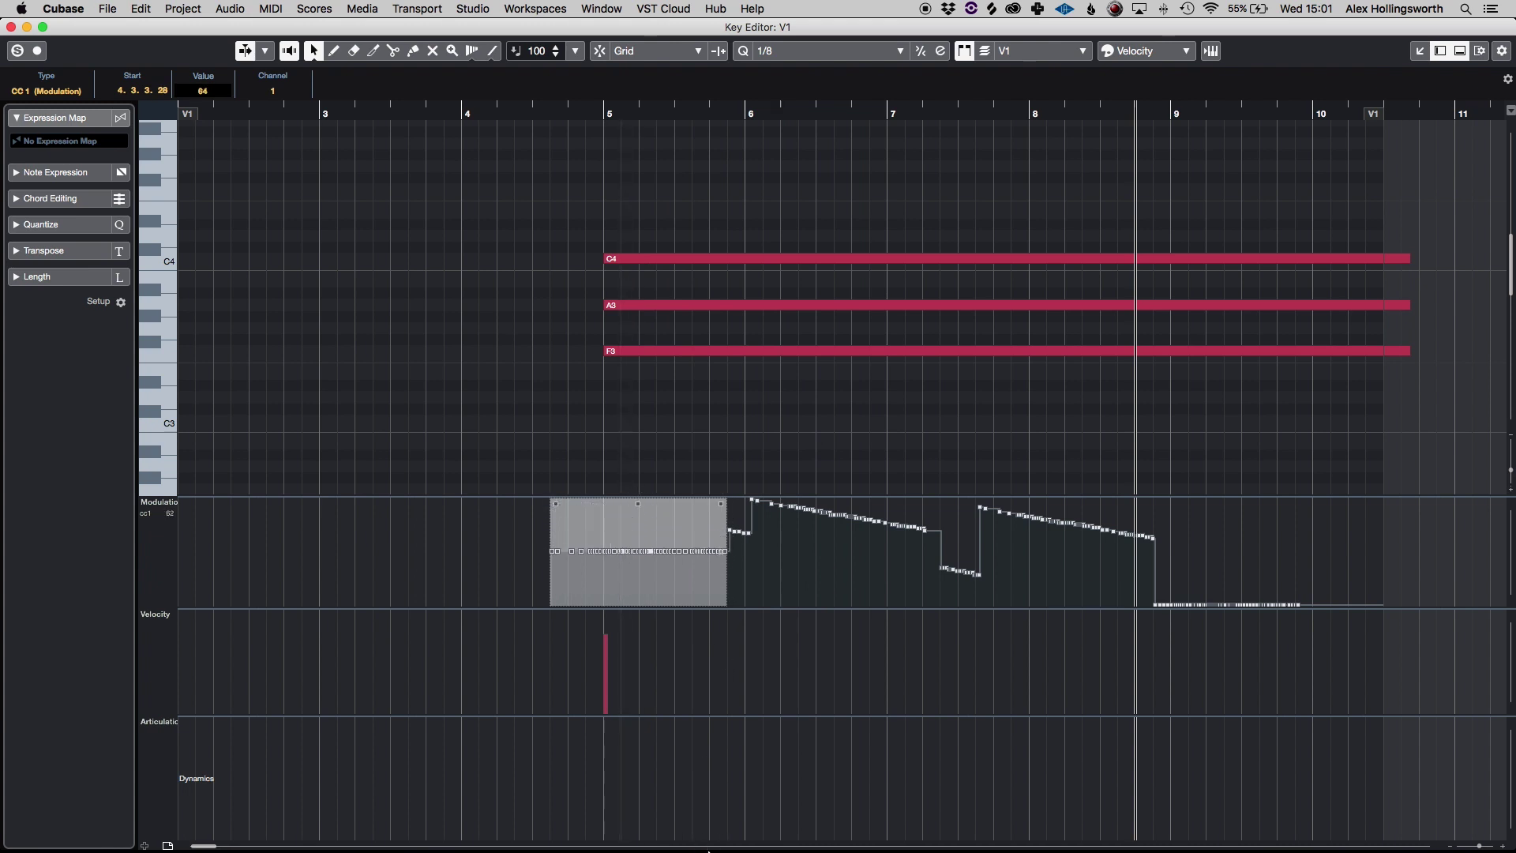
{"action": "left_click", "coordinate": [632, 422]}
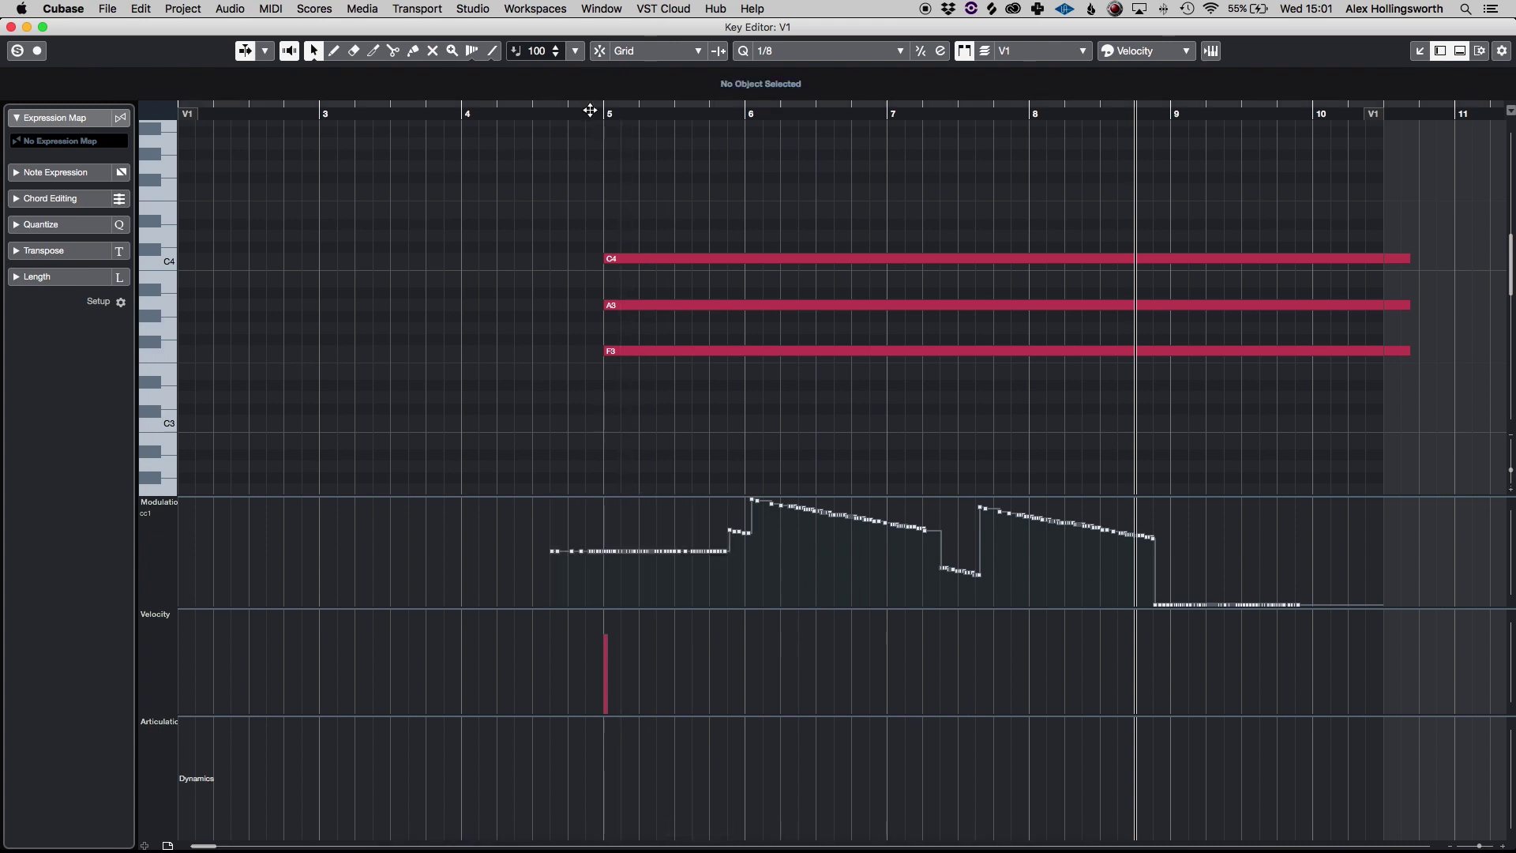
Step: Save, play from bar 5, delete the second ramp, and redraw the modulation freehand to bar 10
{"action": "left_click", "coordinate": [603, 110]}
{"action": "key", "text": "super+s"}
{"action": "key", "text": "space"}
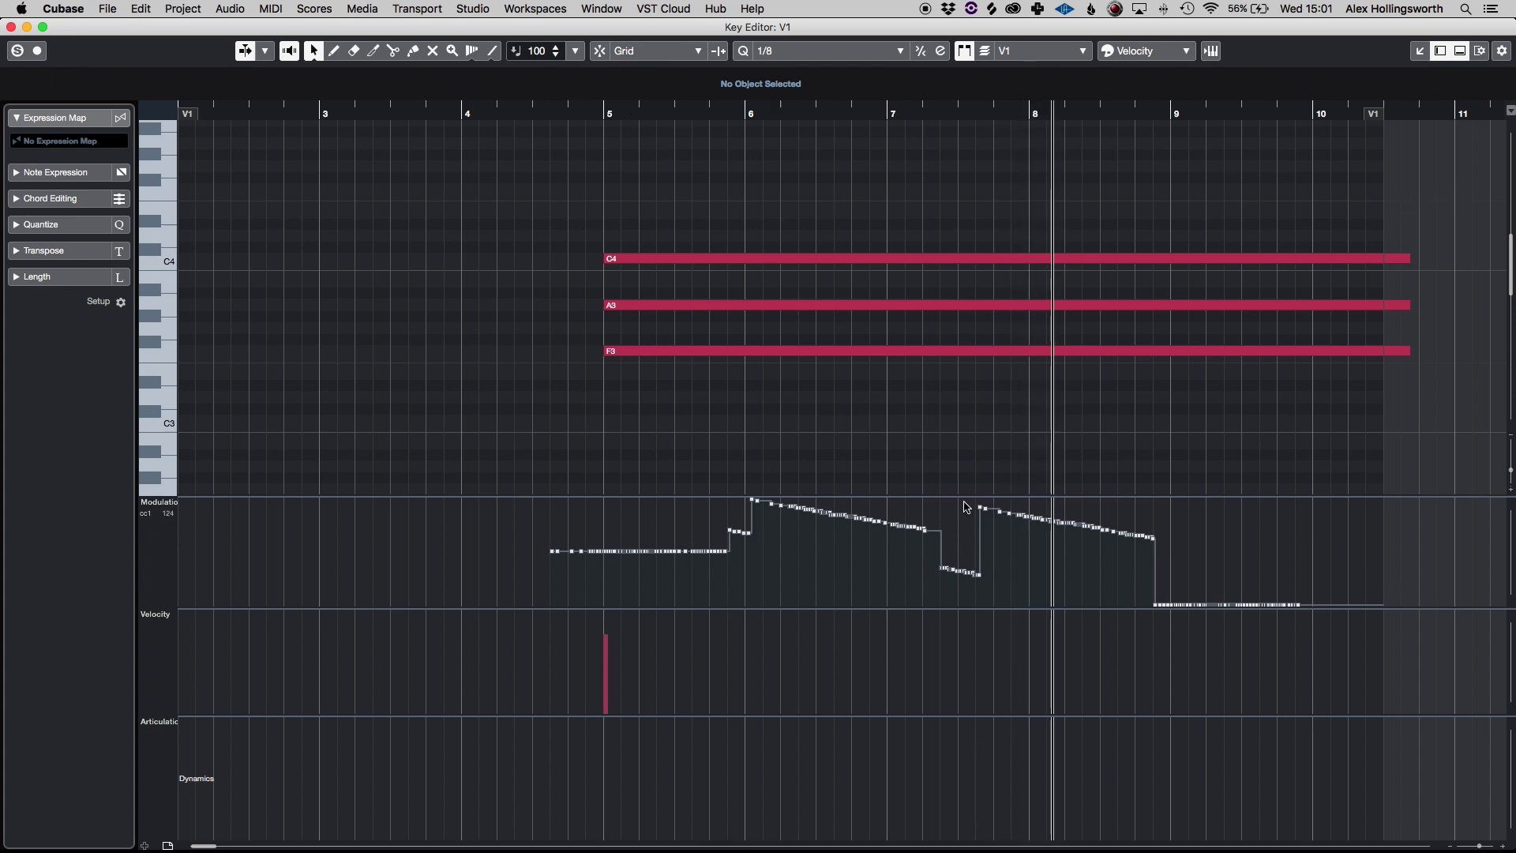
{"action": "left_click_drag", "start_coordinate": [965, 502], "coordinate": [1248, 586]}
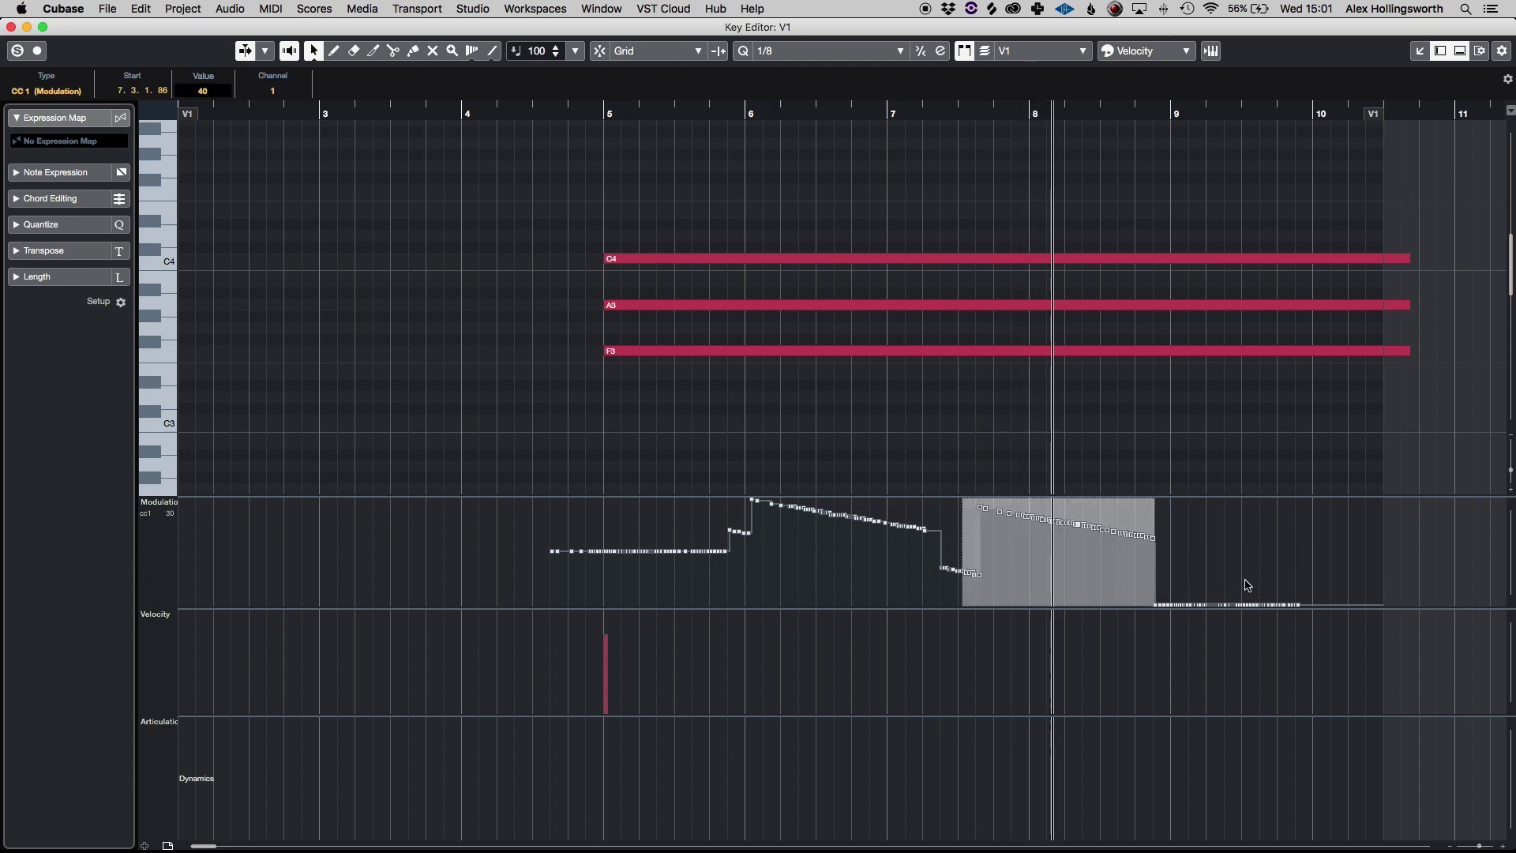
{"action": "key", "text": "Delete"}
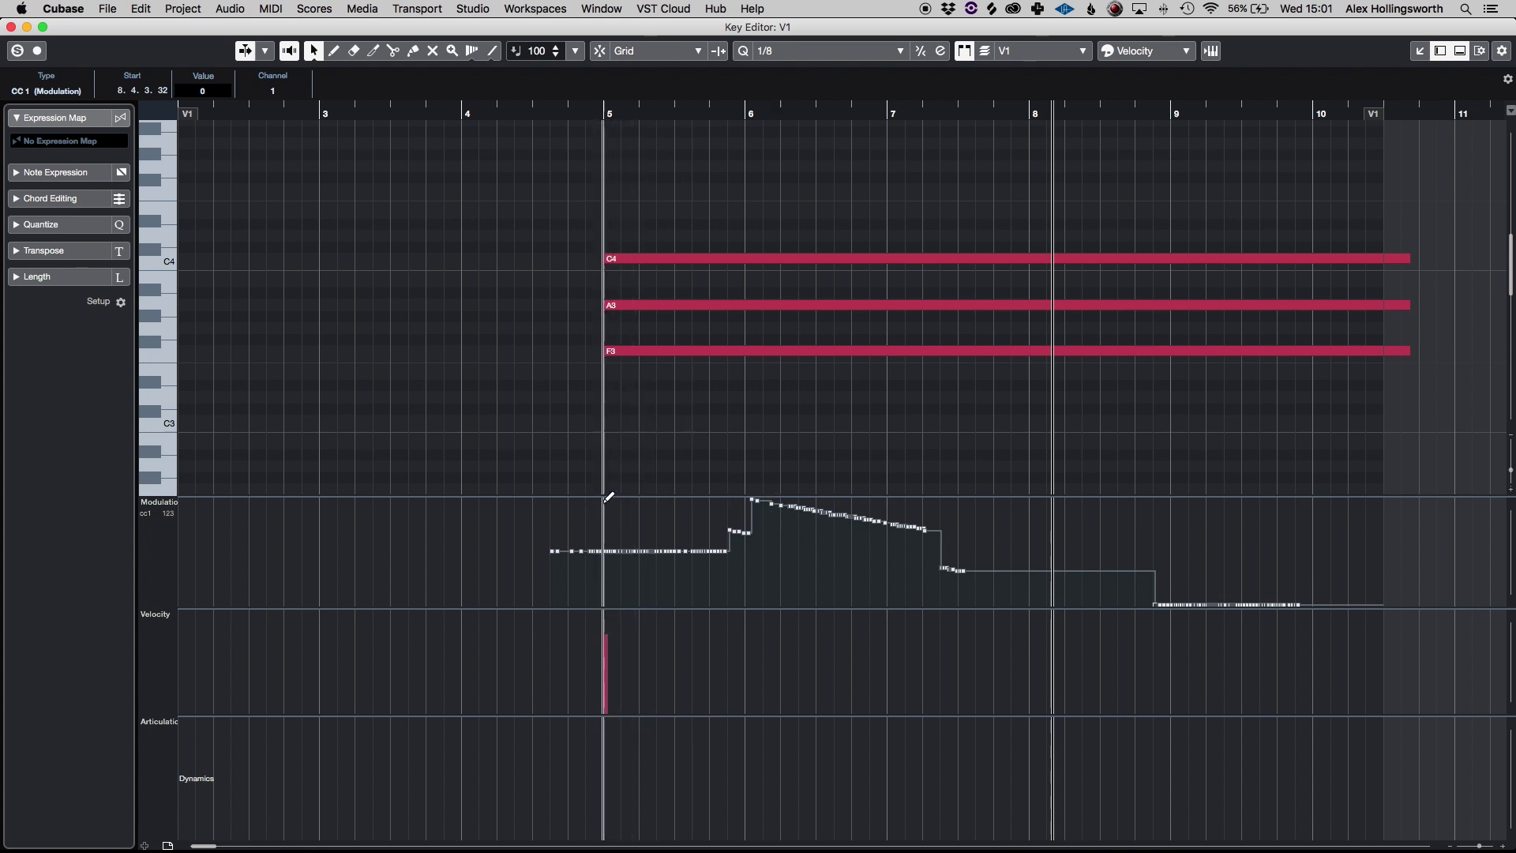
{"action": "mouse_move", "coordinate": [608, 496]}
{"action": "left_mouse_down"}
{"action": "mouse_move", "coordinate": [869, 547]}
{"action": "mouse_move", "coordinate": [973, 524]}
{"action": "mouse_move", "coordinate": [1009, 559]}
{"action": "mouse_move", "coordinate": [1076, 532]}
{"action": "mouse_move", "coordinate": [1112, 531]}
{"action": "mouse_move", "coordinate": [1137, 555]}
{"action": "mouse_move", "coordinate": [1249, 529]}
{"action": "mouse_move", "coordinate": [1402, 598]}
{"action": "left_mouse_up"}
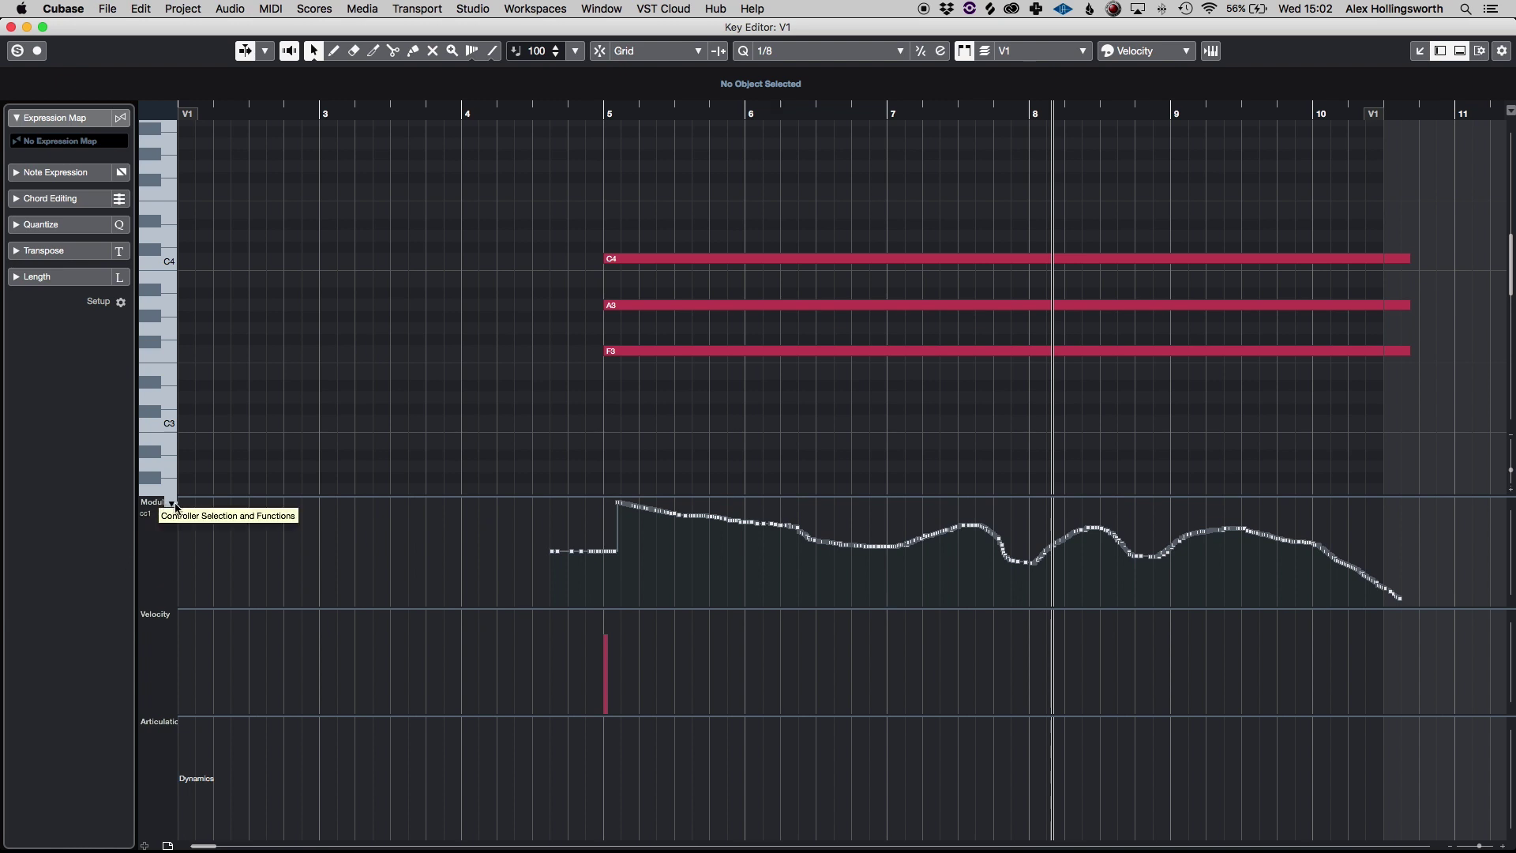
Step: Add four extra Velocity controller lanes beneath the existing modulation and velocity lanes
{"action": "left_click", "coordinate": [173, 506]}
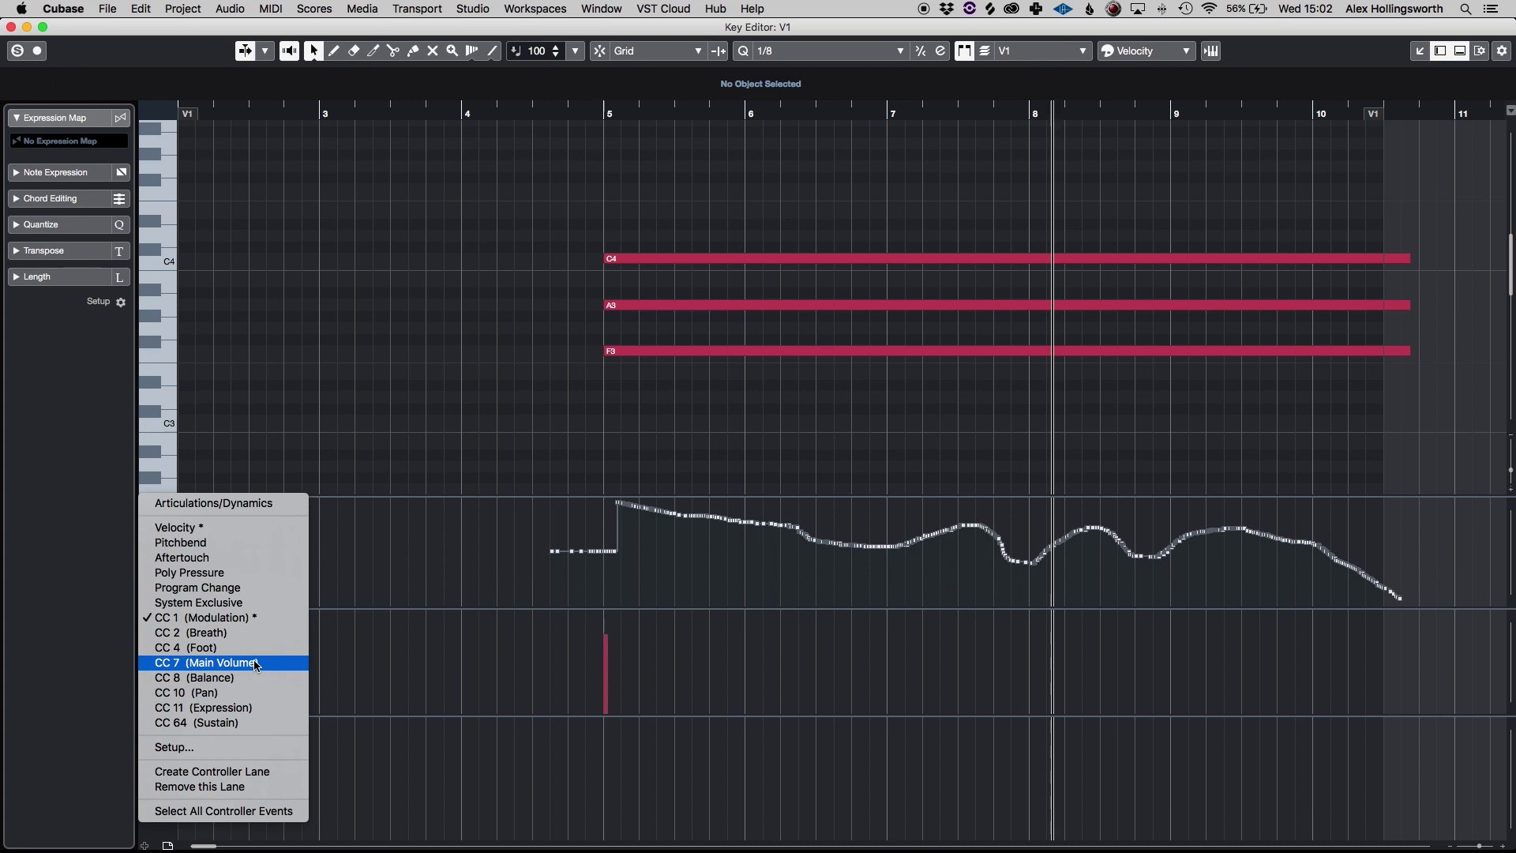
{"action": "left_click", "coordinate": [364, 685]}
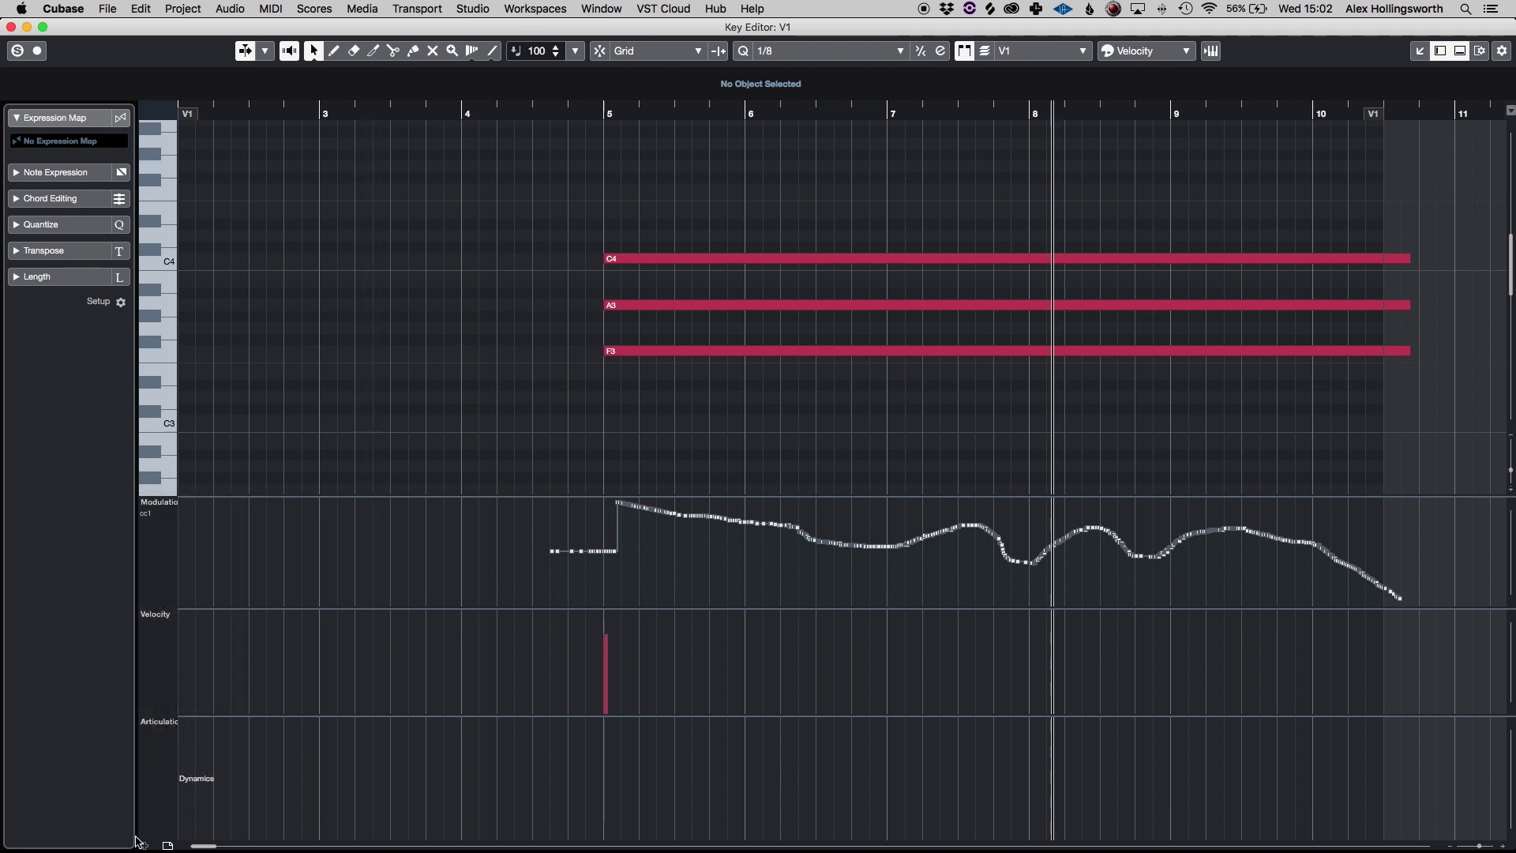
{"action": "left_click", "coordinate": [145, 846]}
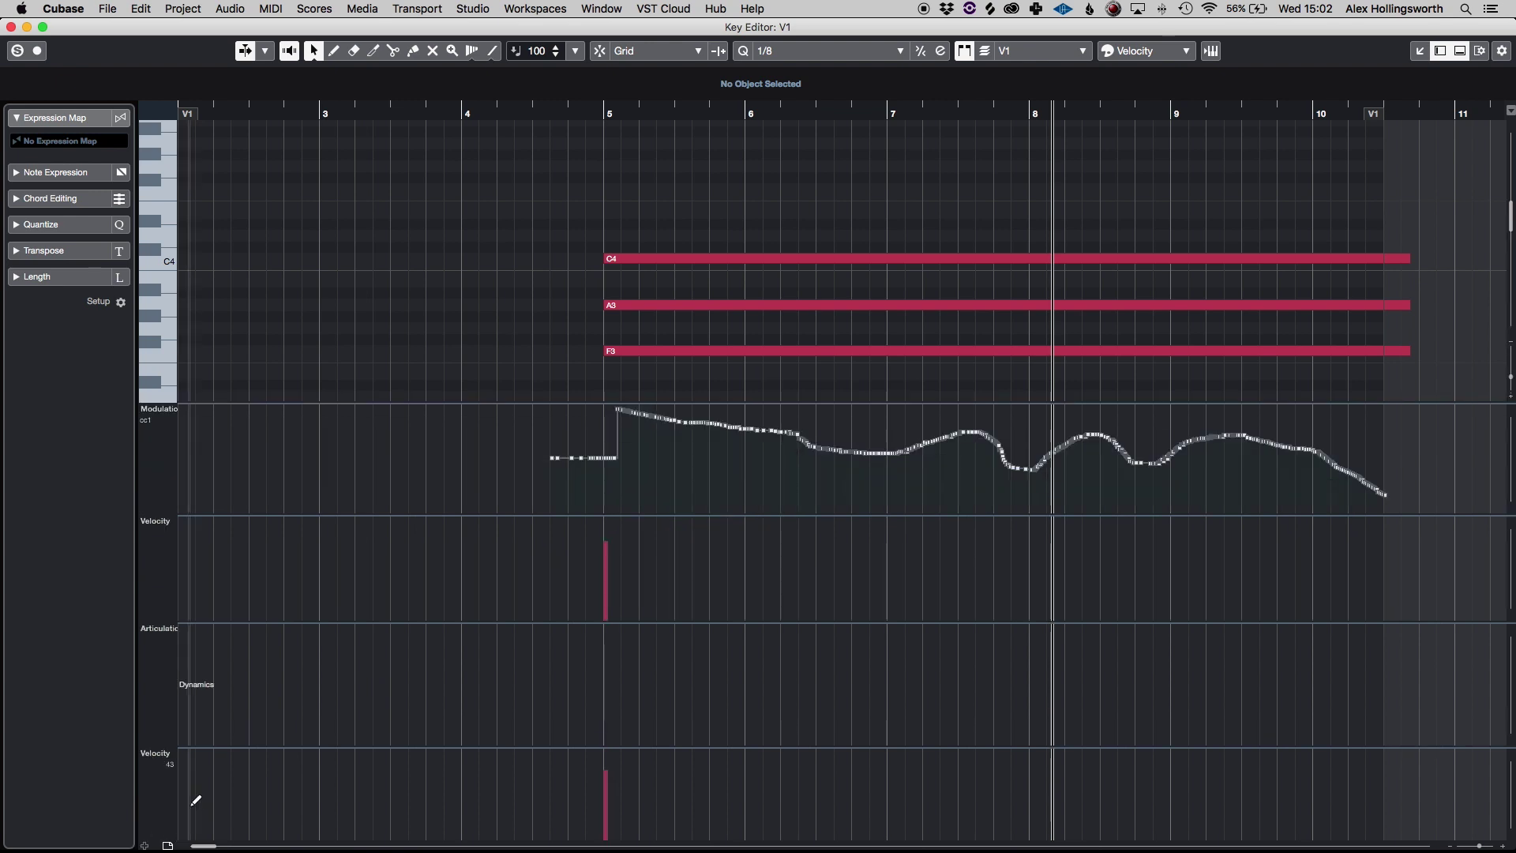
{"action": "left_click", "coordinate": [145, 846]}
{"action": "left_click", "coordinate": [144, 845]}
{"action": "left_click", "coordinate": [144, 845]}
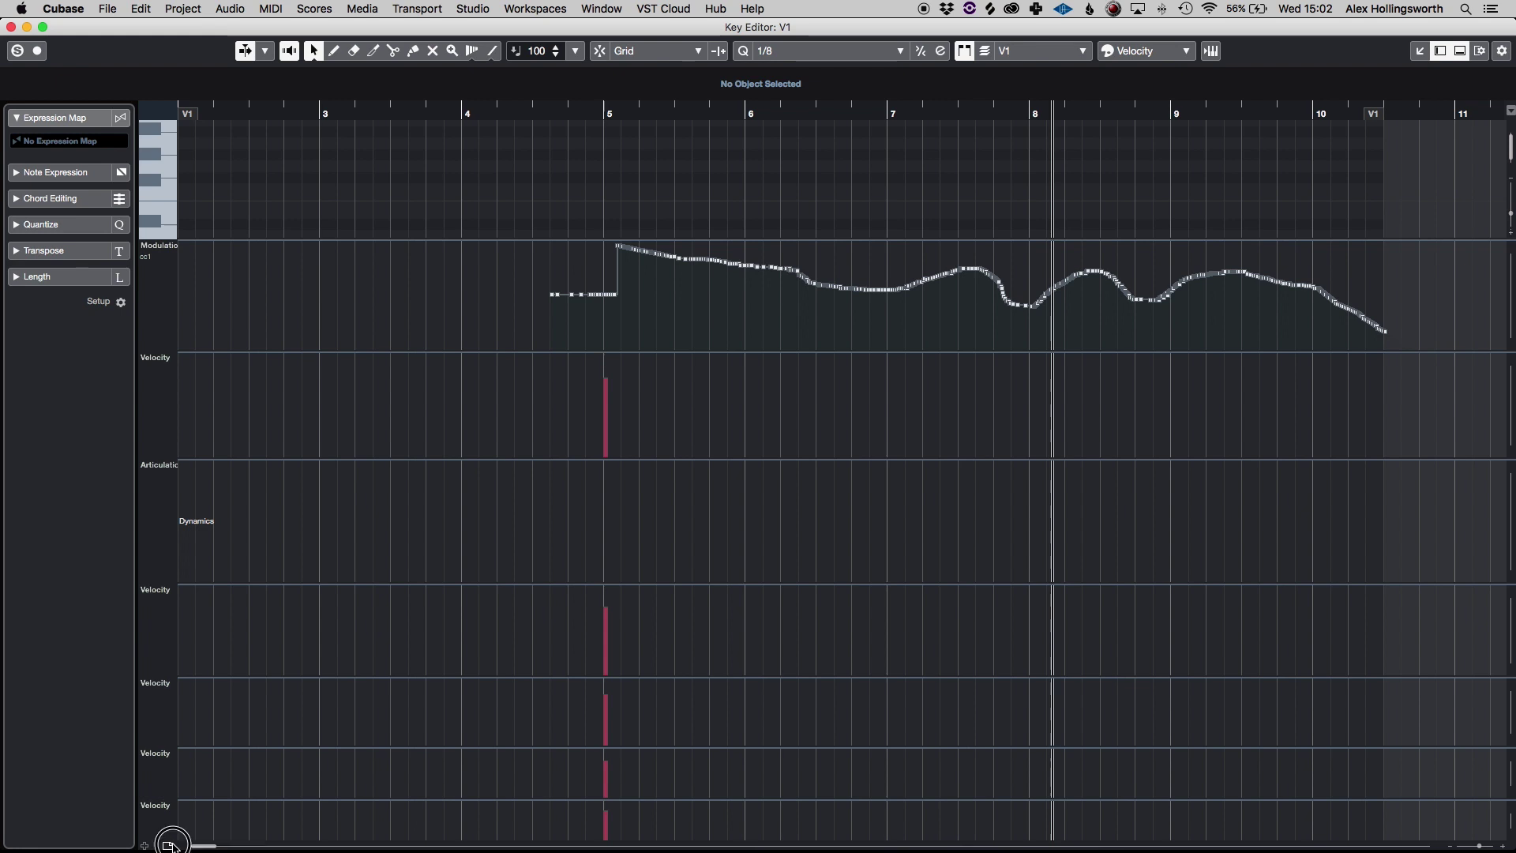
{"action": "left_click", "coordinate": [167, 845]}
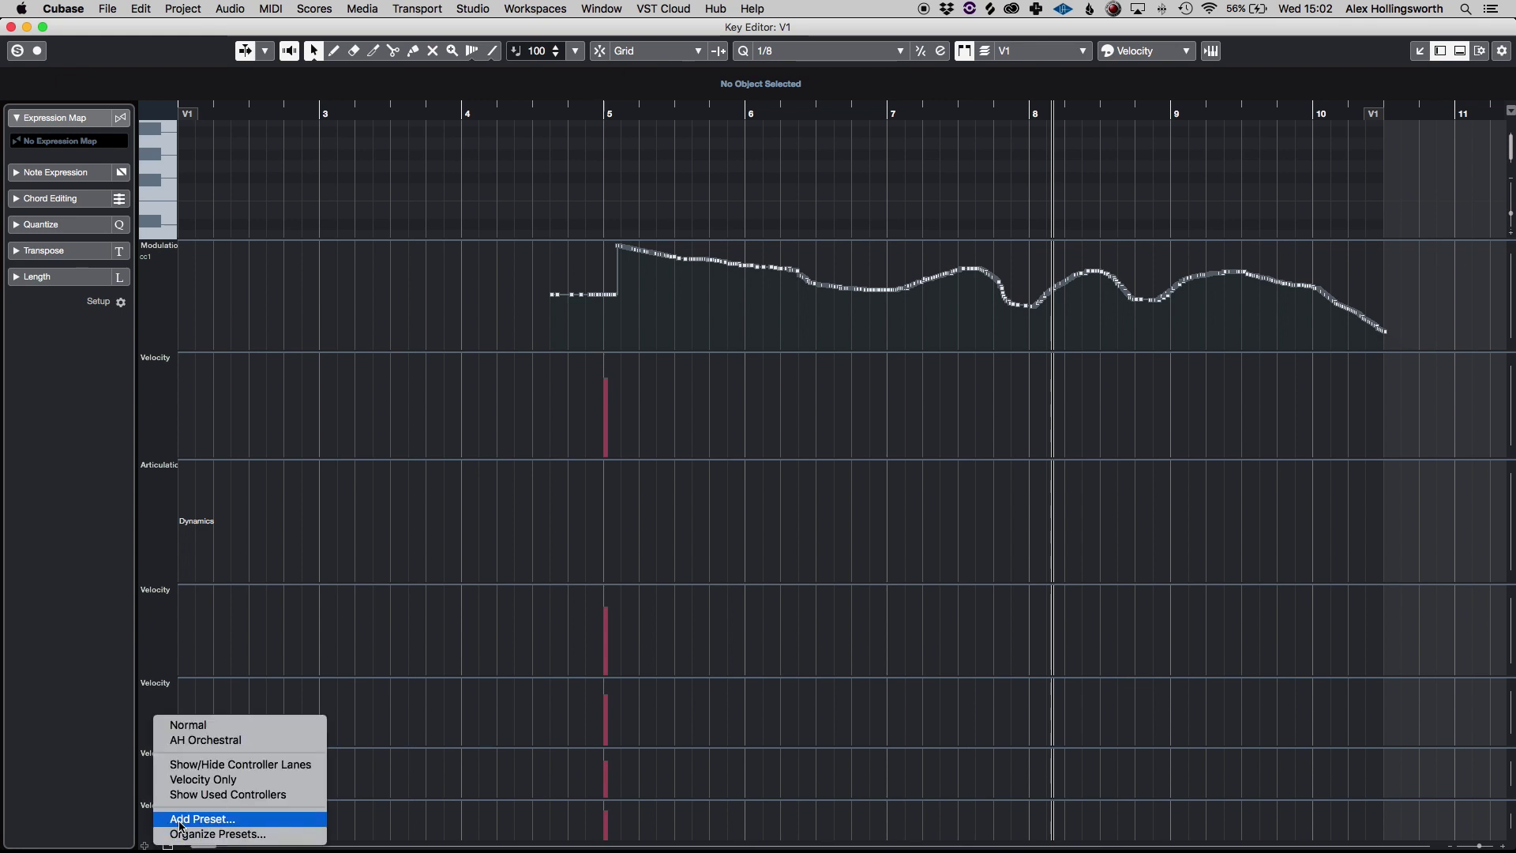
Step: Hide all controller lanes and stretch the C4 note to end at bar 6
{"action": "left_click", "coordinate": [202, 765]}
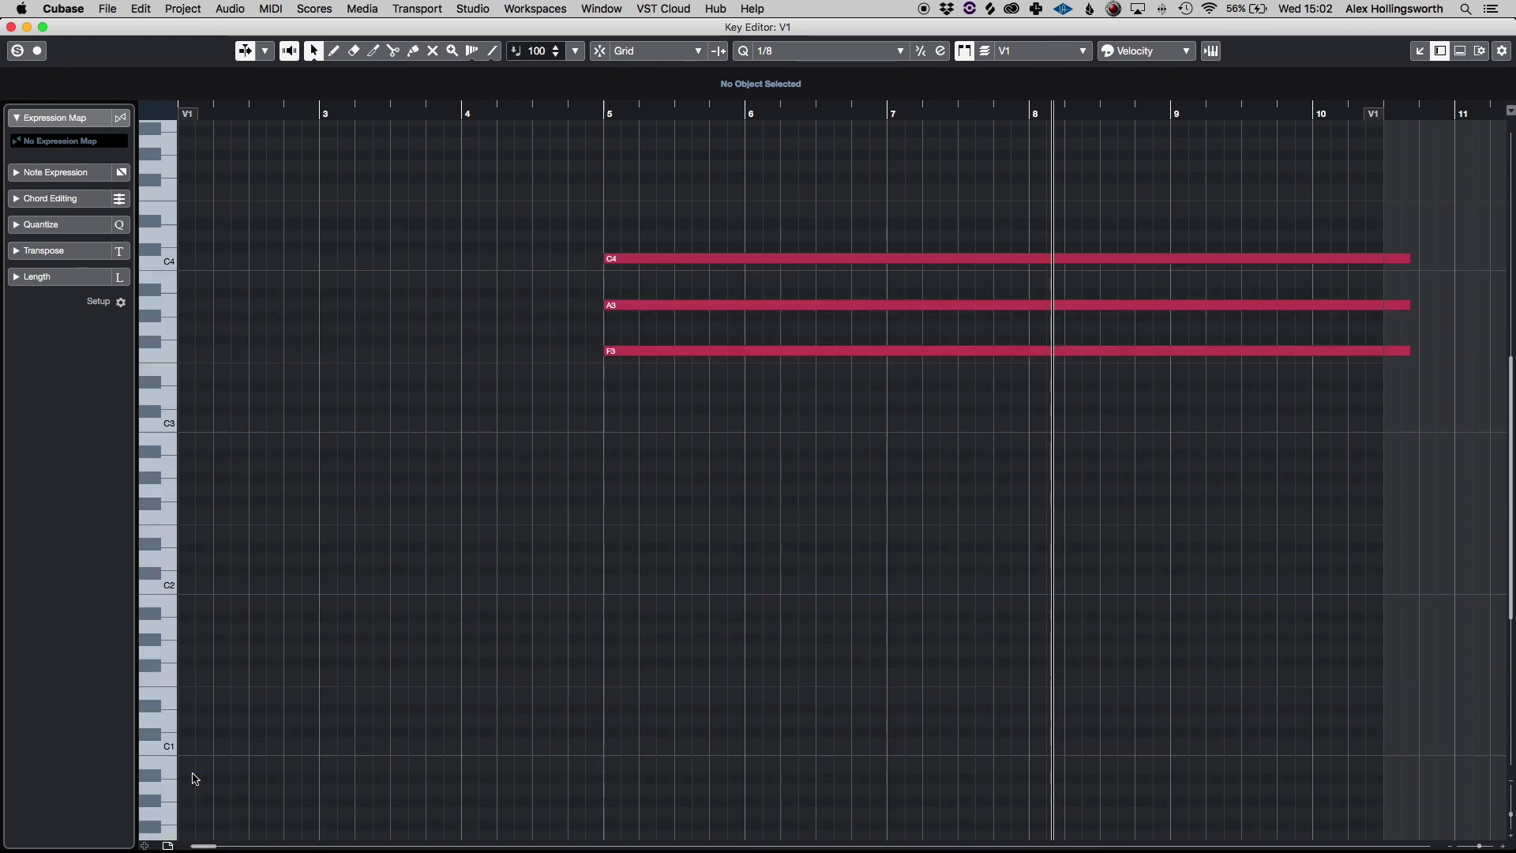
{"action": "left_click_drag", "start_coordinate": [697, 339], "coordinate": [789, 460]}
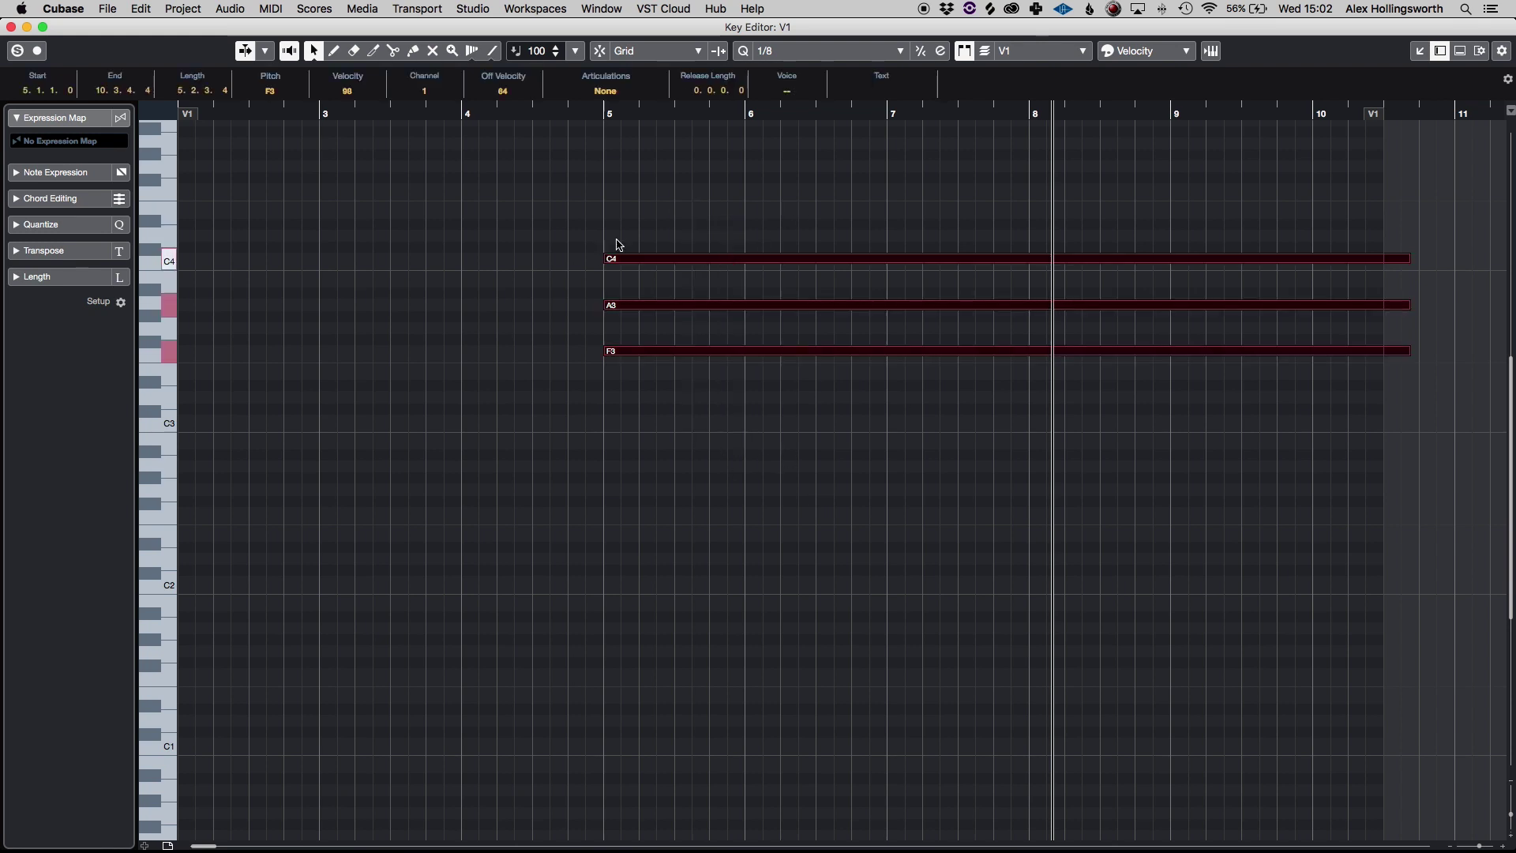
{"action": "left_click", "coordinate": [670, 230]}
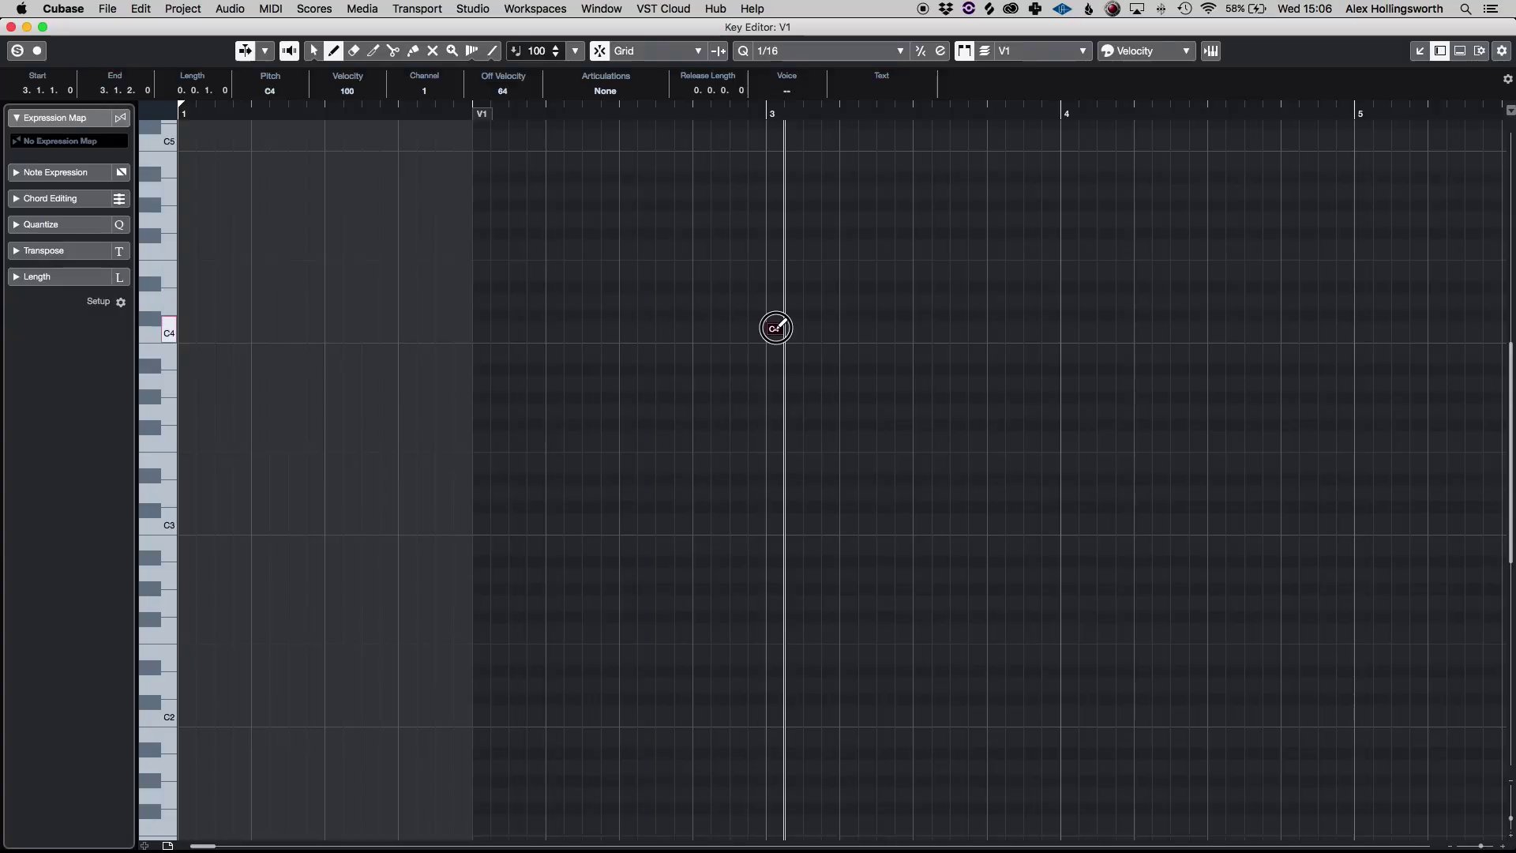
{"action": "key", "text": "g"}
{"action": "key", "text": "g"}
{"action": "key", "text": "1"}
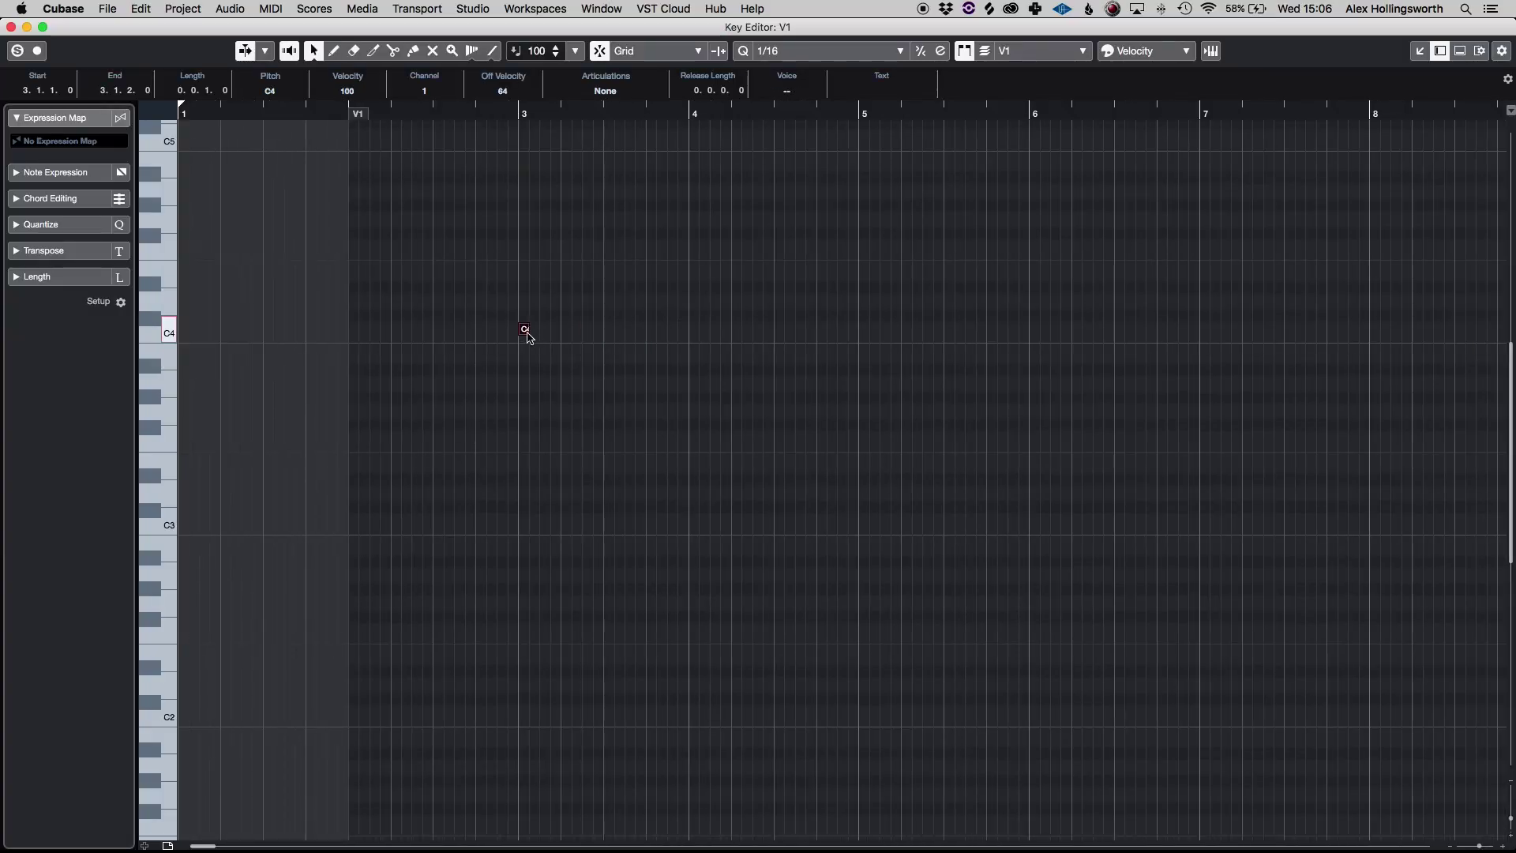
{"action": "left_click_drag", "start_coordinate": [526, 330], "coordinate": [1029, 331]}
{"action": "left_click", "coordinate": [750, 344]}
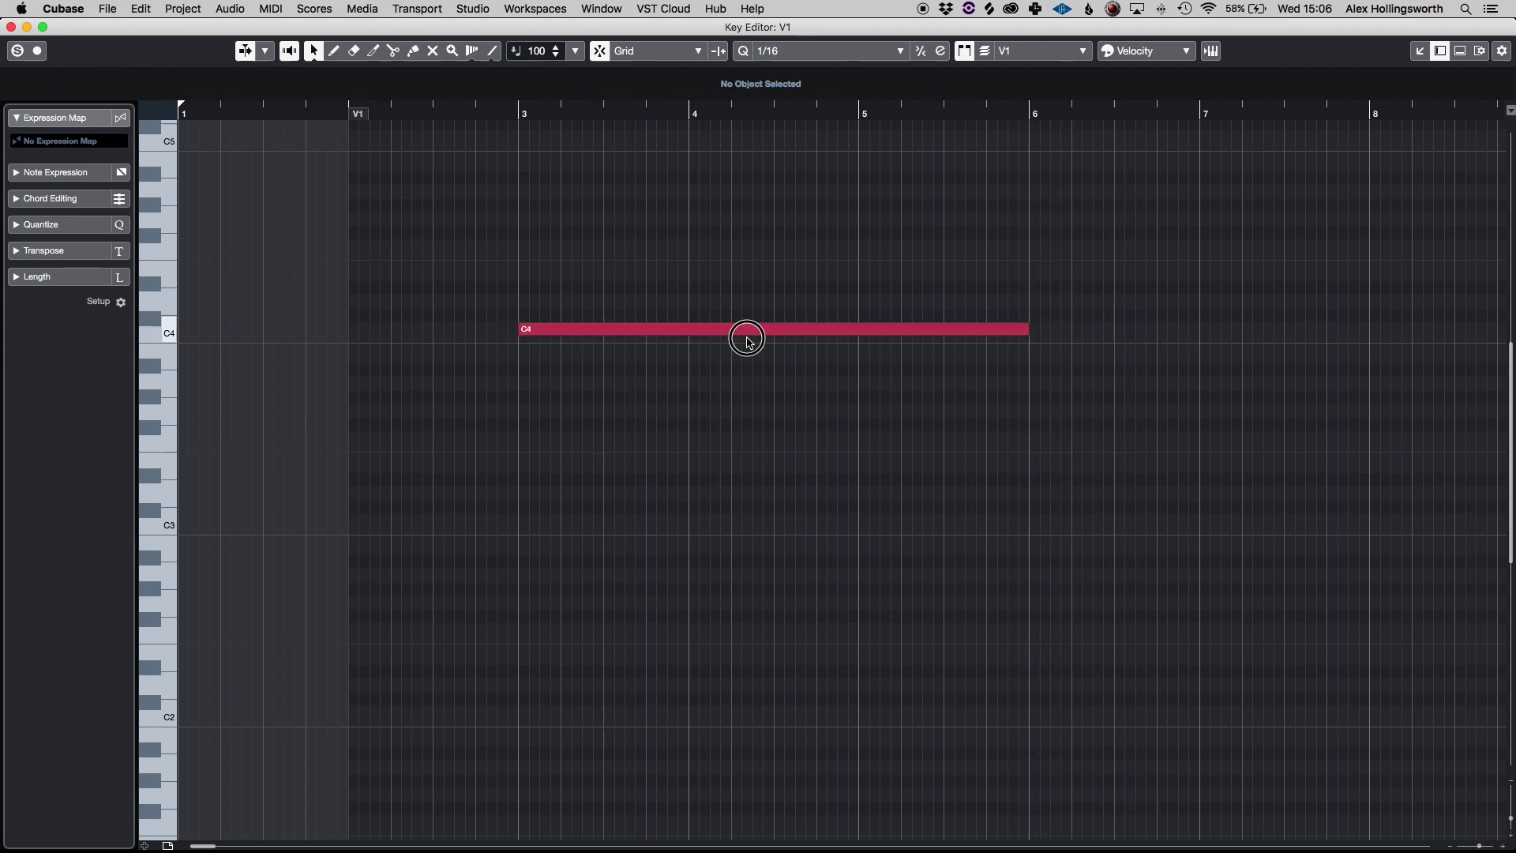
Step: Alt+click the C4 note with the Split tool to cut it into 16 equal pieces
{"action": "left_click_drag", "start_coordinate": [484, 277], "coordinate": [698, 395]}
{"action": "key", "text": "3"}
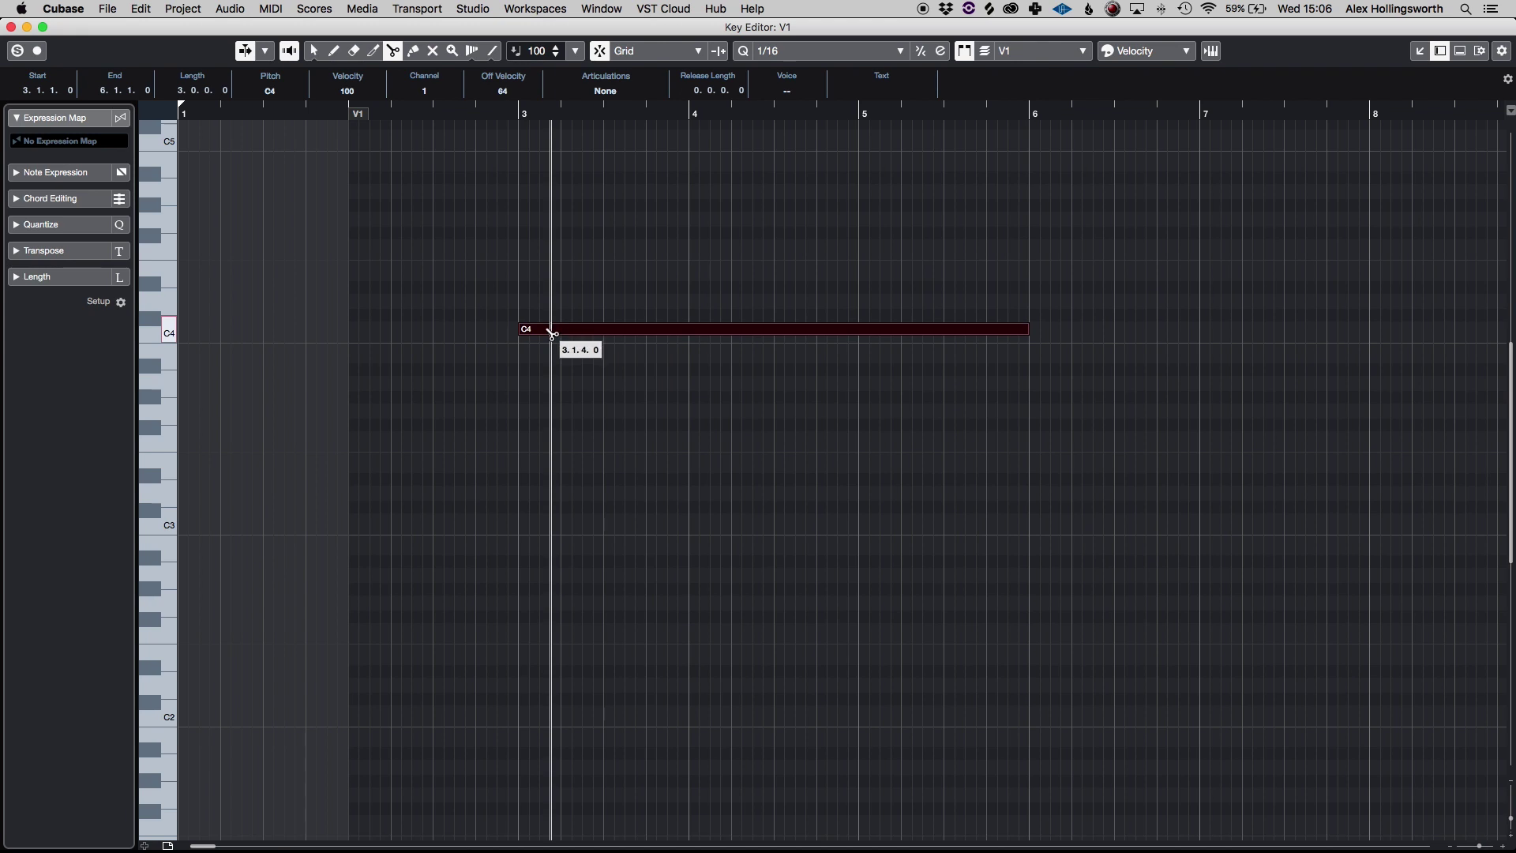
{"action": "left_click", "coordinate": [552, 333], "text": "alt"}
{"action": "key", "text": "1"}
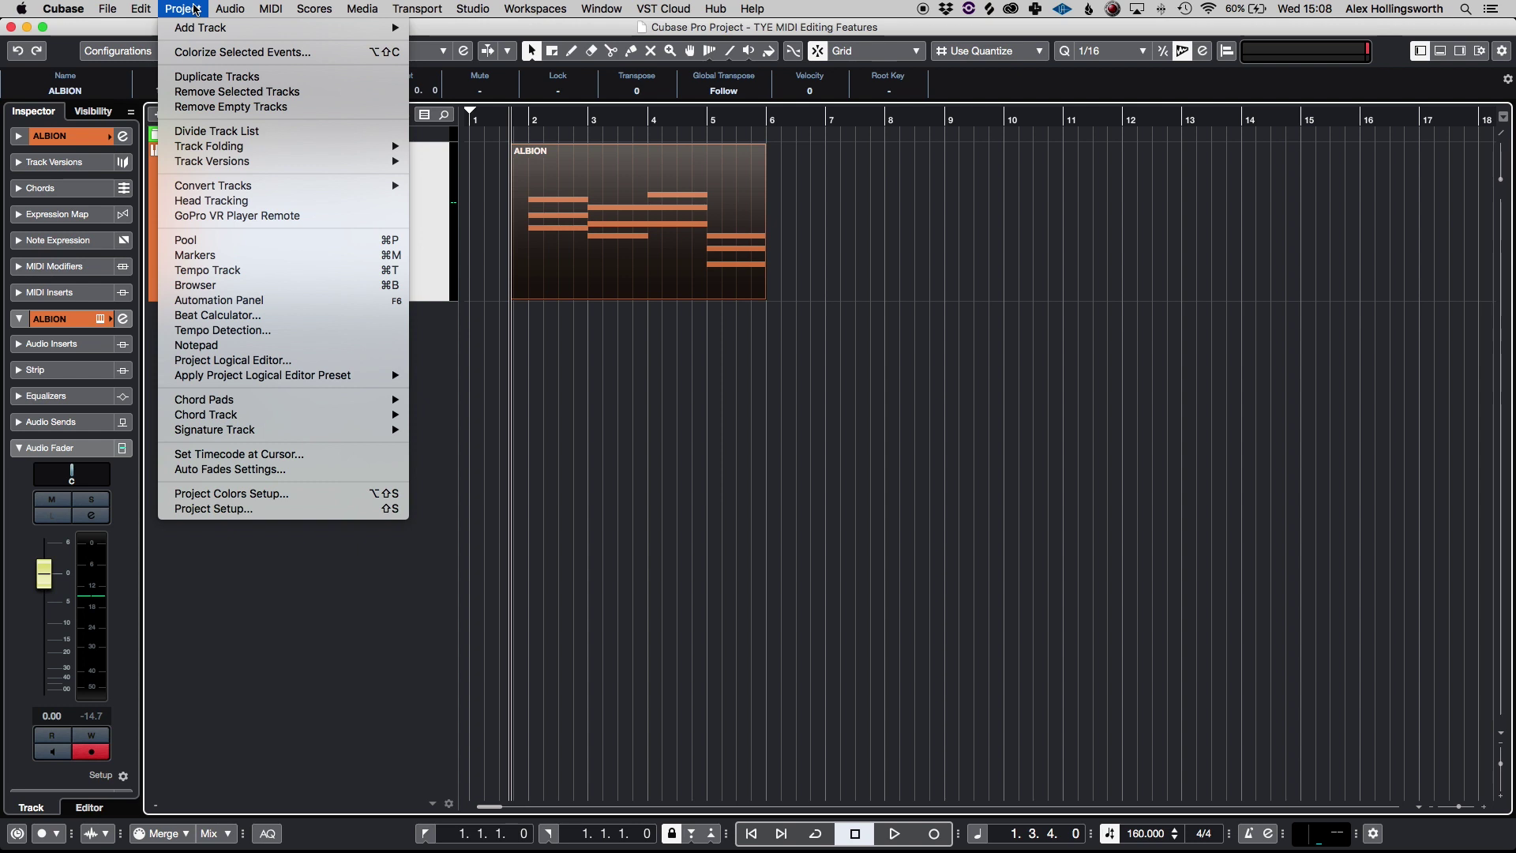
Step: Select the ALBION MIDI part and open Project > Chord Track > Create Chord Symbols
{"action": "left_click", "coordinate": [195, 10]}
{"action": "left_click", "coordinate": [921, 412]}
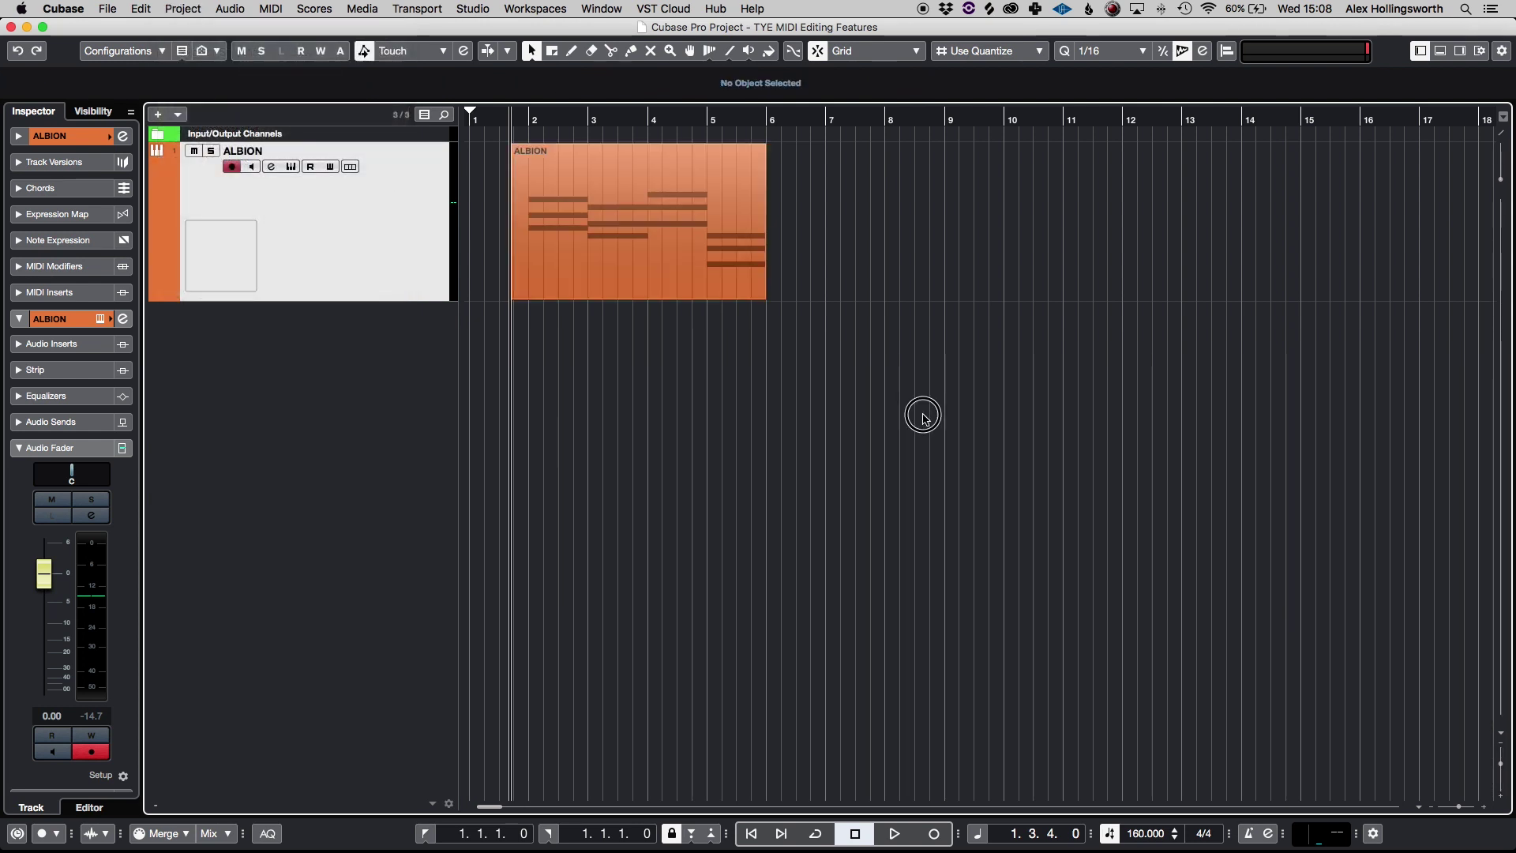
{"action": "left_click", "coordinate": [619, 224]}
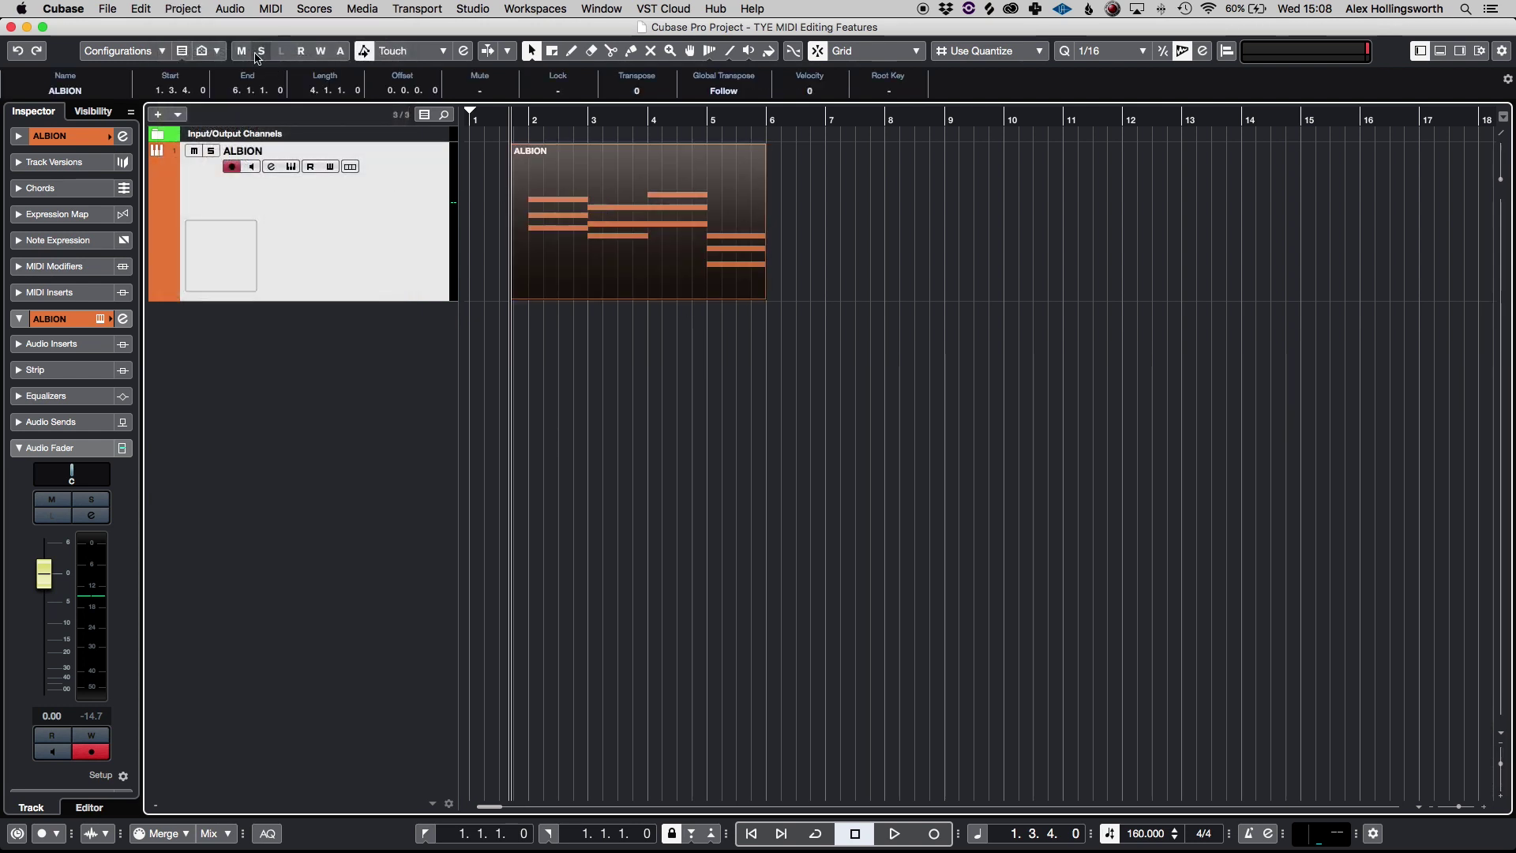
{"action": "left_click", "coordinate": [183, 9]}
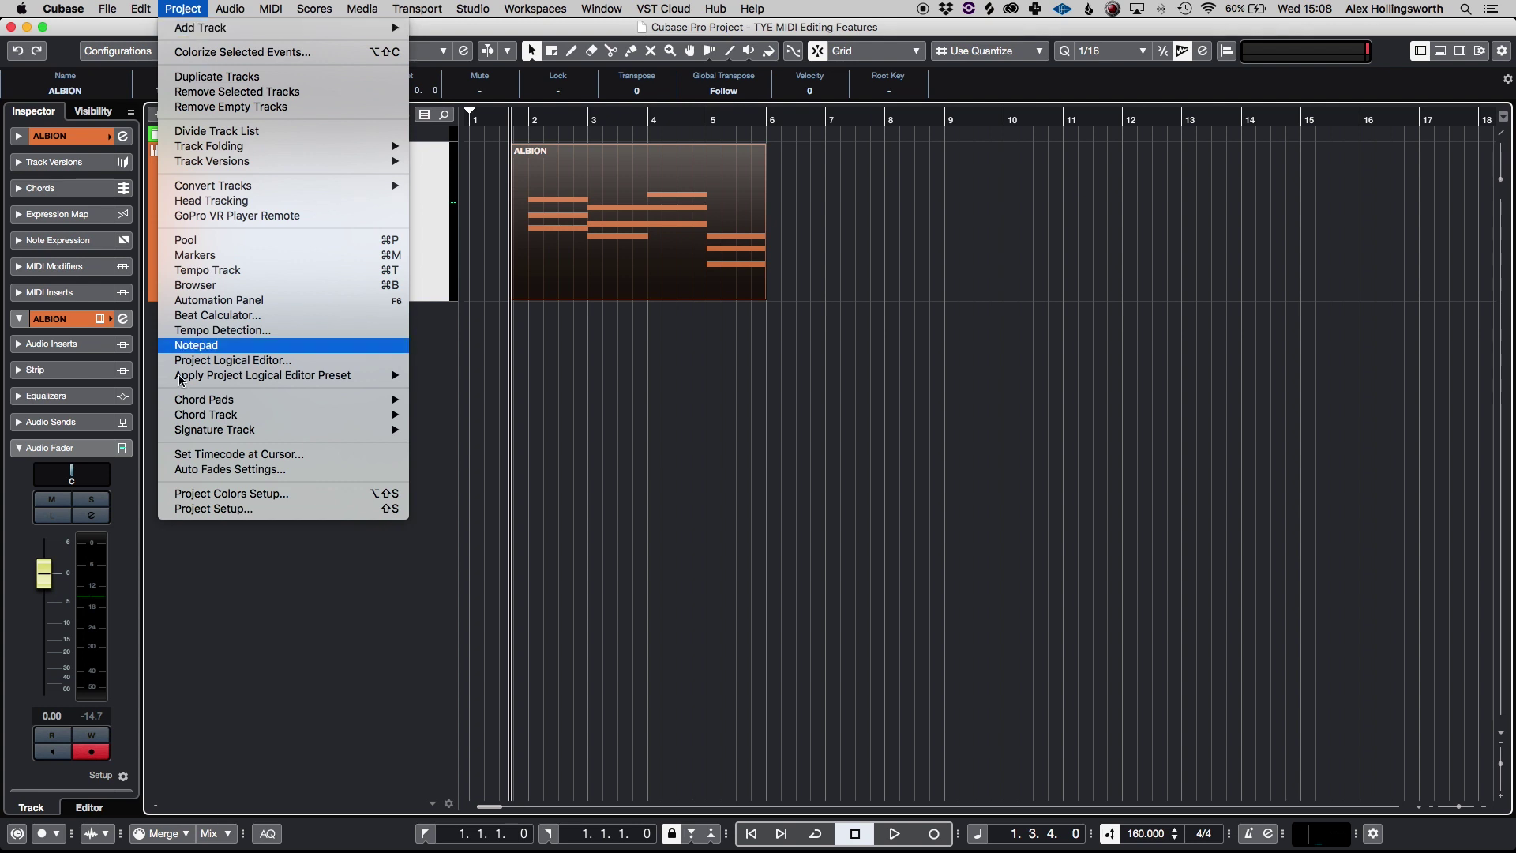
{"action": "mouse_move", "coordinate": [251, 415]}
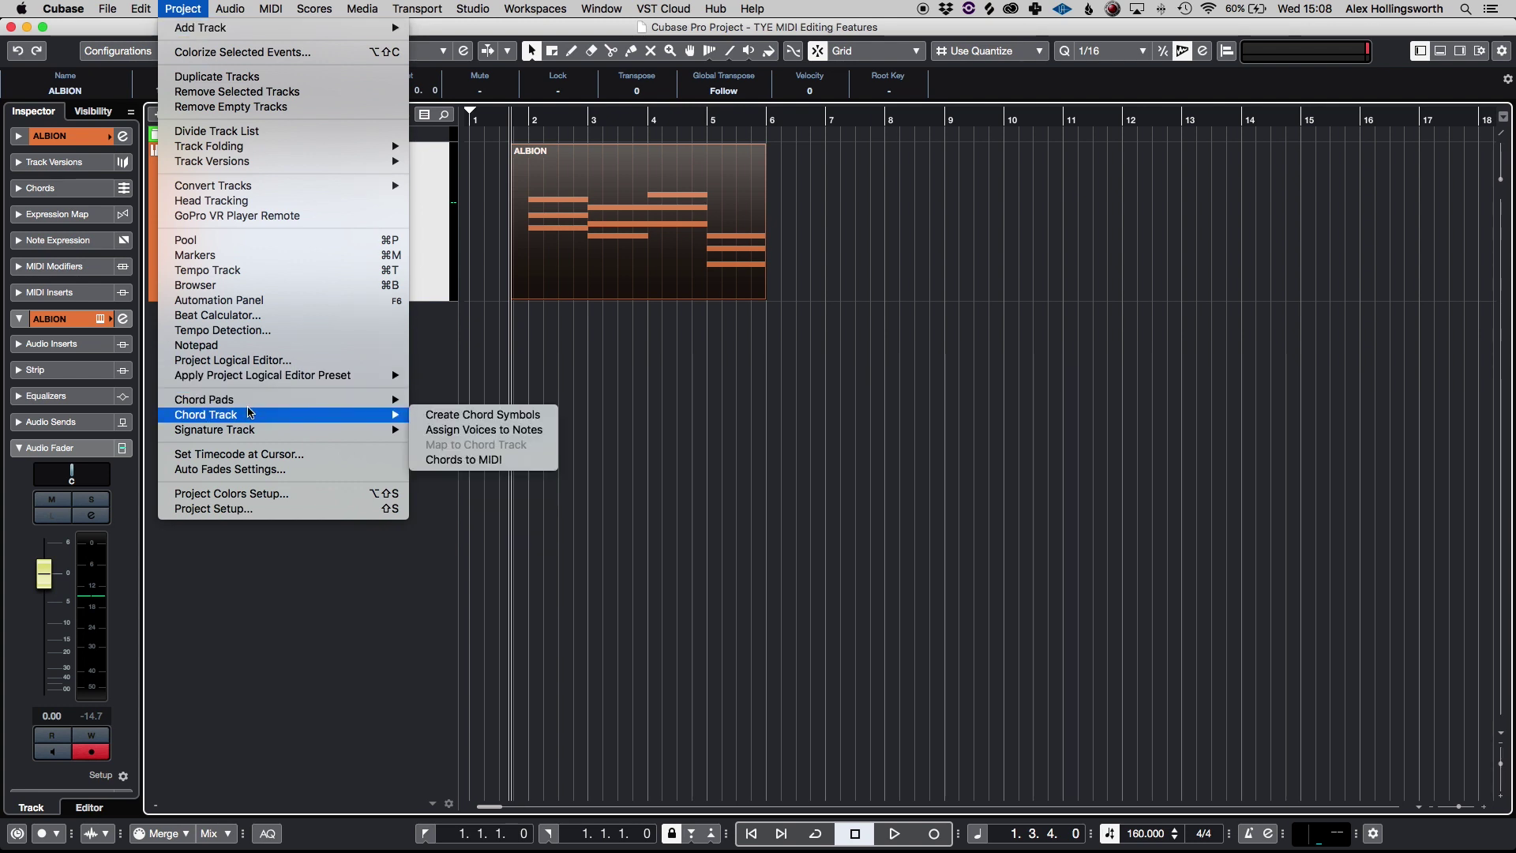
{"action": "left_click", "coordinate": [431, 415]}
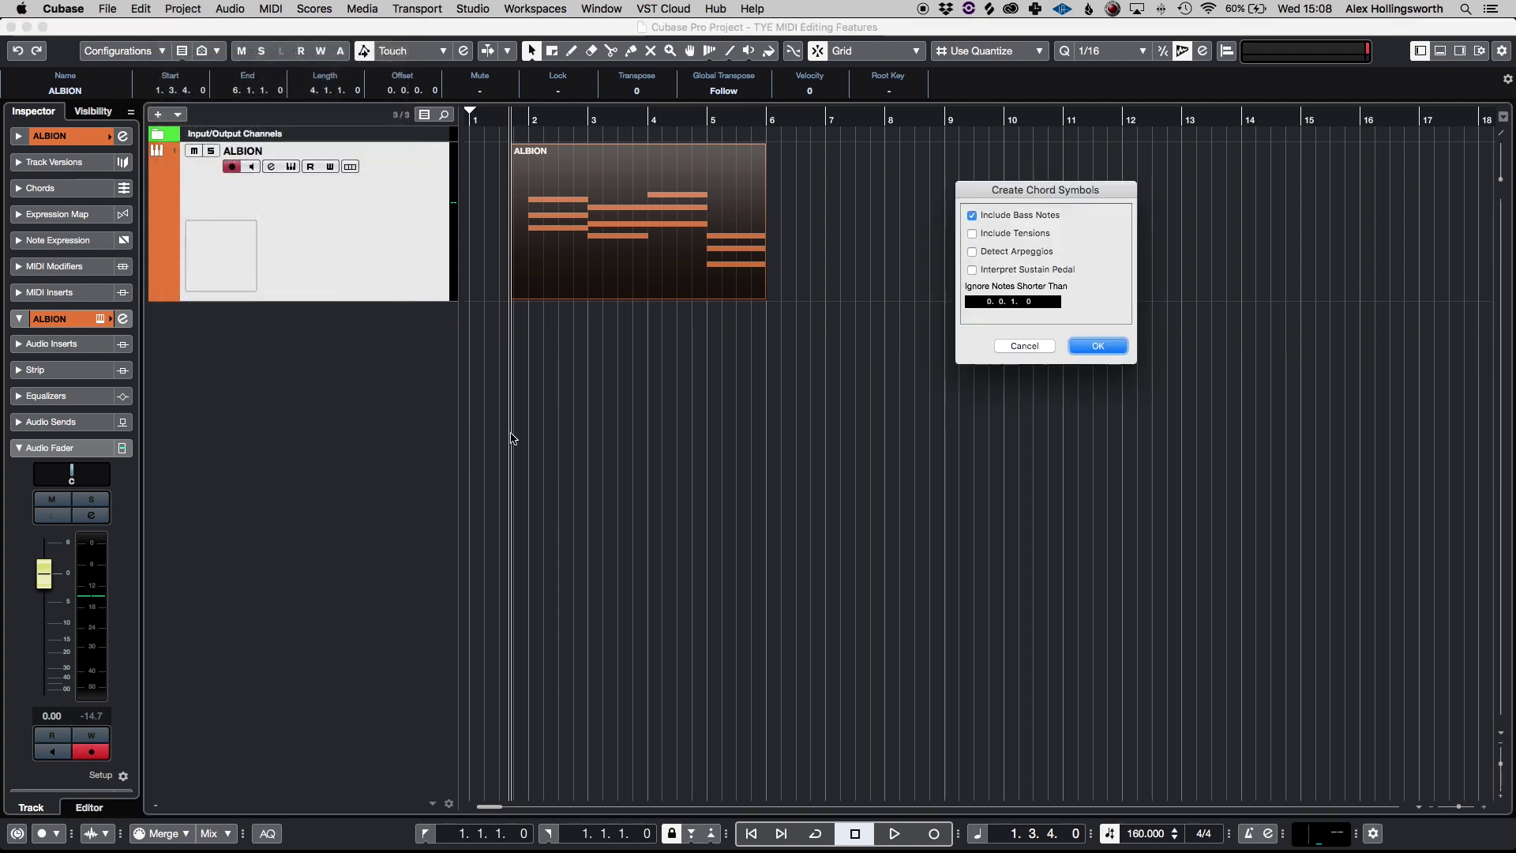
Step: Generate the Emin, Dmin, F, G chord symbols and resize the chord track lane
{"action": "left_click", "coordinate": [1099, 347]}
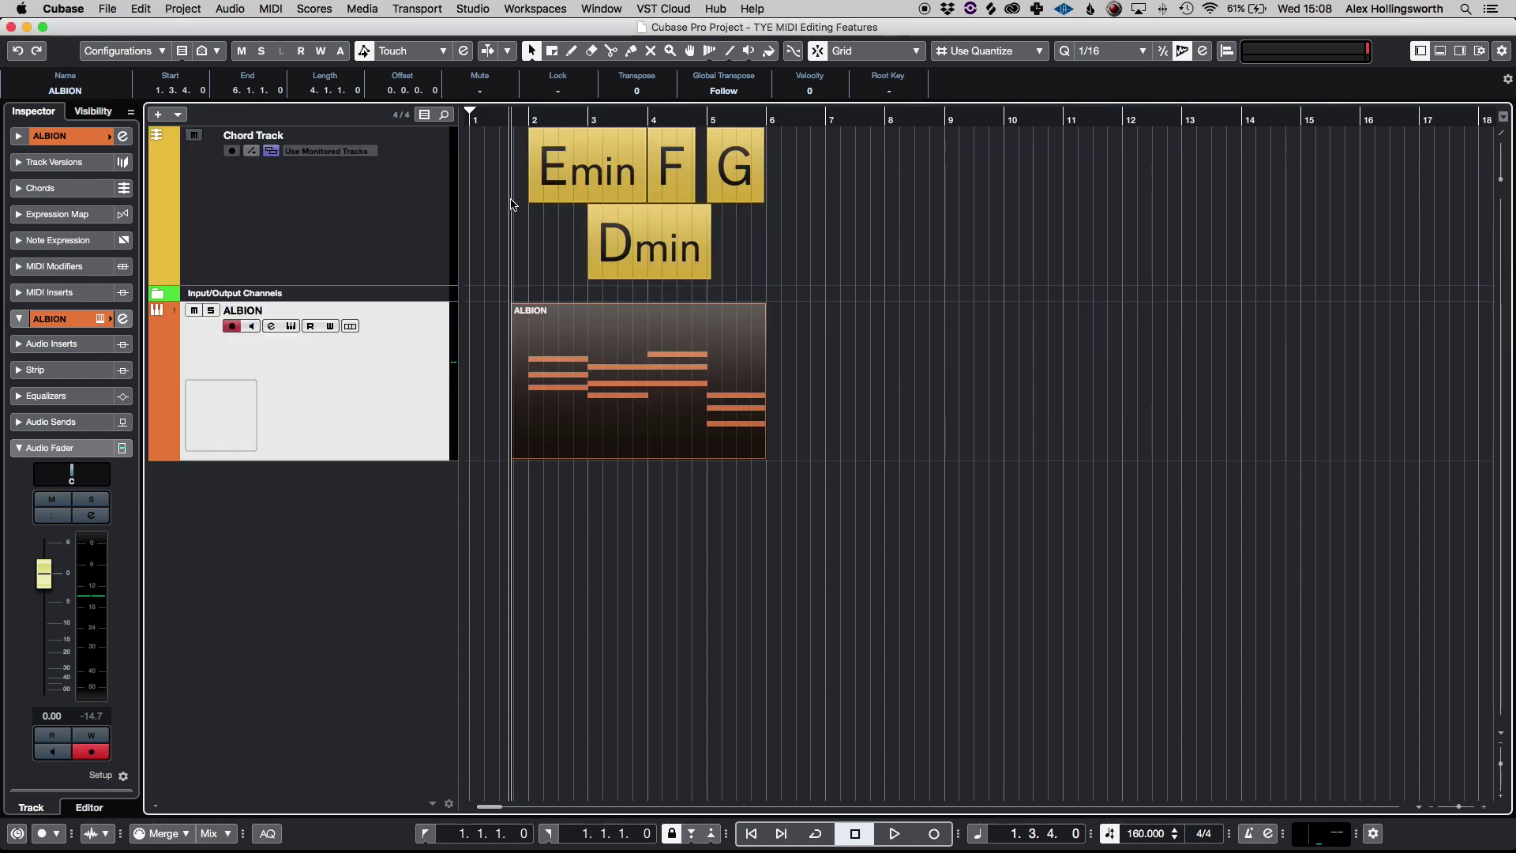
{"action": "key", "text": "h"}
{"action": "key", "text": "h"}
{"action": "key", "text": "h"}
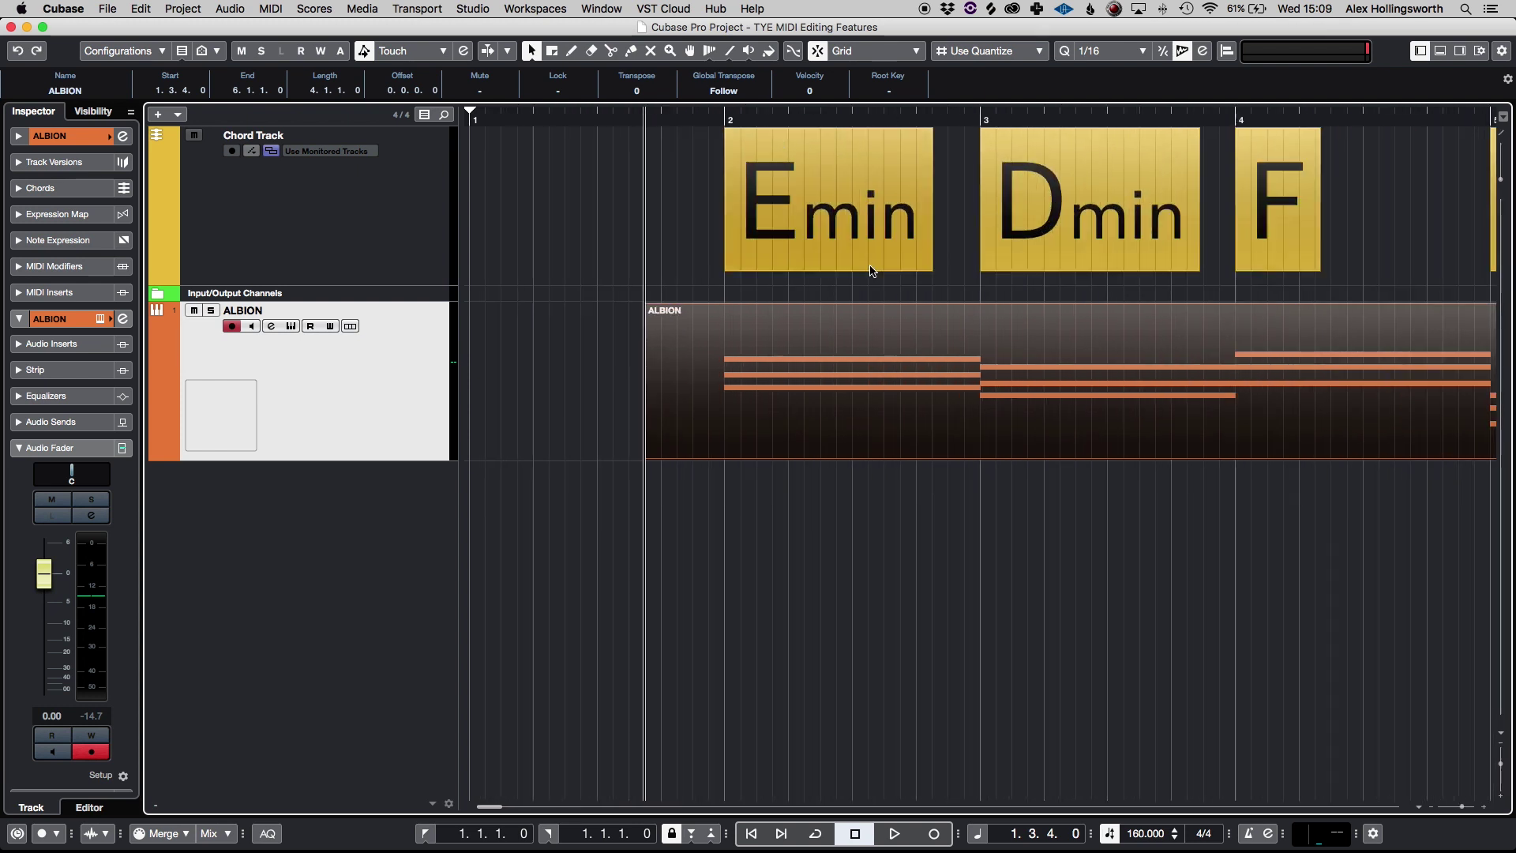
{"action": "key", "text": "g"}
{"action": "key", "text": "g"}
{"action": "left_click", "coordinate": [307, 245]}
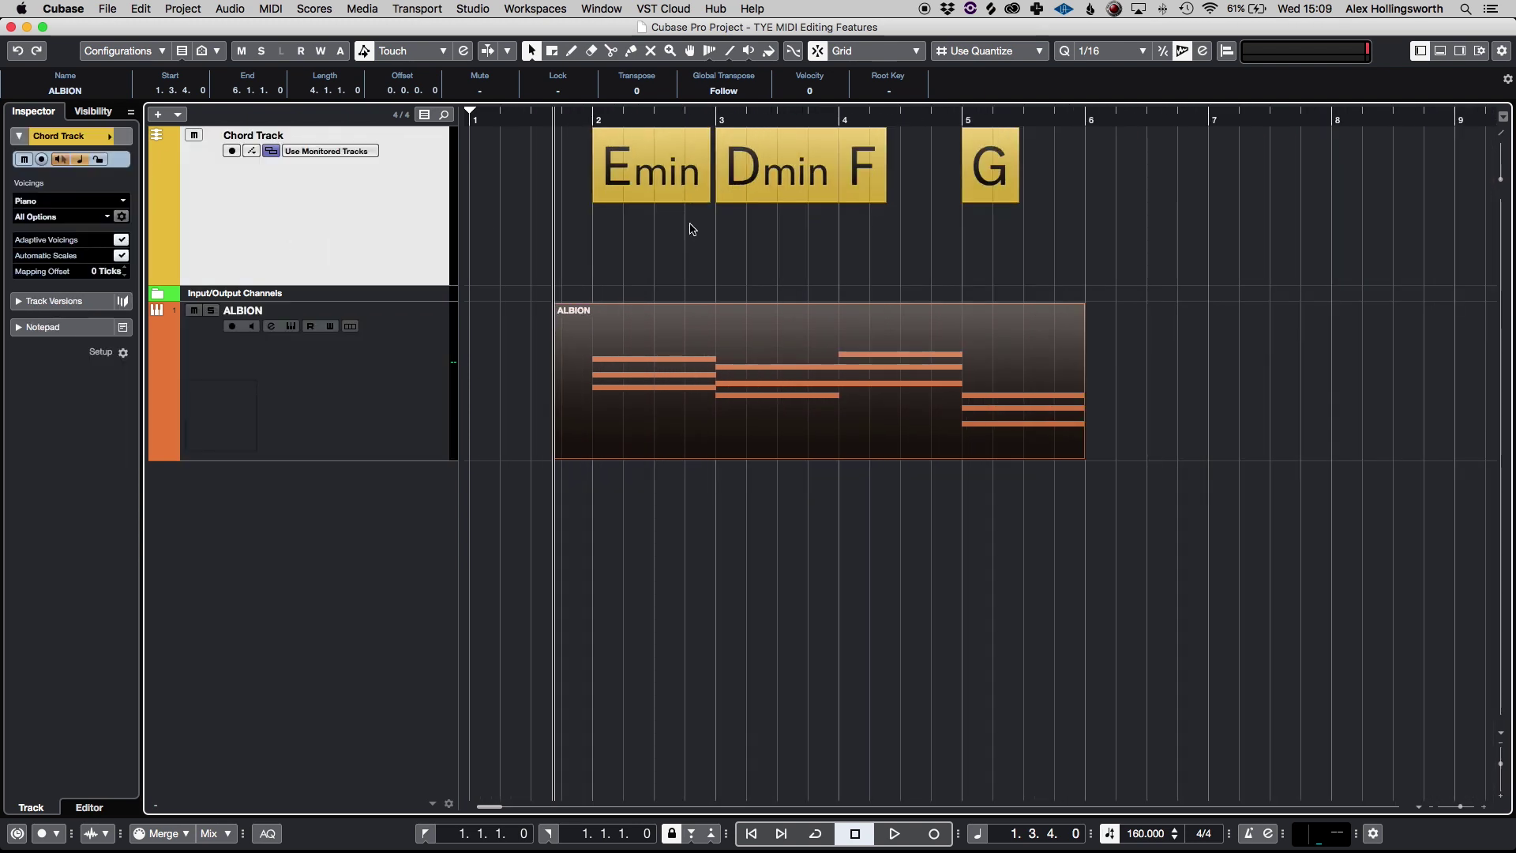
{"action": "key", "text": "alt+Up"}
{"action": "key", "text": "alt+Up"}
{"action": "key", "text": "alt+Up"}
{"action": "key", "text": "alt+Up"}
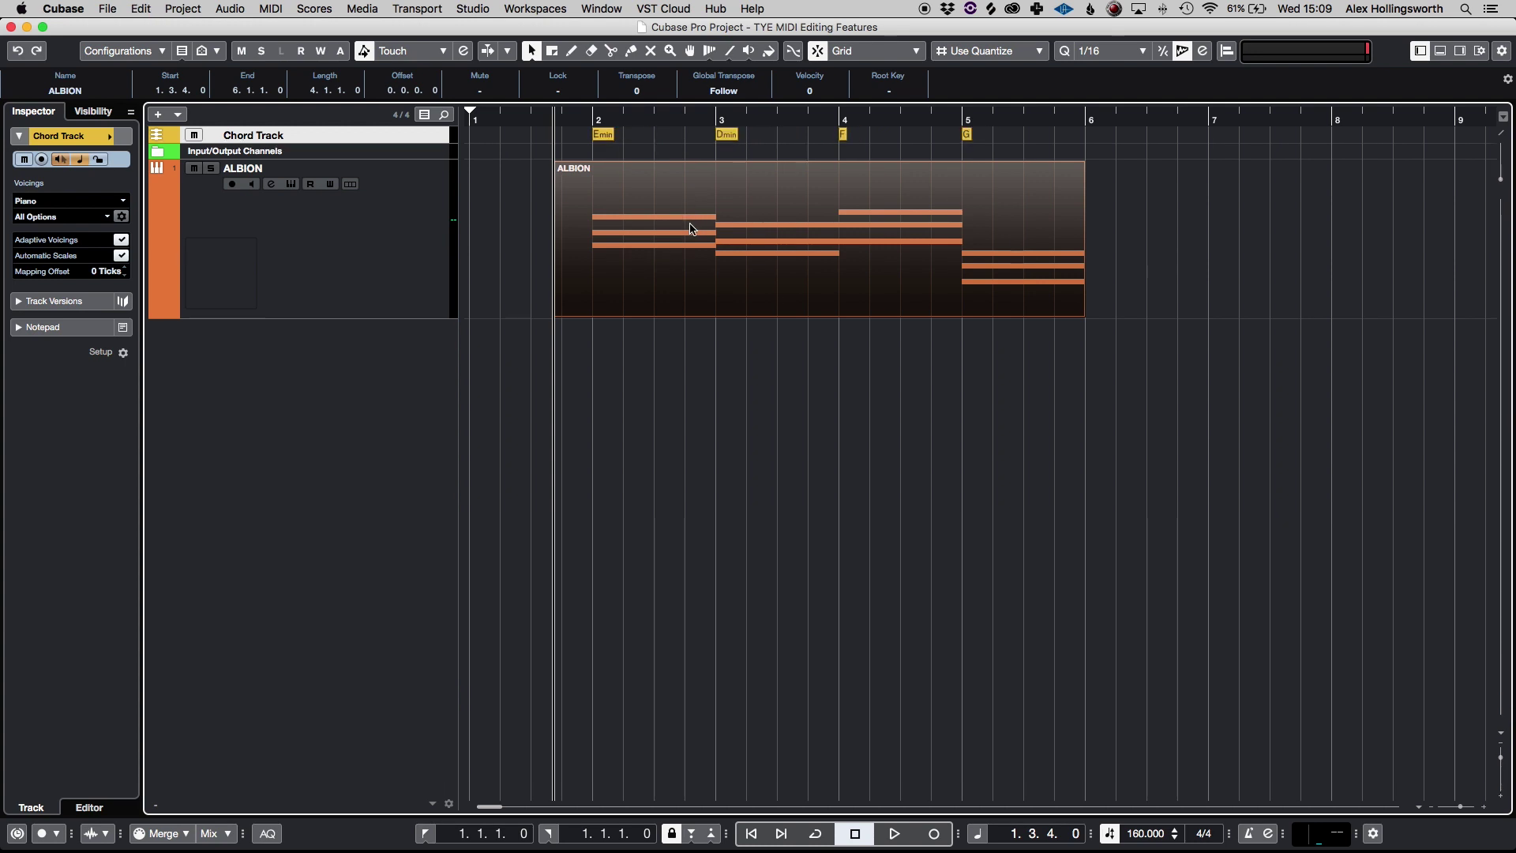
{"action": "key", "text": "alt+Down"}
{"action": "key", "text": "alt+Down"}
{"action": "key", "text": "alt+Down"}
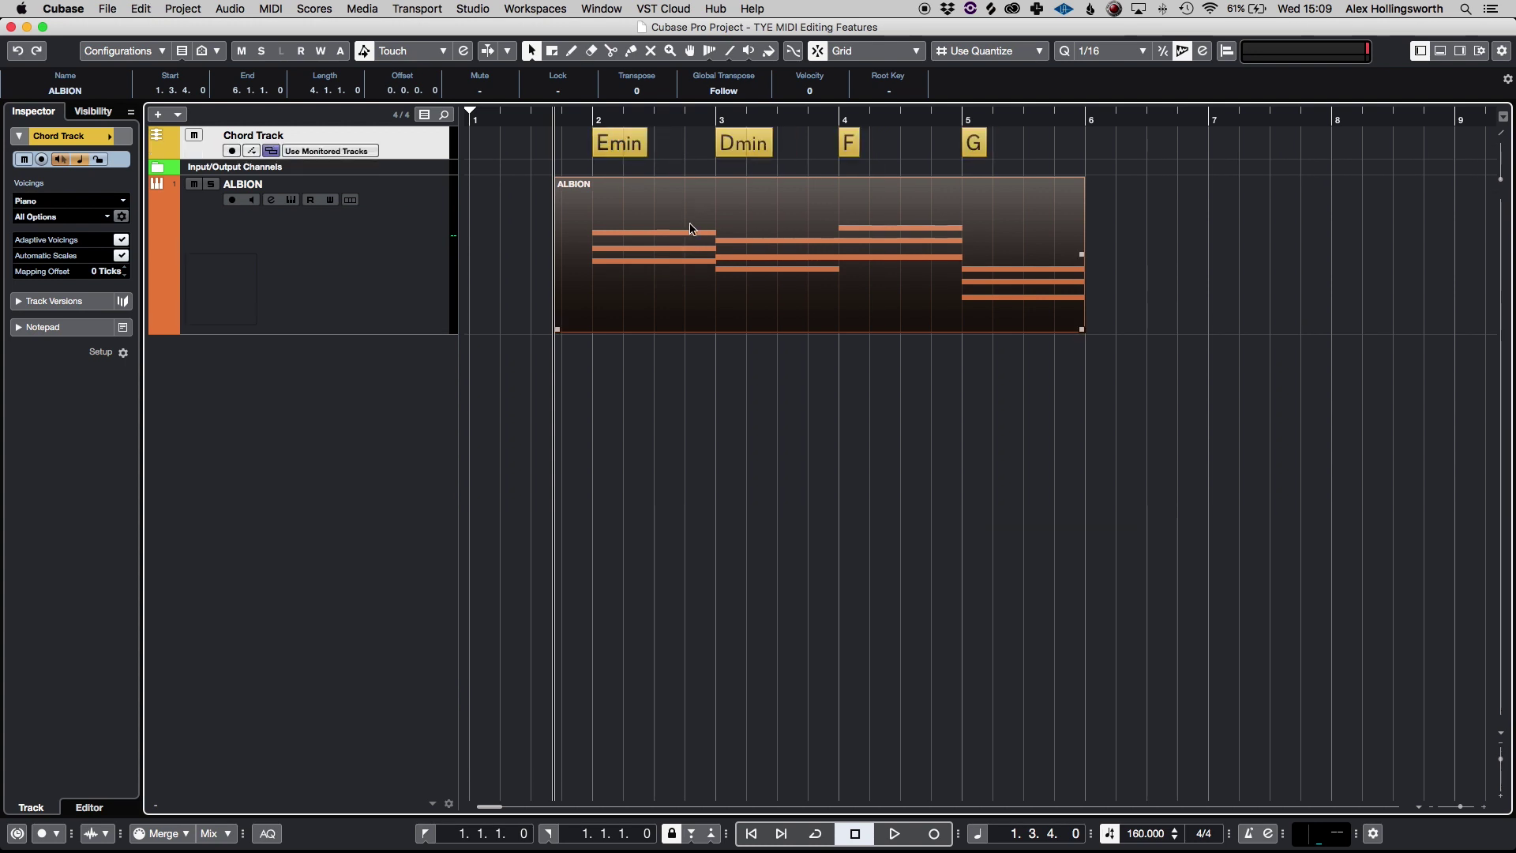
Step: Delete a range at ALBION's start so it begins at bar 2, then zoom out to bars 1–21
{"action": "key", "text": "2"}
{"action": "left_click_drag", "start_coordinate": [534, 226], "coordinate": [593, 227]}
{"action": "key", "text": "Delete"}
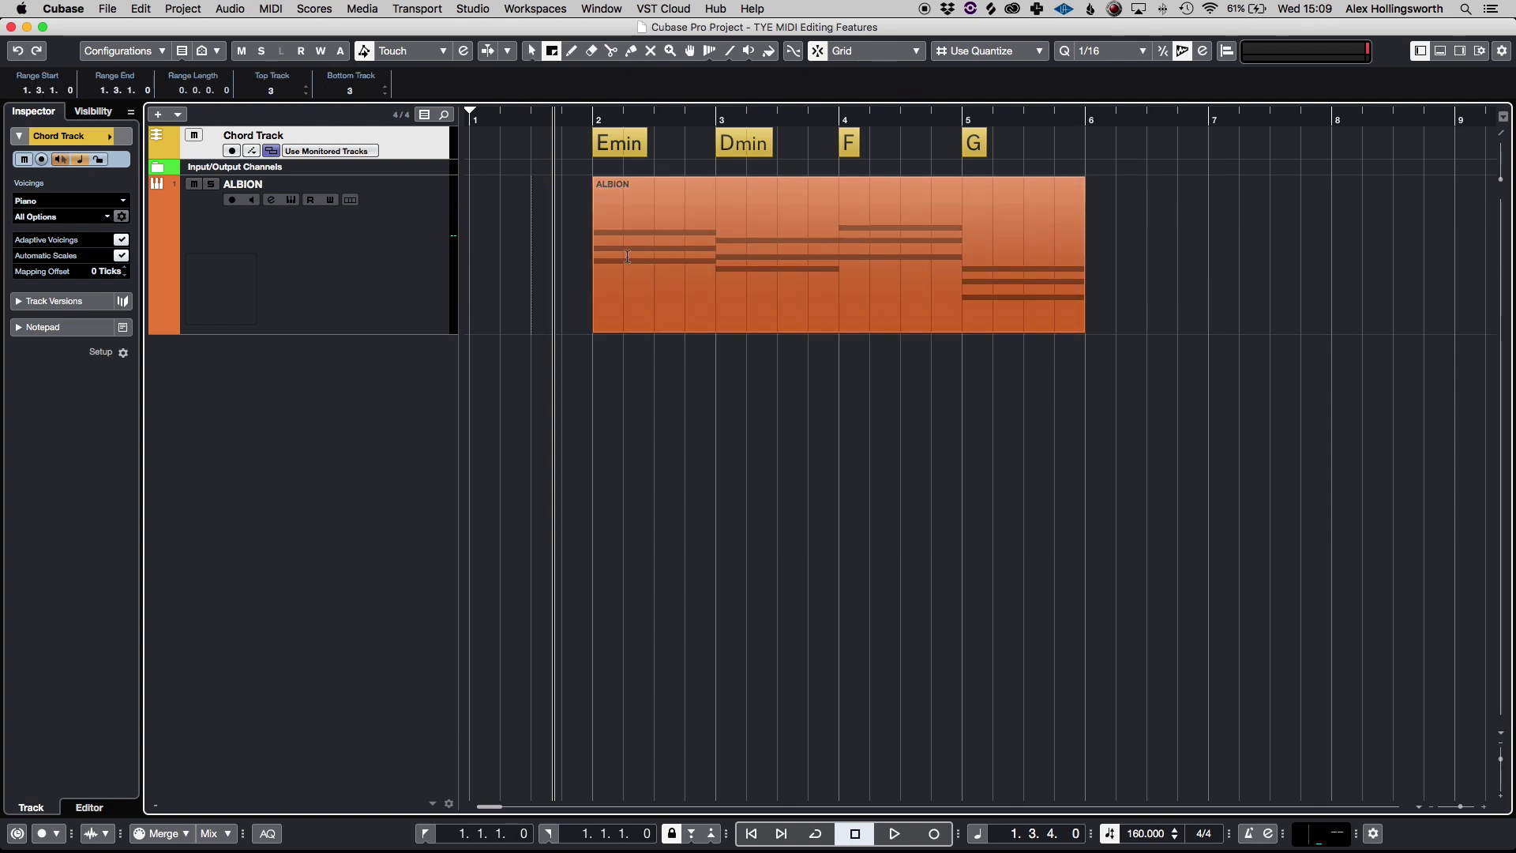
{"action": "key", "text": "1"}
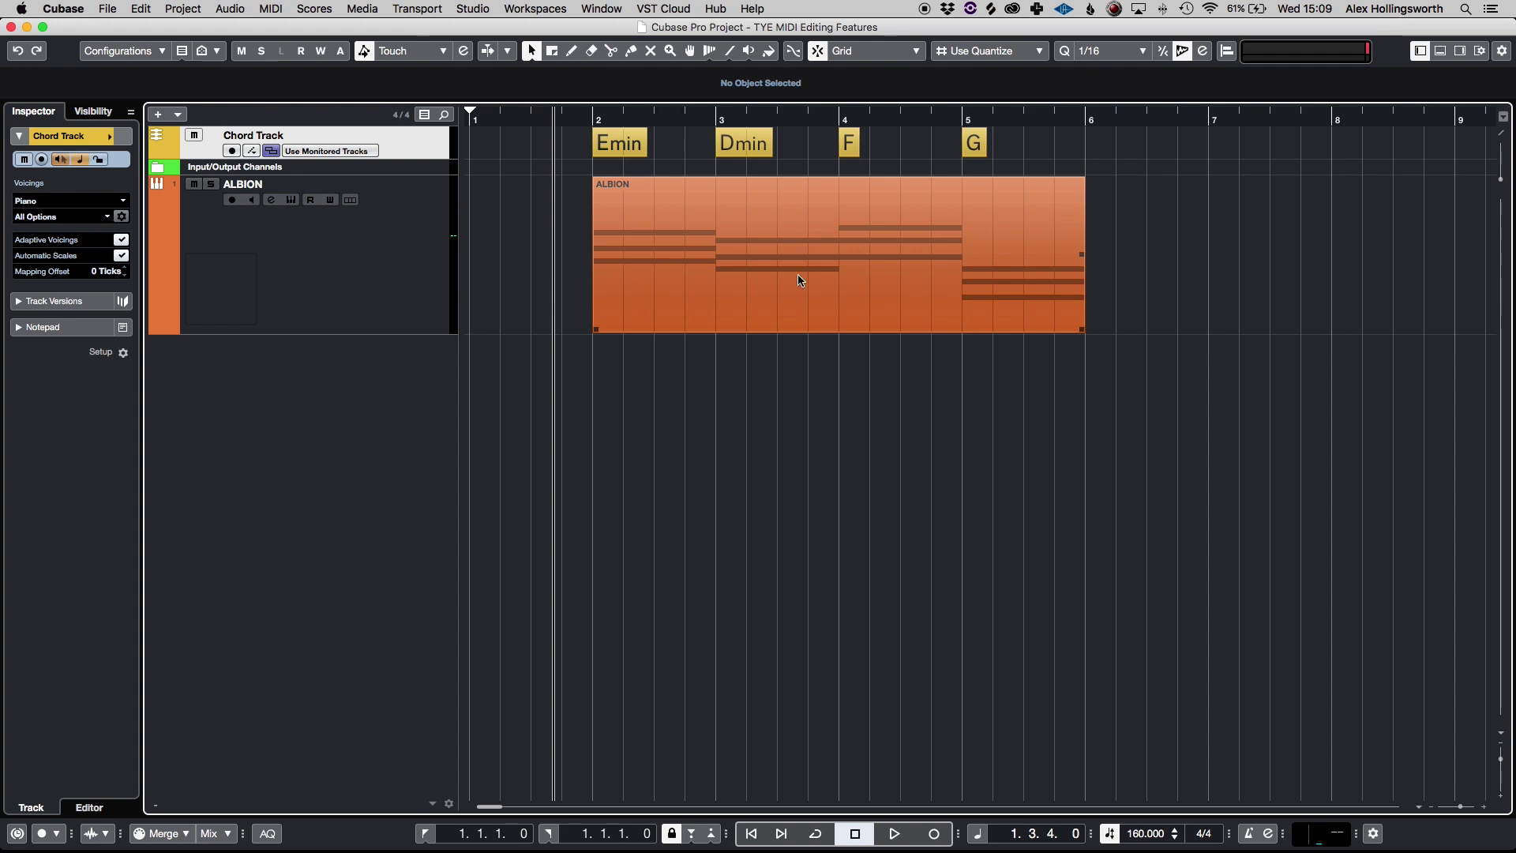
{"action": "left_click", "coordinate": [970, 284]}
{"action": "left_click", "coordinate": [1331, 324]}
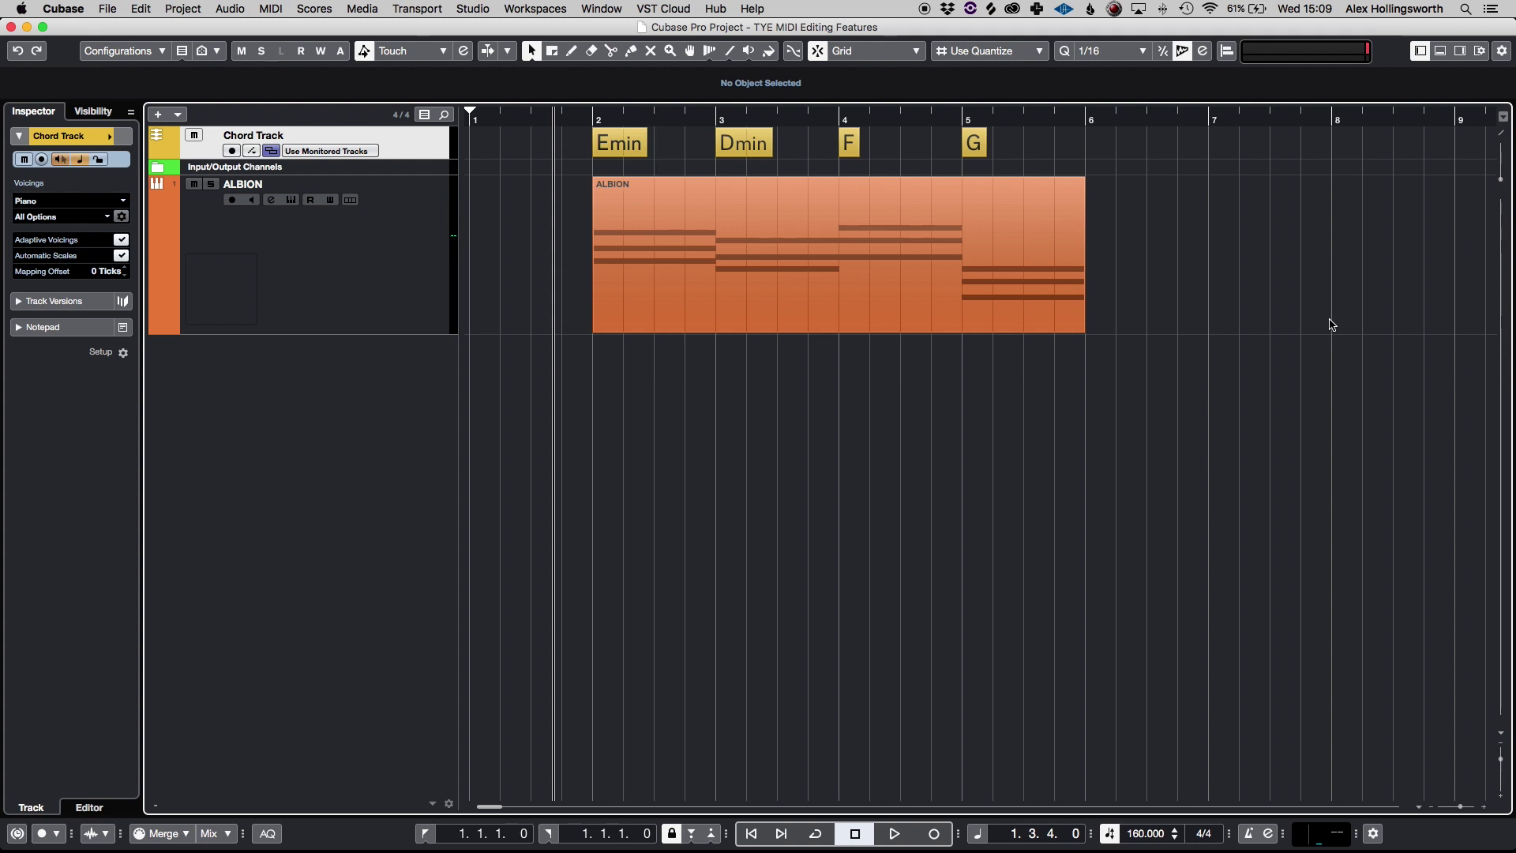
{"action": "key", "text": "g"}
{"action": "key", "text": "g"}
{"action": "key", "text": "g"}
{"action": "key", "text": "g"}
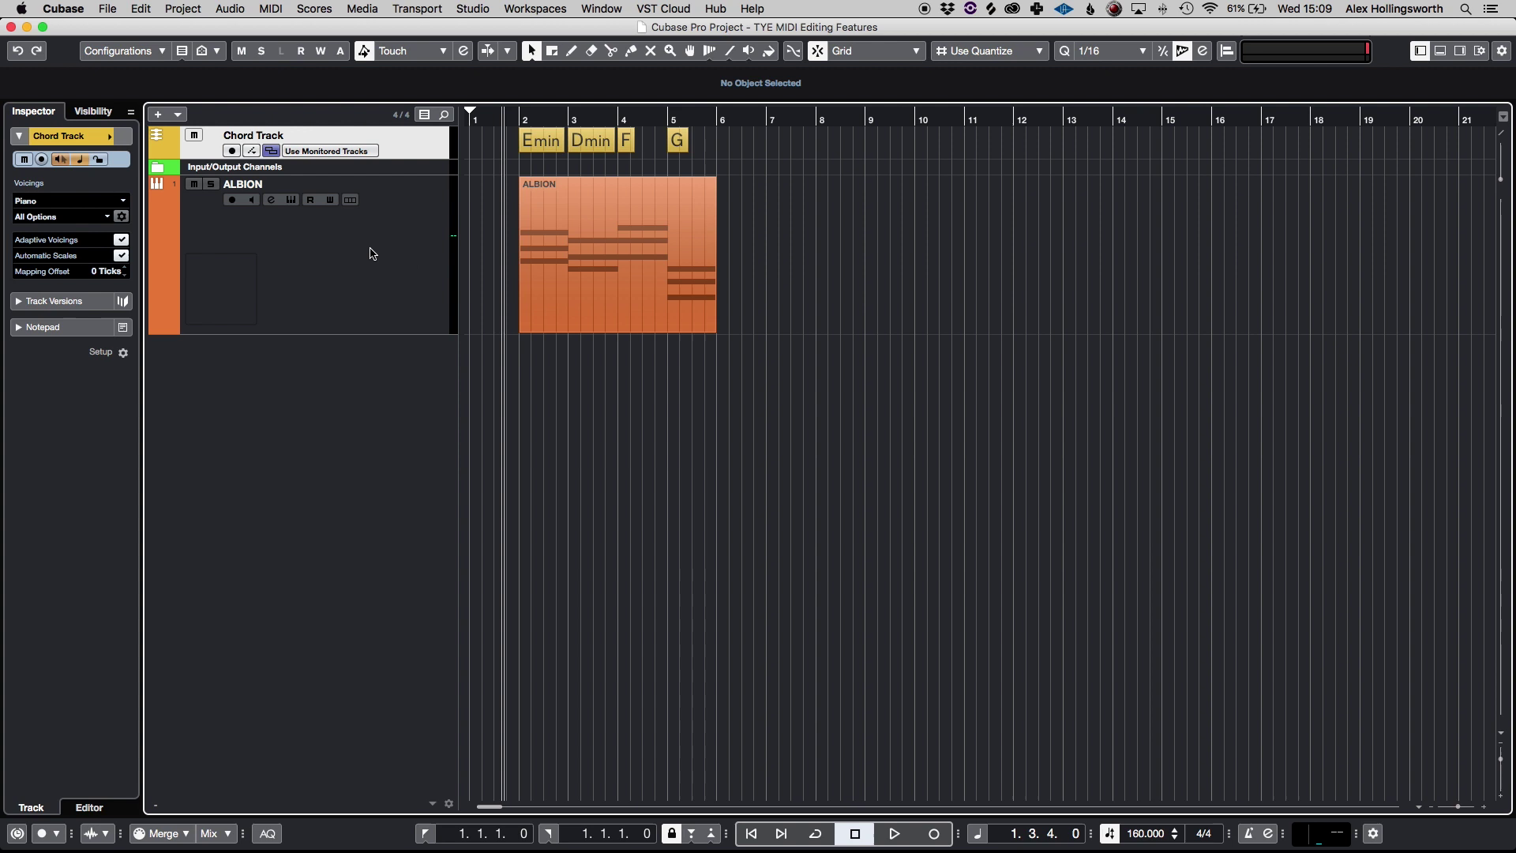
{"action": "left_click", "coordinate": [545, 251]}
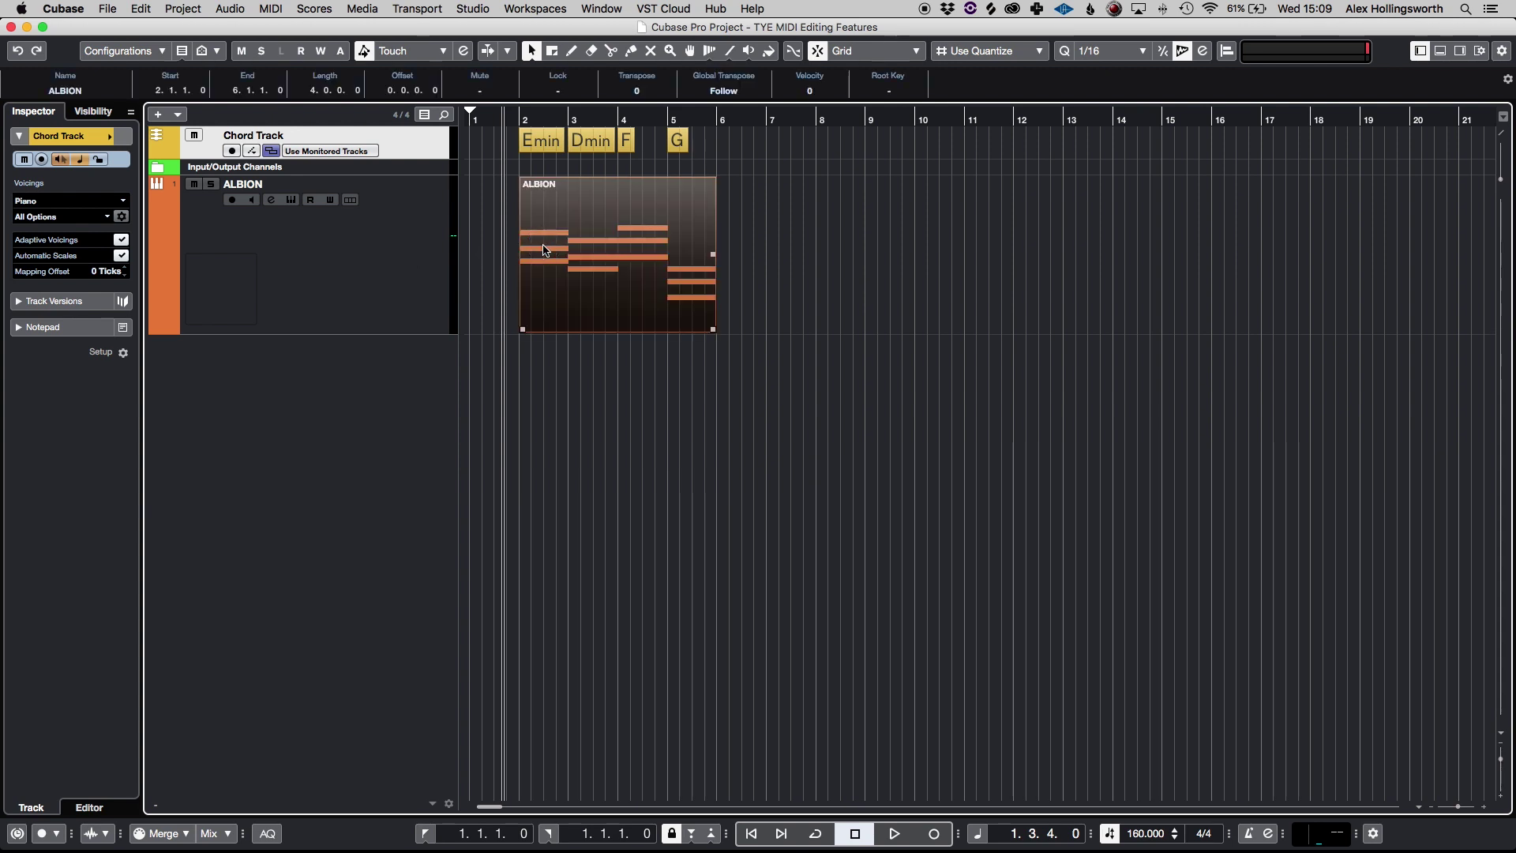
{"action": "left_click", "coordinate": [183, 8]}
{"action": "mouse_move", "coordinate": [247, 422]}
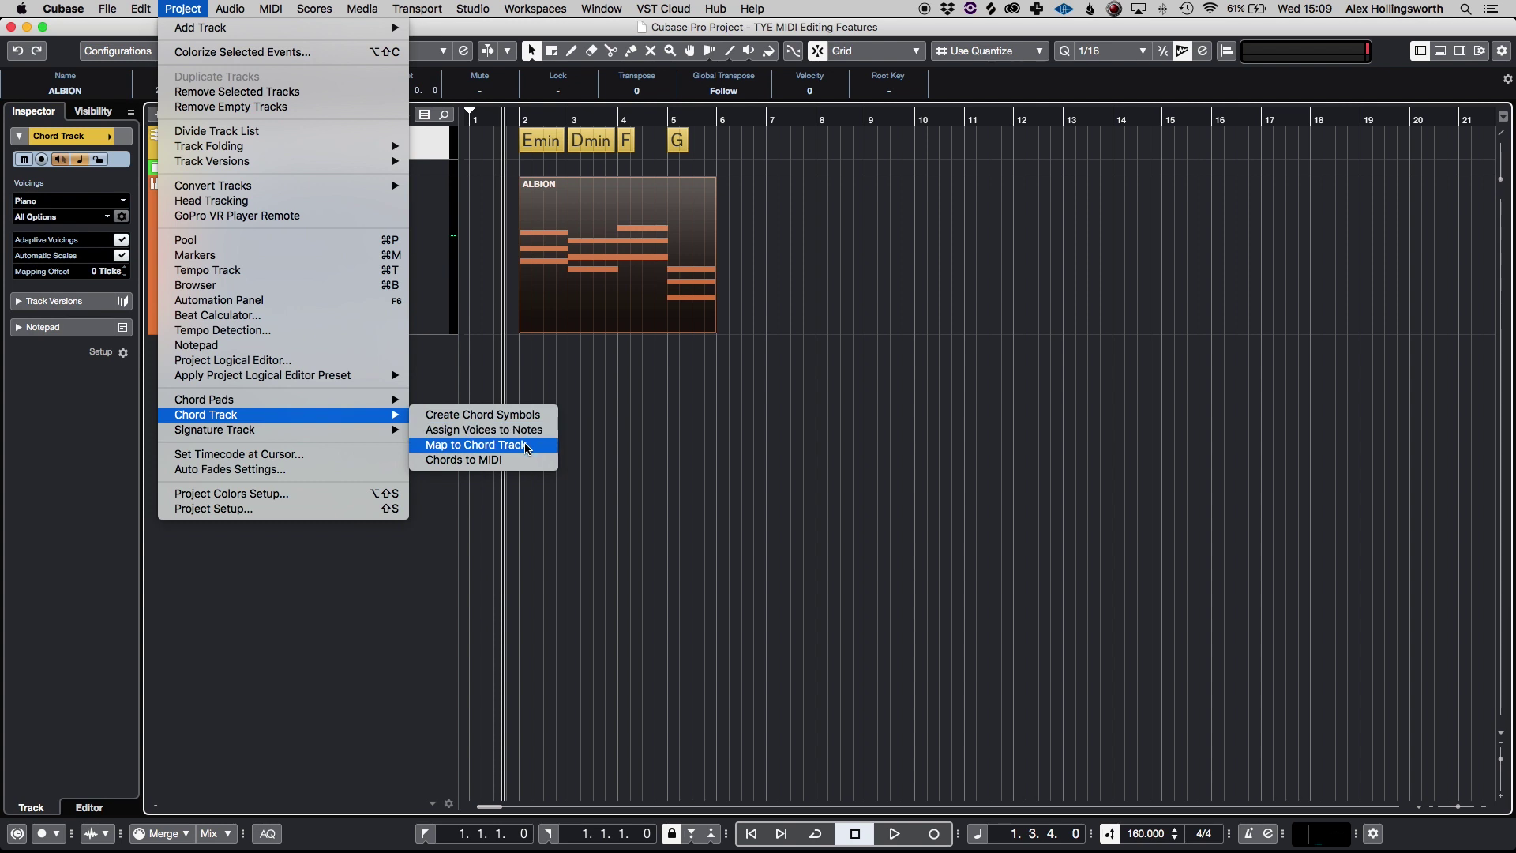
{"action": "left_click", "coordinate": [735, 448]}
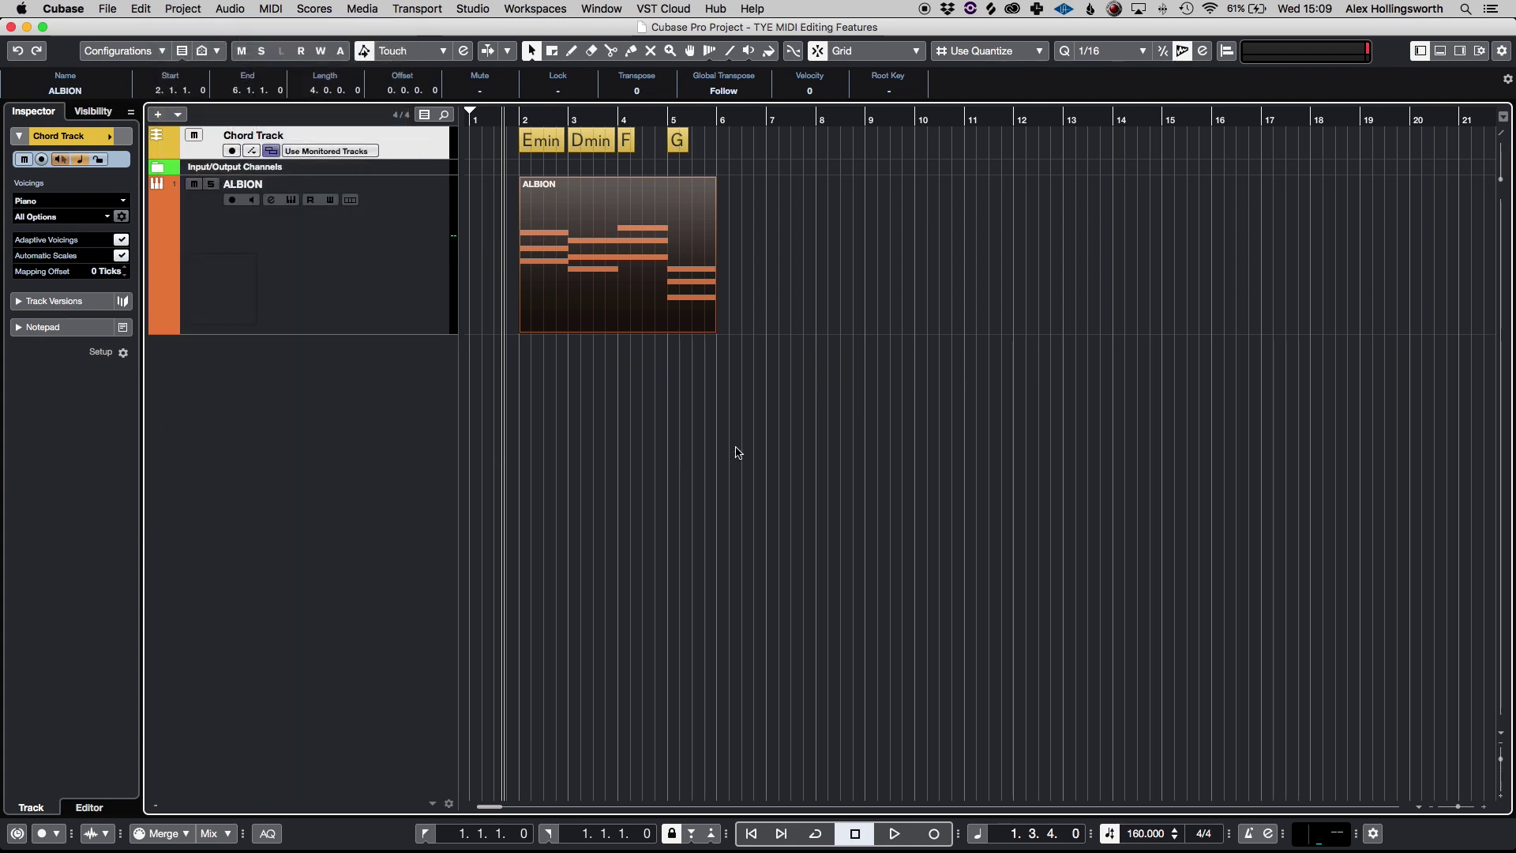
Step: Open the ALBION part in the Key Editor and nudge the B4 note by semitones, leaving it at B4
{"action": "left_click", "coordinate": [736, 452]}
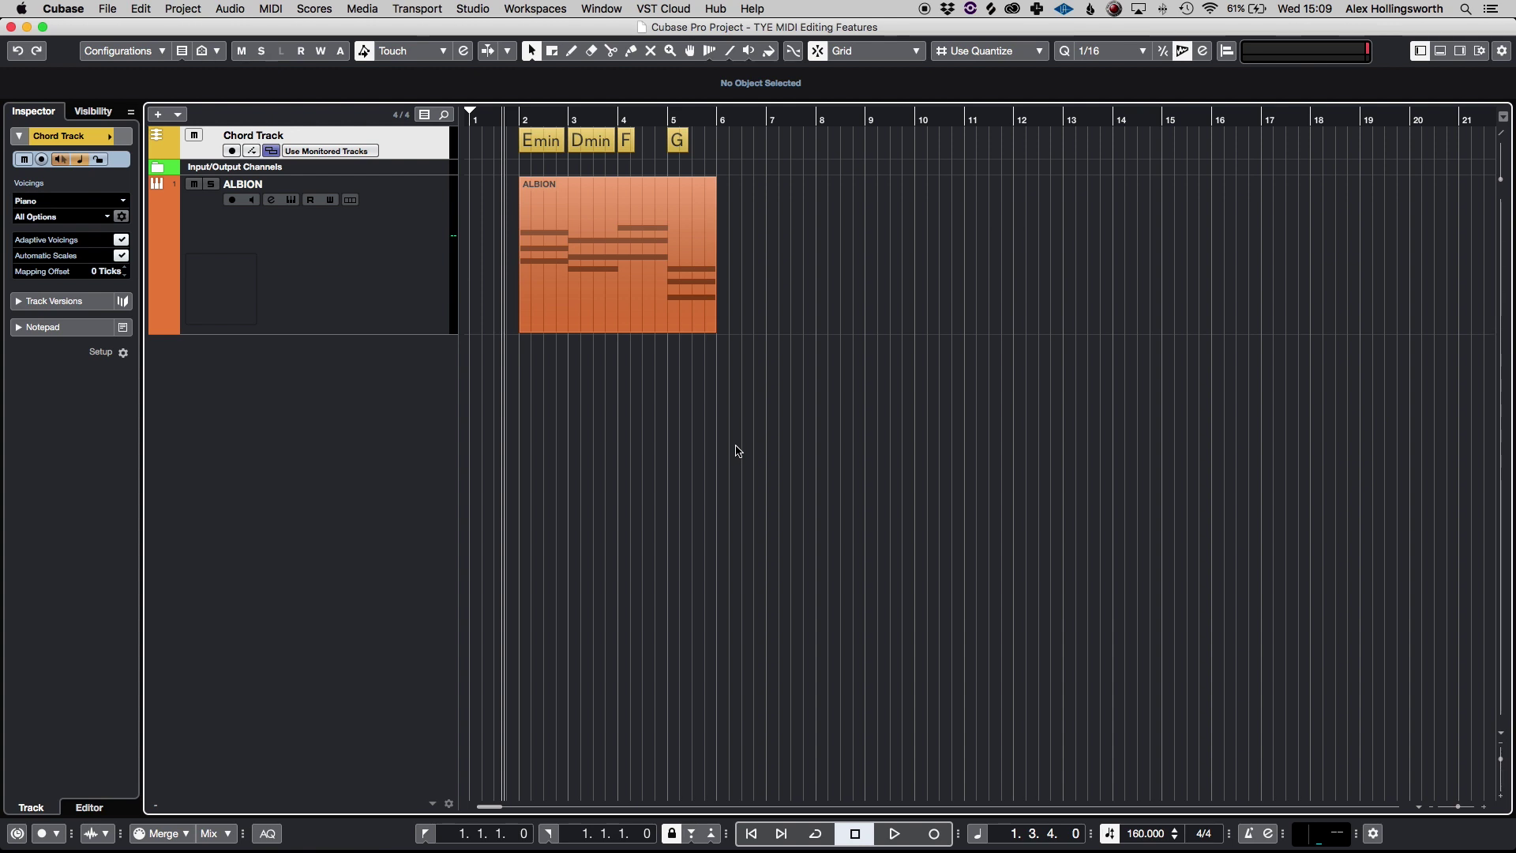
{"action": "left_click", "coordinate": [669, 291]}
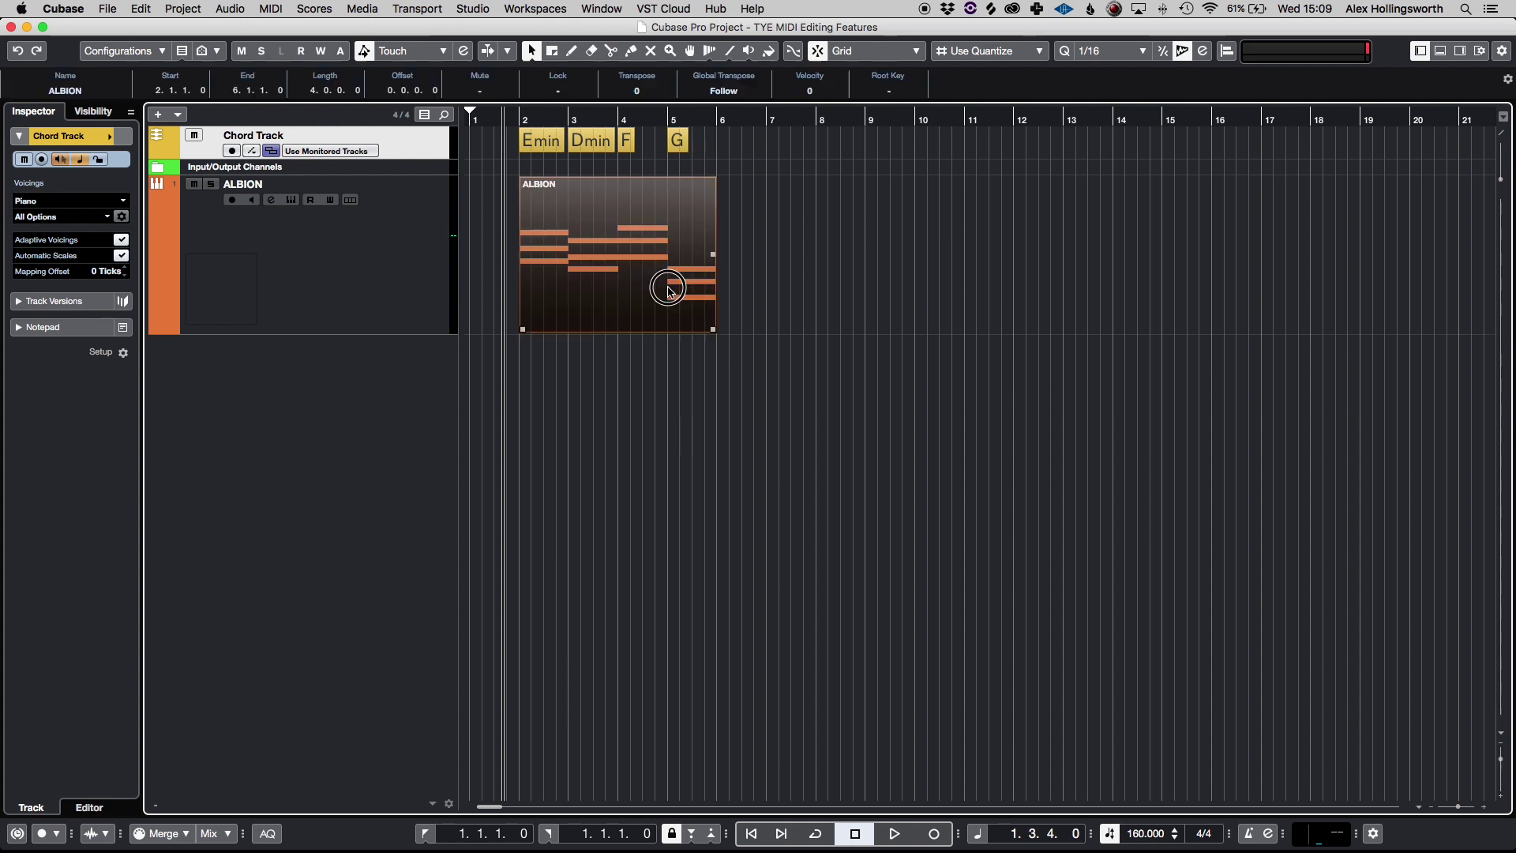
{"action": "double_click", "coordinate": [669, 291]}
{"action": "left_click", "coordinate": [212, 355]}
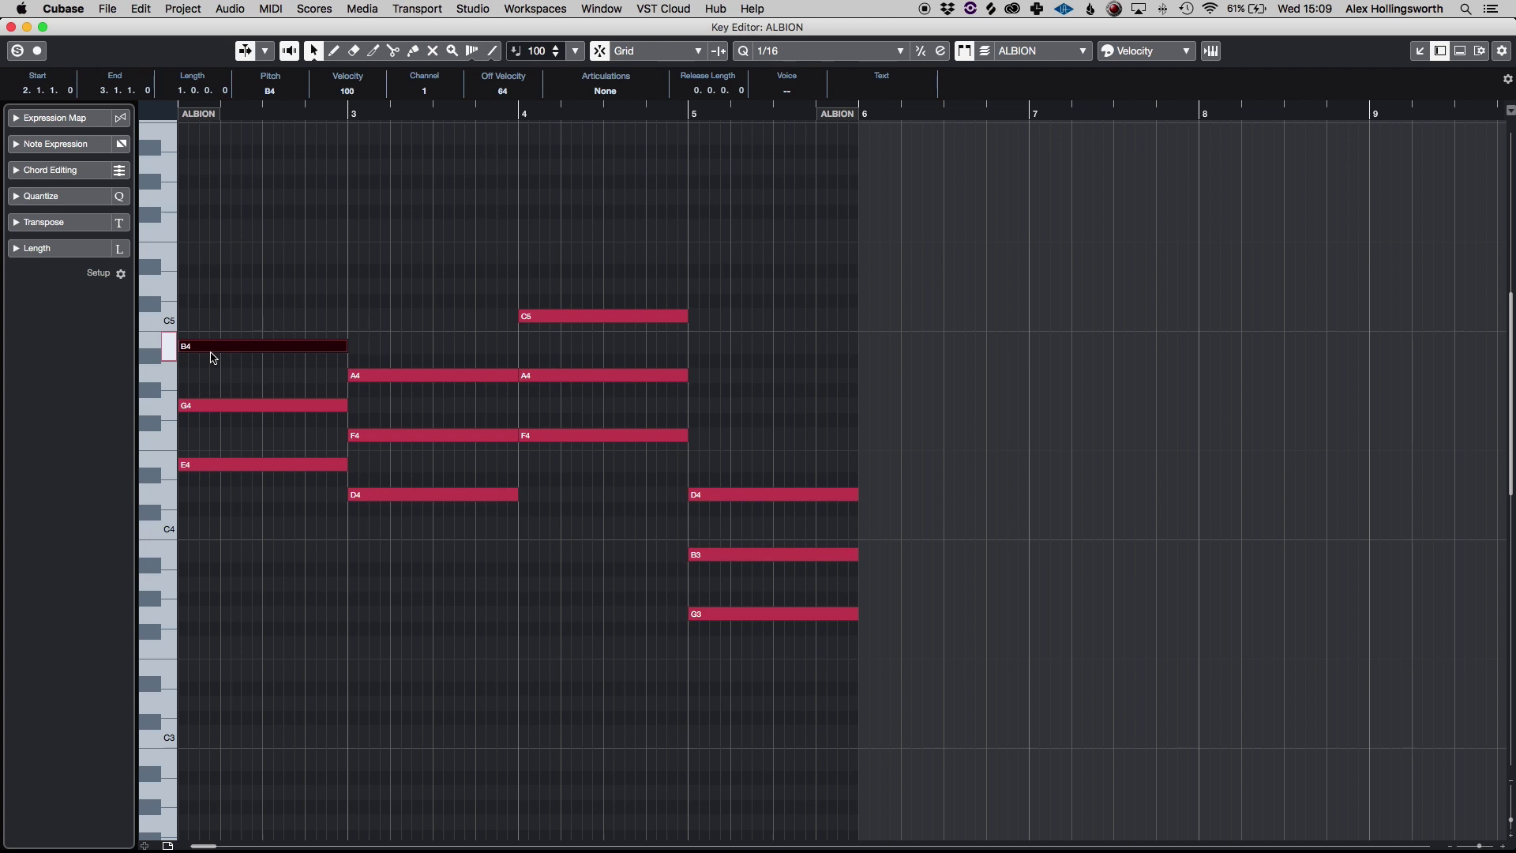
{"action": "key", "text": "Up"}
{"action": "key", "text": "Down"}
{"action": "key", "text": "Down"}
{"action": "key", "text": "Down"}
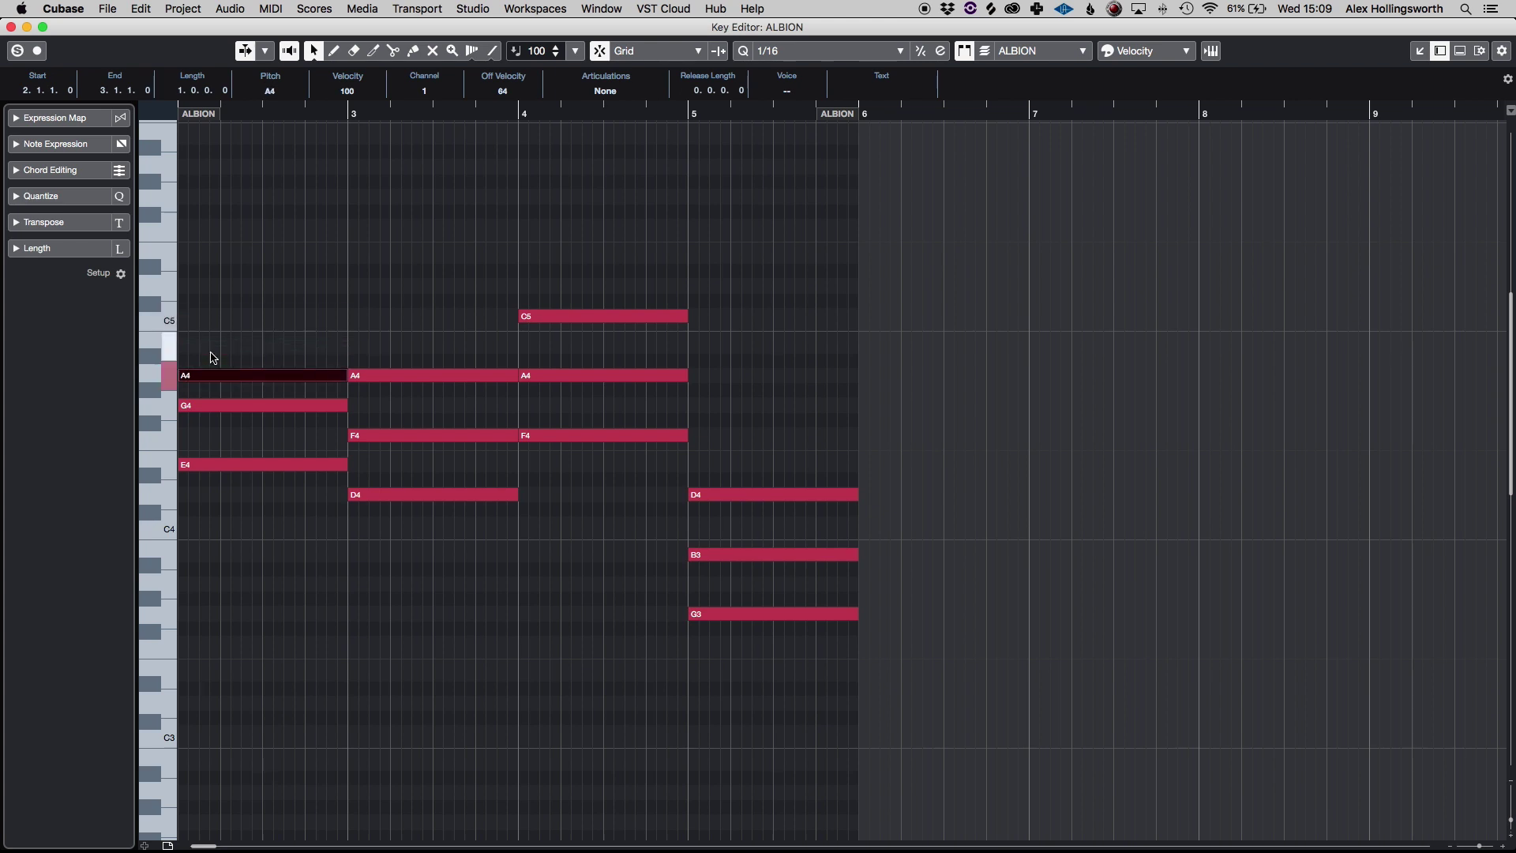
{"action": "key", "text": "Down"}
{"action": "key", "text": "Up"}
{"action": "key", "text": "Up"}
{"action": "key", "text": "Up"}
{"action": "key", "text": "Up"}
{"action": "key", "text": "Down"}
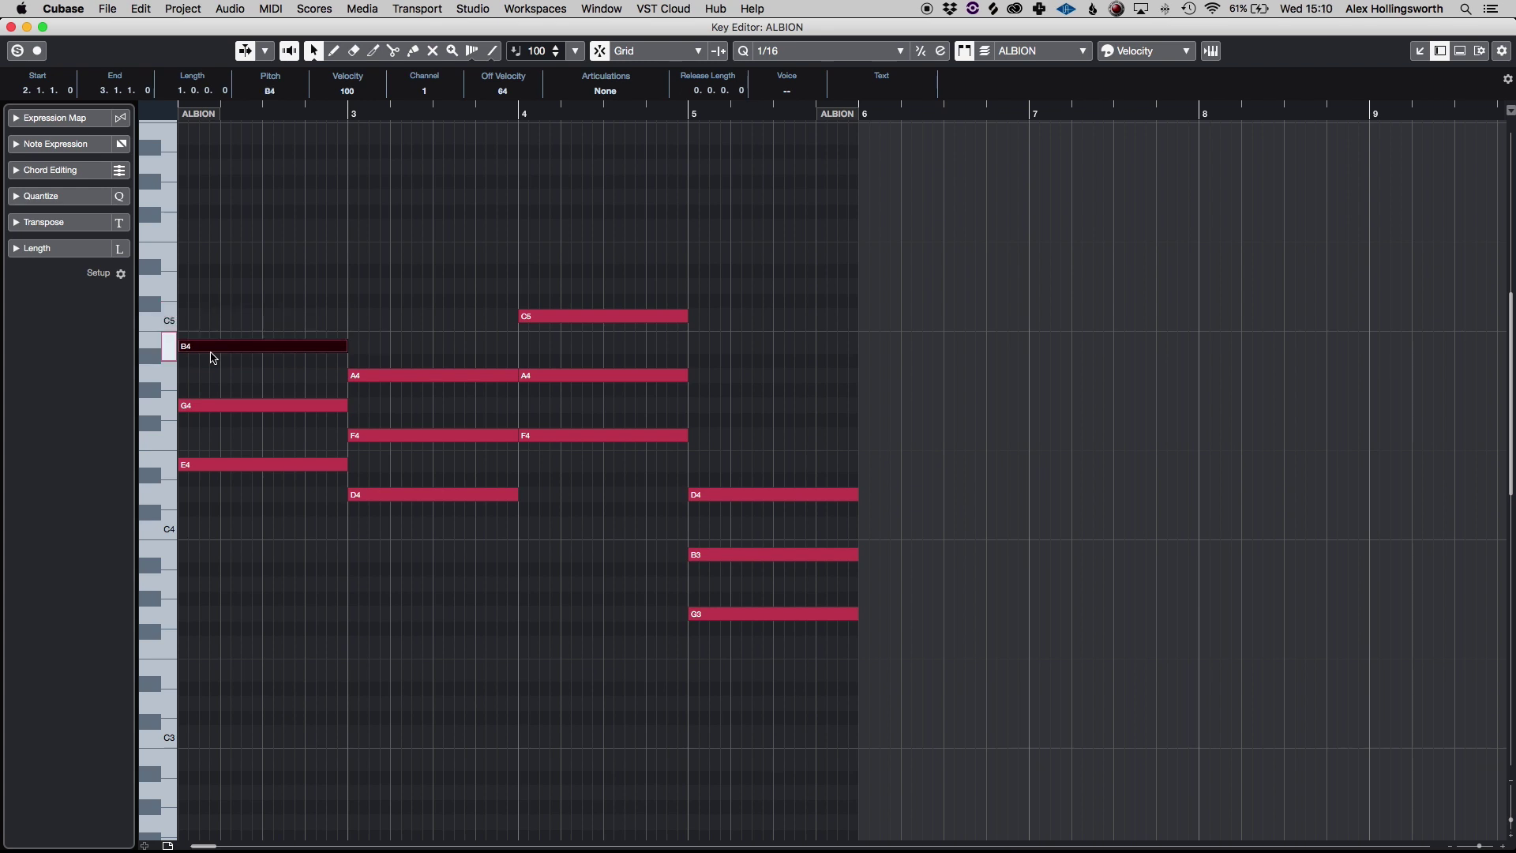
Step: Try octave shifts on the B4 note, returning it to B4
{"action": "key", "text": "shift+Up"}
{"action": "key", "text": "shift+Down"}
{"action": "key", "text": "shift+Up"}
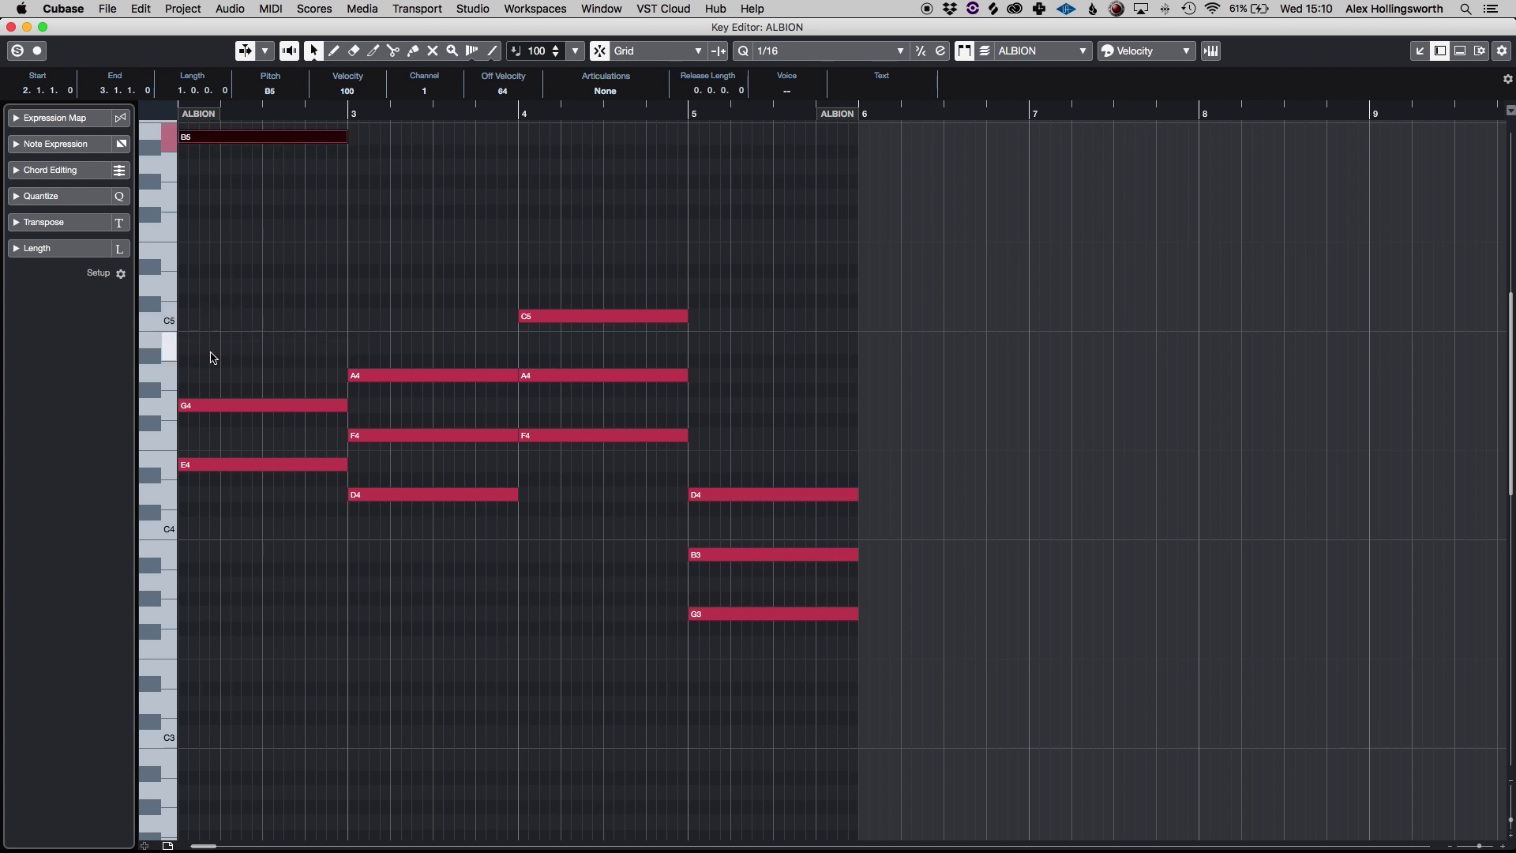
{"action": "key", "text": "shift+Down"}
{"action": "key", "text": "shift+Up"}
{"action": "key", "text": "shift+Down"}
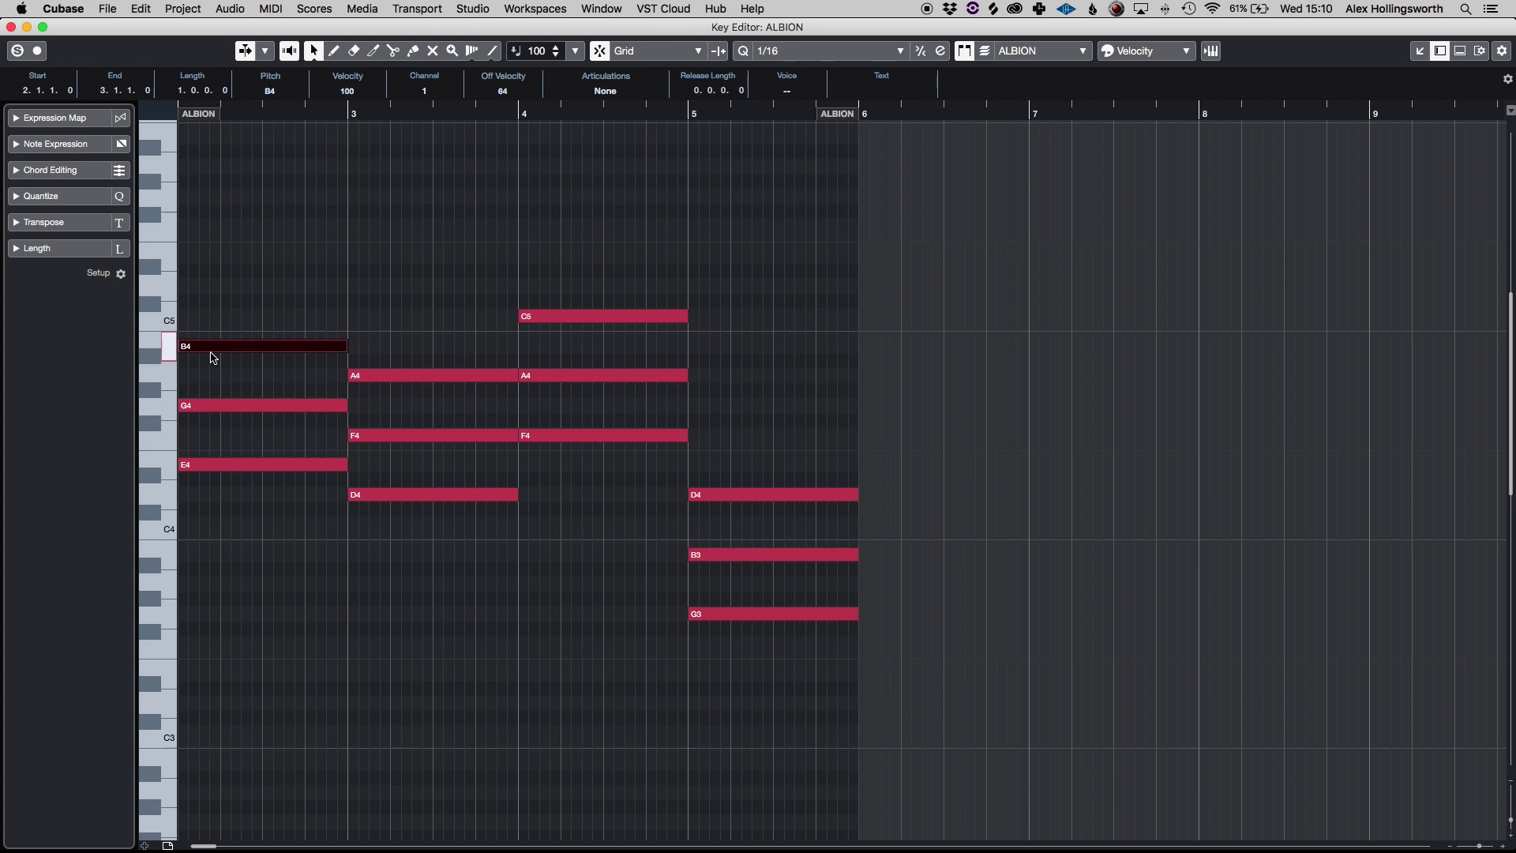
Step: Step the note selection through the chord notes until the C5 note is selected
{"action": "key", "text": "Right"}
{"action": "key", "text": "super+Up"}
{"action": "key", "text": "super+Up"}
{"action": "key", "text": "Right"}
{"action": "key", "text": "super+Up"}
{"action": "key", "text": "super+Down"}
{"action": "key", "text": "super+Down"}
{"action": "key", "text": "Left"}
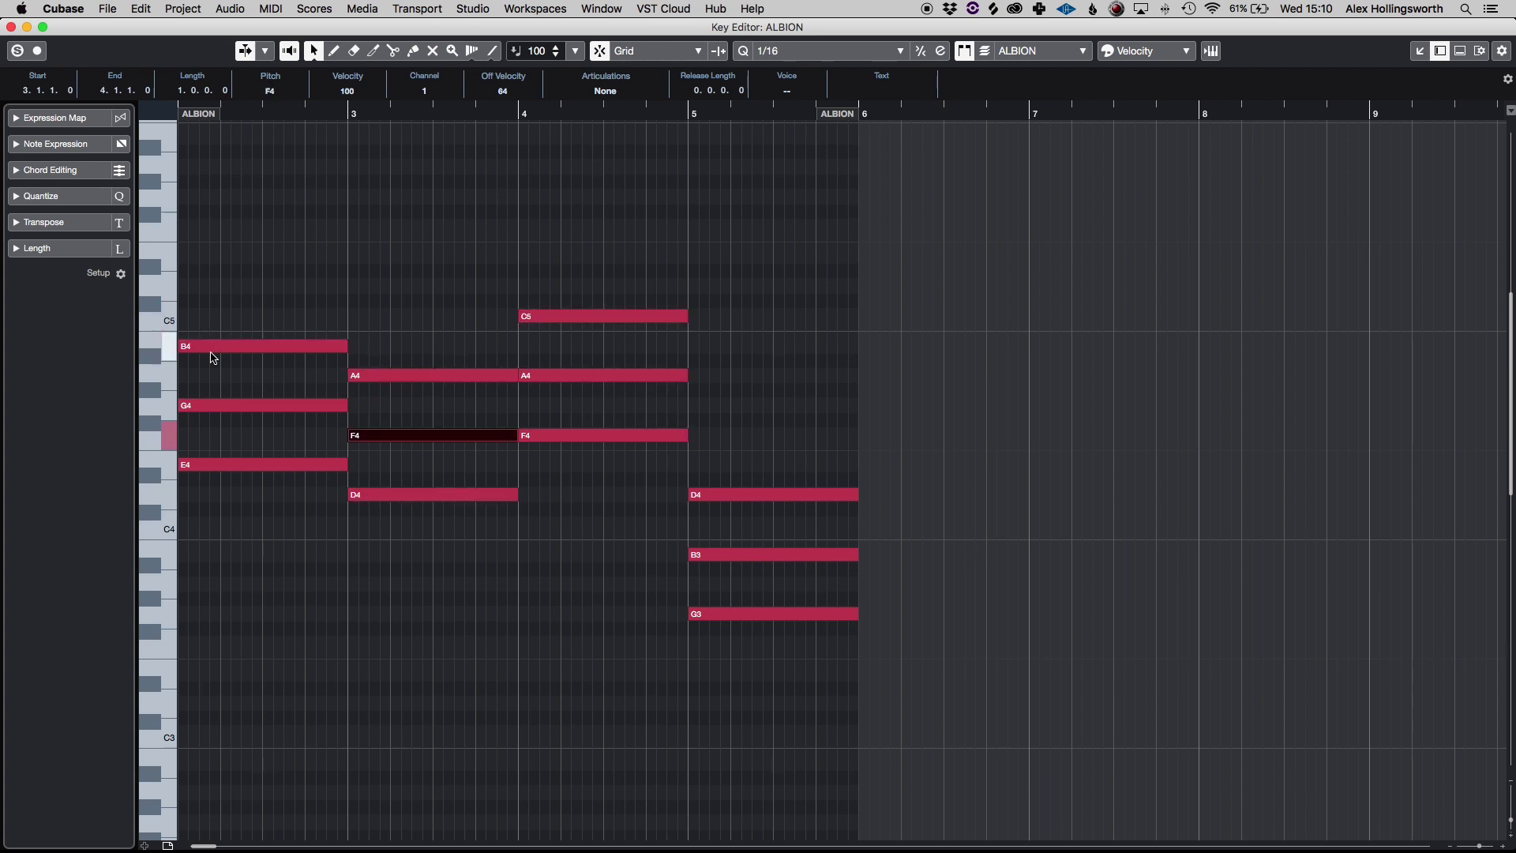
{"action": "key", "text": "super+Down"}
{"action": "key", "text": "super+Up"}
{"action": "key", "text": "super+Up"}
Step: Extend the selection across the later notes, shift them an octave so the triads share one range, then close the editor
{"action": "key", "text": "shift+Right"}
{"action": "key", "text": "shift+Right"}
{"action": "key", "text": "shift+Right"}
{"action": "key", "text": "shift+Right"}
{"action": "key", "text": "shift+Right"}
{"action": "key", "text": "shift+Right"}
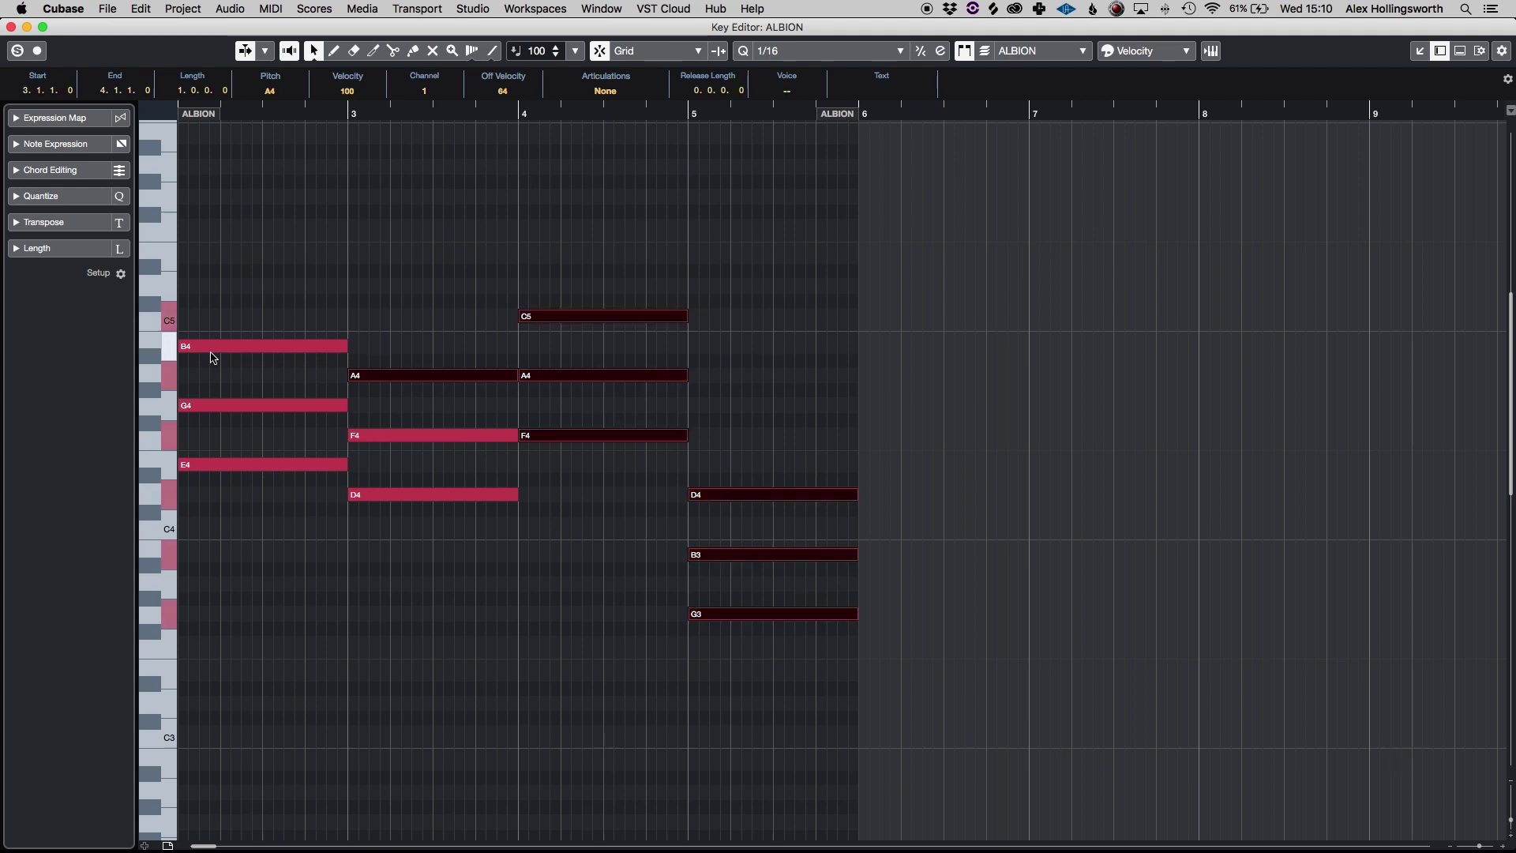
{"action": "key", "text": "shift+Up"}
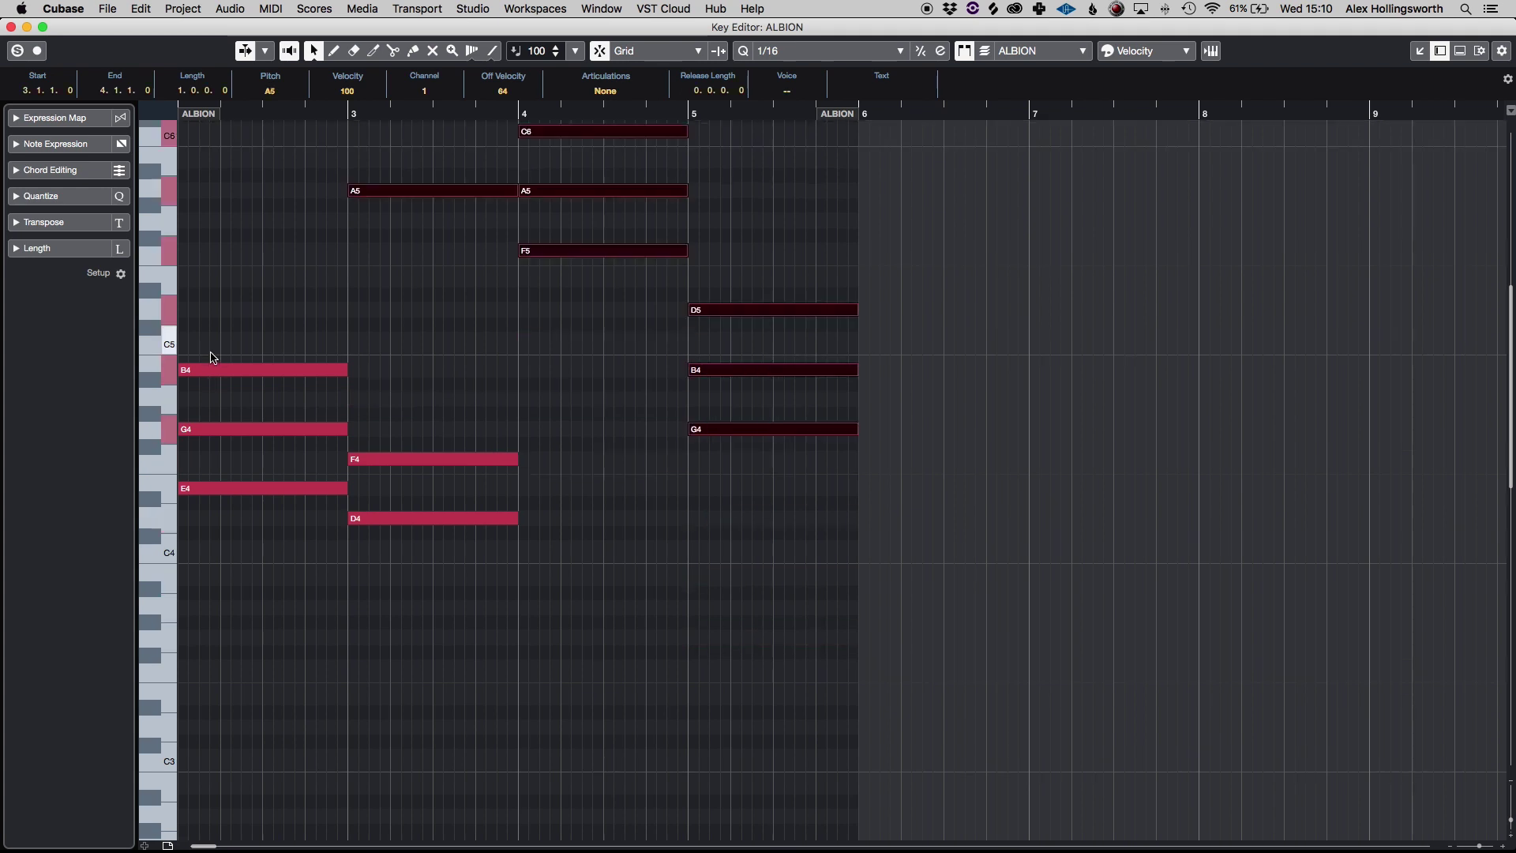
{"action": "key", "text": "shift+Down"}
{"action": "key", "text": "shift+Down"}
{"action": "key", "text": "shift+Up"}
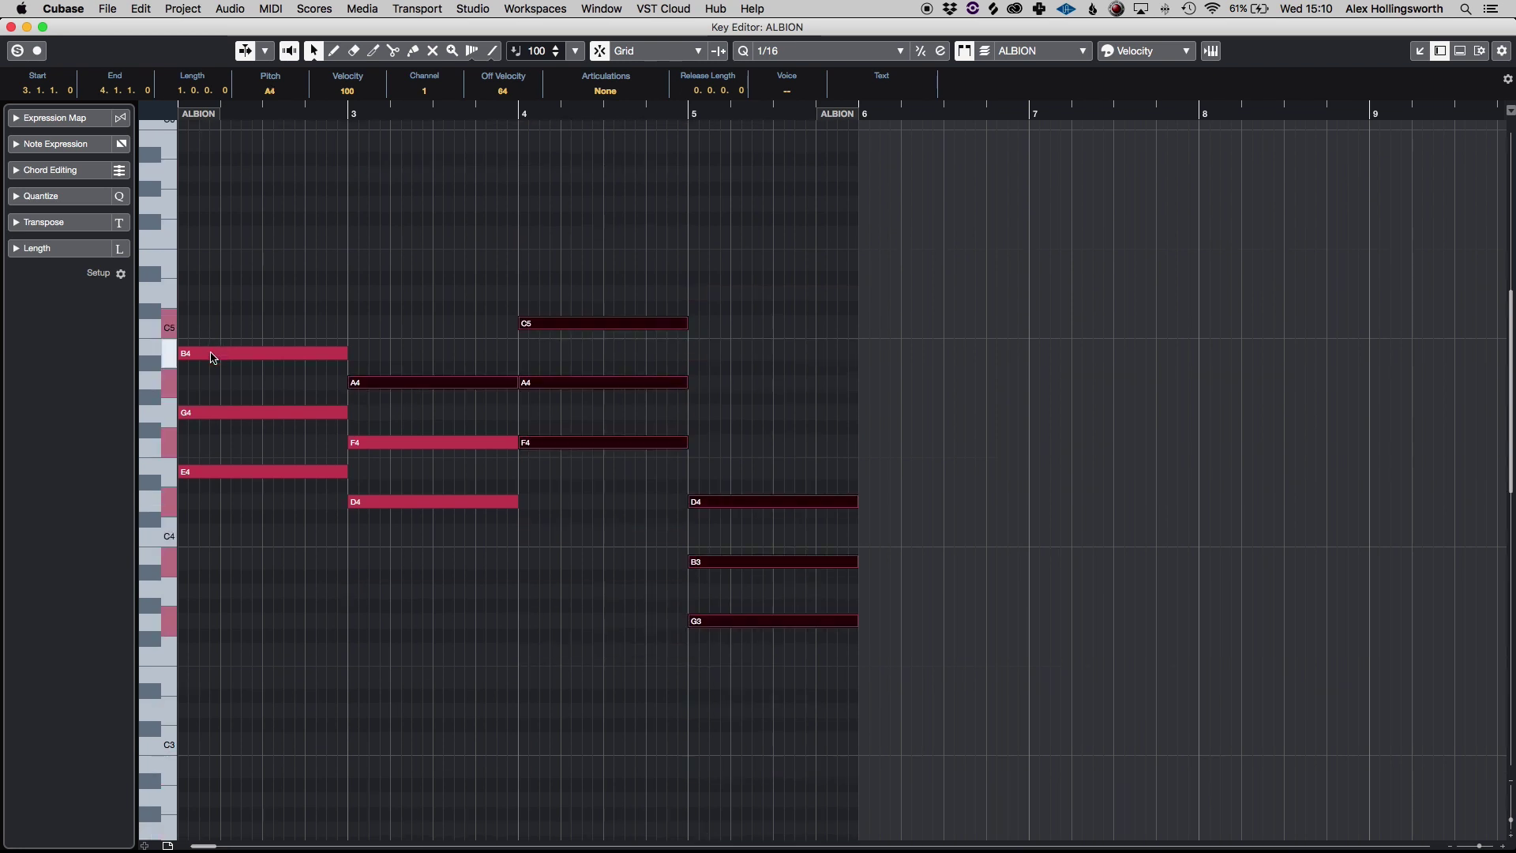
{"action": "key", "text": "Up"}
{"action": "key", "text": "Up"}
{"action": "key", "text": "Down"}
{"action": "key", "text": "Return"}
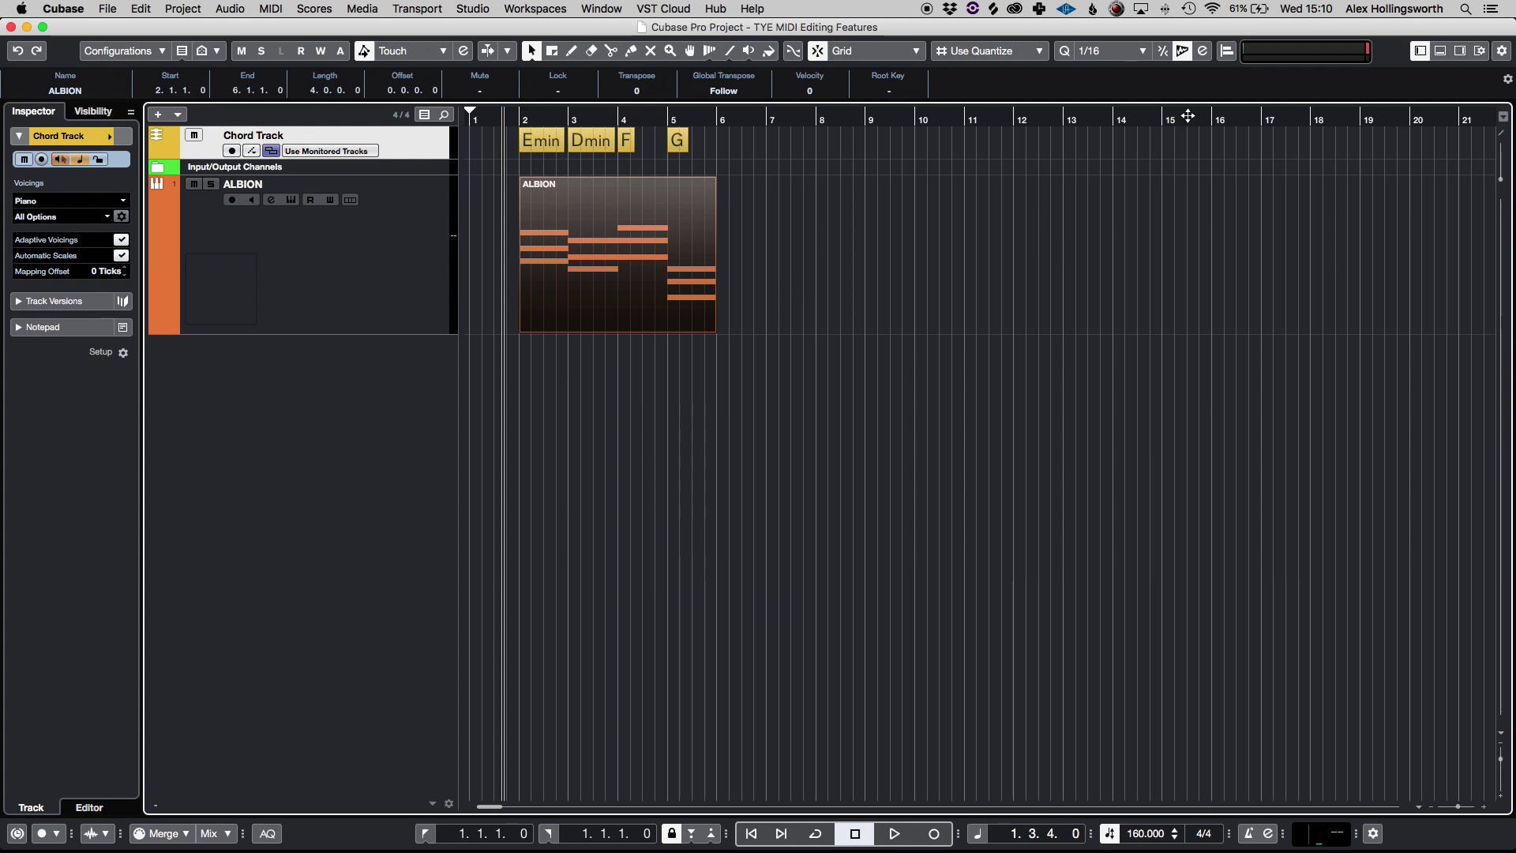
Step: Copy the ALBION part onto a new track below and raise the copy's notes an octave
{"action": "left_click", "coordinate": [755, 300]}
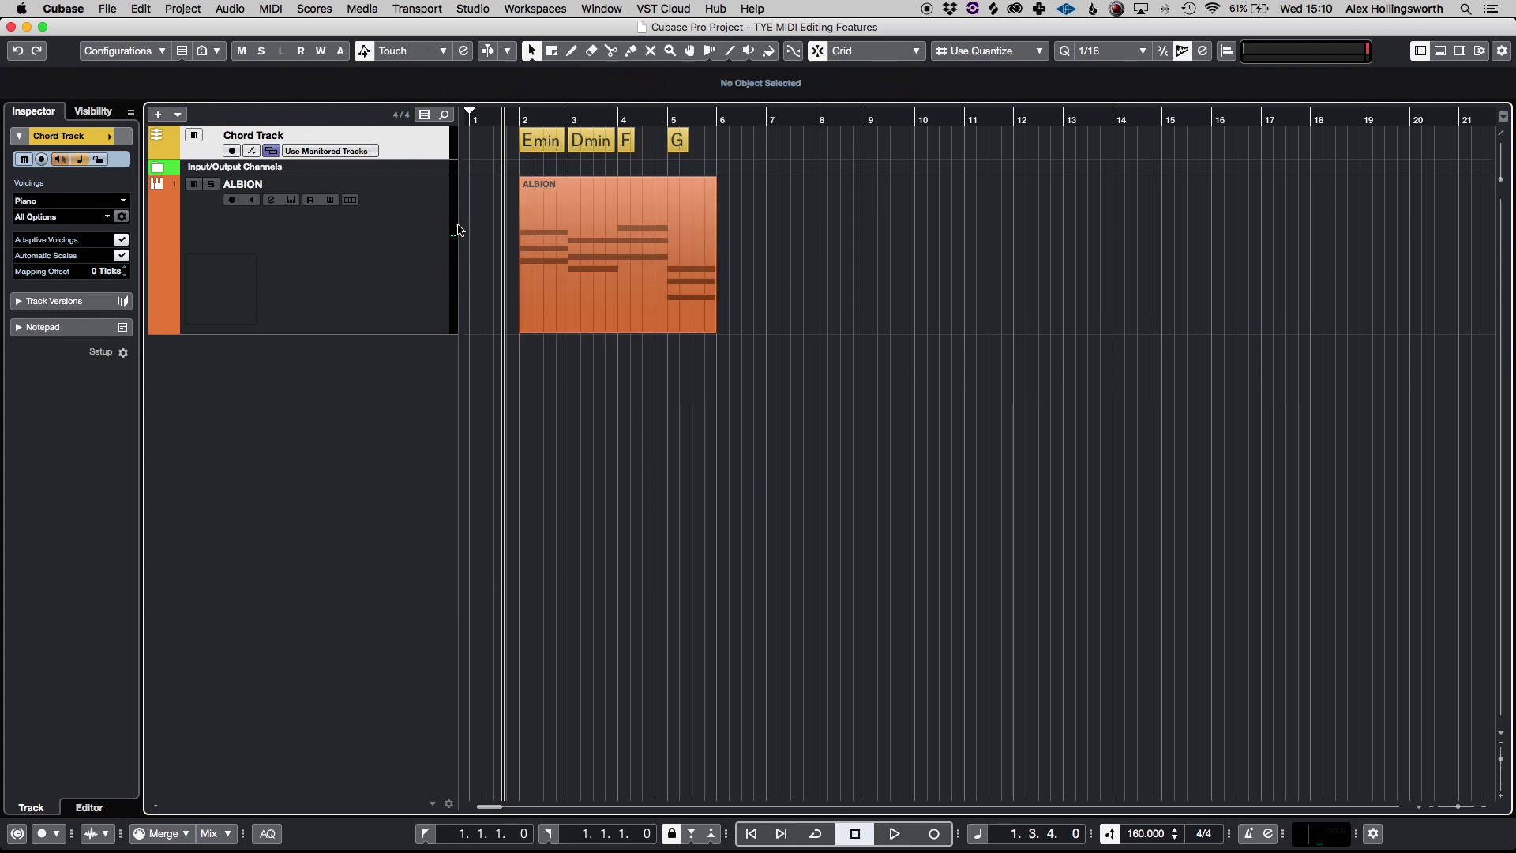
{"action": "left_click", "coordinate": [448, 245]}
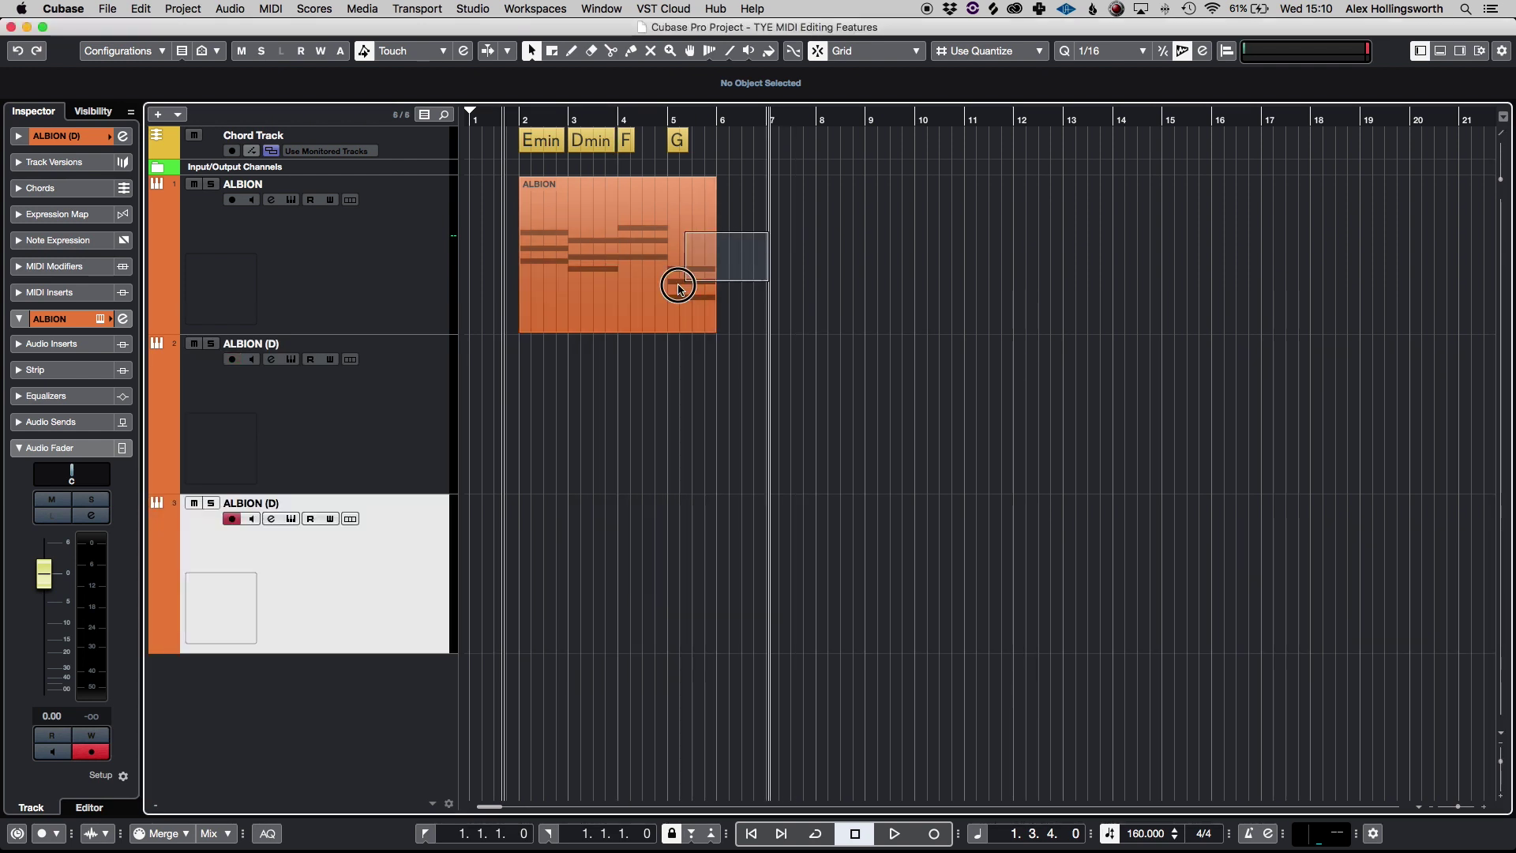
{"action": "left_click_drag", "start_coordinate": [680, 277], "coordinate": [615, 605]}
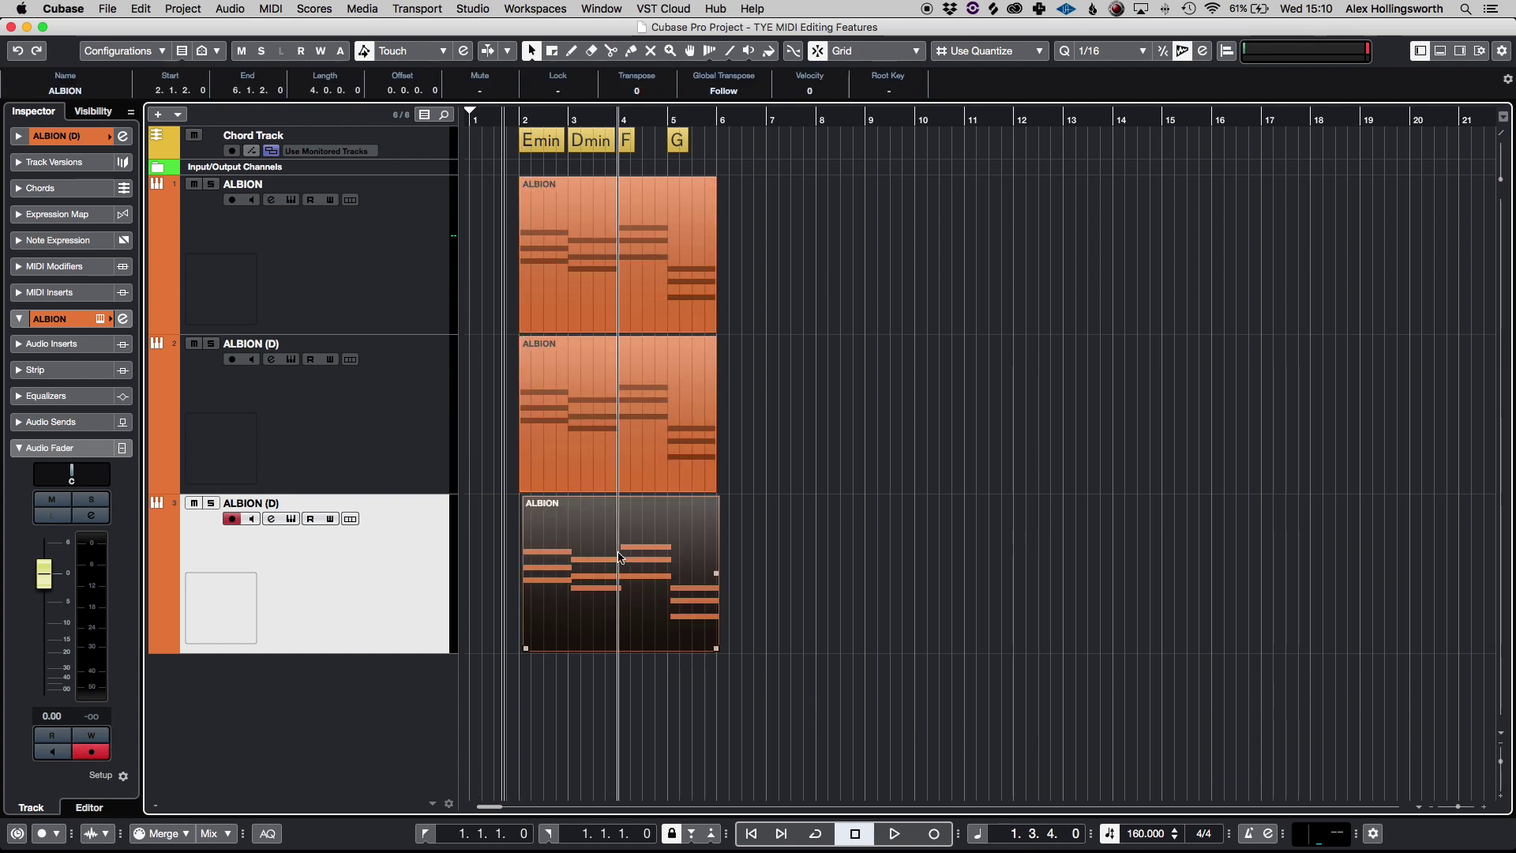
{"action": "double_click", "coordinate": [618, 558]}
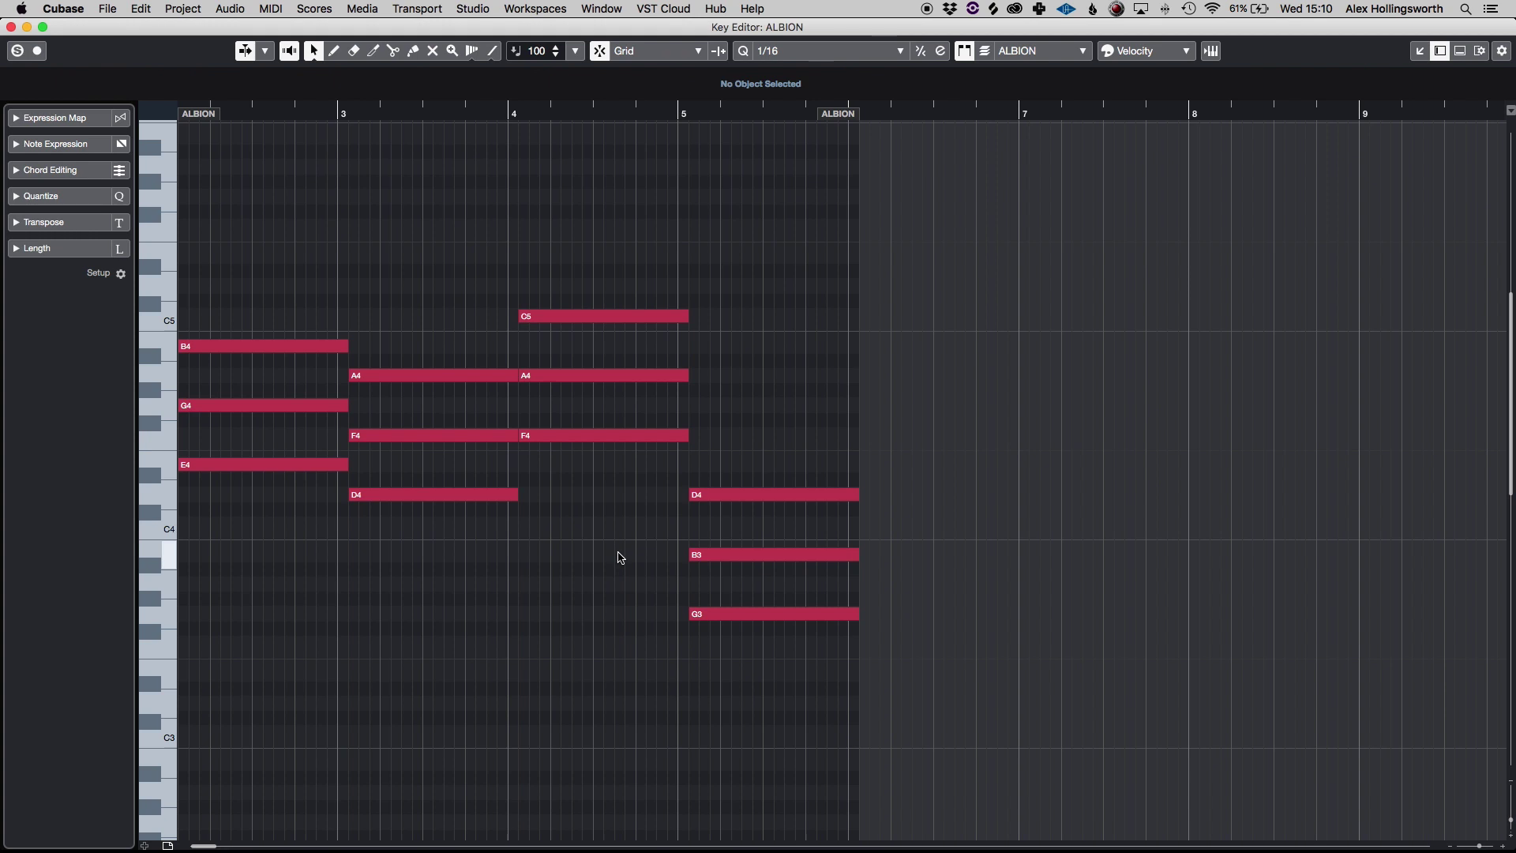
{"action": "key", "text": "super+a"}
{"action": "key", "text": "shift+Up"}
{"action": "key", "text": "Return"}
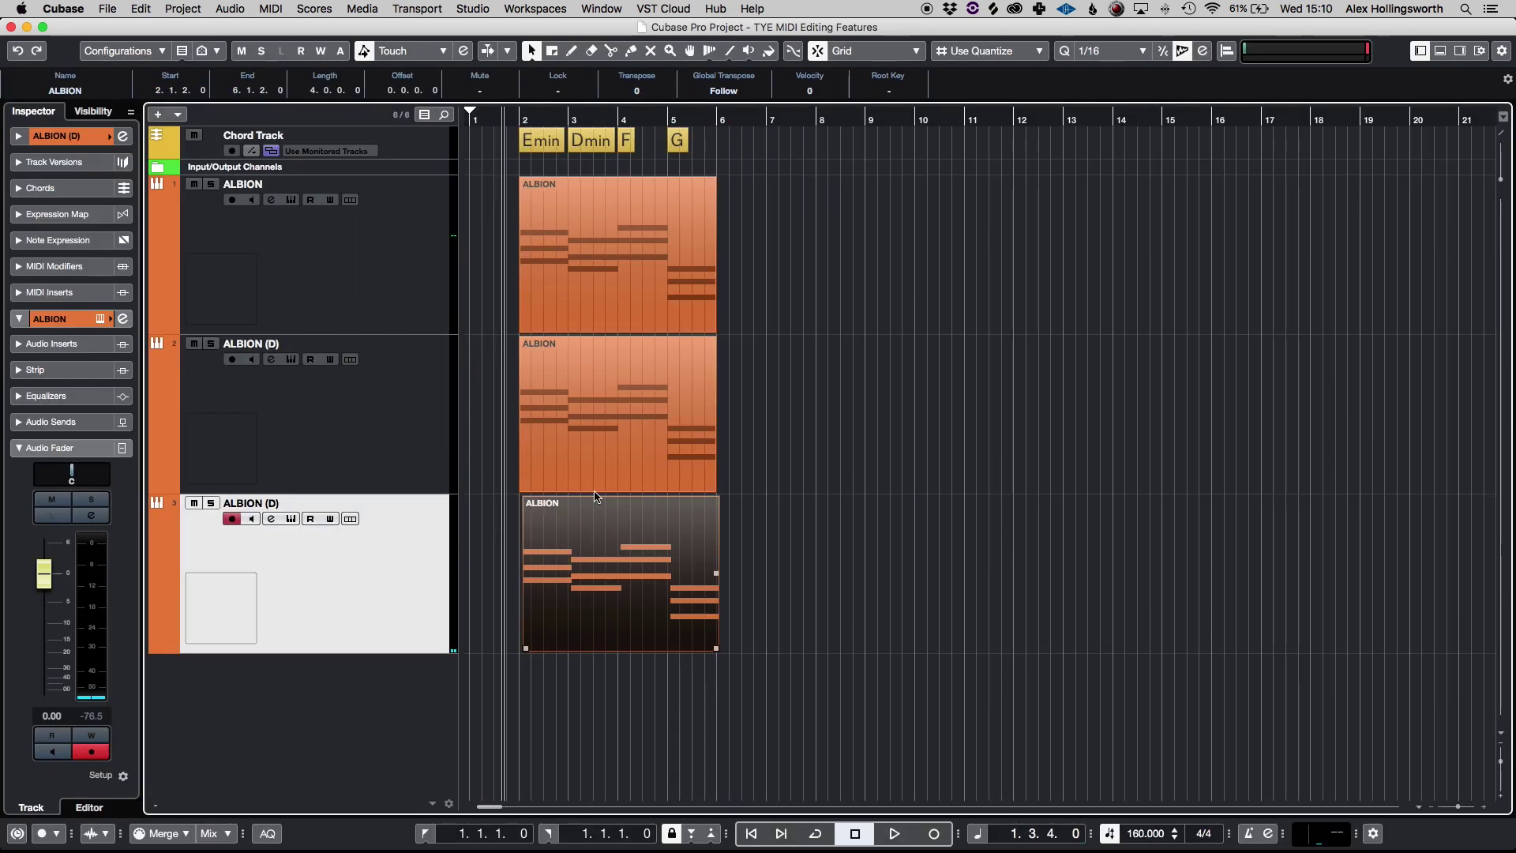
Step: Check the track 2 copy's notes, then view all three ALBION parts' notes together
{"action": "double_click", "coordinate": [585, 443]}
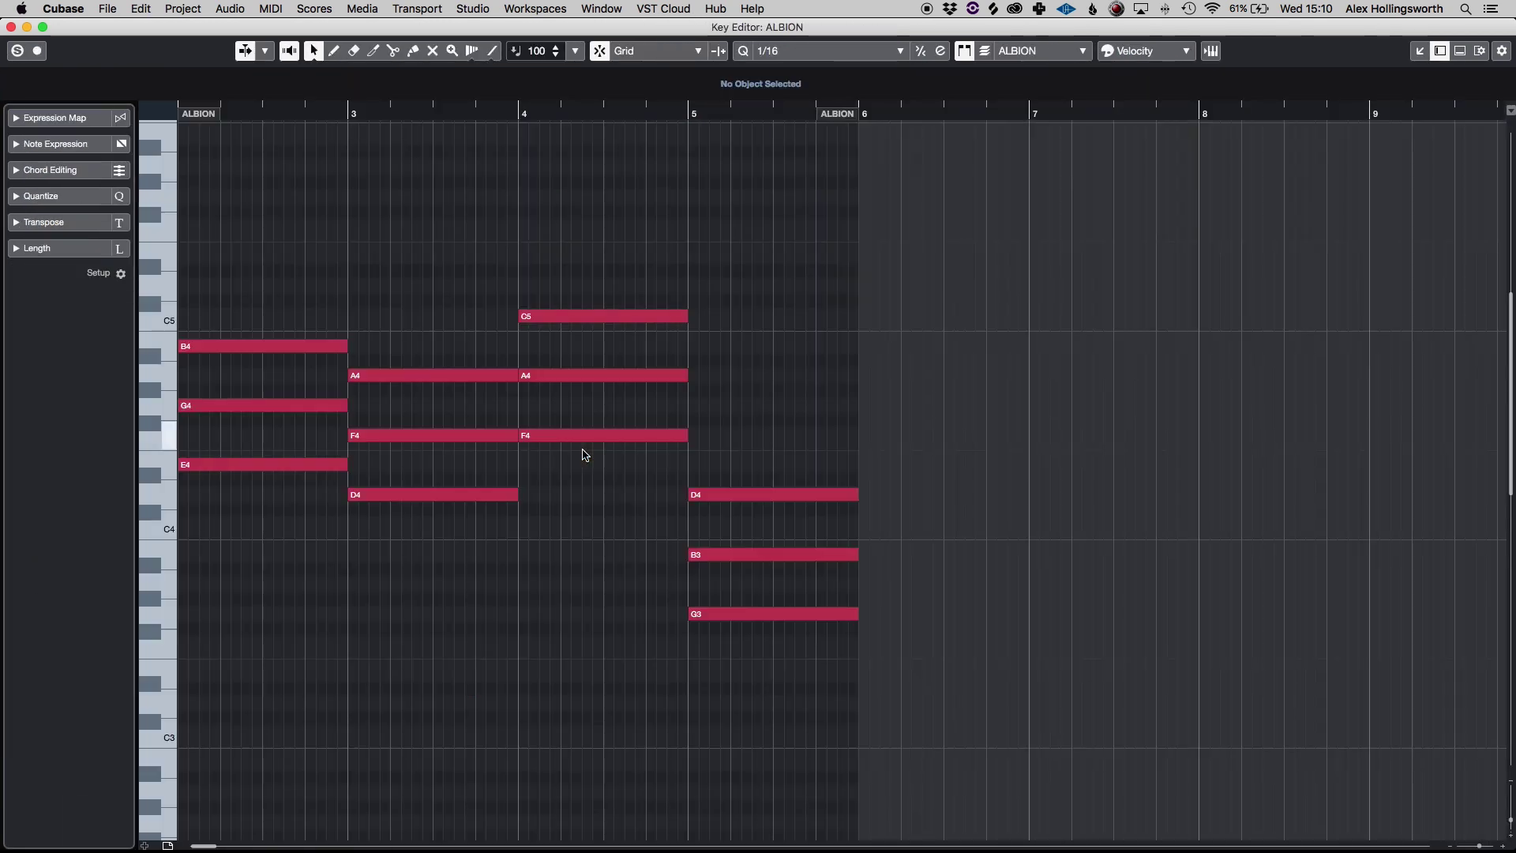
{"action": "key", "text": "super+a"}
{"action": "key", "text": "Return"}
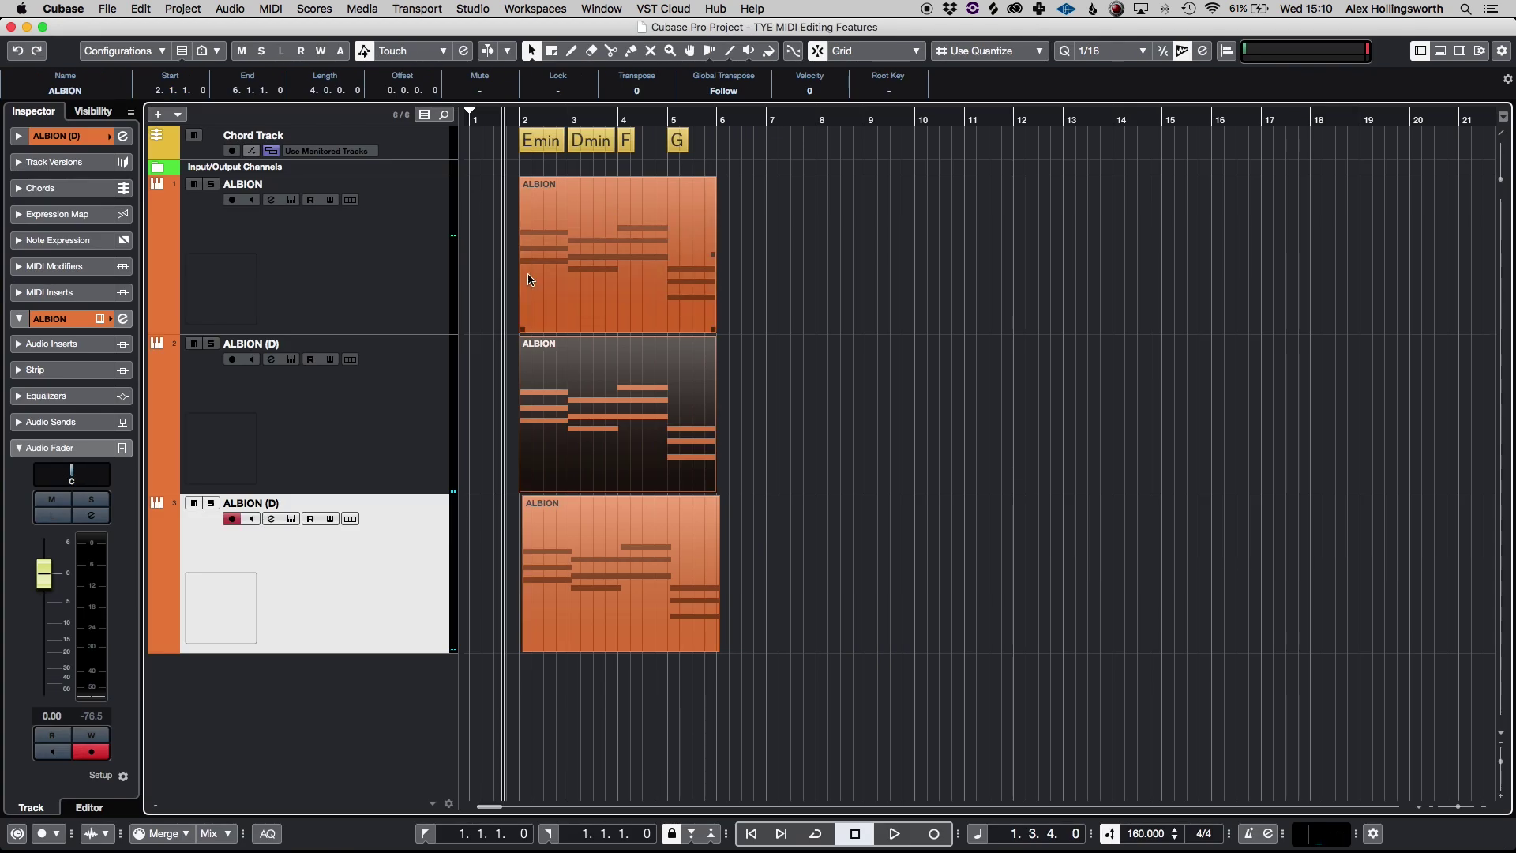
{"action": "left_click_drag", "start_coordinate": [473, 204], "coordinate": [715, 556]}
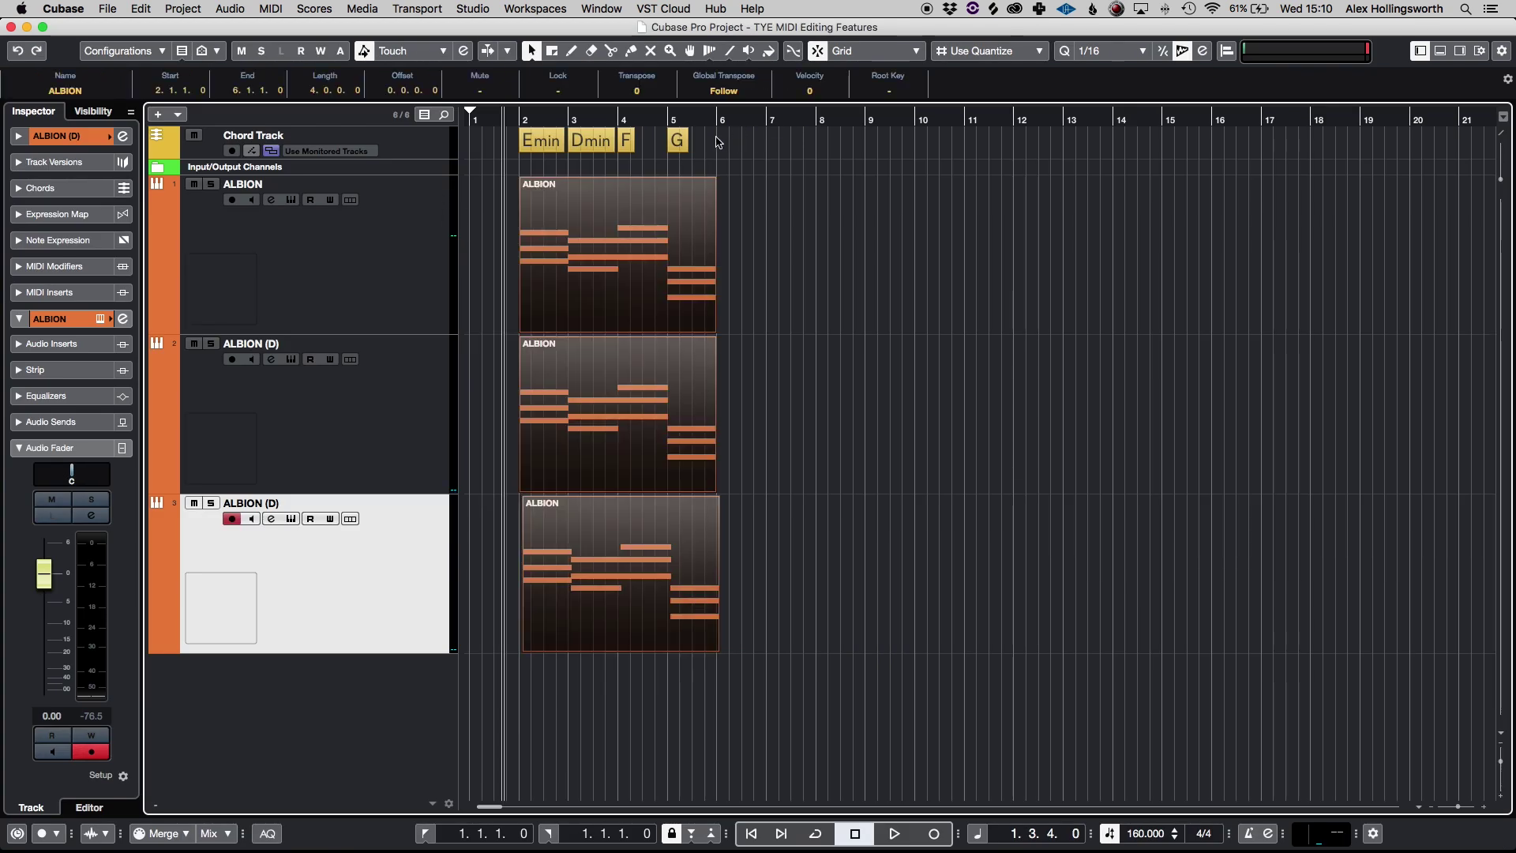
{"action": "scroll", "coordinate": [638, 93], "scroll_direction": "down", "scroll_amount": 3}
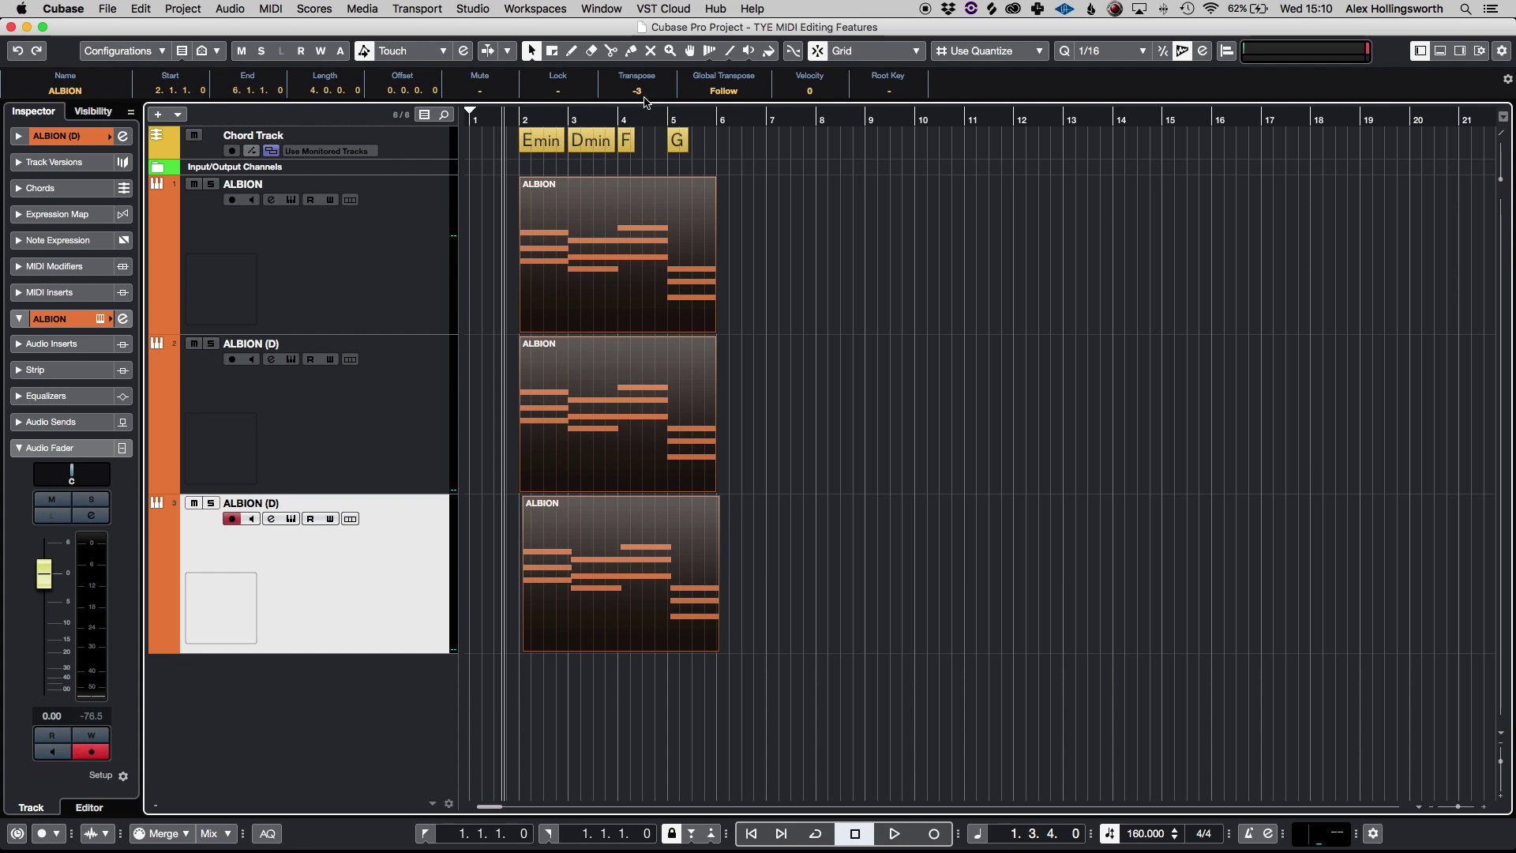
{"action": "key", "text": "Return"}
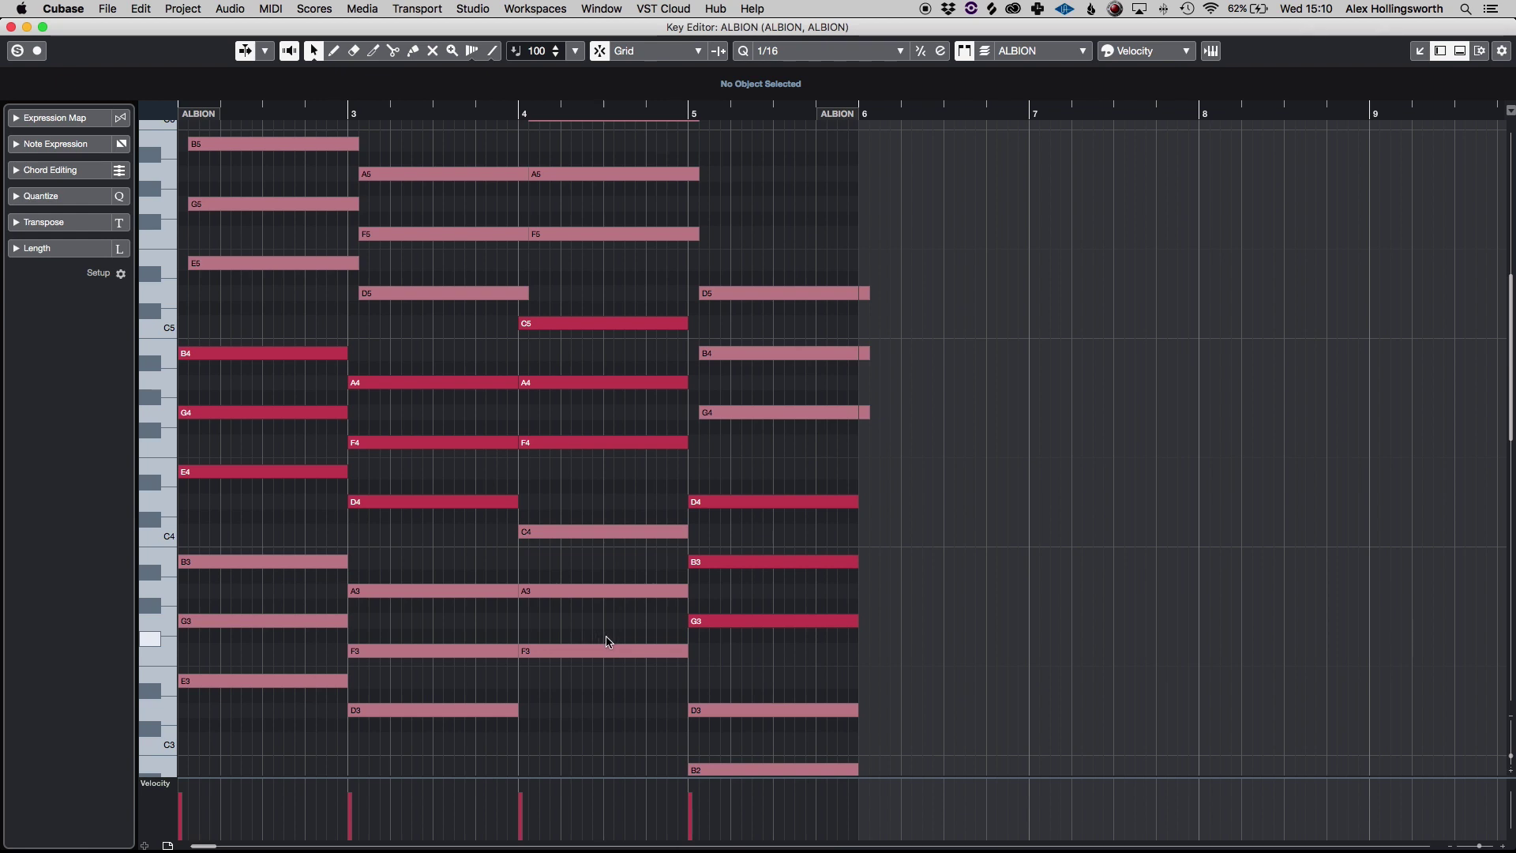
{"action": "key", "text": "Return"}
Step: Select only the top ALBION part and briefly view its notes in the editor
{"action": "left_click", "coordinate": [741, 400]}
{"action": "left_click", "coordinate": [671, 328]}
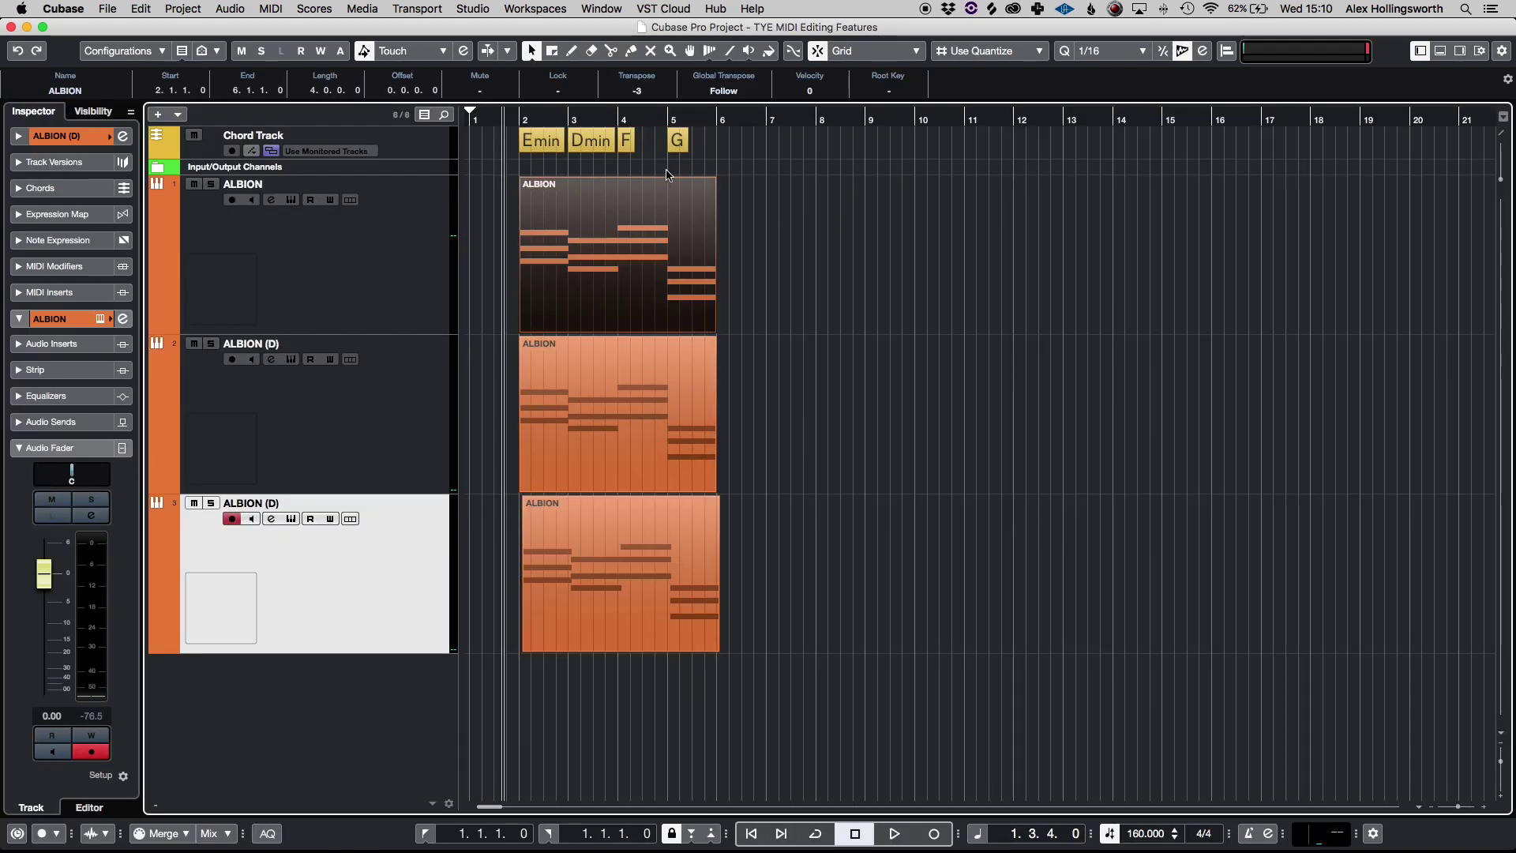
{"action": "mouse_move", "coordinate": [664, 205]}
{"action": "key", "text": "Return"}
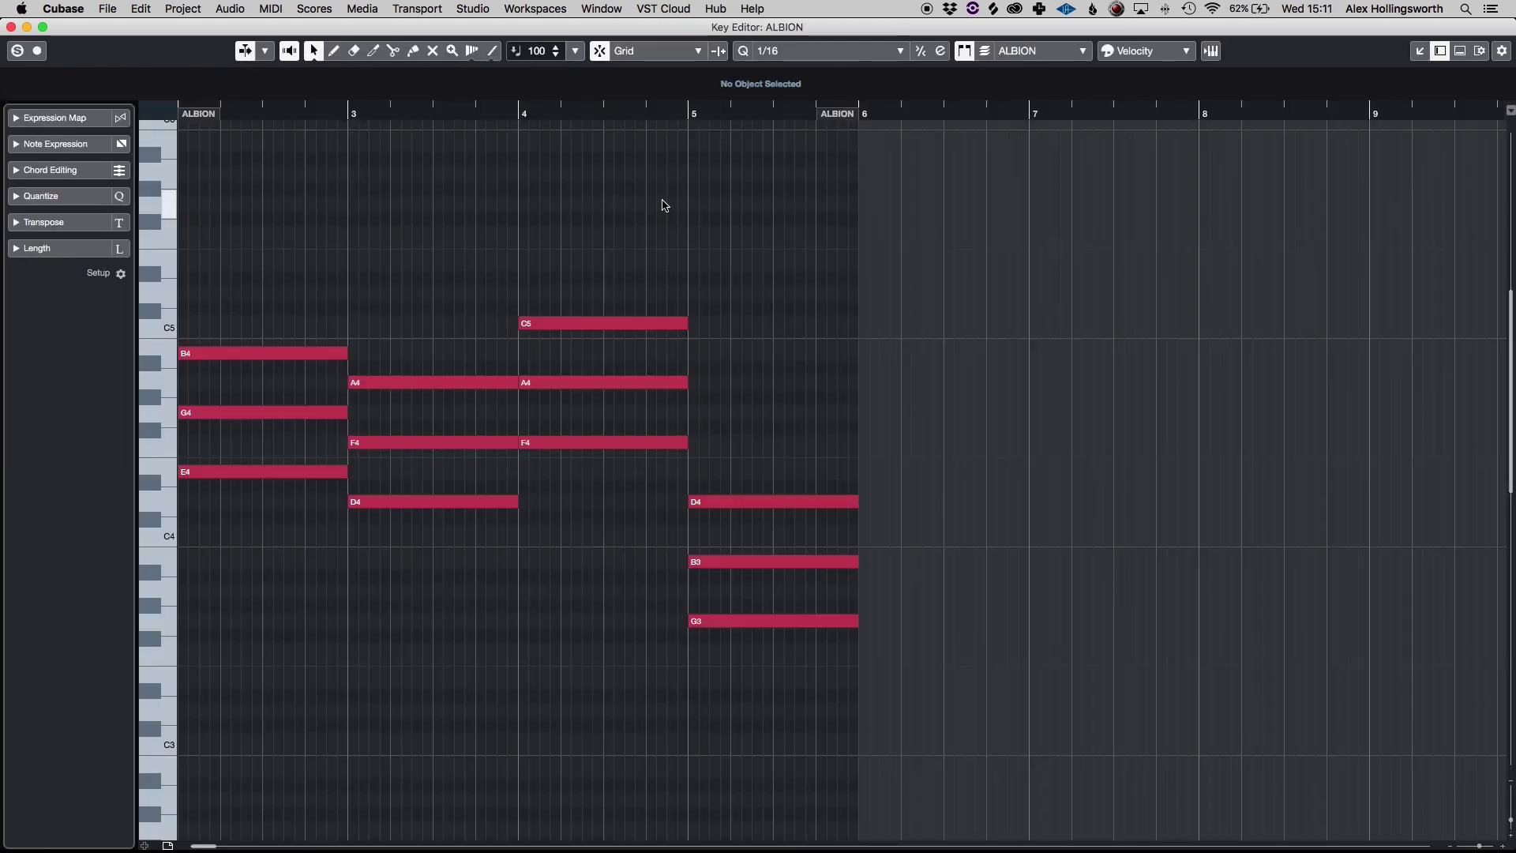
{"action": "key", "text": "Return"}
Step: Delete the duplicate parts on tracks 2 and 3, leaving the ALBION track selected
{"action": "left_click", "coordinate": [926, 312]}
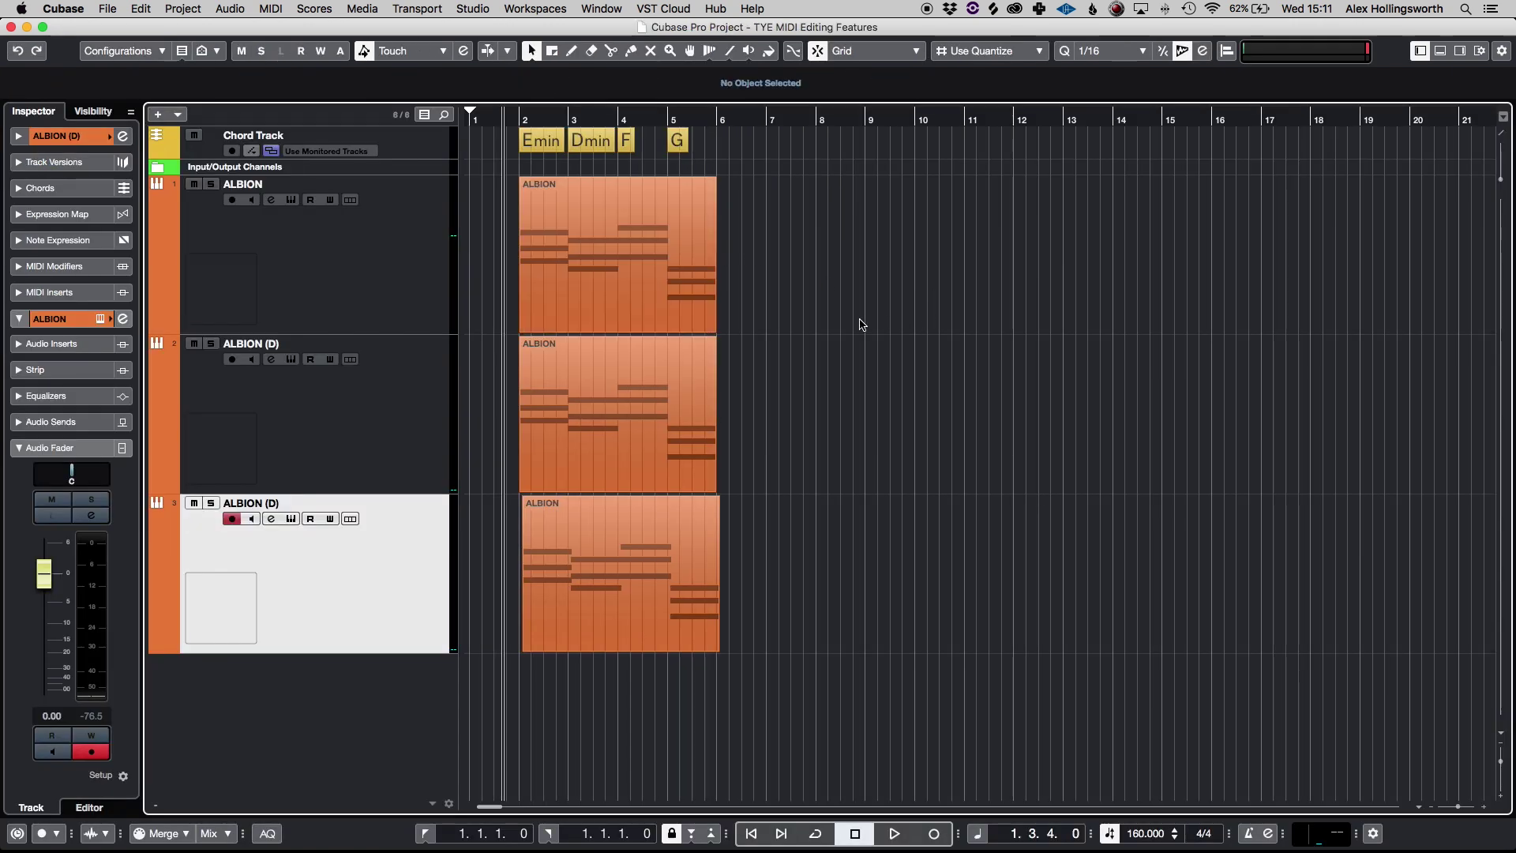
{"action": "left_click", "coordinate": [309, 272]}
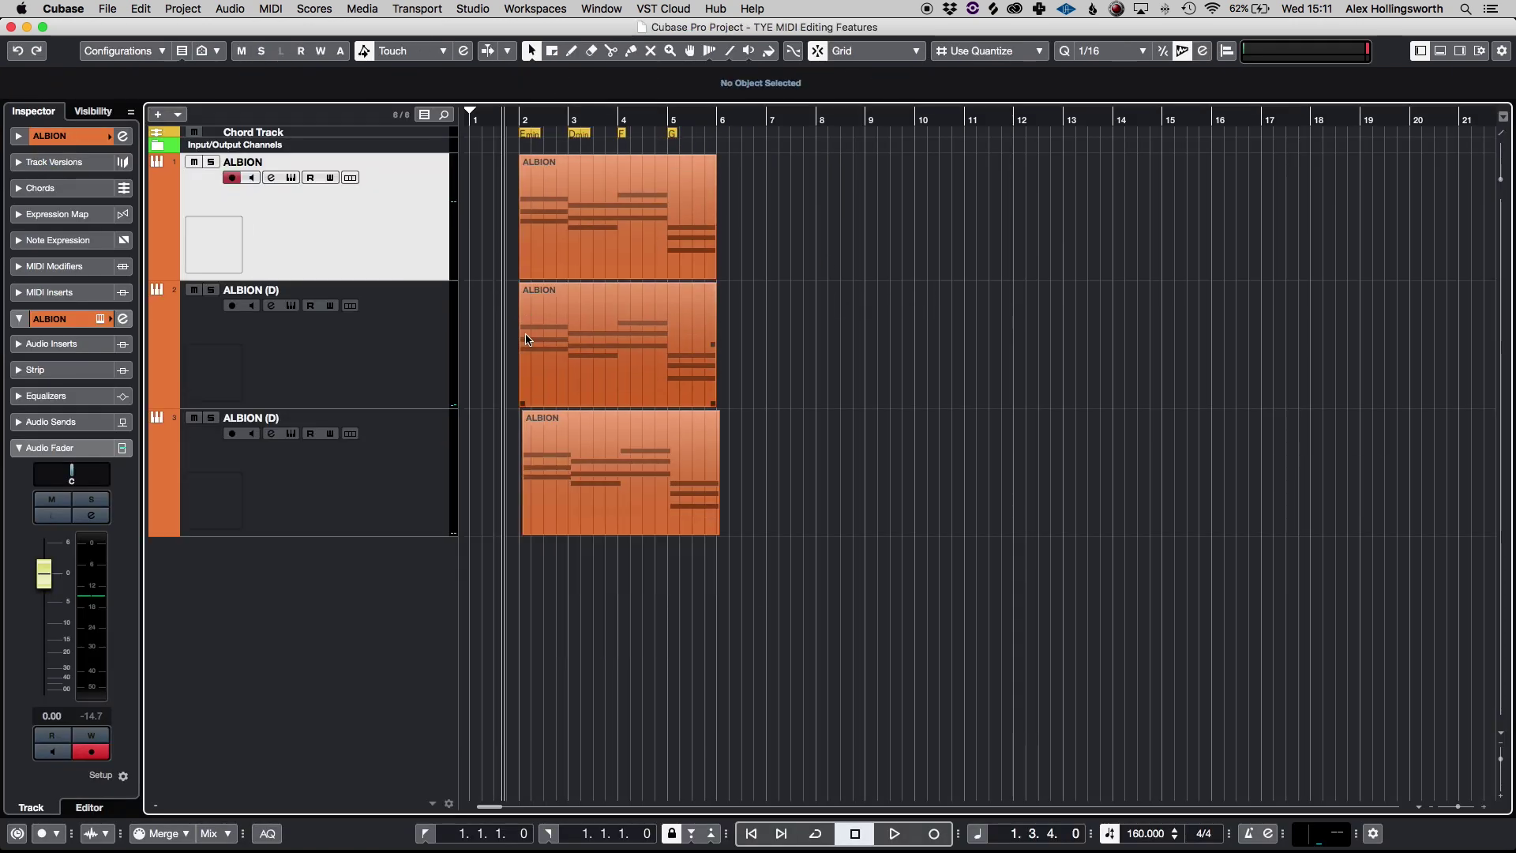
{"action": "left_click_drag", "start_coordinate": [786, 402], "coordinate": [699, 517]}
{"action": "key", "text": "Delete"}
{"action": "left_click", "coordinate": [255, 367]}
{"action": "left_click", "coordinate": [338, 598], "text": "shift"}
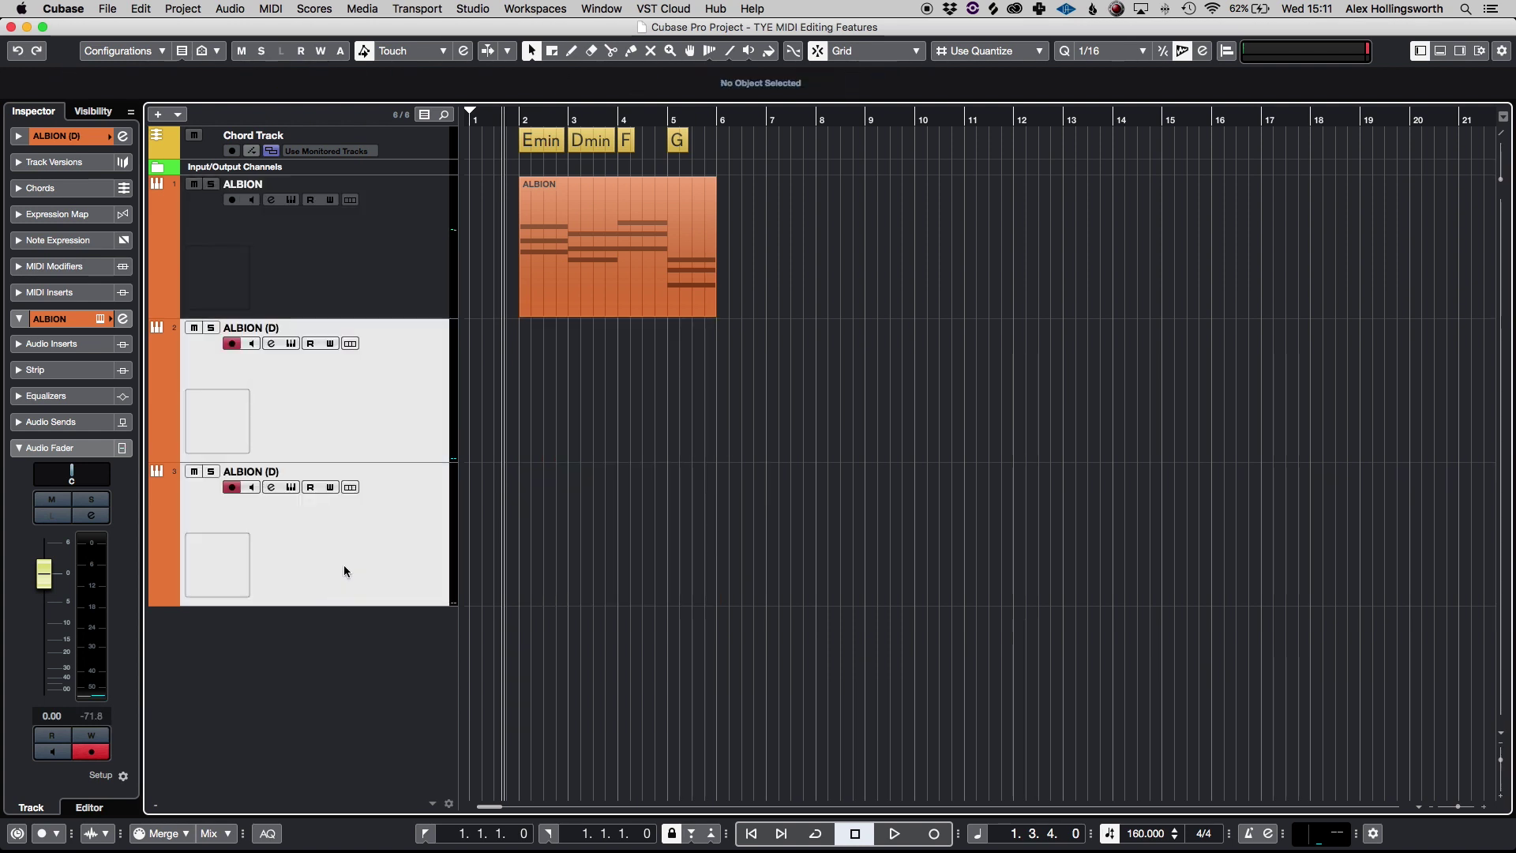
{"action": "left_click", "coordinate": [375, 240]}
Step: Zoom so bars 1 to 7 fill the view and open the ALBION part in the In-Place Editor
{"action": "key", "text": "h"}
{"action": "key", "text": "h"}
{"action": "key", "text": "h"}
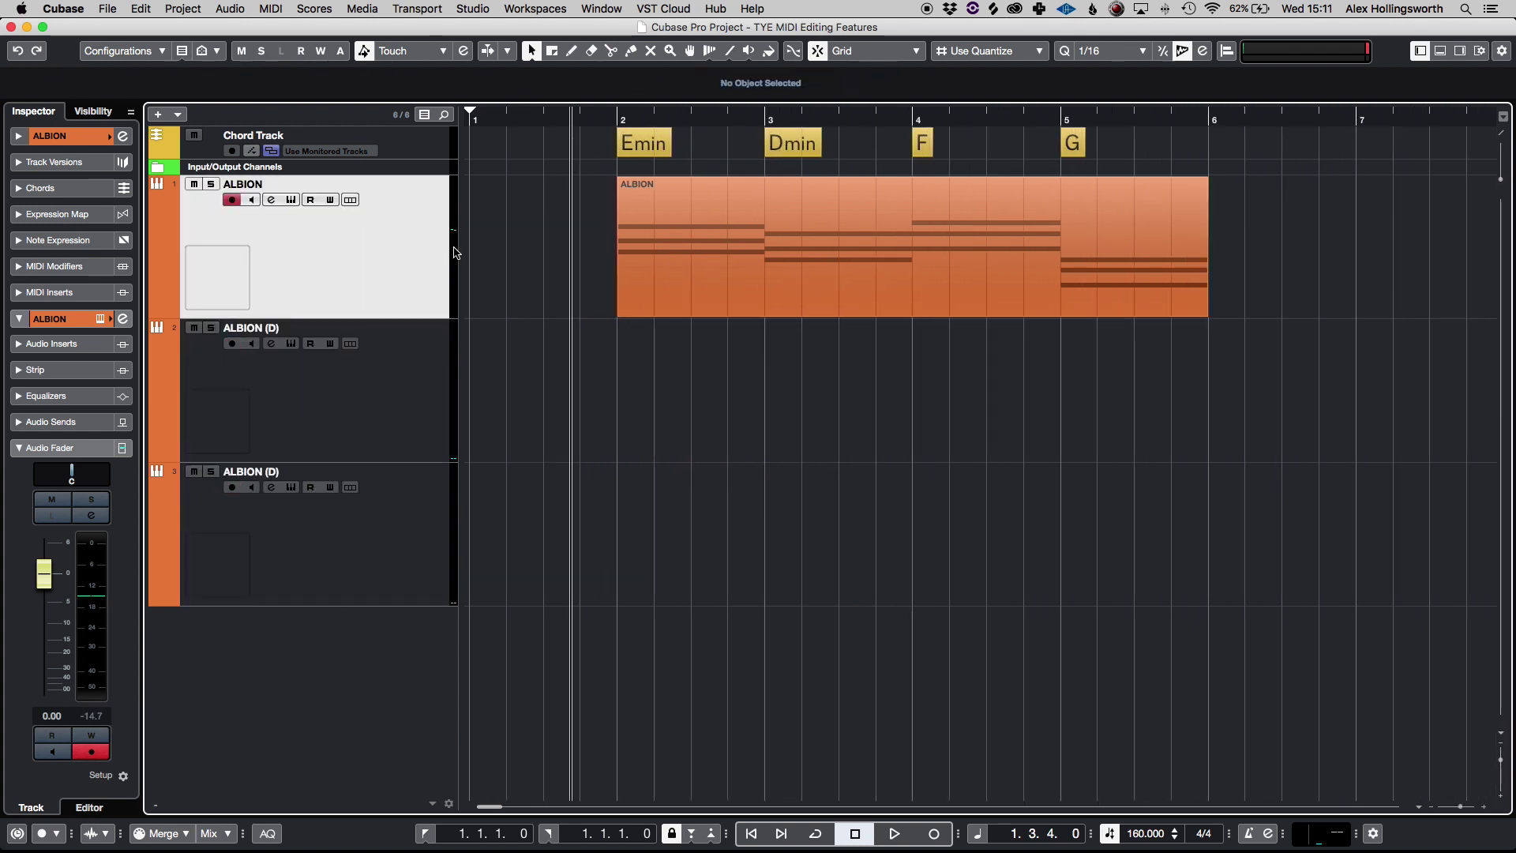
{"action": "left_click", "coordinate": [799, 285]}
{"action": "left_click", "coordinate": [517, 269]}
{"action": "left_click", "coordinate": [778, 290]}
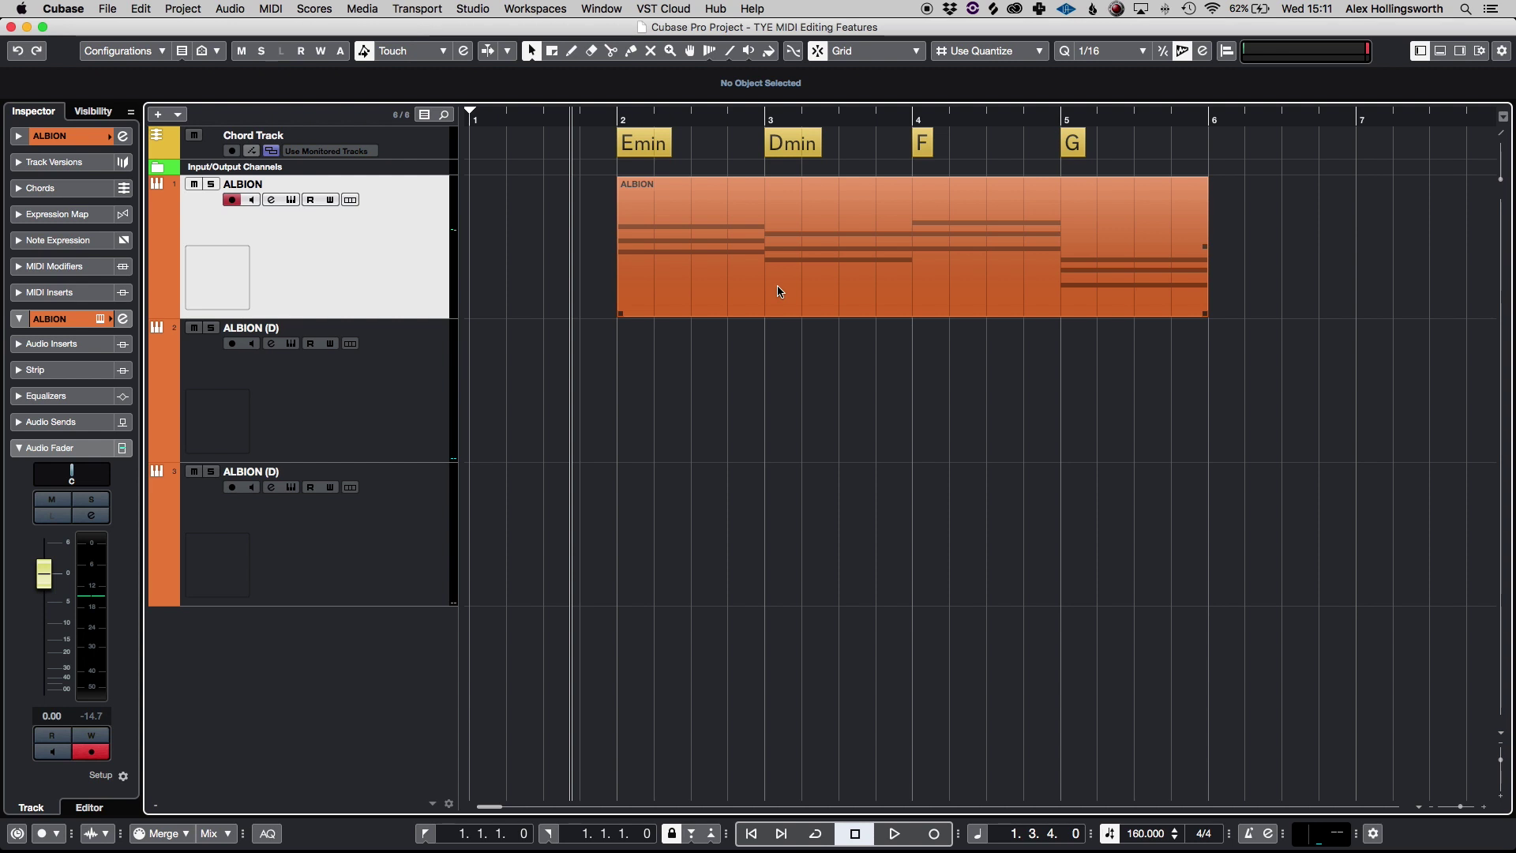
{"action": "key", "text": "super+shift+i"}
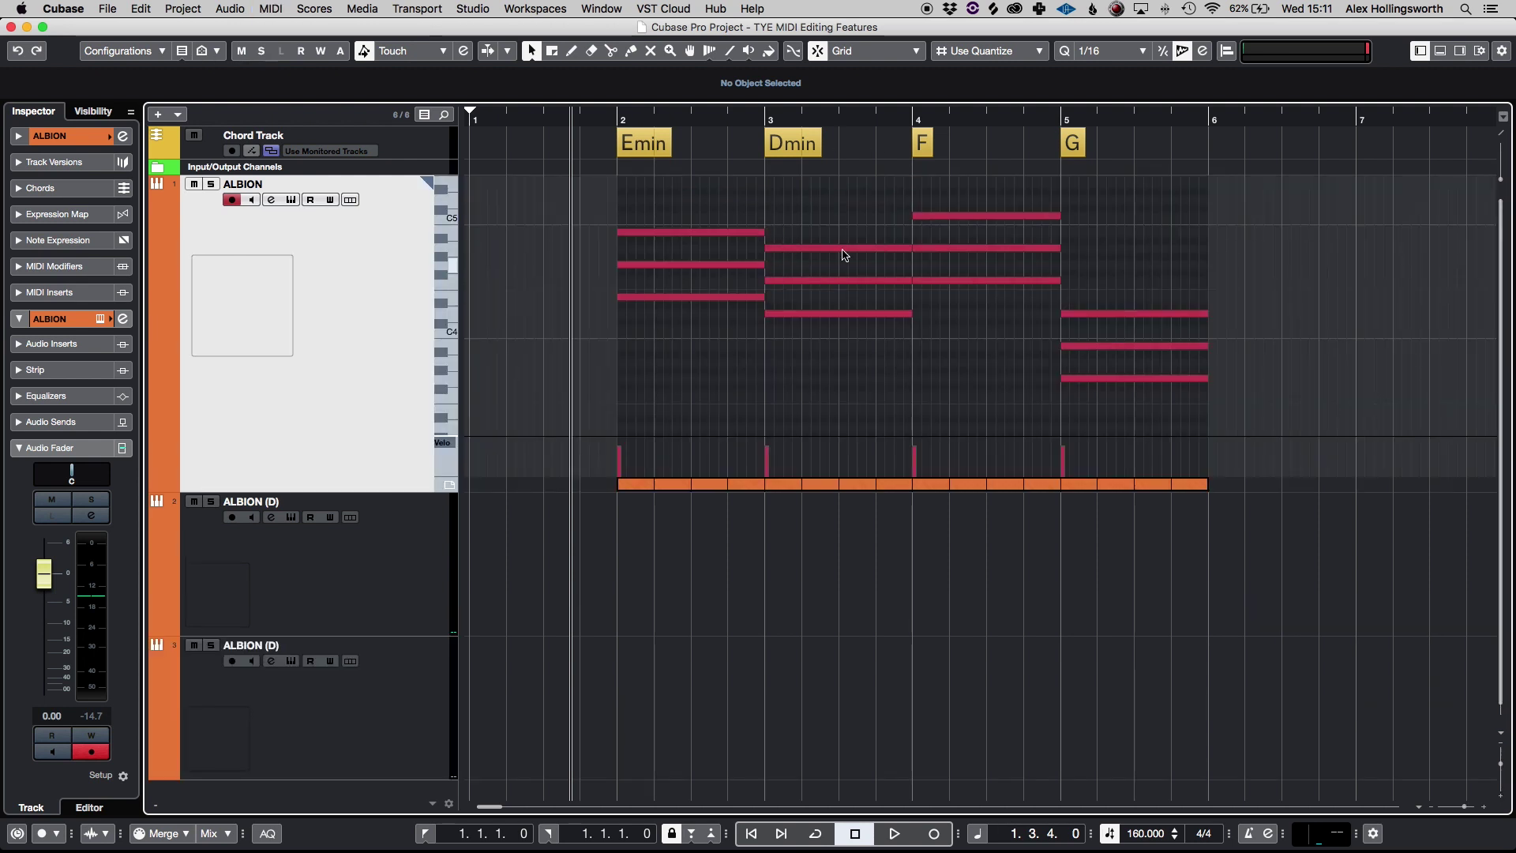
Step: Select the Emin chord's E4 note and show the AH Orchestral controller lanes
{"action": "left_click", "coordinate": [693, 545]}
{"action": "scroll", "coordinate": [781, 347], "scroll_direction": "up", "scroll_amount": 6}
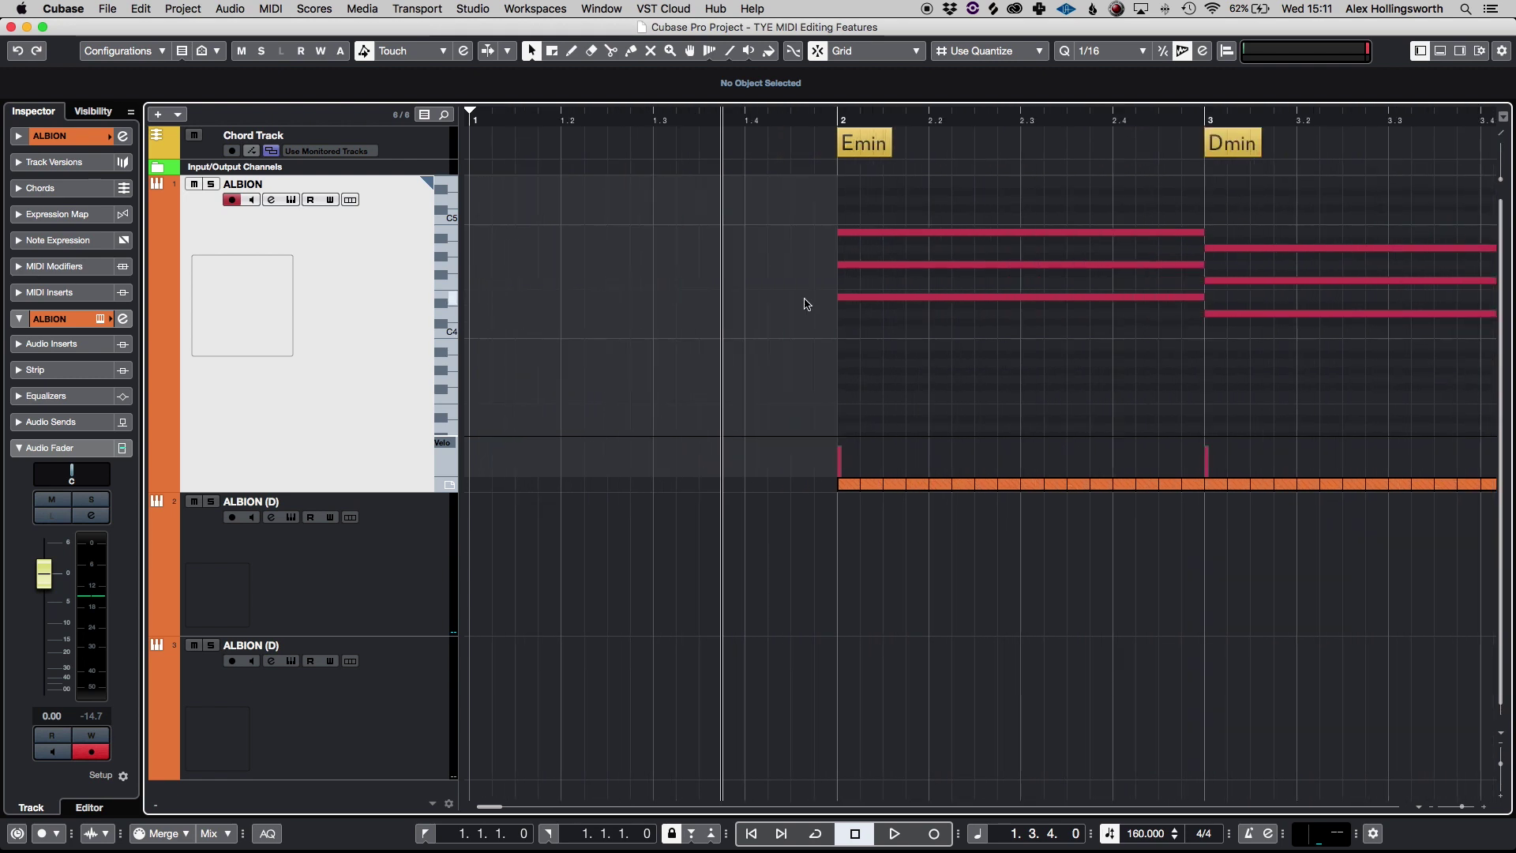
{"action": "mouse_move", "coordinate": [844, 295]}
{"action": "left_mouse_down"}
{"action": "mouse_move", "coordinate": [887, 298]}
{"action": "mouse_move", "coordinate": [850, 294]}
{"action": "left_mouse_up"}
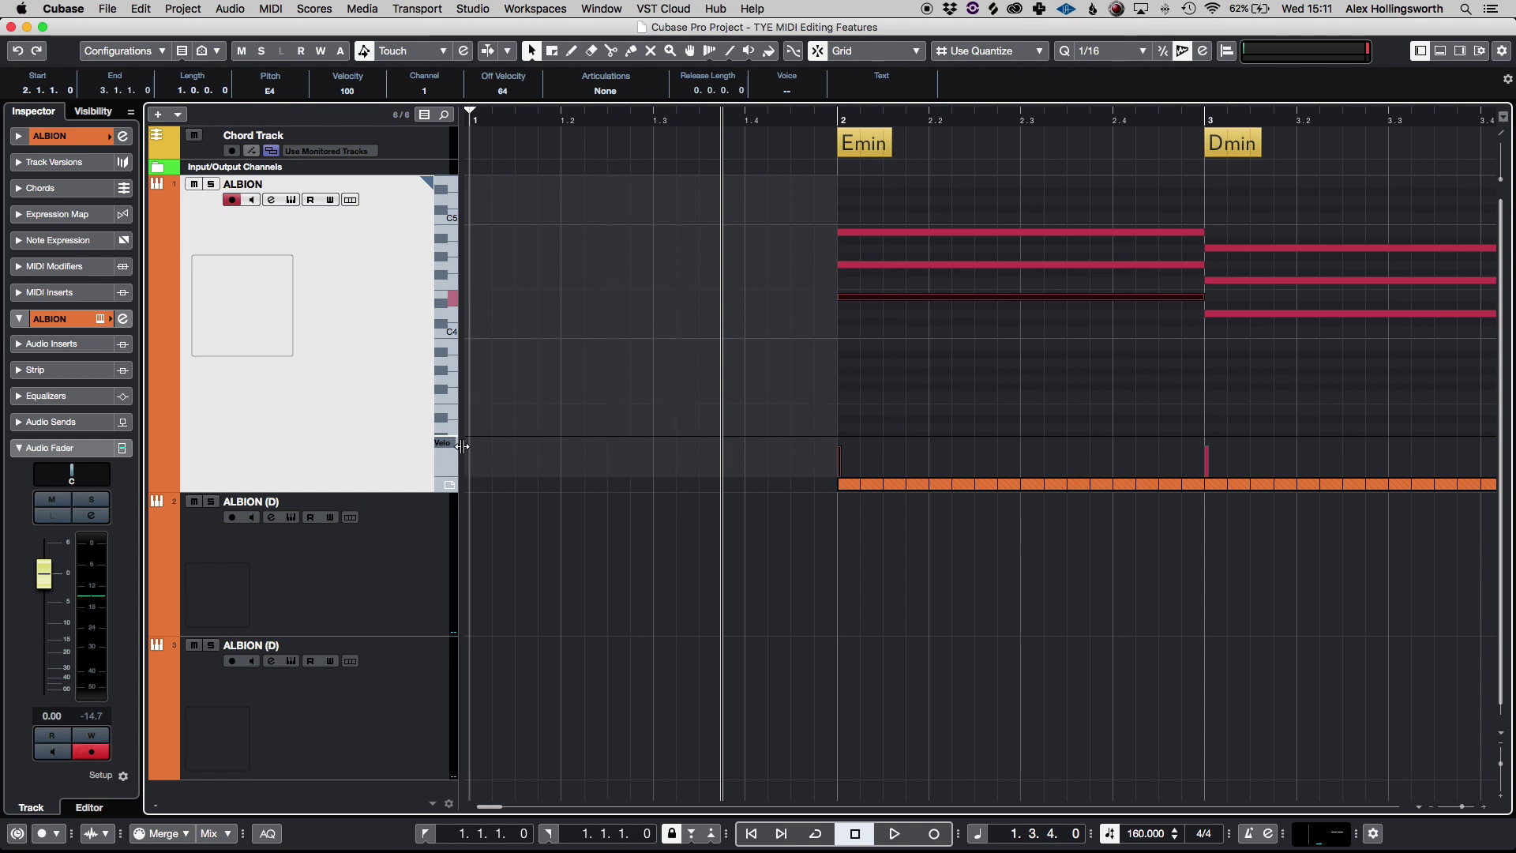
{"action": "left_click", "coordinate": [448, 486]}
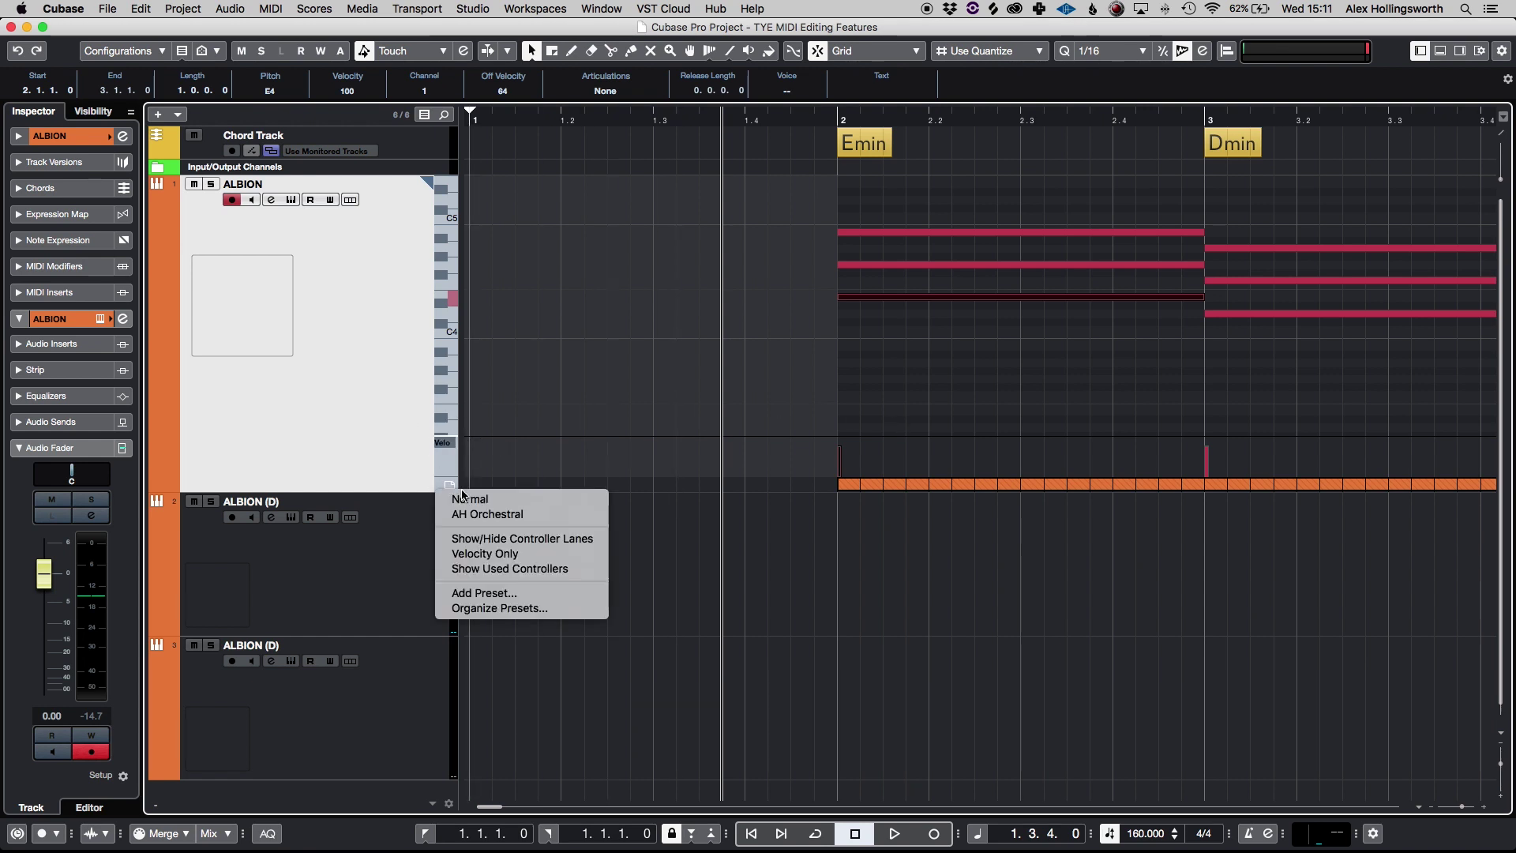
{"action": "left_click", "coordinate": [478, 517]}
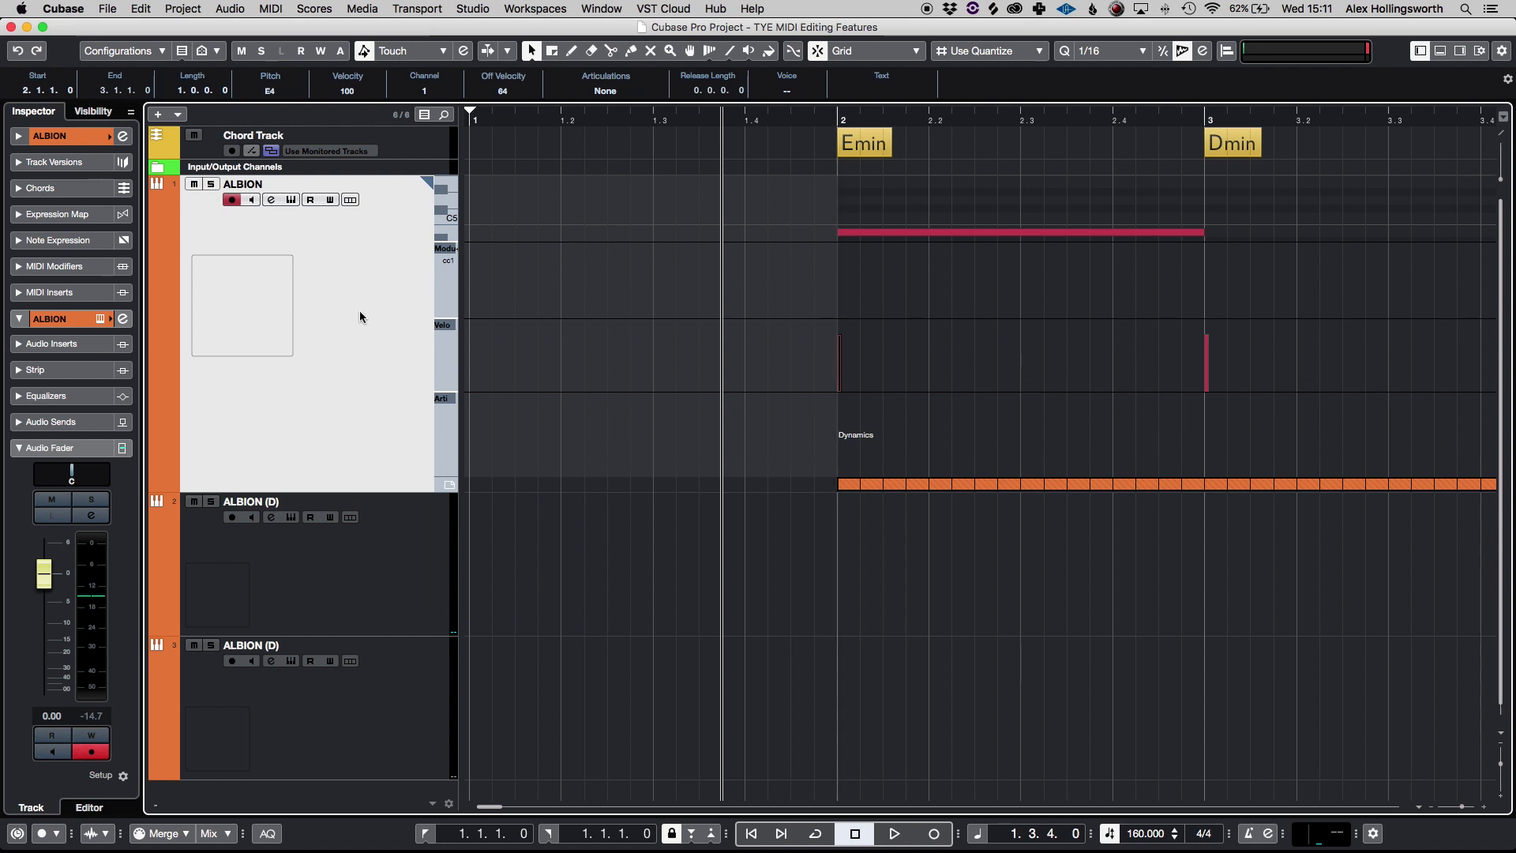
Step: Return to the Normal lane set, hide the controller lanes, zoom out and close the In-Place Editor
{"action": "left_click", "coordinate": [447, 487]}
{"action": "left_click", "coordinate": [477, 494]}
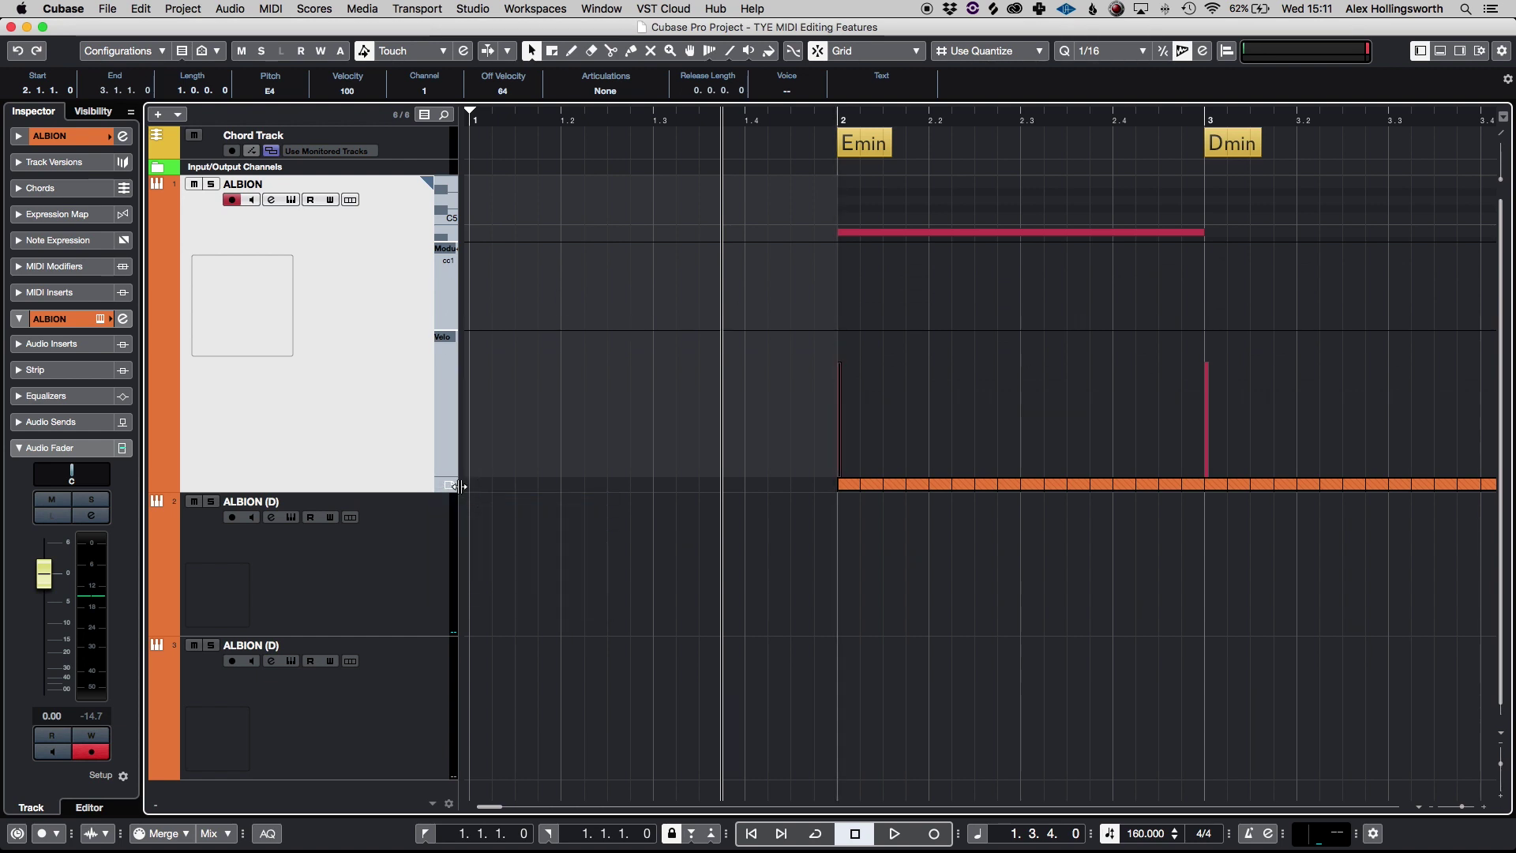
{"action": "left_click", "coordinate": [447, 487]}
{"action": "left_click", "coordinate": [507, 531]}
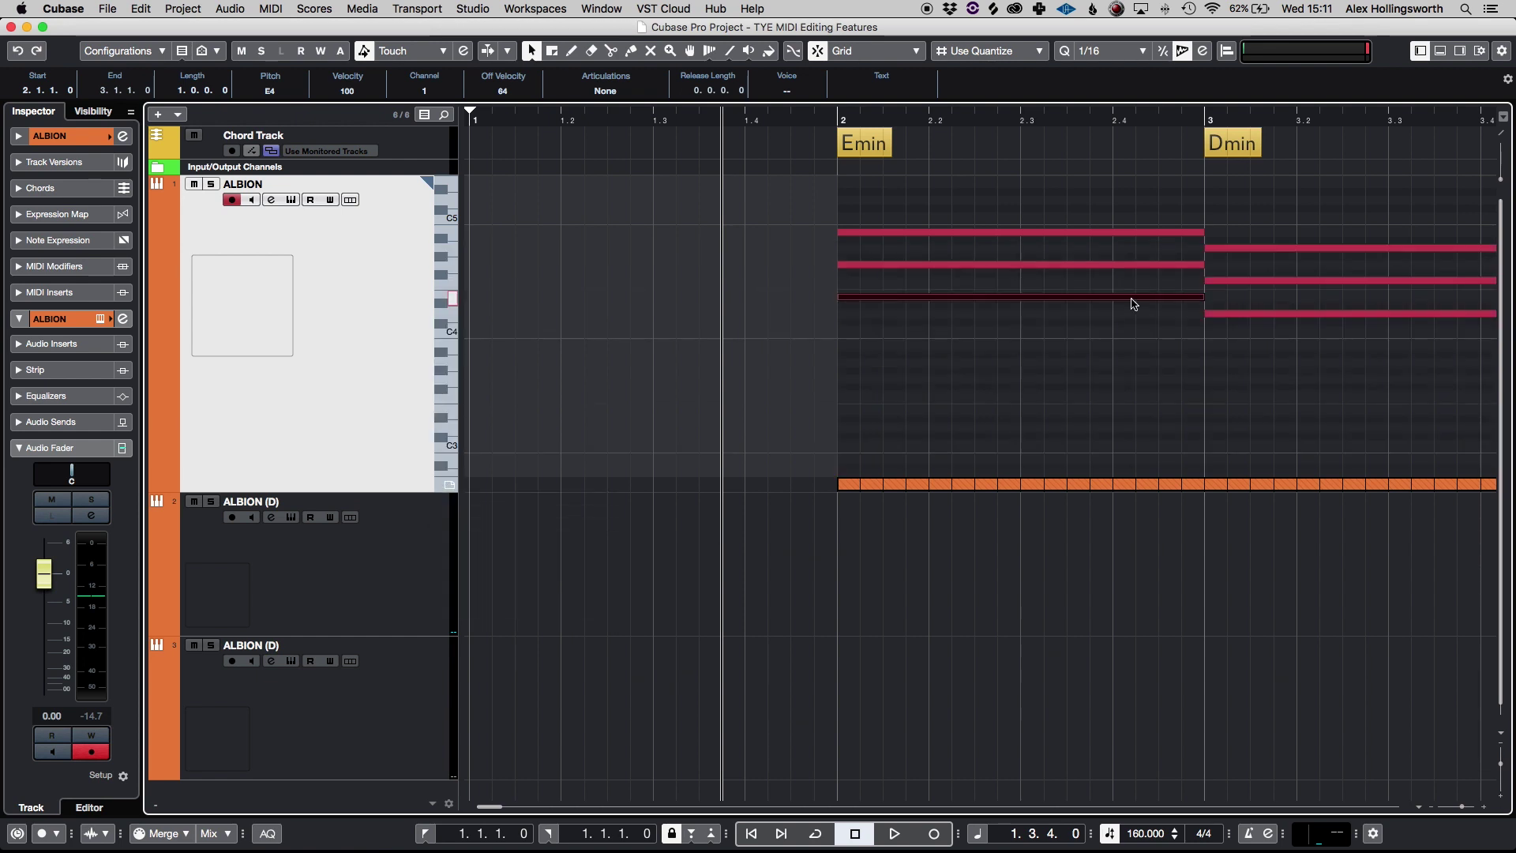
{"action": "key", "text": "g"}
{"action": "key", "text": "g"}
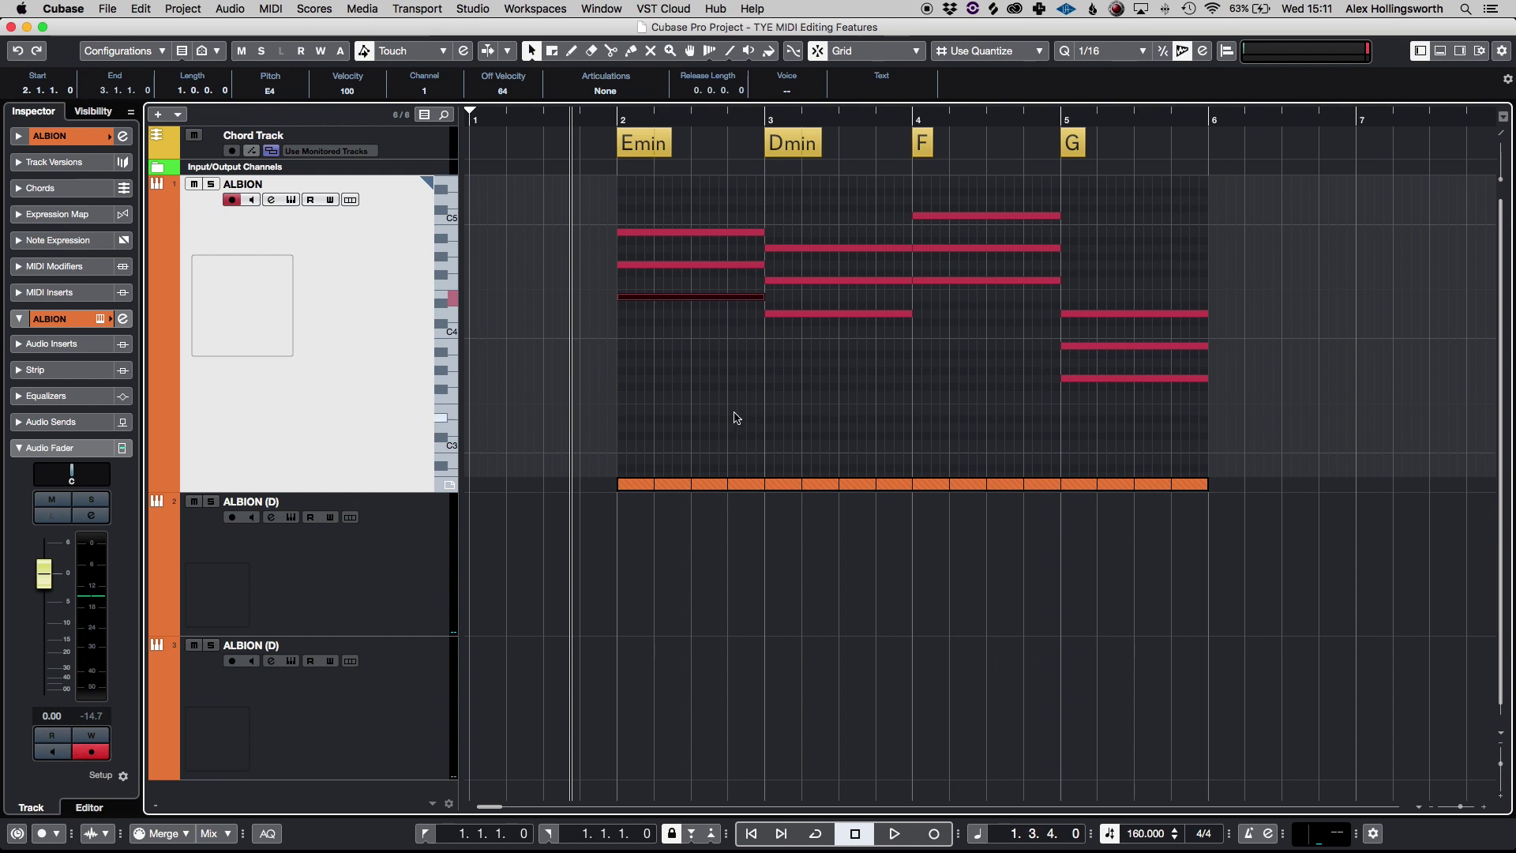
{"action": "left_click", "coordinate": [616, 383]}
{"action": "key", "text": "super+shift+i"}
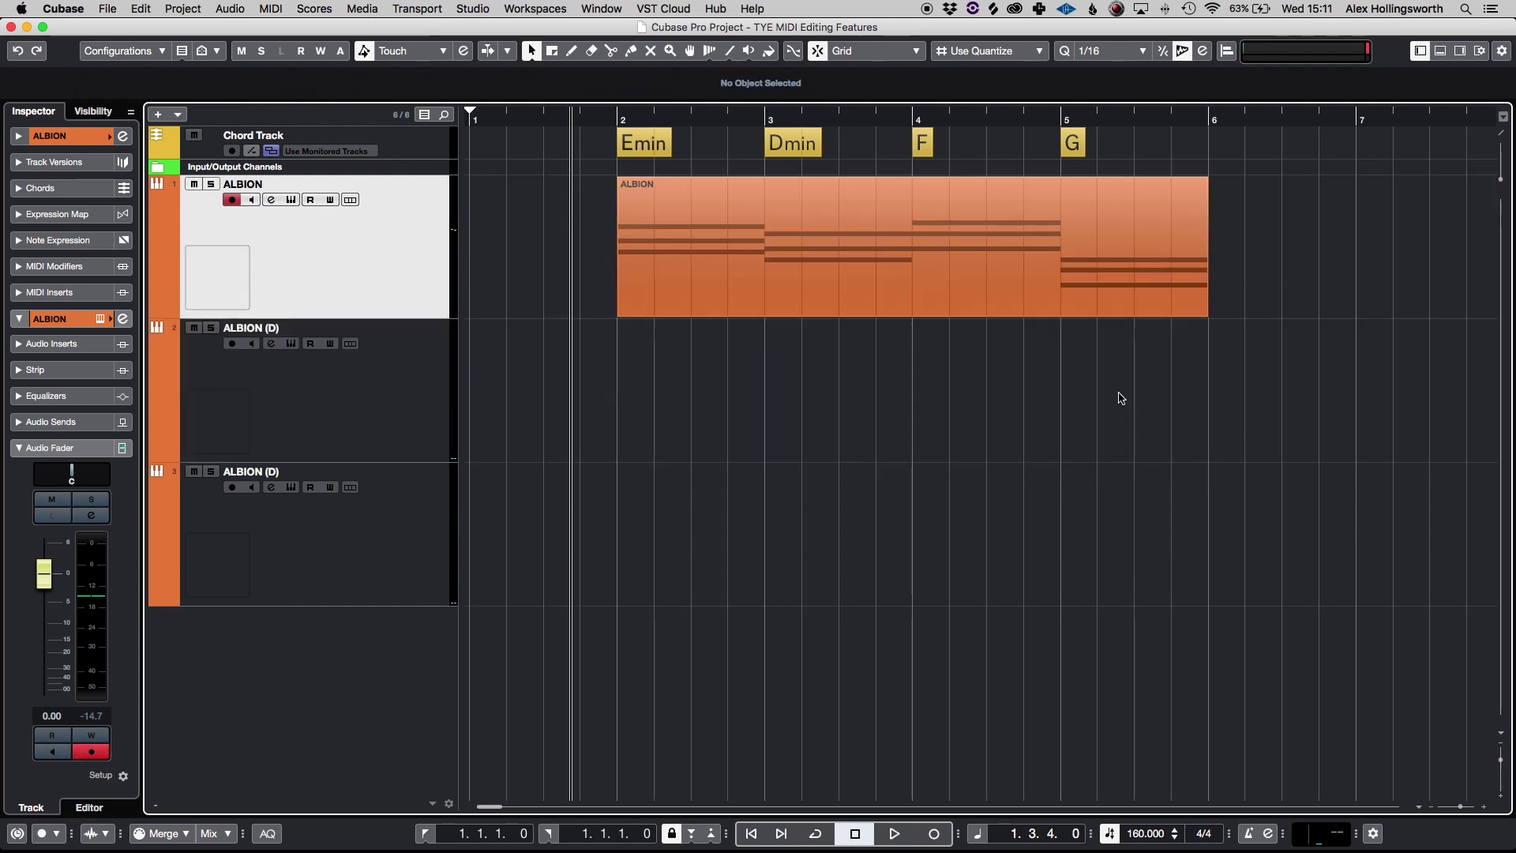
Step: Open the ALBION part in the Key Editor to view its four triads from G3 to C5
{"action": "double_click", "coordinate": [888, 279]}
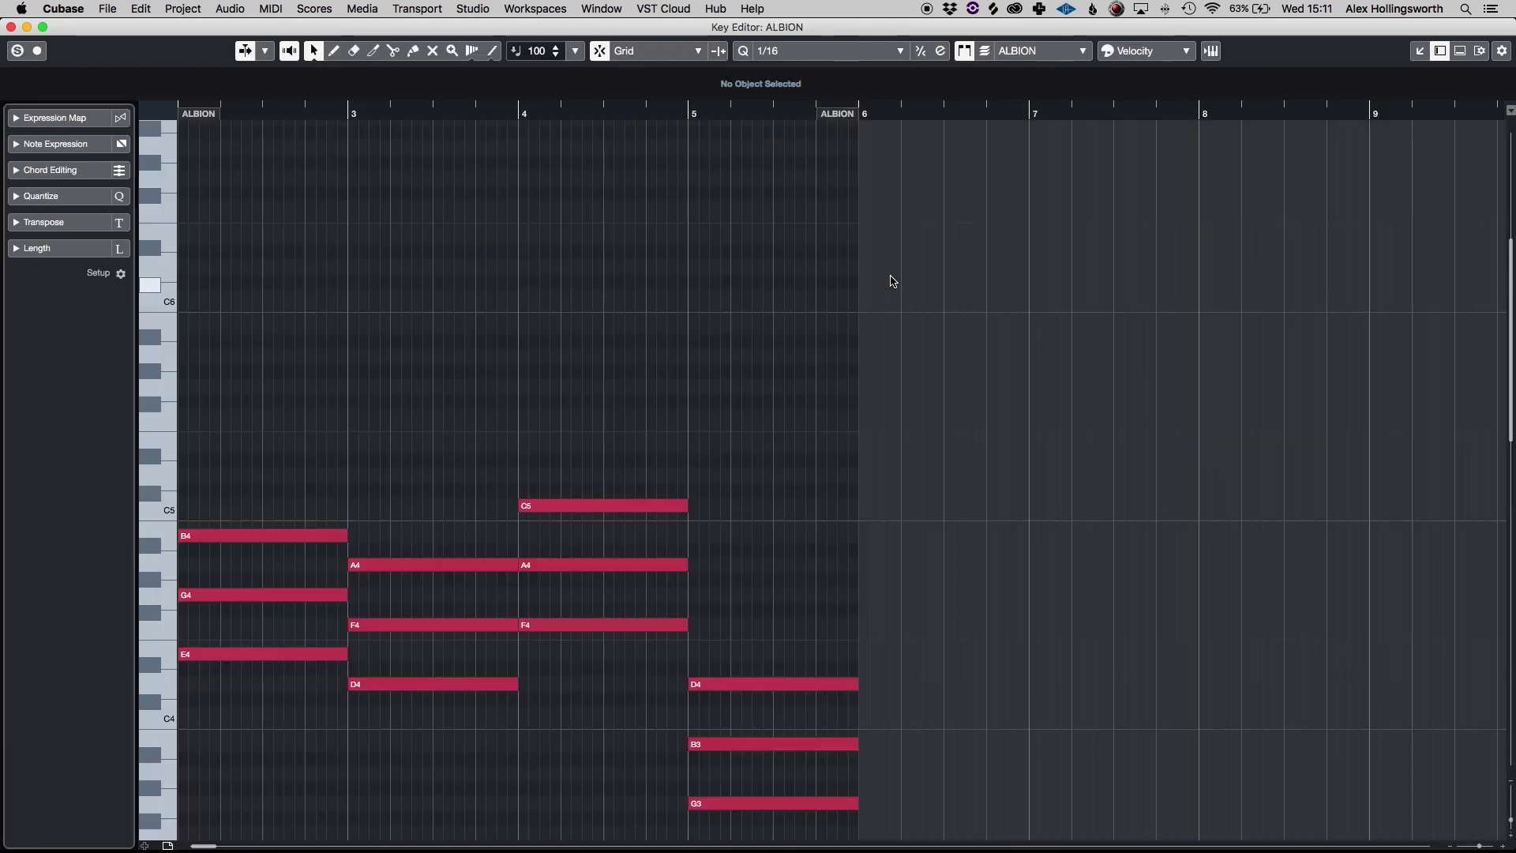